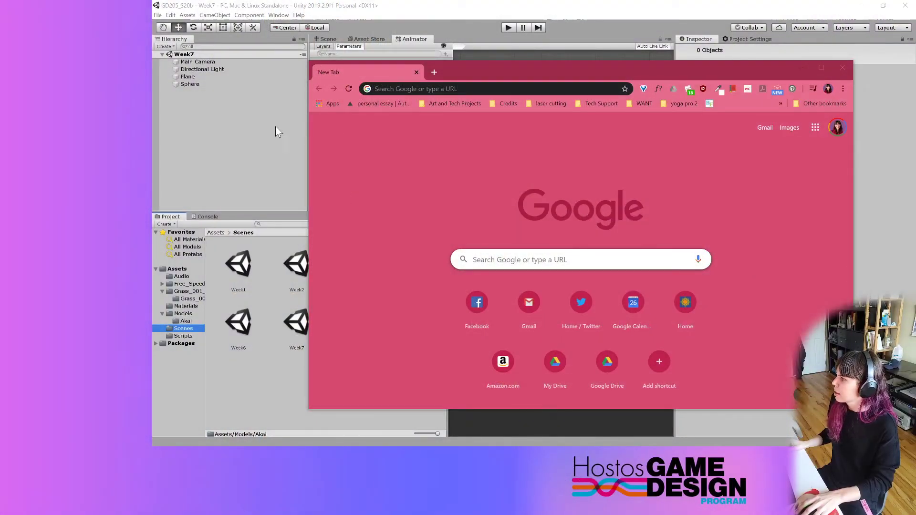
- Search the web for mixamo, open the Mixamo site, and maximize the browser window
{"action": "left_click", "coordinate": [444, 88]}
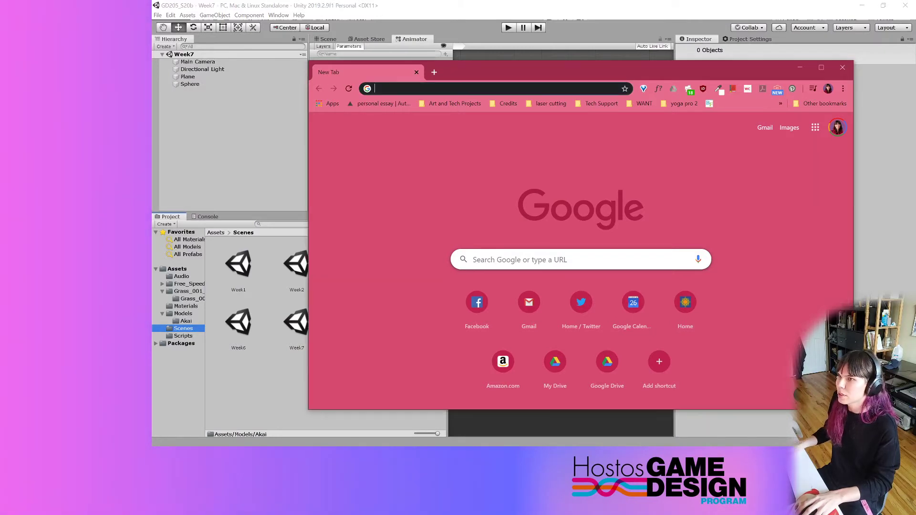
{"action": "type", "text": "mixamo"}
{"action": "key", "text": "Return"}
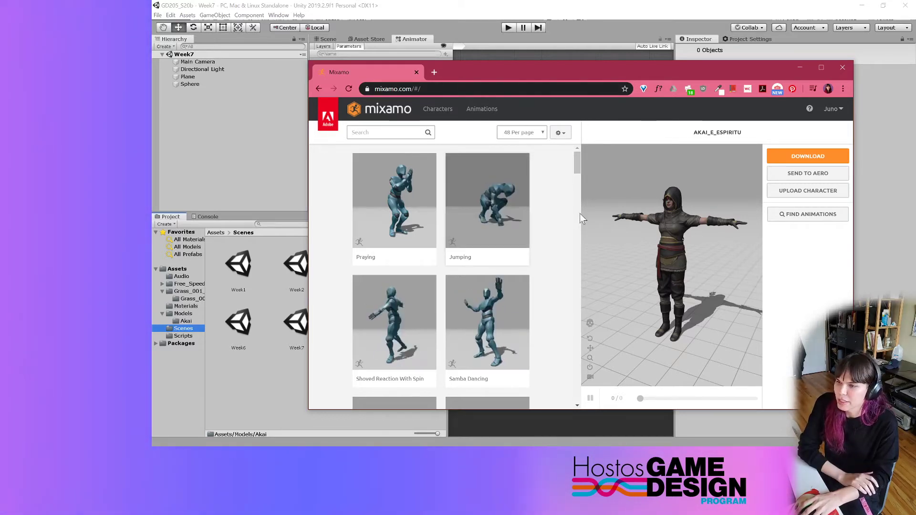
{"action": "left_click", "coordinate": [821, 68]}
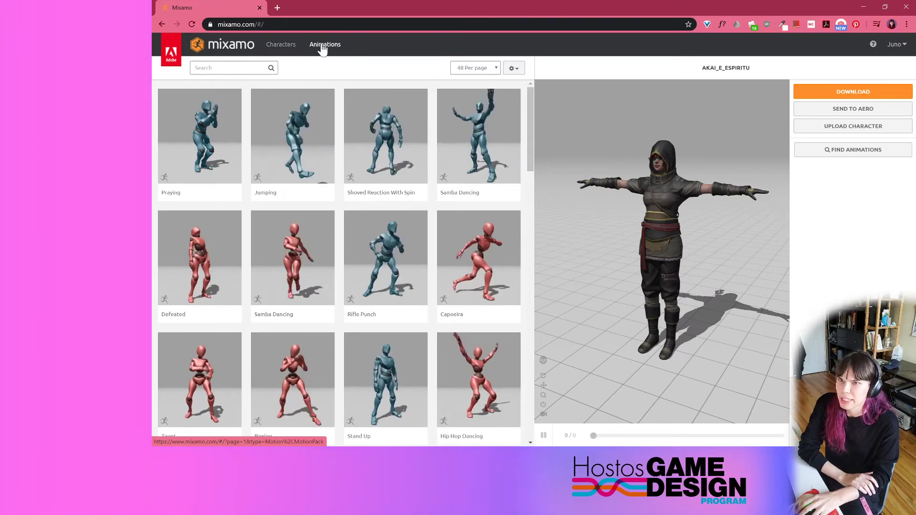
- Look through the character library and load Akai E Espiritu as the current character
{"action": "left_click", "coordinate": [280, 44]}
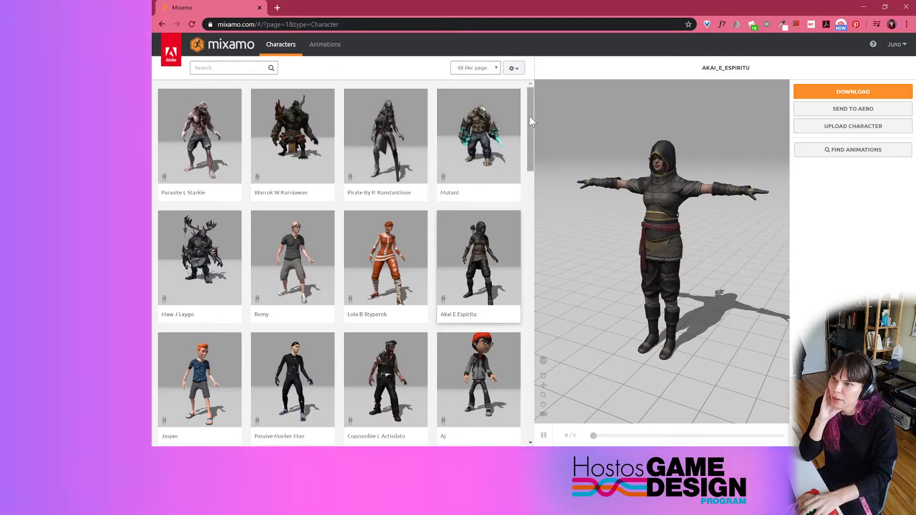
{"action": "left_click_drag", "start_coordinate": [529, 115], "coordinate": [535, 391]}
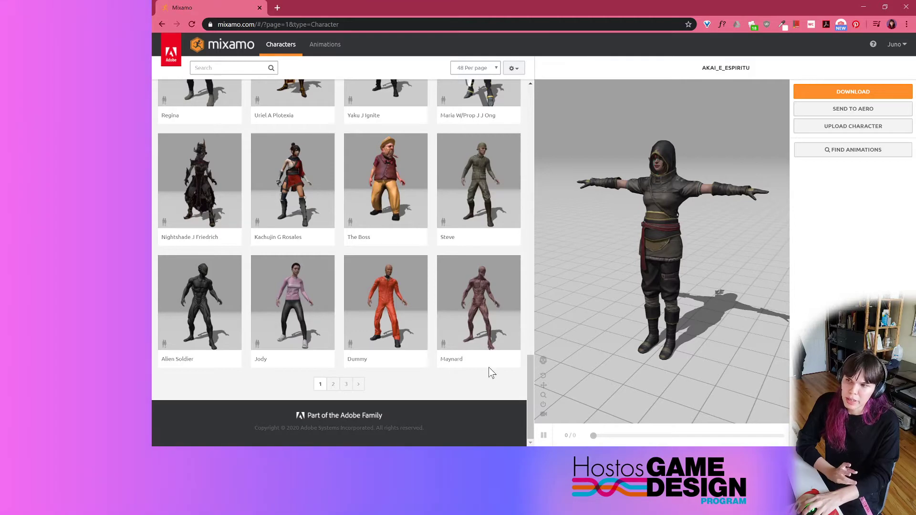
{"action": "scroll", "coordinate": [491, 372], "scroll_direction": "up", "scroll_amount": 15}
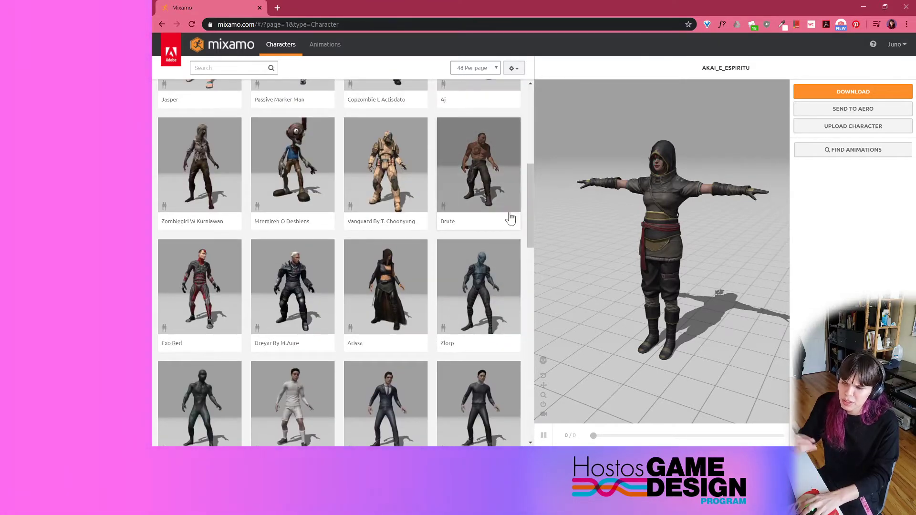
{"action": "left_click_drag", "start_coordinate": [531, 196], "coordinate": [527, 162]}
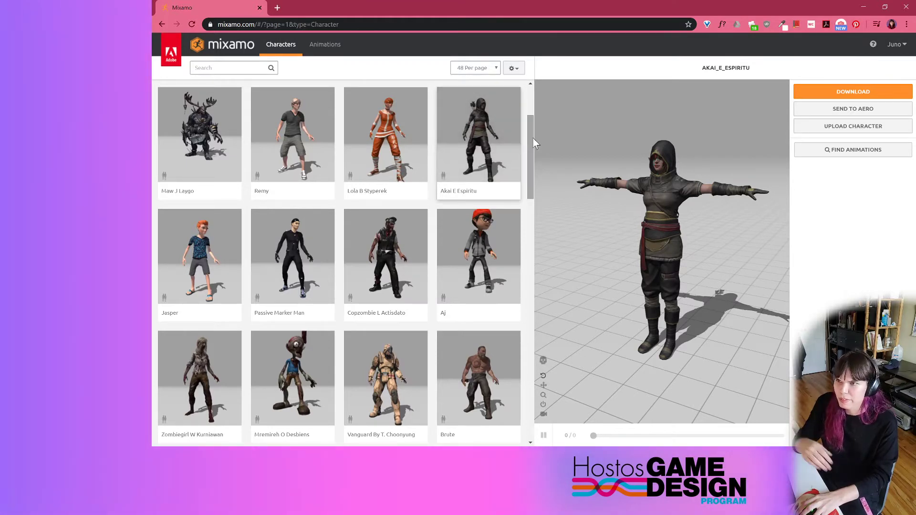
{"action": "left_click_drag", "start_coordinate": [534, 138], "coordinate": [519, 91]}
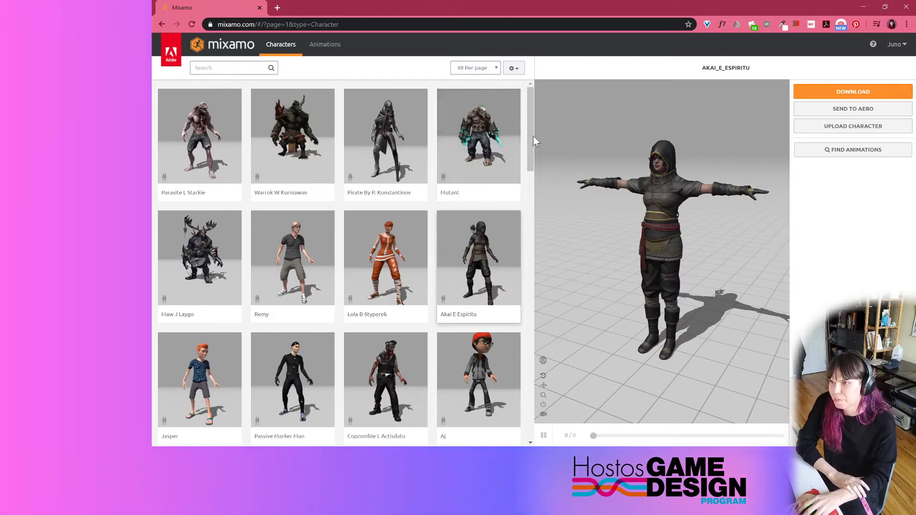
{"action": "left_click_drag", "start_coordinate": [531, 133], "coordinate": [536, 90]}
{"action": "left_click", "coordinate": [478, 268]}
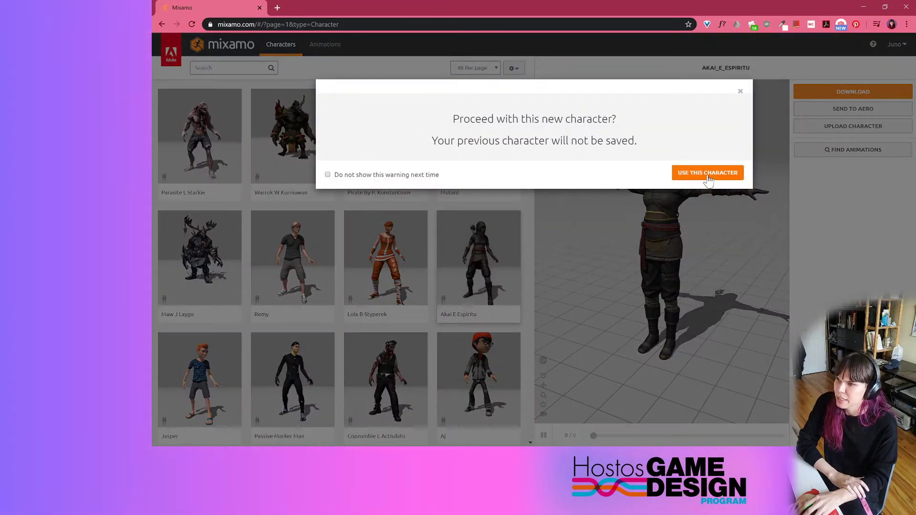
{"action": "left_click", "coordinate": [707, 174]}
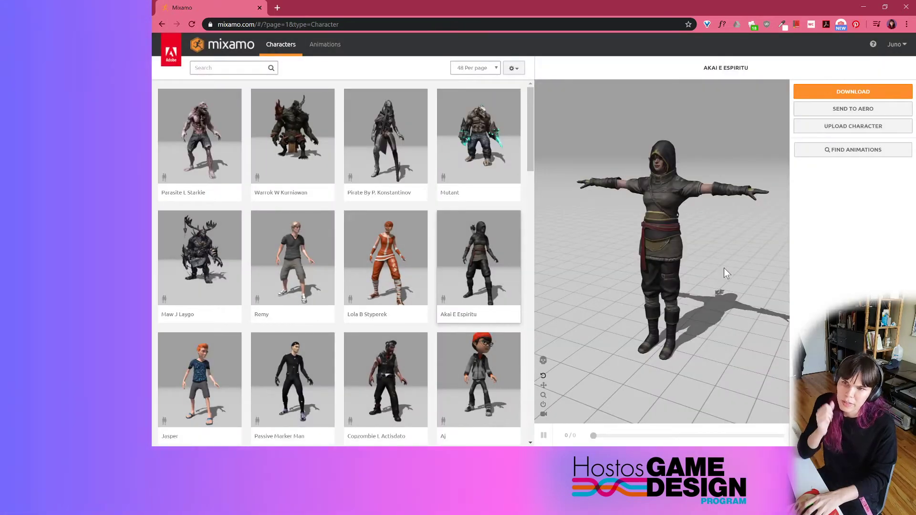
- Apply the Praying animation to the Akai E Espiritu character and inspect it up close in the preview
{"action": "left_click_drag", "start_coordinate": [723, 267], "coordinate": [706, 257]}
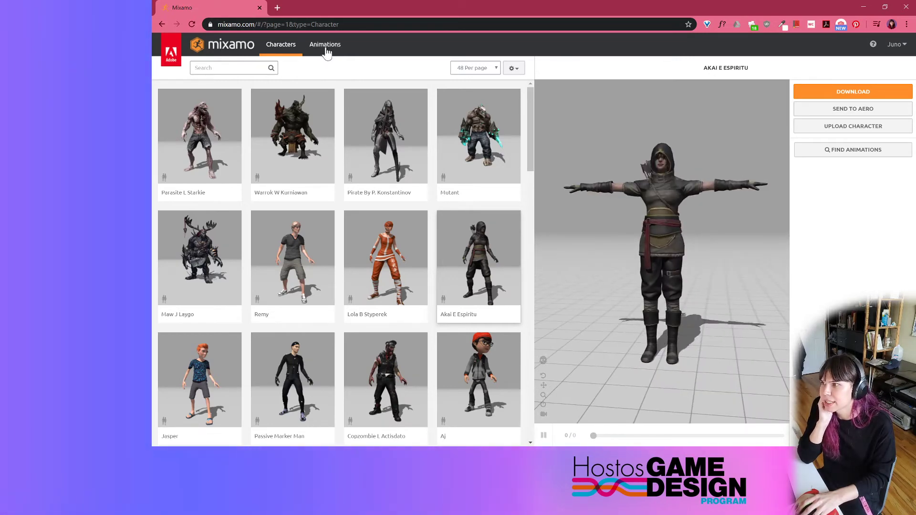
{"action": "left_click", "coordinate": [326, 48]}
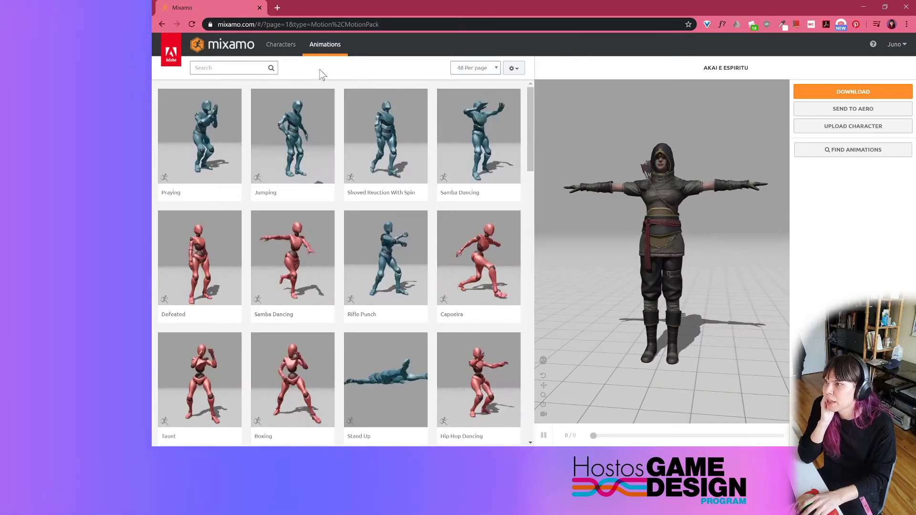
{"action": "left_click", "coordinate": [209, 151]}
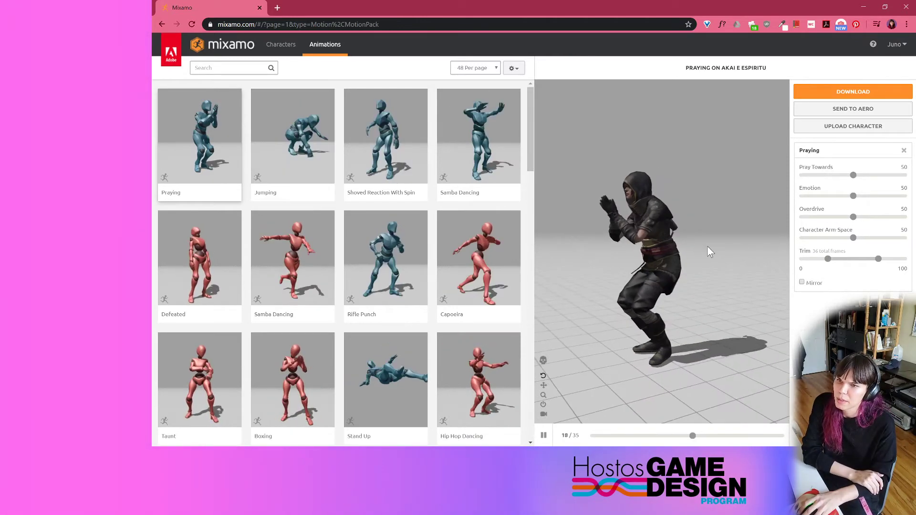
{"action": "scroll", "coordinate": [682, 228], "scroll_direction": "up", "scroll_amount": 5}
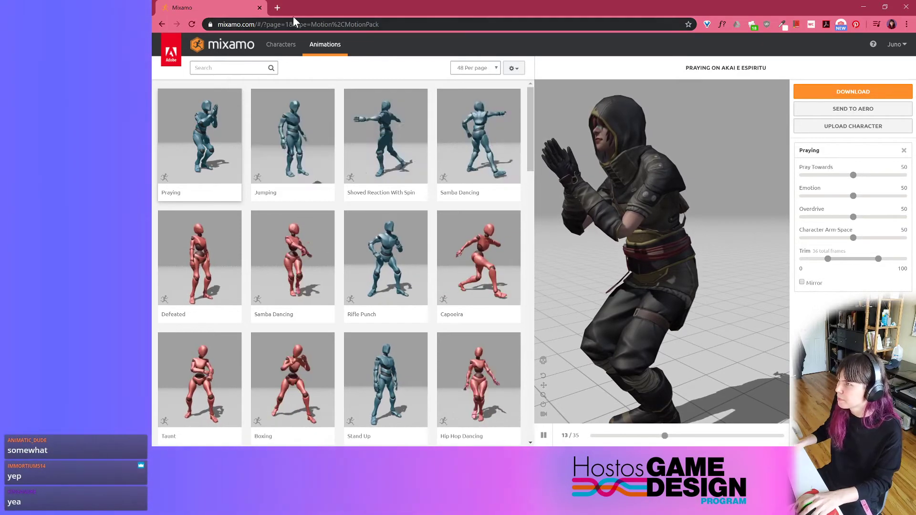
- Run a web search for mocap in a separate browser tab and show its image results
{"action": "key", "text": "ctrl+t"}
{"action": "type", "text": "mocap"}
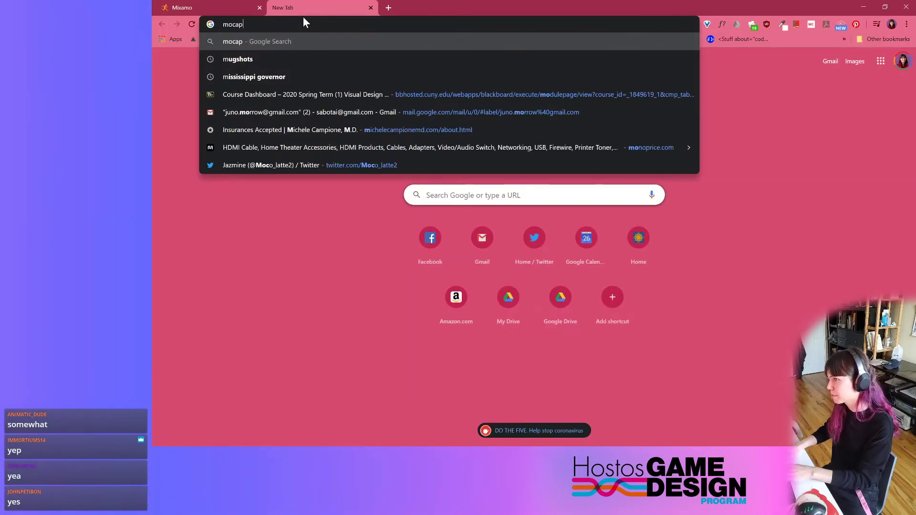
{"action": "key", "text": "Return"}
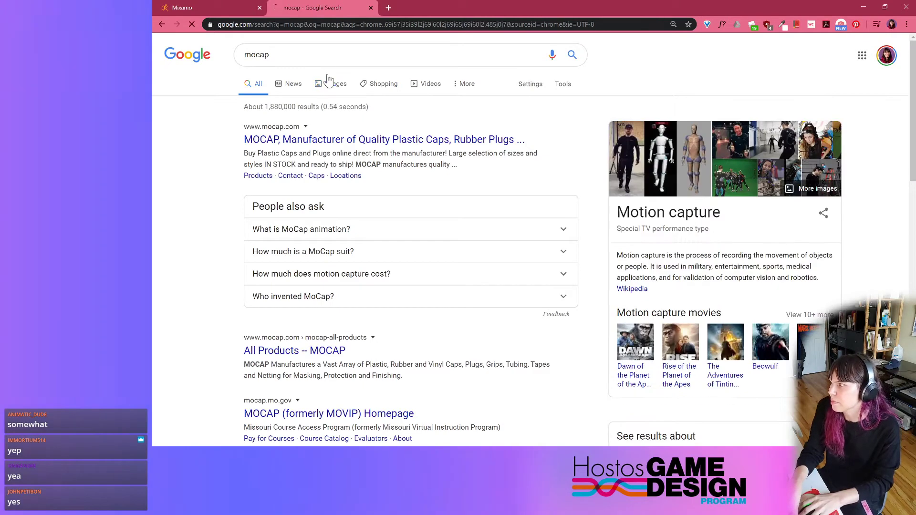
{"action": "left_click", "coordinate": [328, 82]}
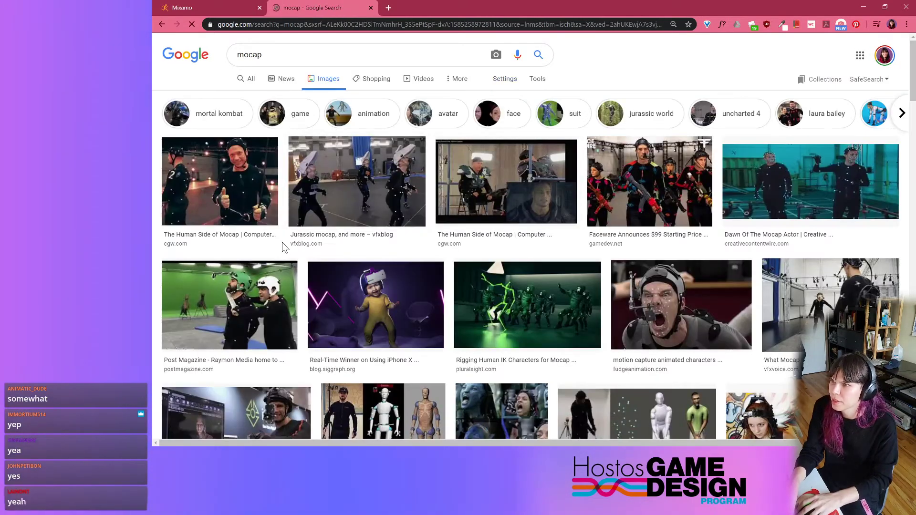
- Enlarge several motion-capture pictures, including the Jurassic mocap, facial capture and Faceware images, to examine the marker suits
{"action": "left_click", "coordinate": [346, 199]}
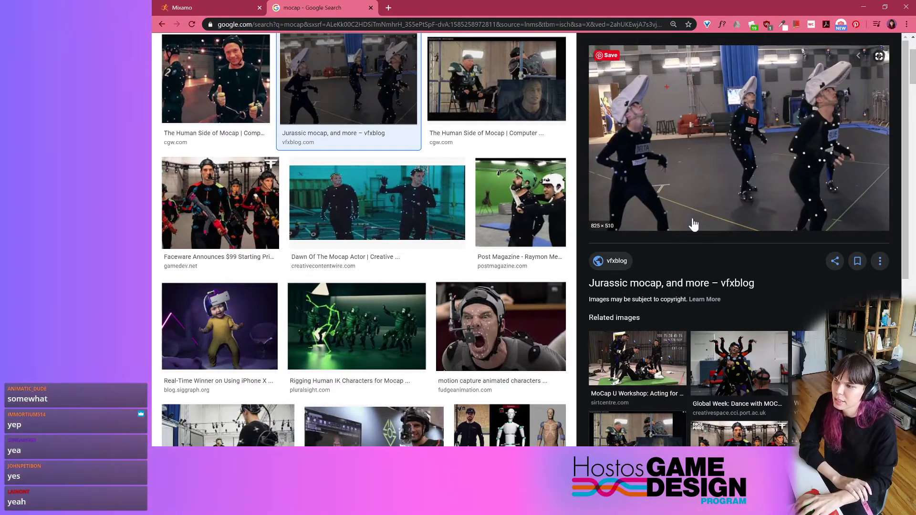
{"action": "left_click", "coordinate": [482, 315]}
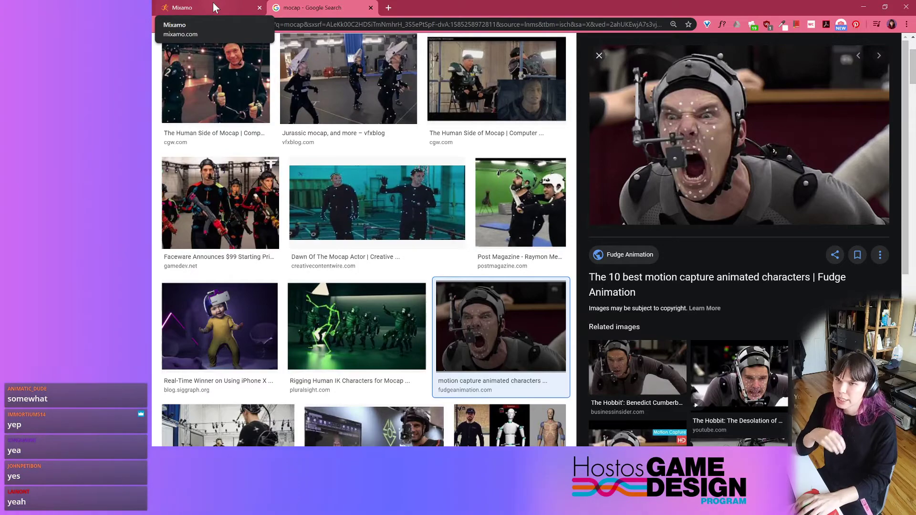
{"action": "scroll", "coordinate": [419, 203], "scroll_direction": "up", "scroll_amount": 2}
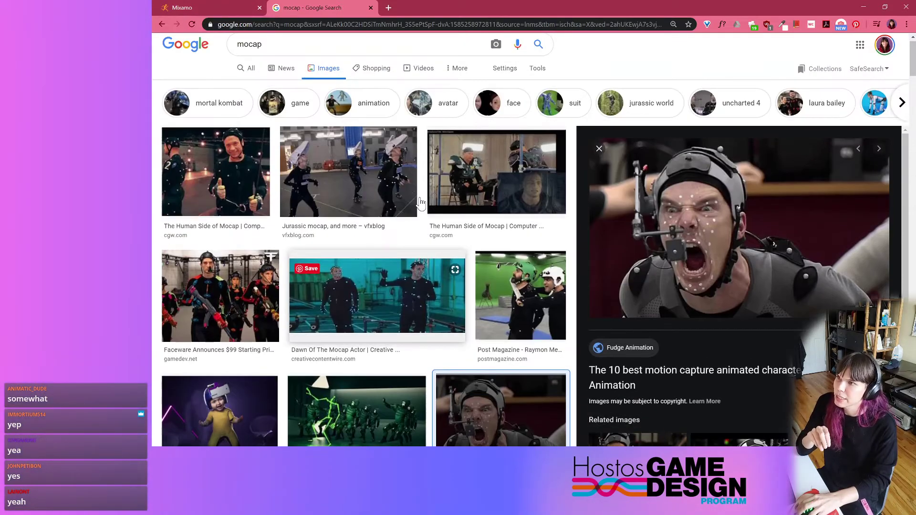
{"action": "left_click", "coordinate": [413, 143]}
{"action": "left_click", "coordinate": [239, 105]}
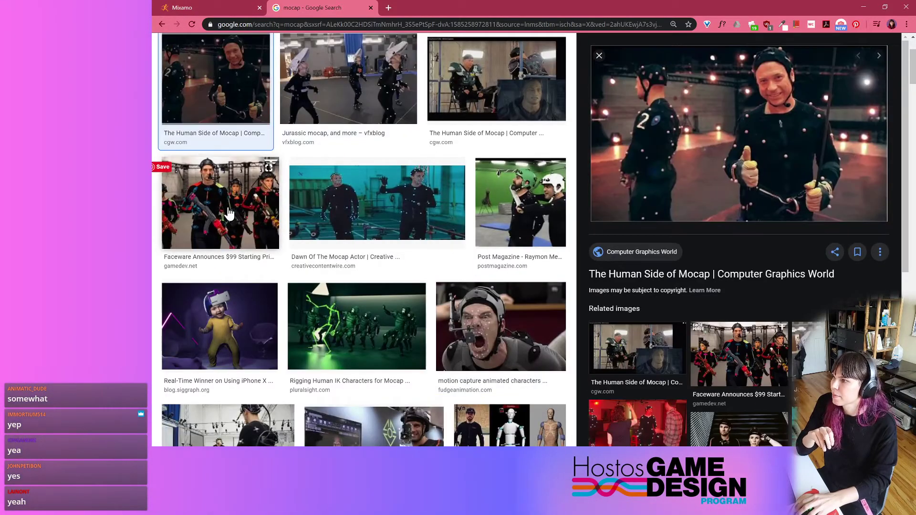
{"action": "left_click", "coordinate": [229, 213]}
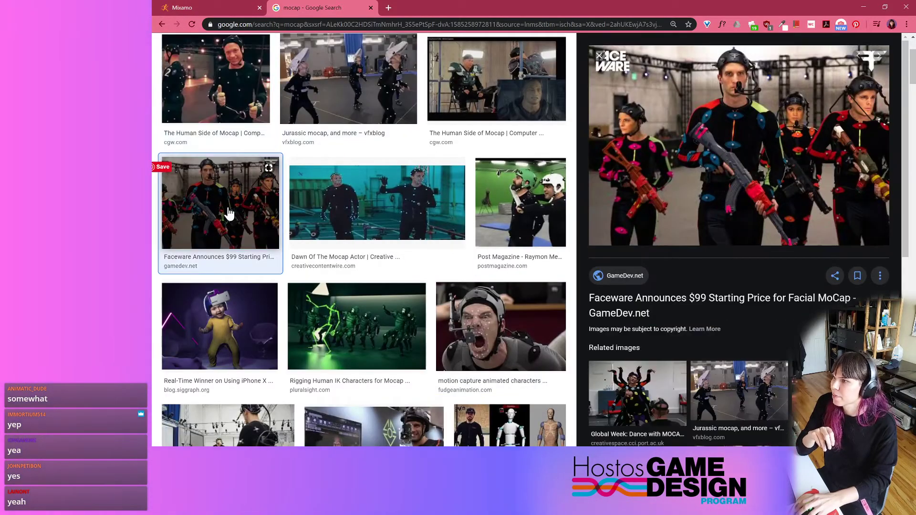
- Return to Mixamo and replace the current character with Remy to preview the same Praying animation on it
{"action": "left_click", "coordinate": [193, 8]}
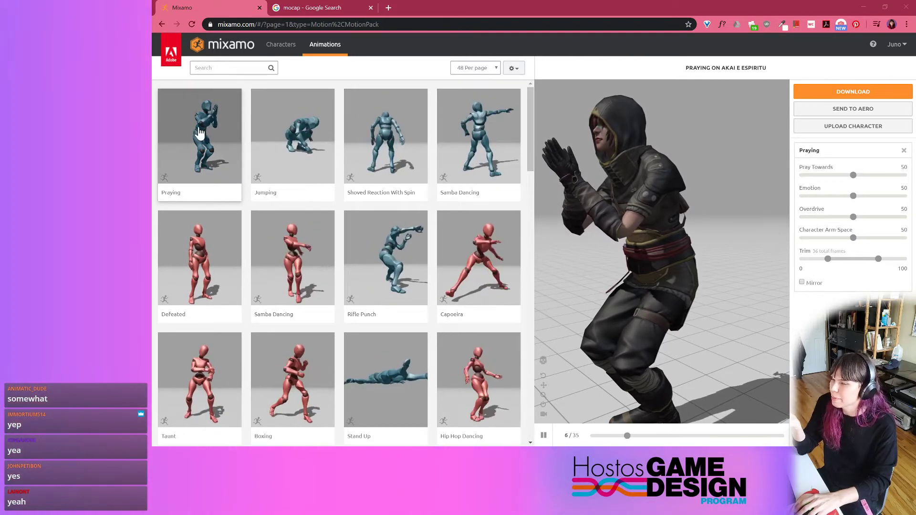
{"action": "left_click", "coordinate": [273, 50]}
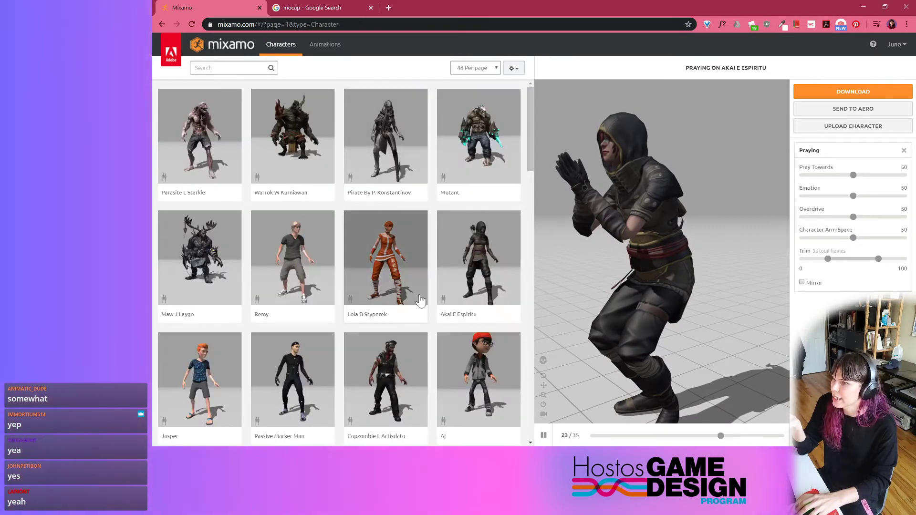
{"action": "left_click", "coordinate": [277, 262]}
{"action": "left_click", "coordinate": [708, 166]}
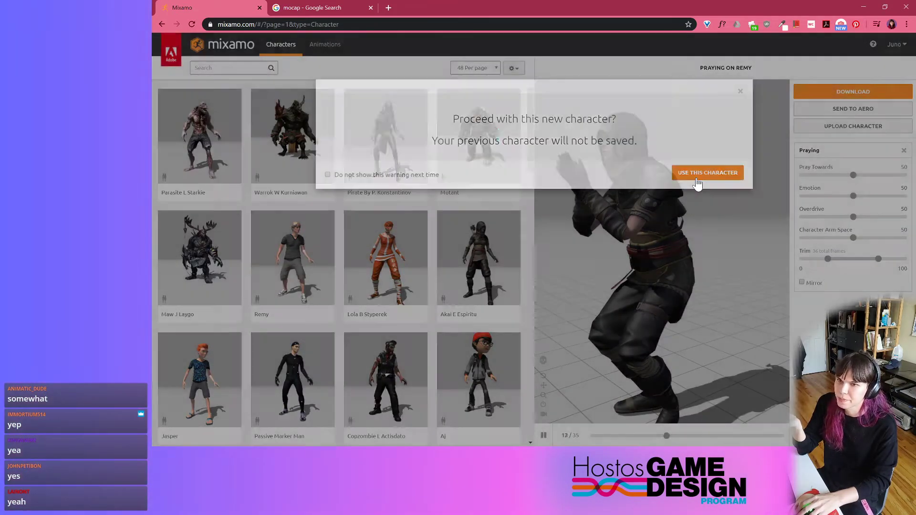
{"action": "left_click", "coordinate": [313, 46]}
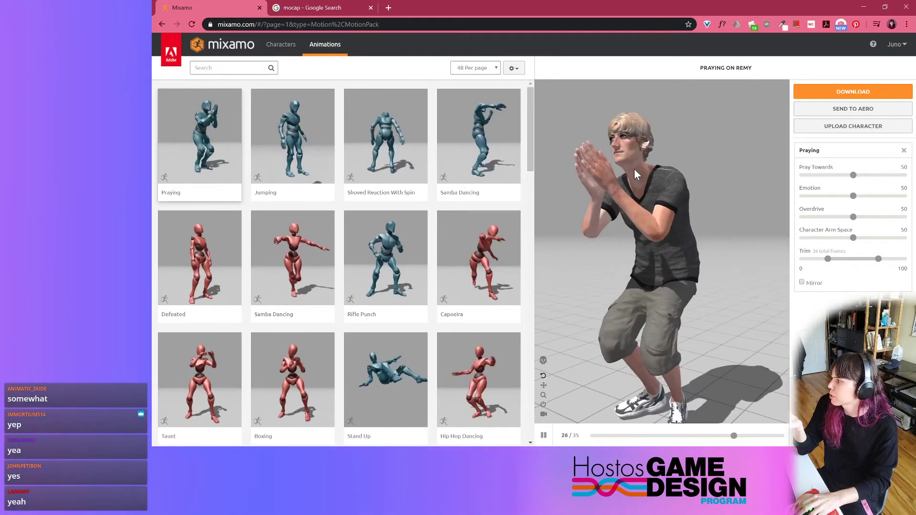
- Replace Remy with the Akai E Espiritu character
{"action": "left_click", "coordinate": [281, 45]}
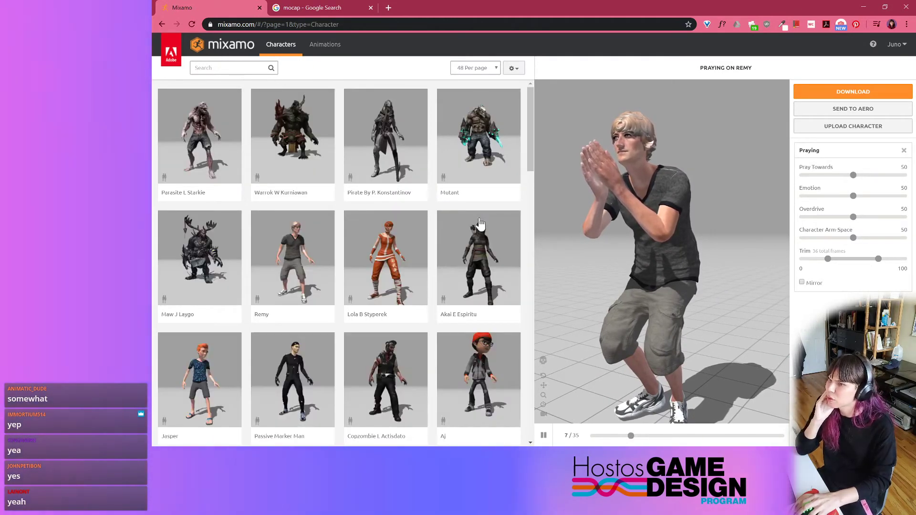
{"action": "left_click", "coordinate": [496, 261]}
{"action": "left_click", "coordinate": [715, 179]}
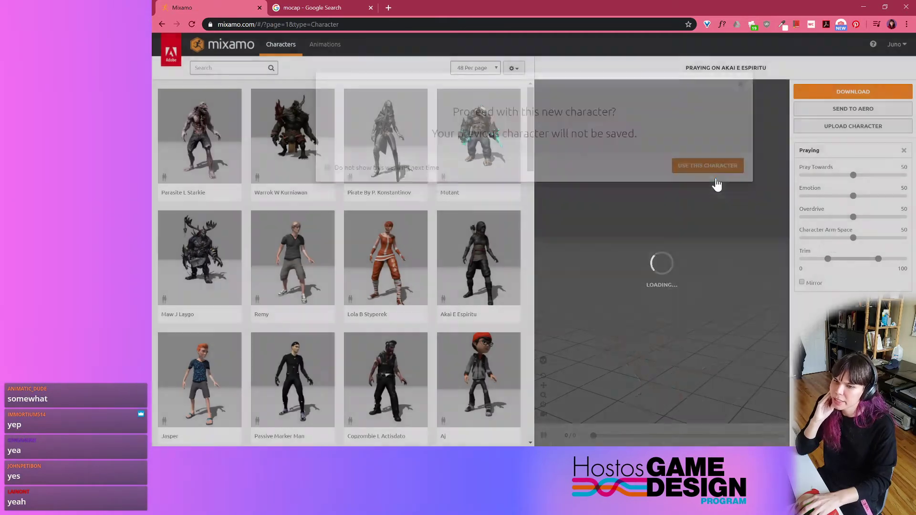
- Apply the red-figure Samba Dancing animation, described as Defile De Samba Parade Variation, to the Akai E Espiritu character
{"action": "left_click", "coordinate": [333, 50]}
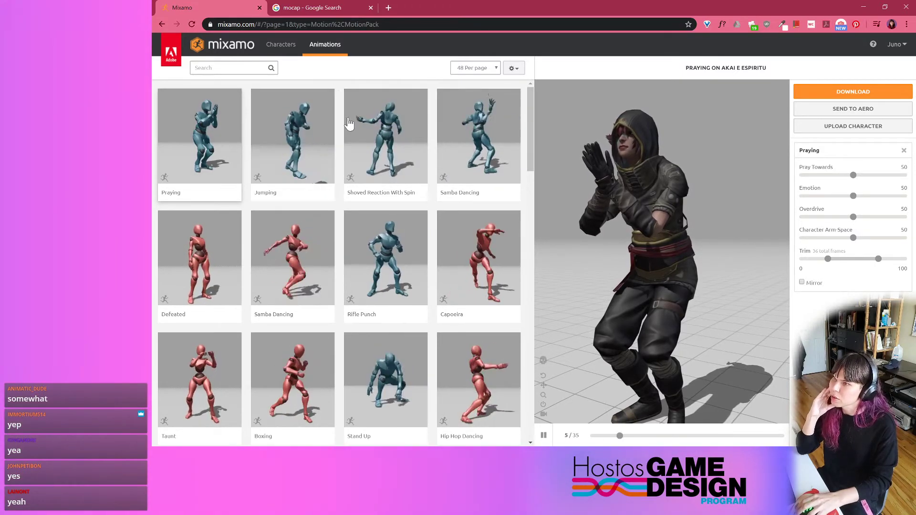
{"action": "scroll", "coordinate": [343, 247], "scroll_direction": "down", "scroll_amount": 2}
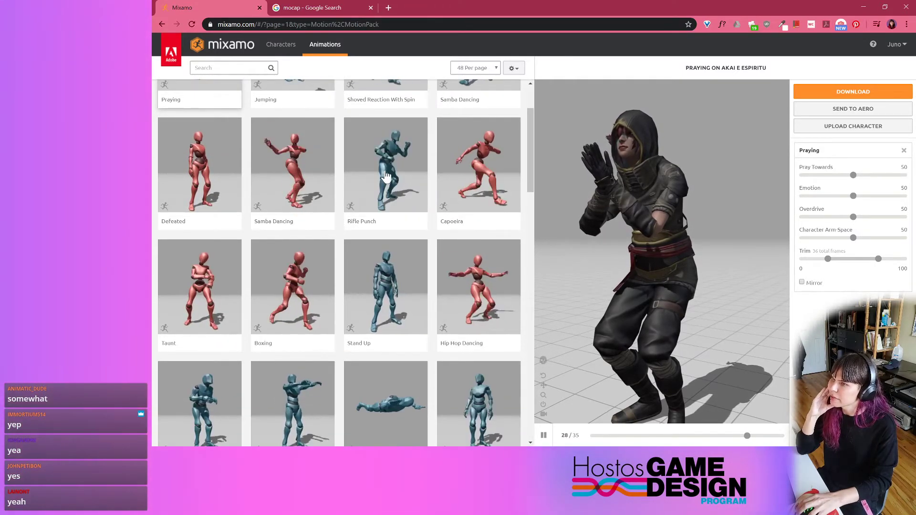
{"action": "scroll", "coordinate": [307, 182], "scroll_direction": "down", "scroll_amount": 1}
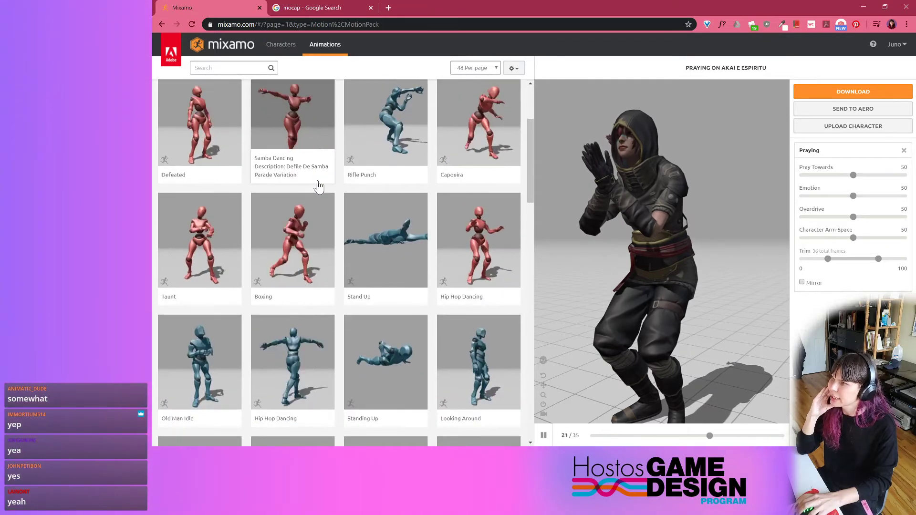
{"action": "left_click", "coordinate": [322, 137]}
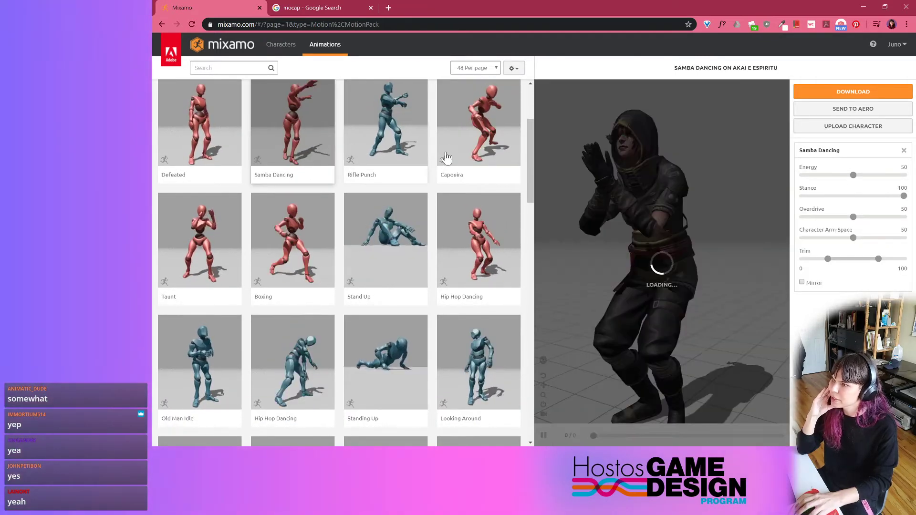
- Preview the Dribble animation on the Akai E Espiritu character
{"action": "scroll", "coordinate": [286, 177], "scroll_direction": "up", "scroll_amount": 3}
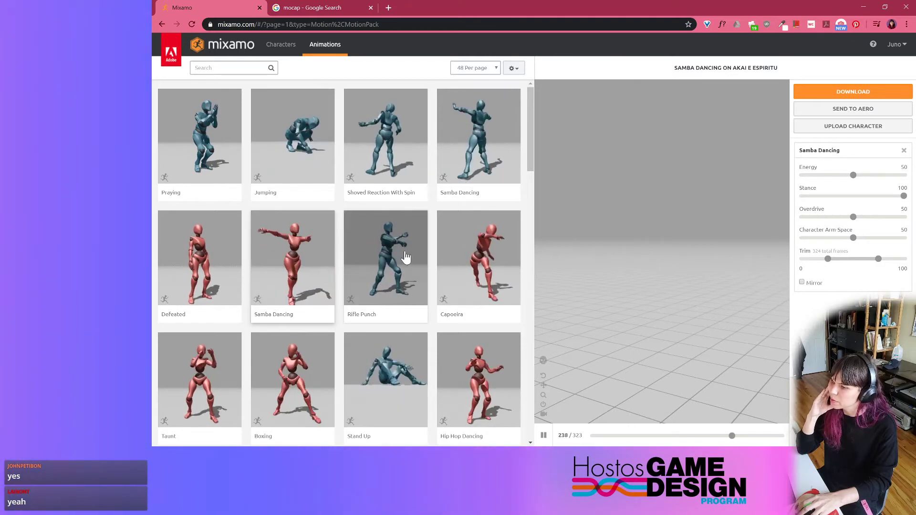
{"action": "scroll", "coordinate": [405, 257], "scroll_direction": "down", "scroll_amount": 4}
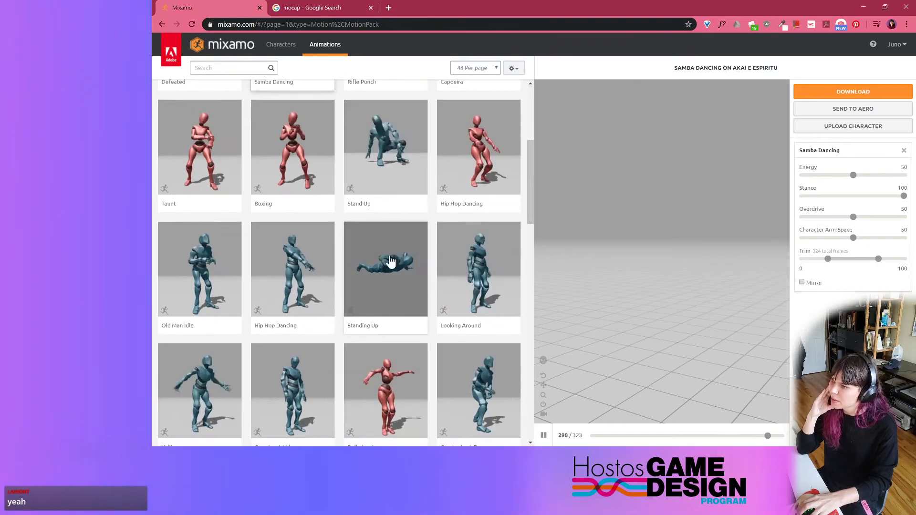
{"action": "scroll", "coordinate": [388, 272], "scroll_direction": "down", "scroll_amount": 5}
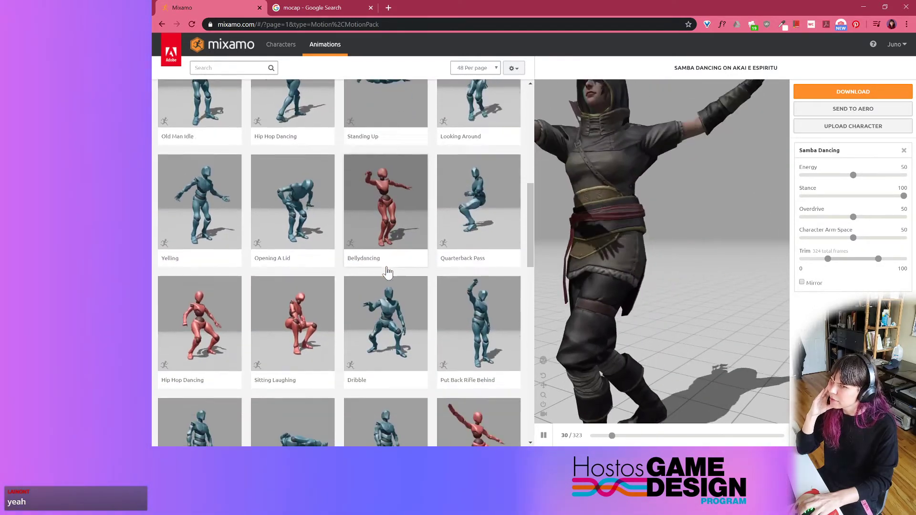
{"action": "left_click", "coordinate": [399, 263]}
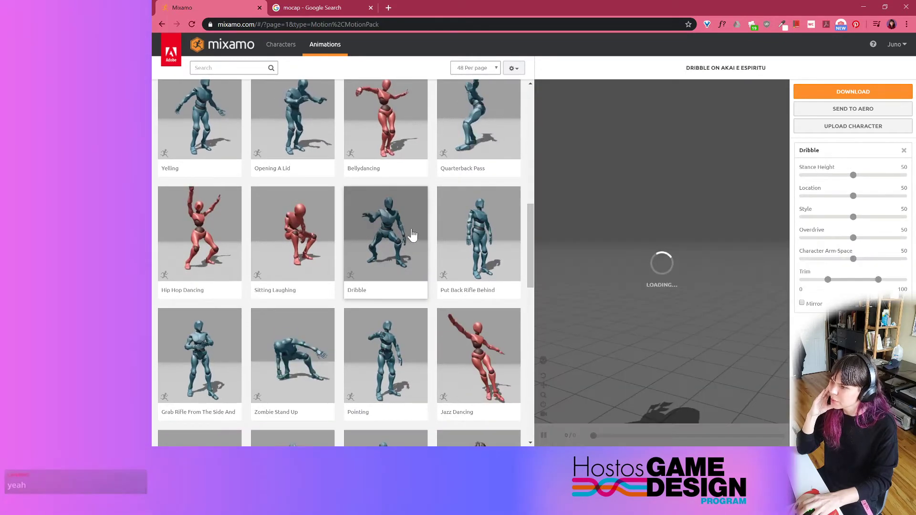
- Preview the Agony animation and the red-figure Dancing animation on the Akai E Espiritu character
{"action": "scroll", "coordinate": [399, 233], "scroll_direction": "down", "scroll_amount": 3}
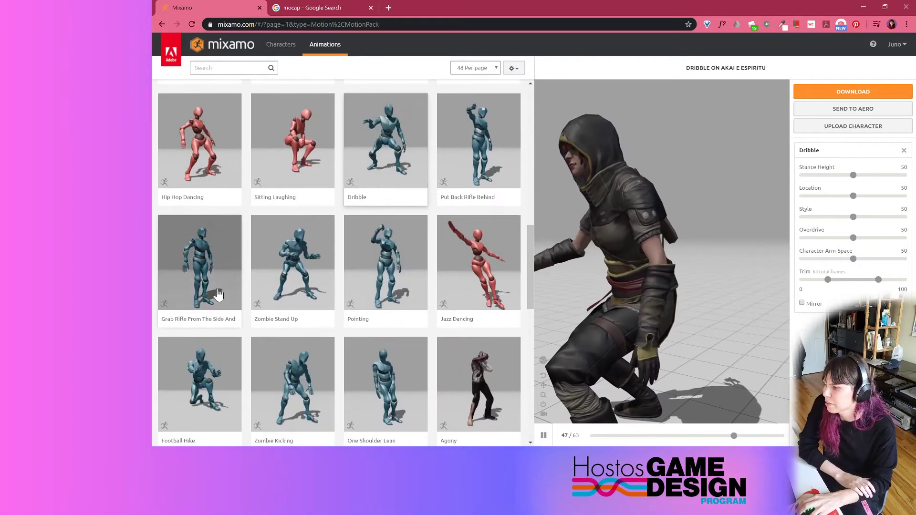
{"action": "scroll", "coordinate": [231, 283], "scroll_direction": "down", "scroll_amount": 2}
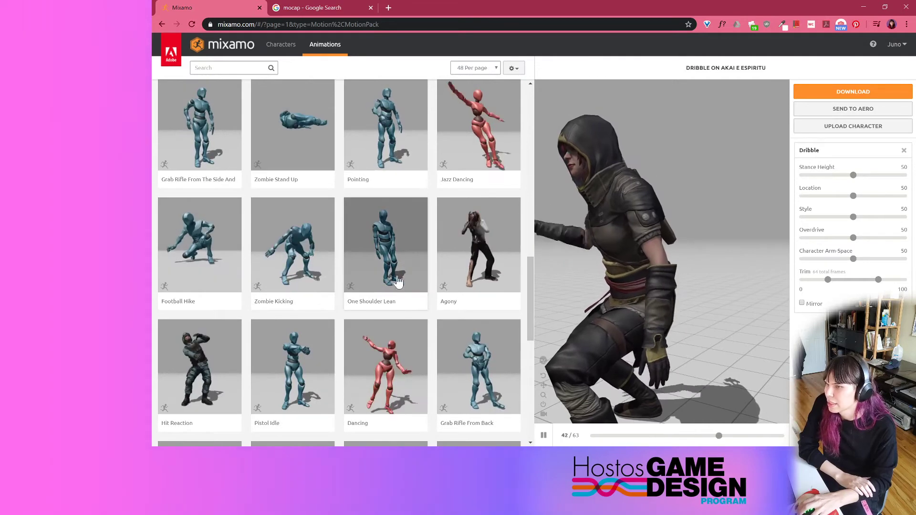
{"action": "left_click", "coordinate": [500, 284]}
{"action": "scroll", "coordinate": [334, 304], "scroll_direction": "down", "scroll_amount": 3}
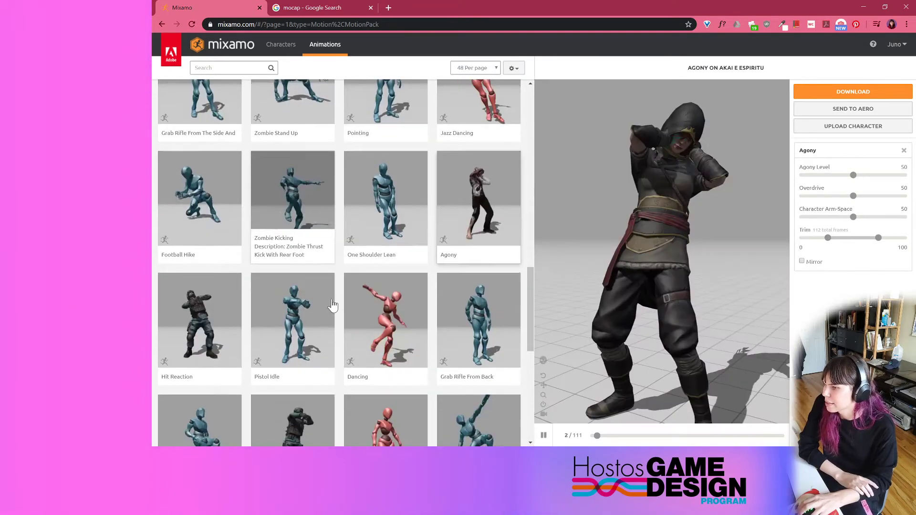
{"action": "left_click", "coordinate": [381, 246]}
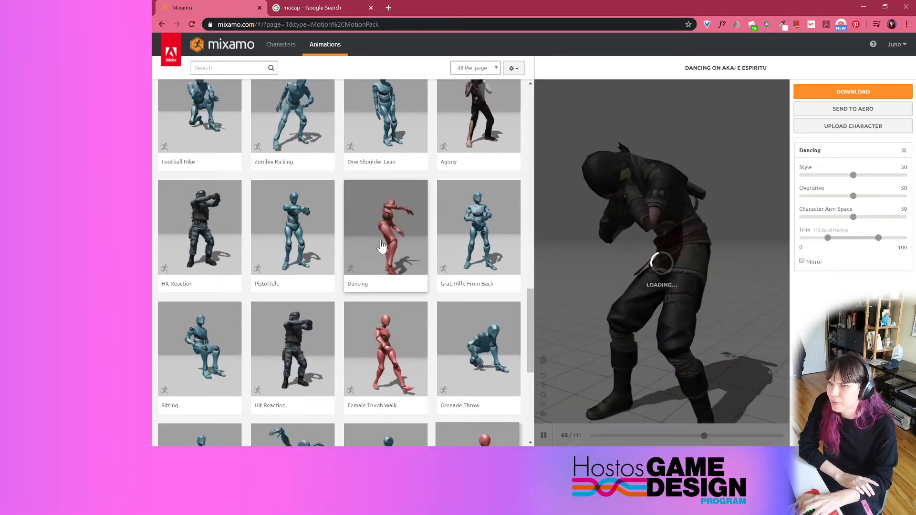
- Go to page 4 of the animation library and look through the animations offered there
{"action": "scroll", "coordinate": [403, 248], "scroll_direction": "down", "scroll_amount": 2}
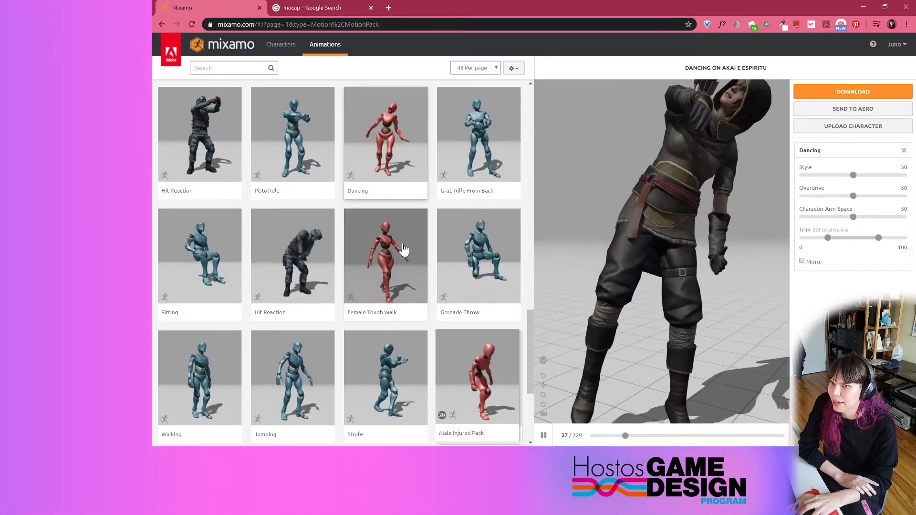
{"action": "scroll", "coordinate": [403, 248], "scroll_direction": "down", "scroll_amount": 4}
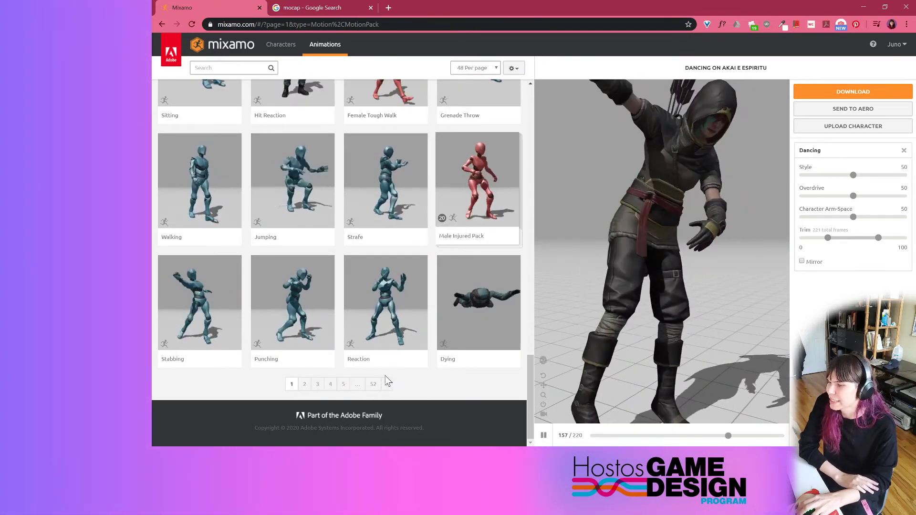
{"action": "left_click", "coordinate": [331, 385]}
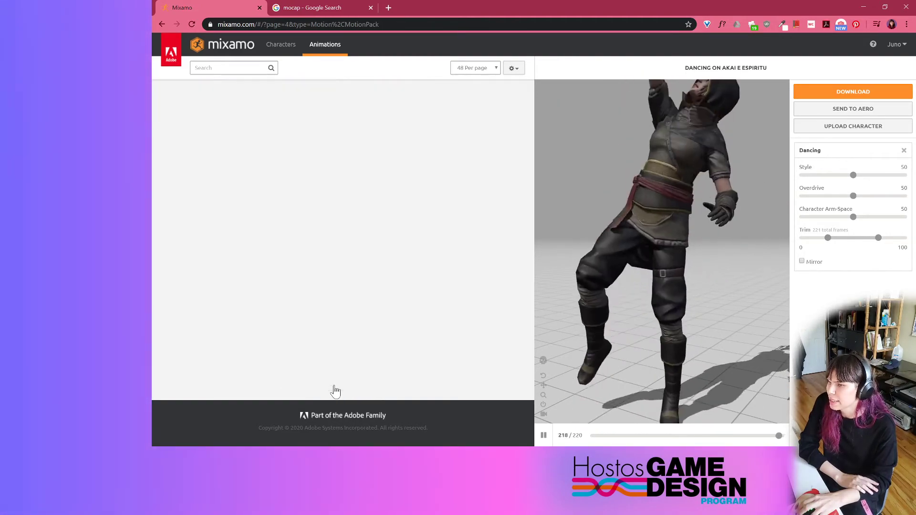
{"action": "scroll", "coordinate": [376, 334], "scroll_direction": "down", "scroll_amount": 4}
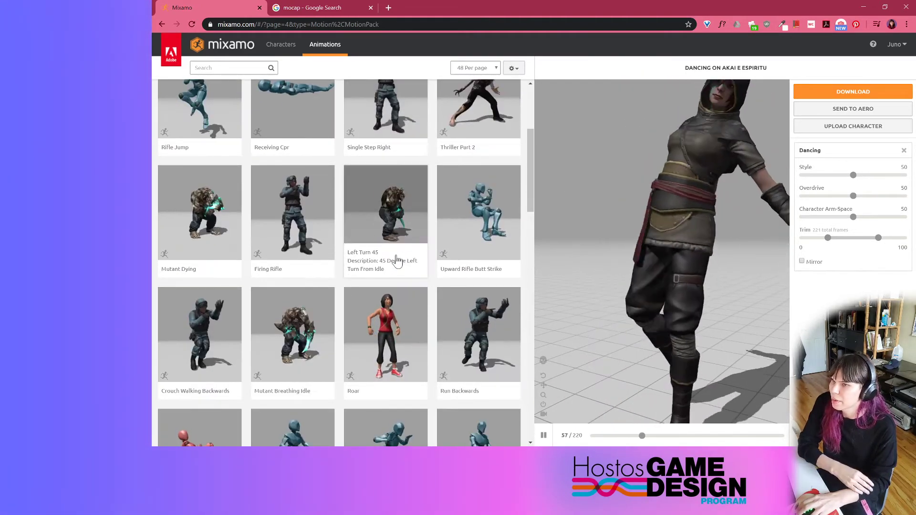
{"action": "scroll", "coordinate": [399, 256], "scroll_direction": "down", "scroll_amount": 6}
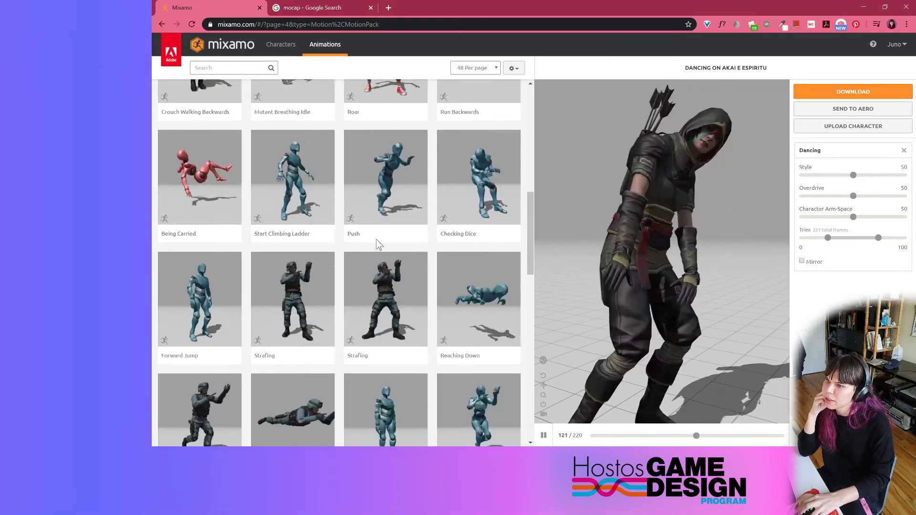
{"action": "scroll", "coordinate": [522, 191], "scroll_direction": "up", "scroll_amount": 4}
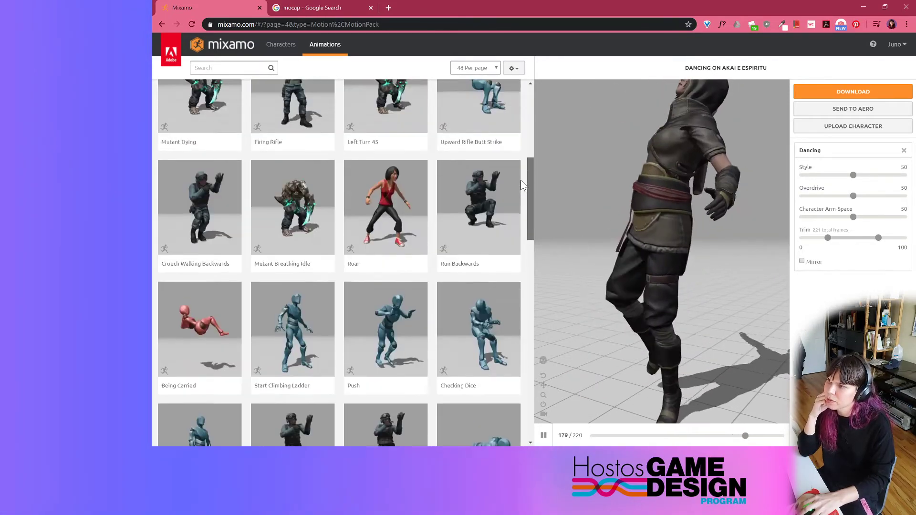
{"action": "scroll", "coordinate": [519, 176], "scroll_direction": "up", "scroll_amount": 6}
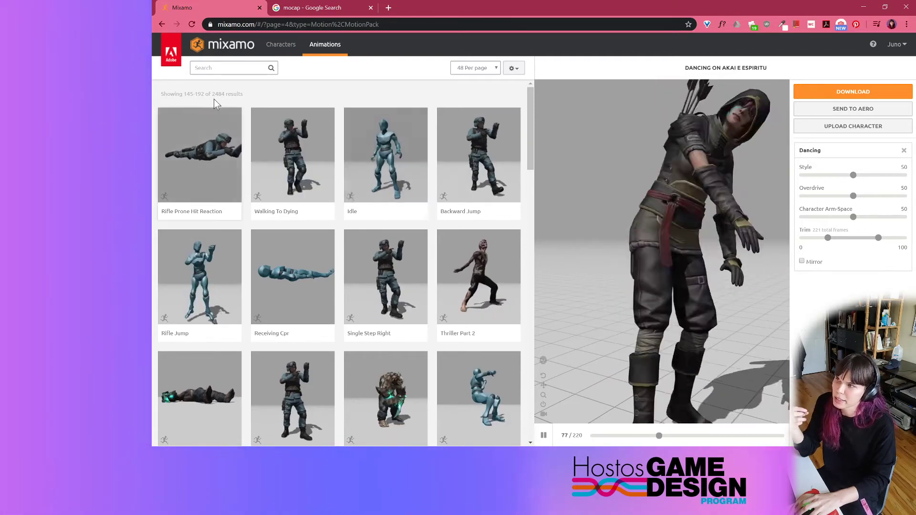
- Search the animation library for "locomotion"
{"action": "left_click", "coordinate": [230, 68]}
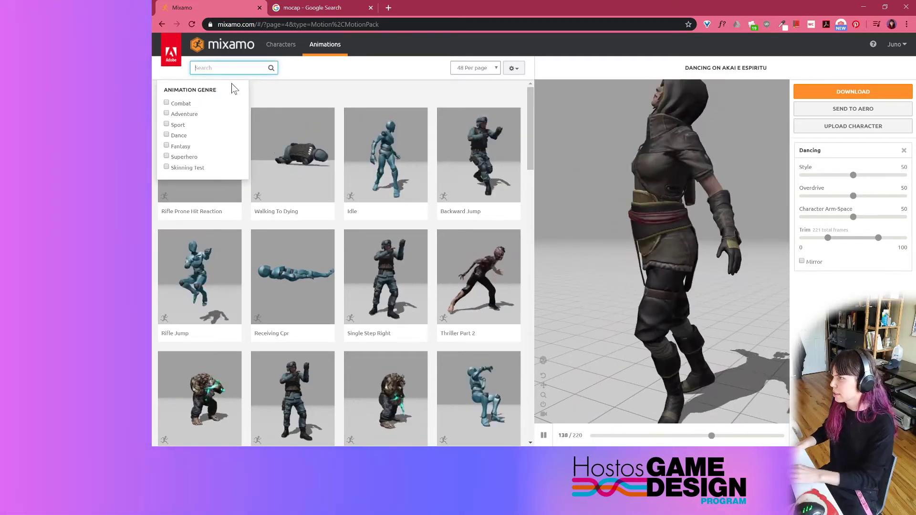
{"action": "type", "text": "loco"}
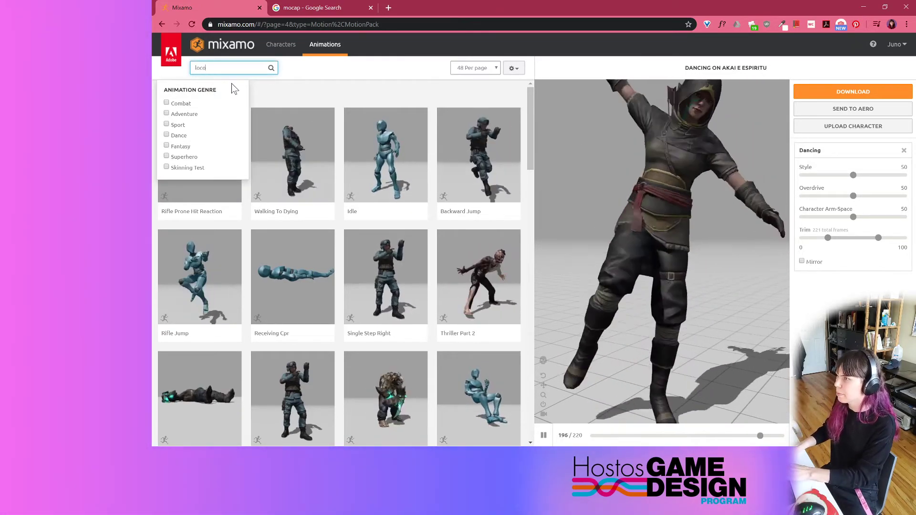
{"action": "type", "text": "motion"}
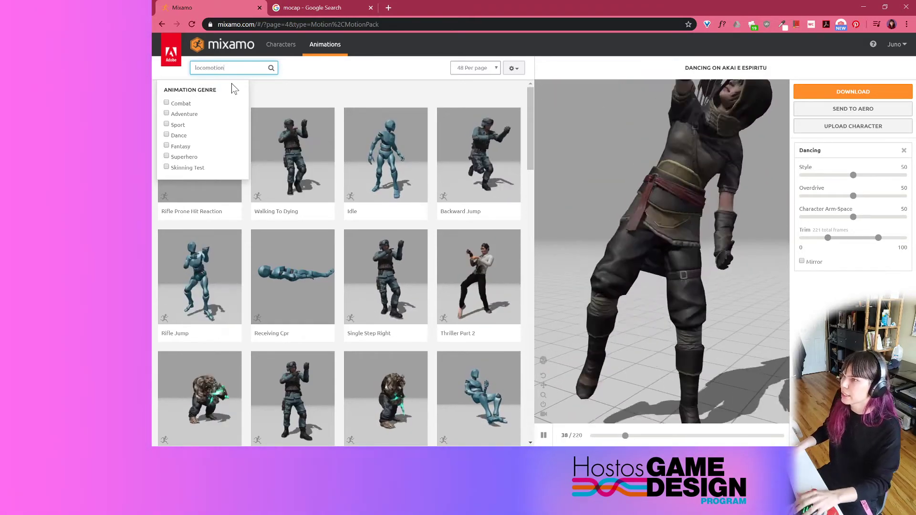
{"action": "key", "text": "Return"}
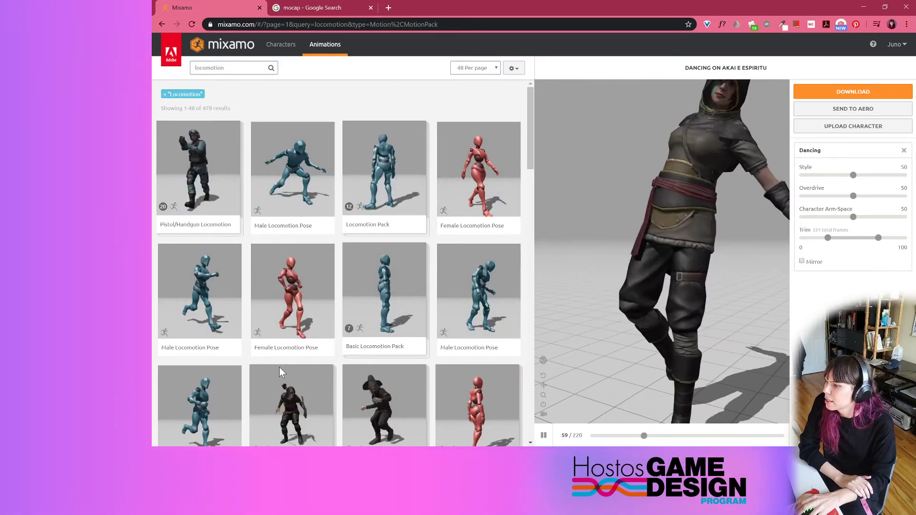
- Apply the Female Locomotion Pack to the Akai E Espiritu character and preview its movements from another angle
{"action": "scroll", "coordinate": [310, 351], "scroll_direction": "down", "scroll_amount": 4}
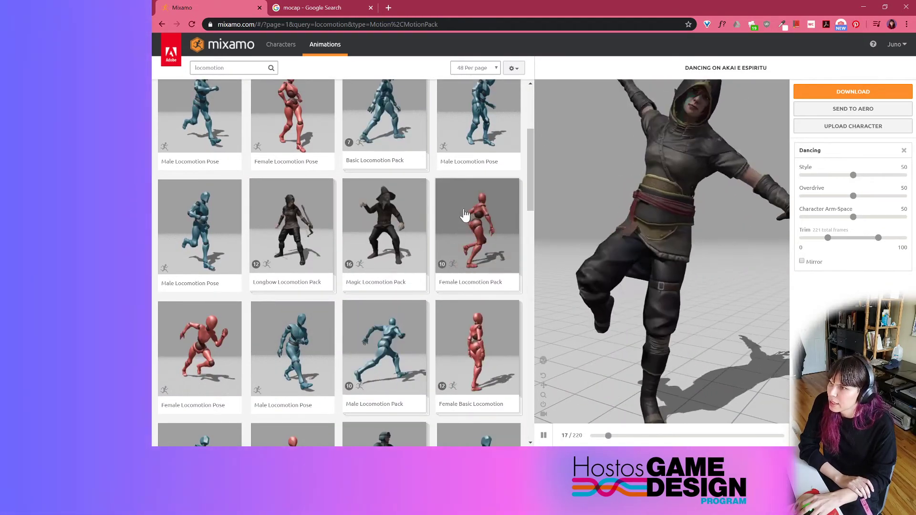
{"action": "left_click", "coordinate": [467, 262]}
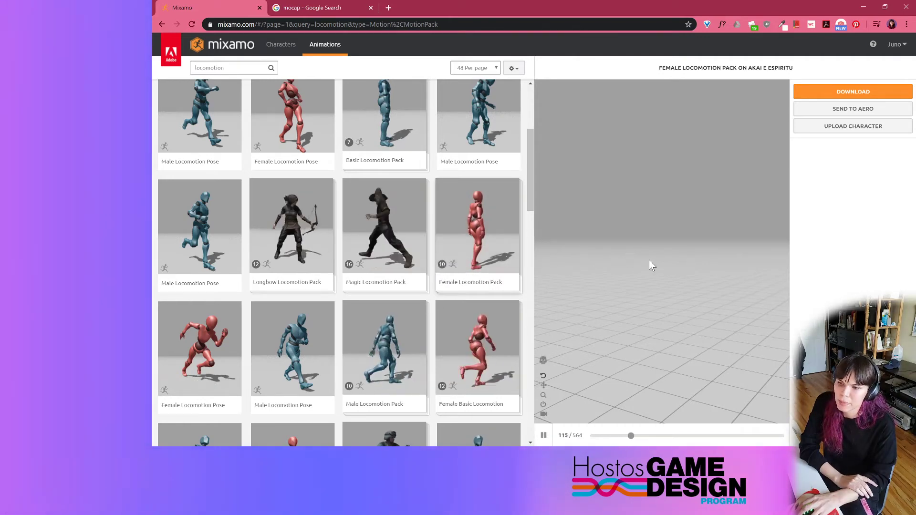
{"action": "left_click_drag", "start_coordinate": [597, 267], "coordinate": [793, 260]}
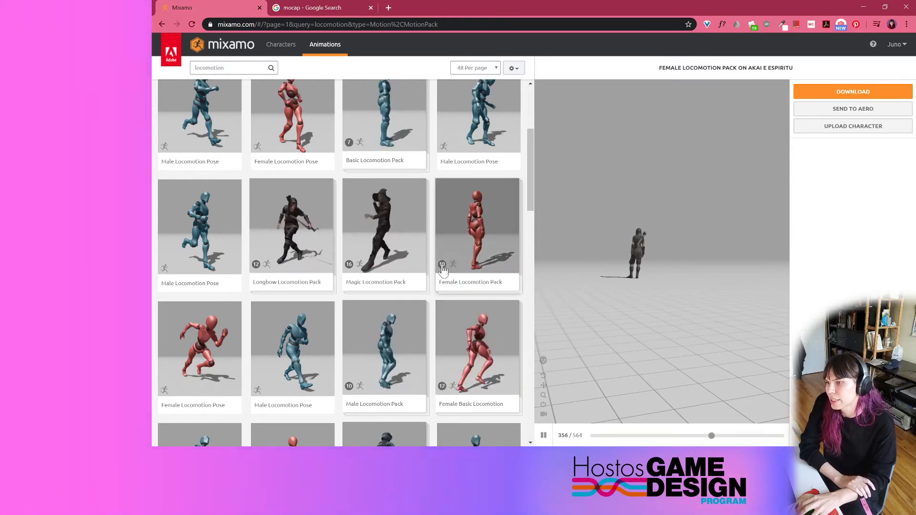
{"action": "left_click", "coordinate": [472, 286]}
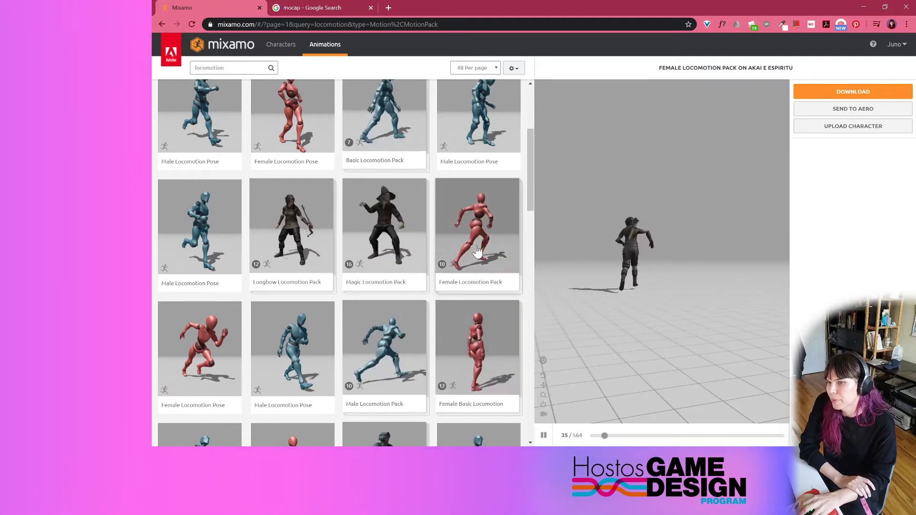
{"action": "left_click", "coordinate": [472, 280]}
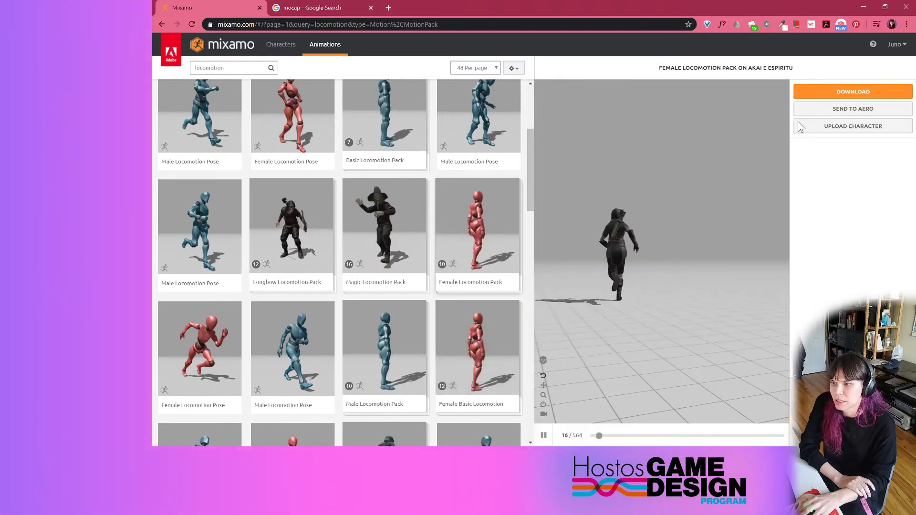
- Download the Female Locomotion Pack in FBX for Unity format, saving it as Female Locomotion Pack (2).zip in Downloads
{"action": "left_click", "coordinate": [843, 92]}
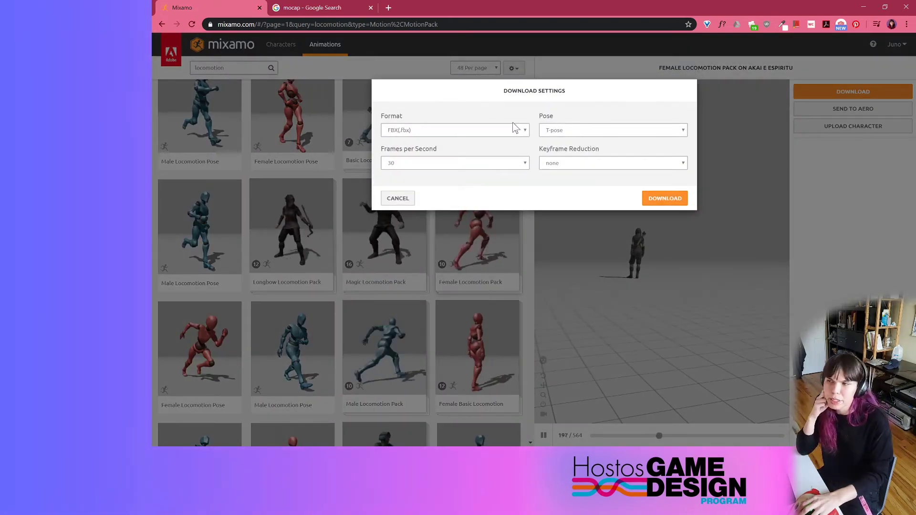
{"action": "left_click", "coordinate": [462, 136]}
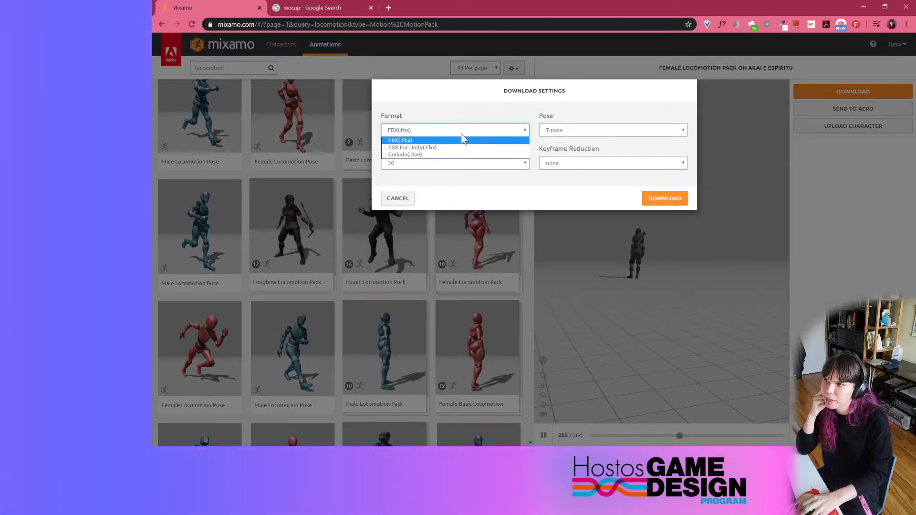
{"action": "left_click", "coordinate": [398, 148]}
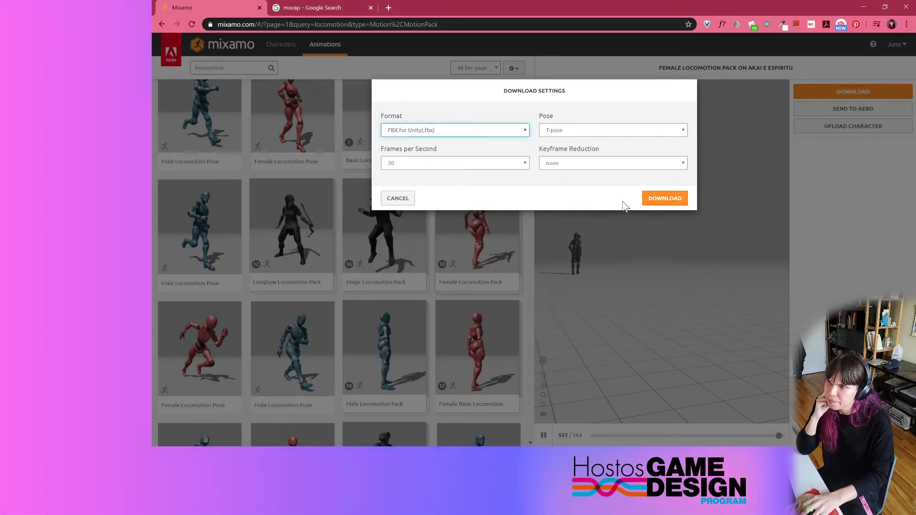
{"action": "left_click", "coordinate": [665, 199]}
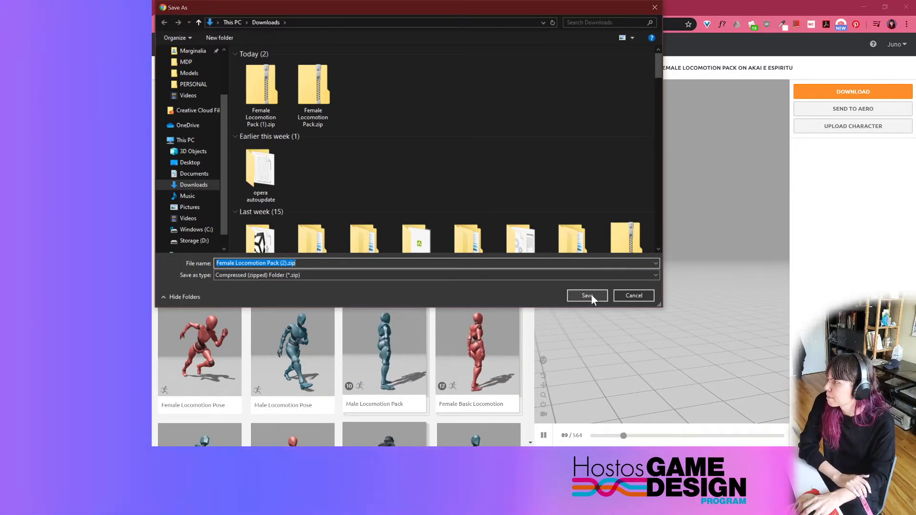
{"action": "left_click", "coordinate": [597, 295]}
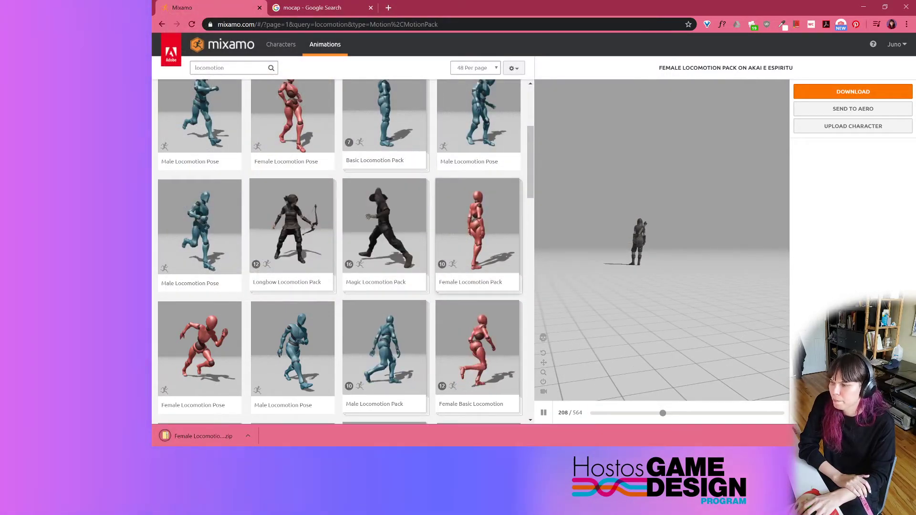
{"action": "left_click", "coordinate": [907, 436]}
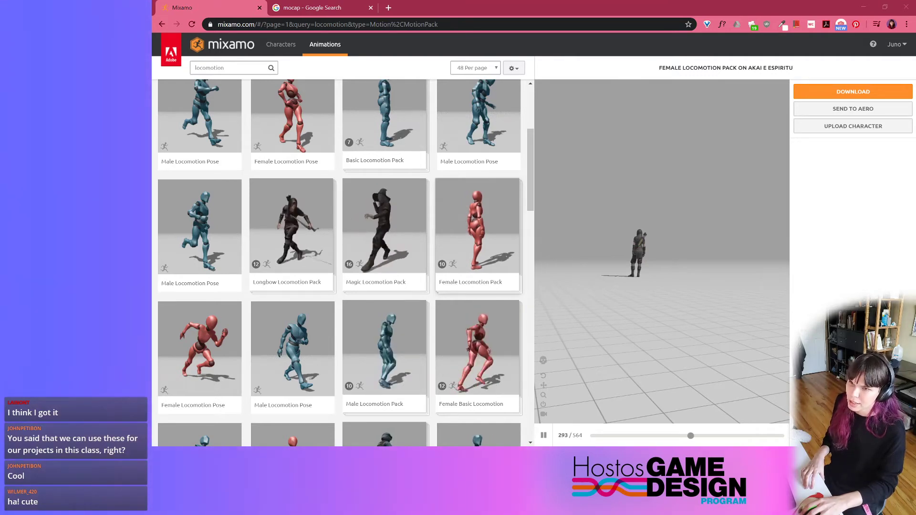
- Switch to Unity, open the Assets/Models/Akai folder and collapse the akai_e_espiritu model's sub-assets
{"action": "key", "text": "alt+Tab"}
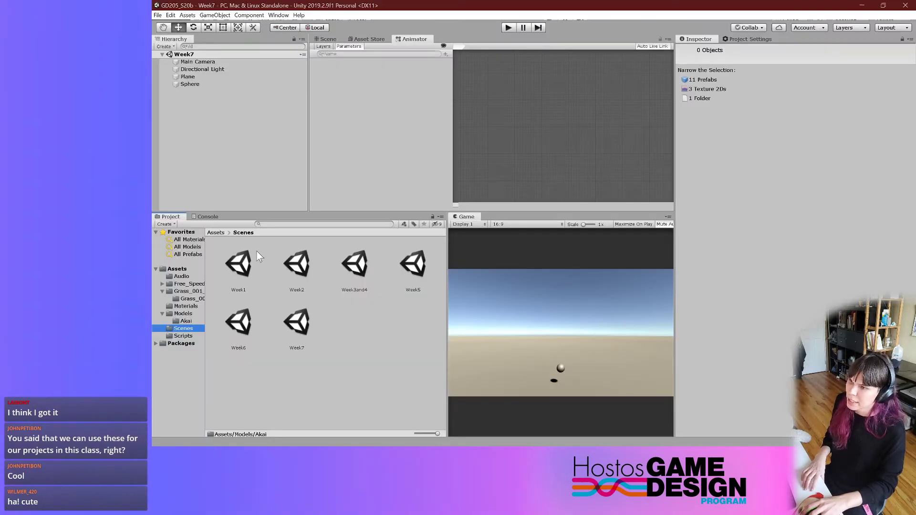
{"action": "left_click", "coordinate": [177, 269]}
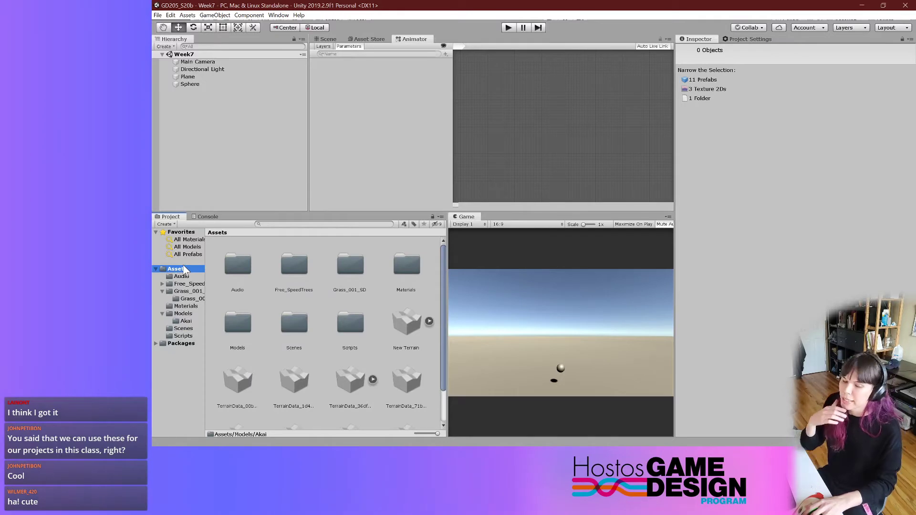
{"action": "left_click", "coordinate": [183, 314]}
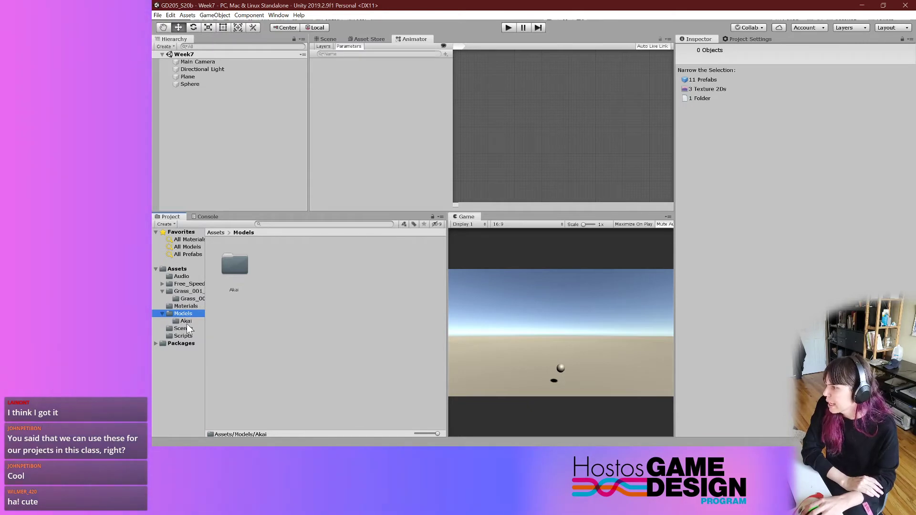
{"action": "left_click", "coordinate": [186, 321]}
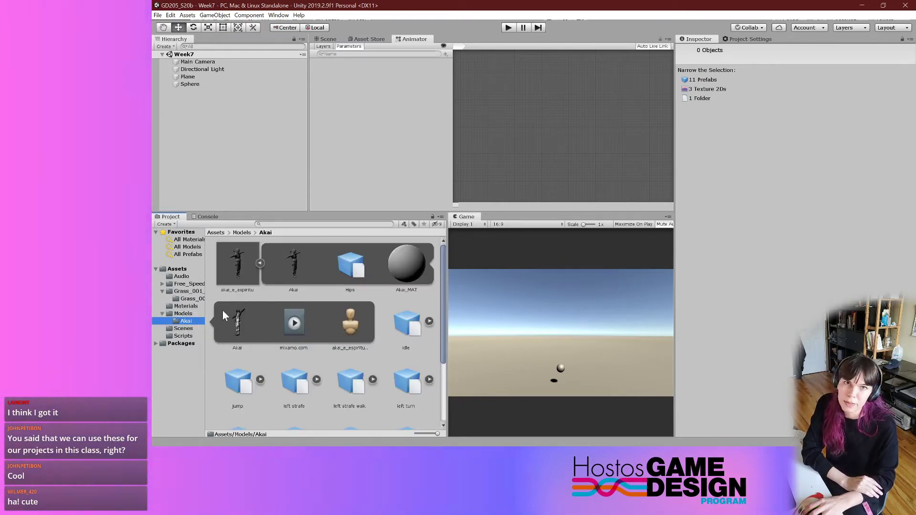
{"action": "left_click", "coordinate": [259, 265]}
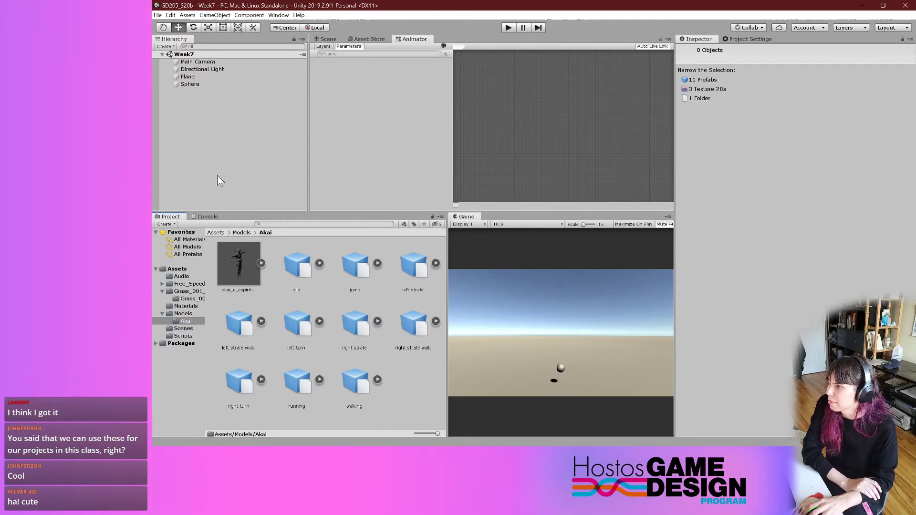
- Look through the akai_e_espiritu model and its animation files, from idle to walking, checking each one's import settings
{"action": "left_click", "coordinate": [243, 275]}
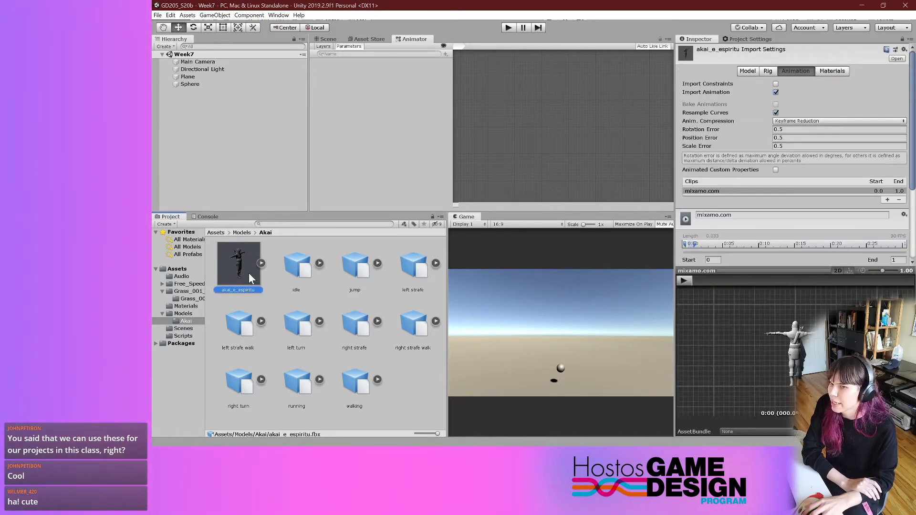
{"action": "left_click", "coordinate": [300, 277]}
{"action": "left_click", "coordinate": [363, 271]}
{"action": "left_click", "coordinate": [413, 278]}
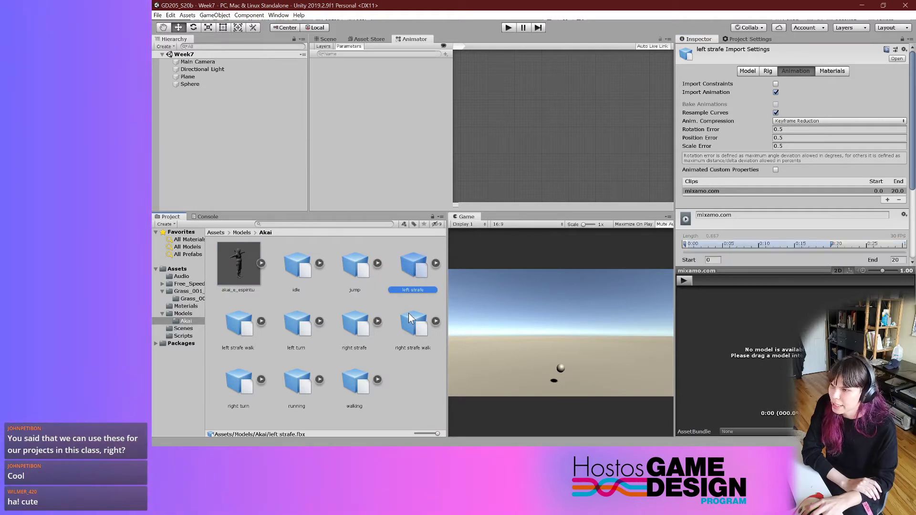
{"action": "left_click", "coordinate": [405, 315]}
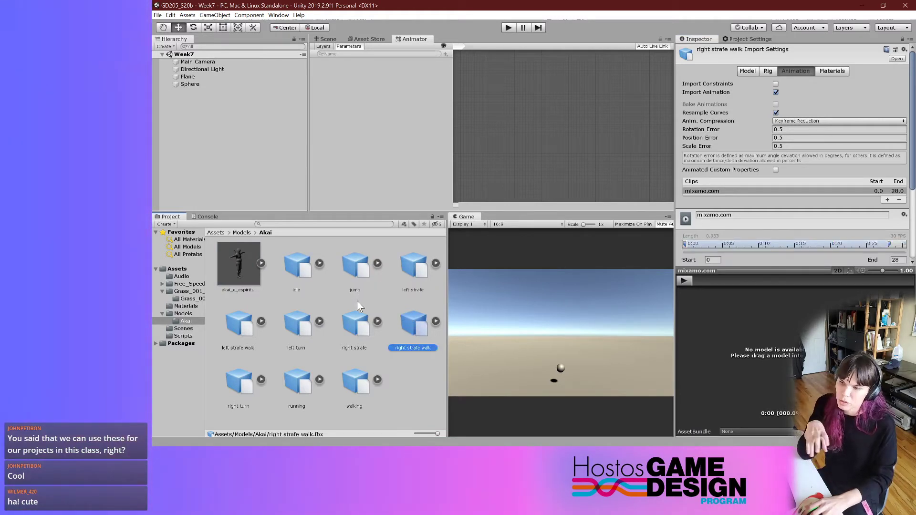
{"action": "left_click", "coordinate": [299, 279]}
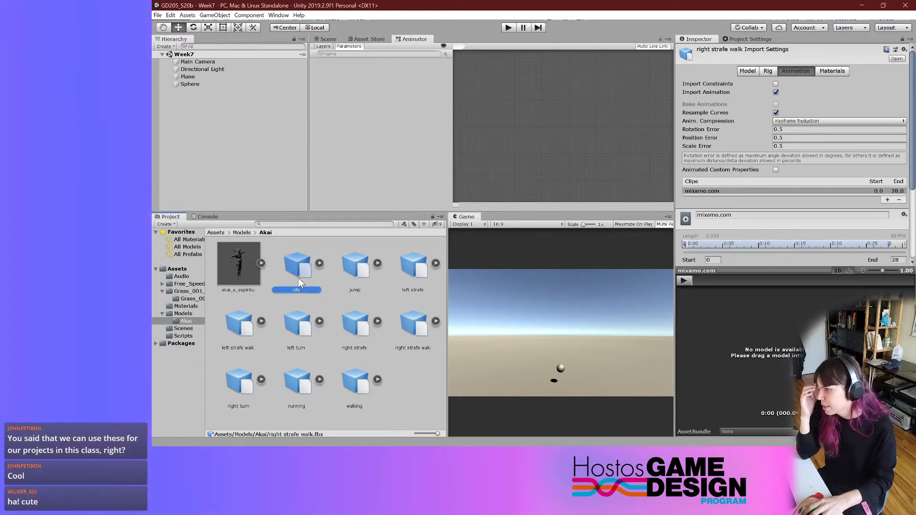
{"action": "left_click", "coordinate": [356, 278]}
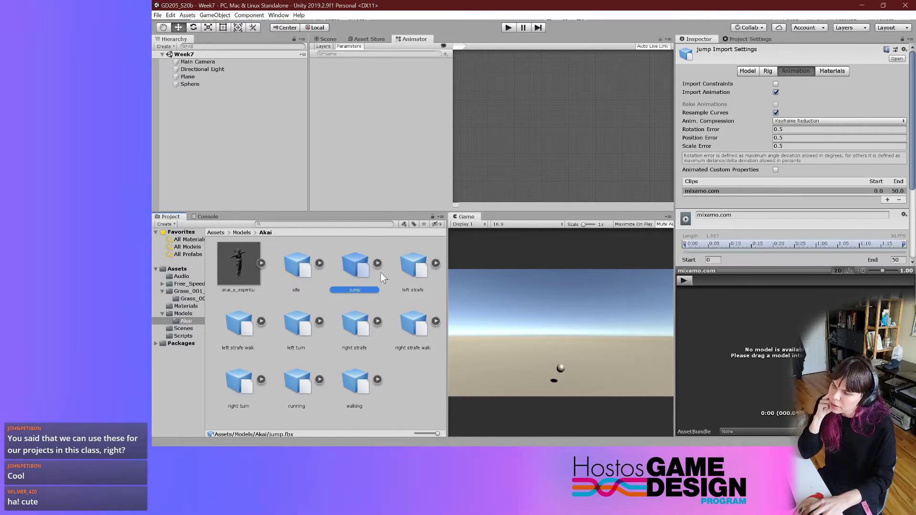
{"action": "left_click", "coordinate": [408, 273]}
{"action": "left_click", "coordinate": [241, 372]}
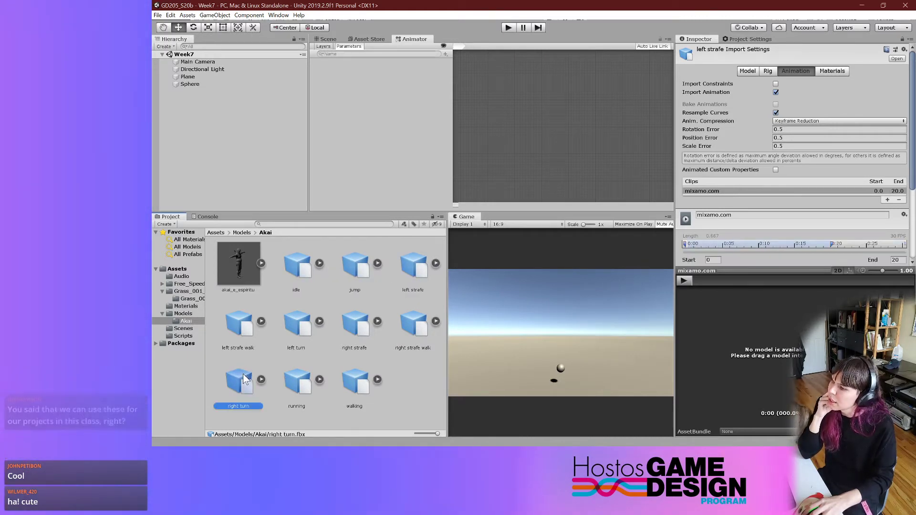
{"action": "left_click", "coordinate": [310, 387]}
{"action": "left_click", "coordinate": [363, 377]}
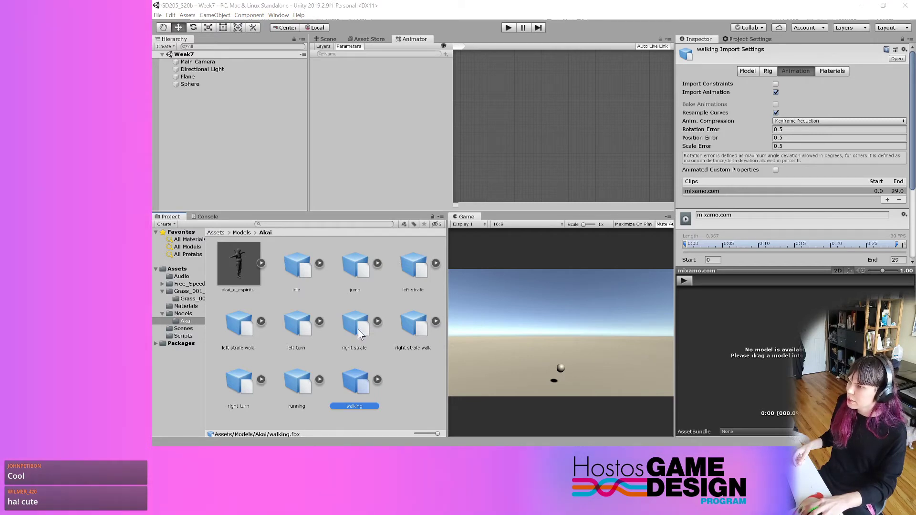
- Set the akai_e_espiritu model's rig animation type to Humanoid and apply the import settings
{"action": "left_click", "coordinate": [231, 283]}
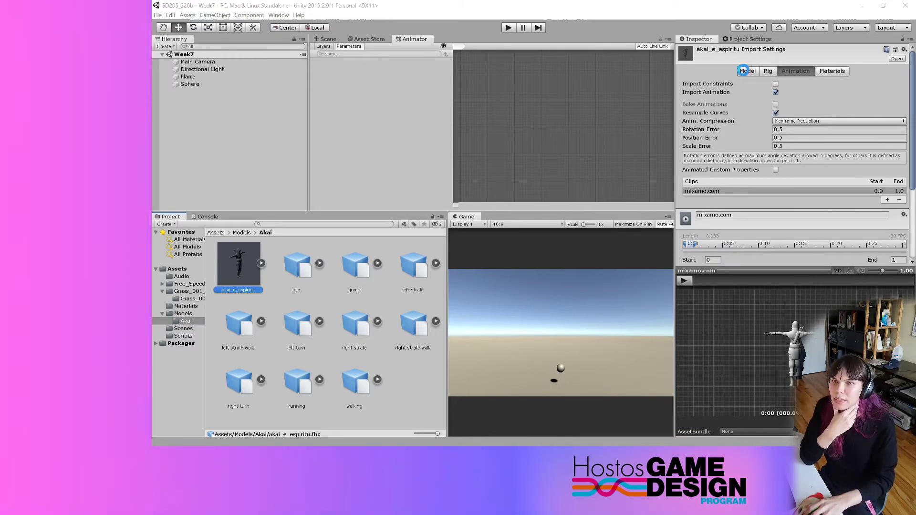
{"action": "left_click", "coordinate": [772, 69]}
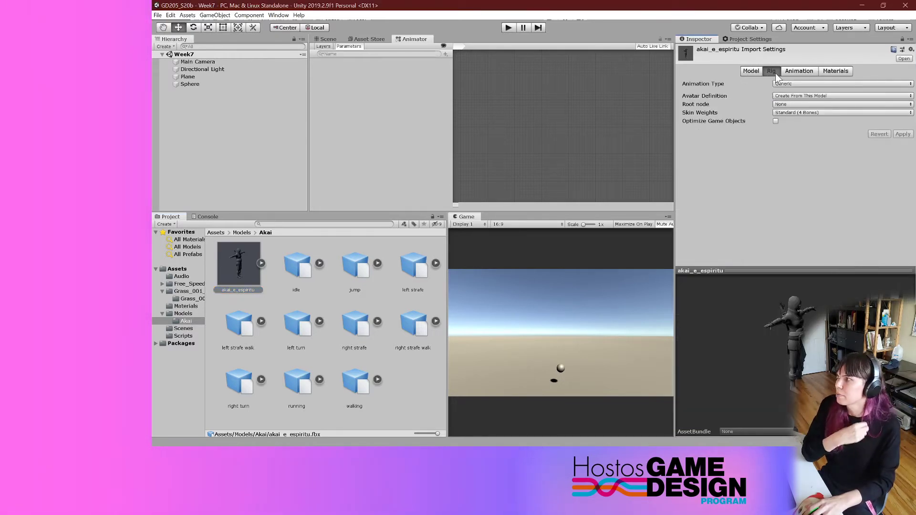
{"action": "left_click", "coordinate": [750, 70]}
{"action": "left_click", "coordinate": [774, 71]}
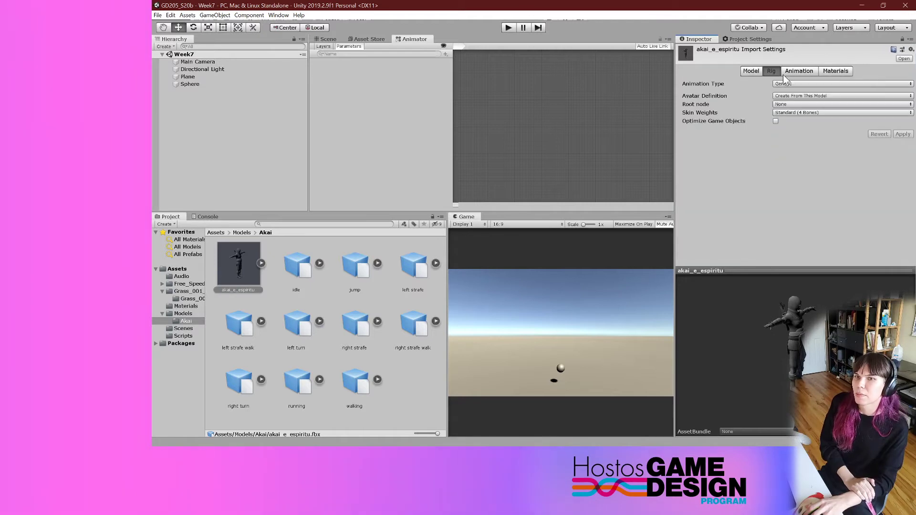
{"action": "left_click", "coordinate": [789, 75]}
{"action": "left_click", "coordinate": [836, 72]}
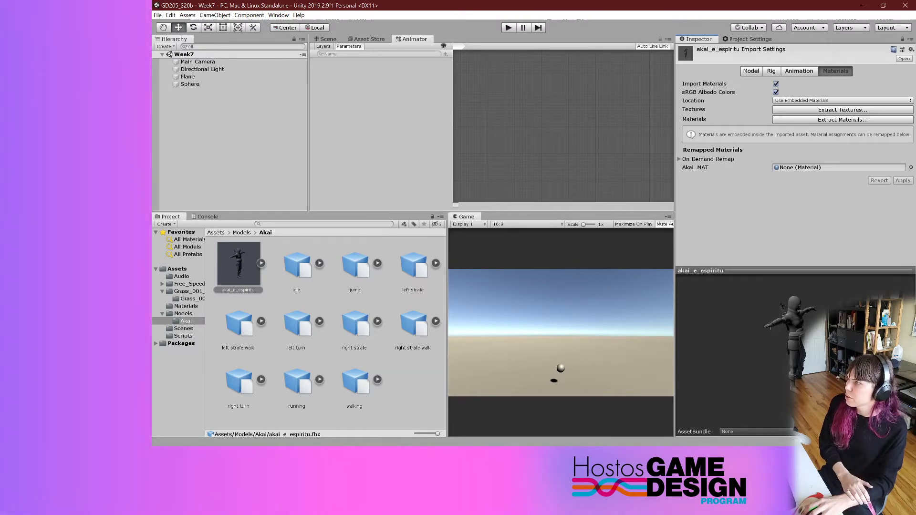
{"action": "left_click", "coordinate": [771, 71]}
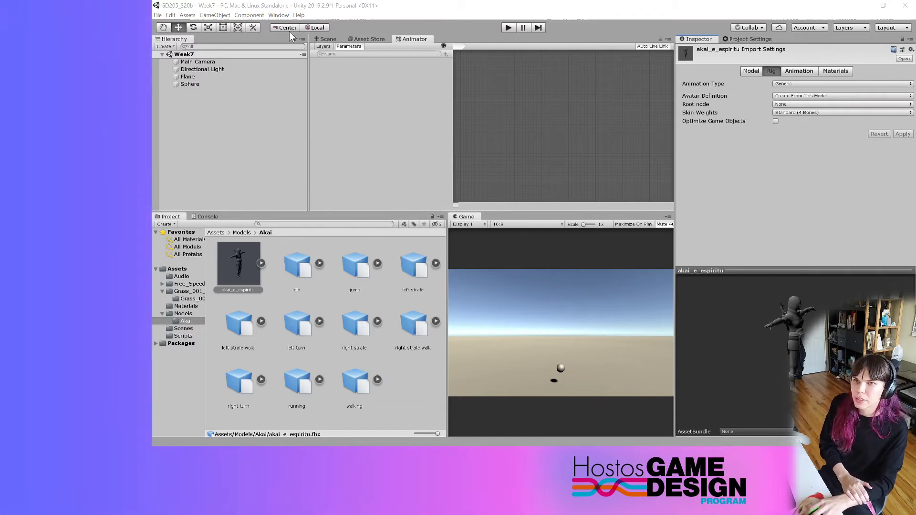
{"action": "left_click", "coordinate": [787, 84]}
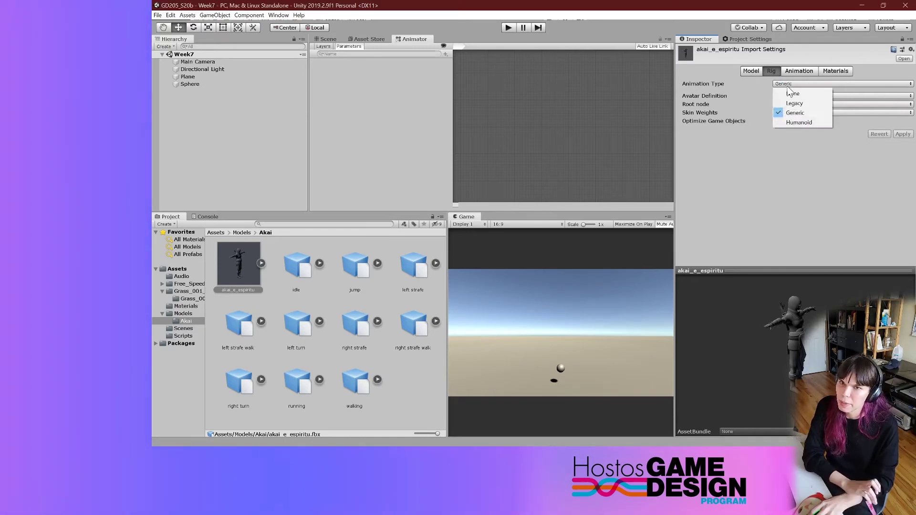
{"action": "left_click", "coordinate": [788, 122]}
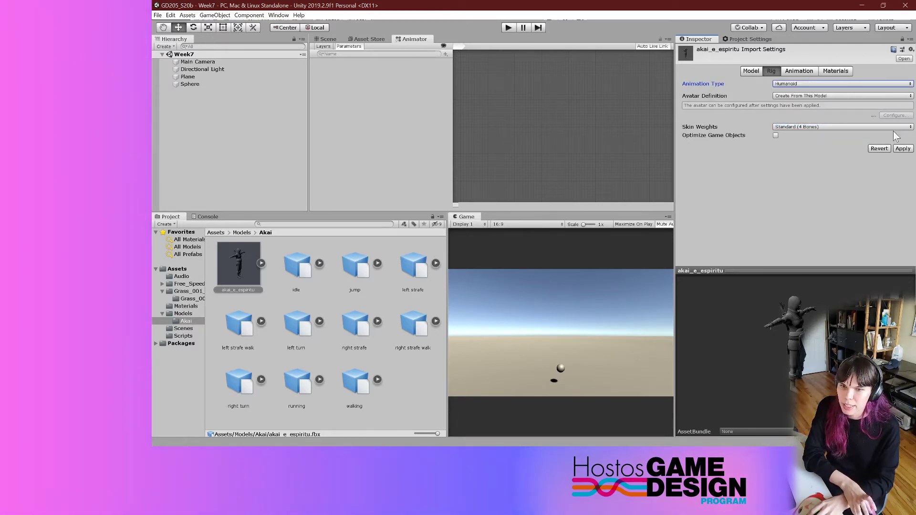
{"action": "left_click", "coordinate": [903, 149]}
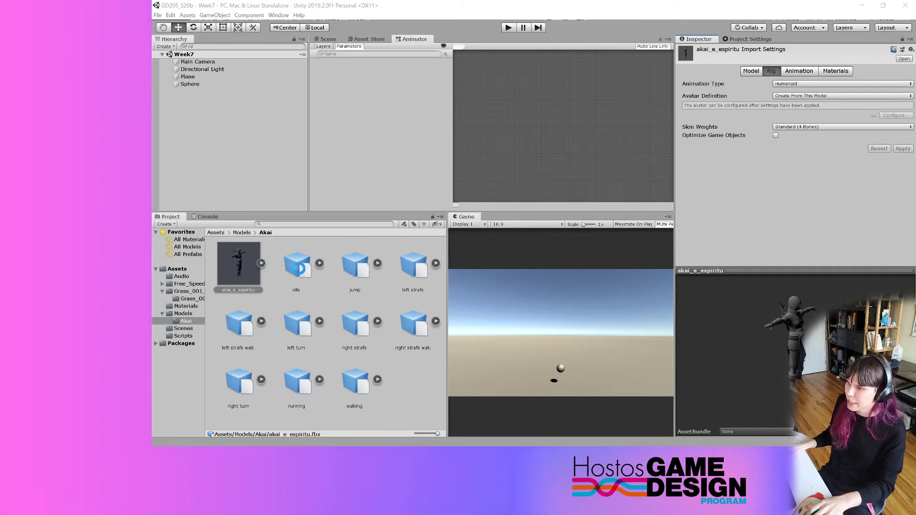
- Select all ten animation files from idle to walking and set their rig animation type to Humanoid
{"action": "left_click", "coordinate": [302, 290]}
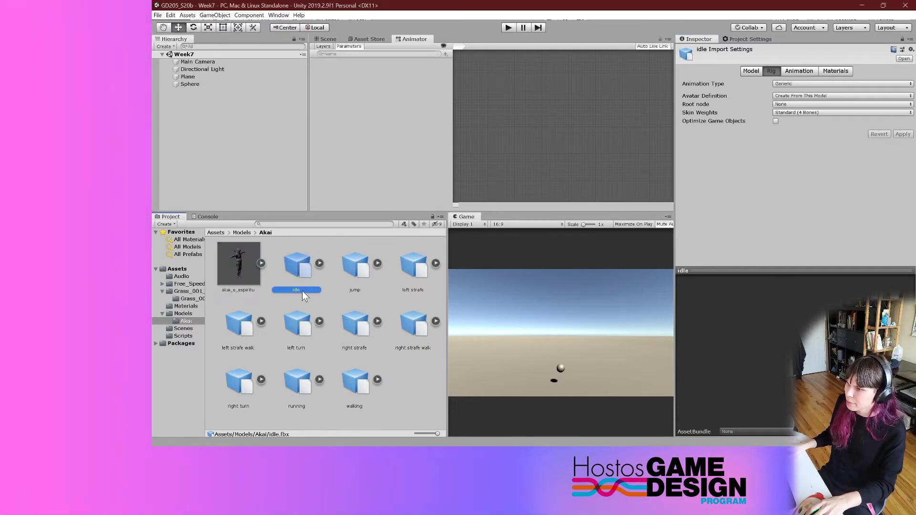
{"action": "left_click", "coordinate": [354, 385], "text": "shift"}
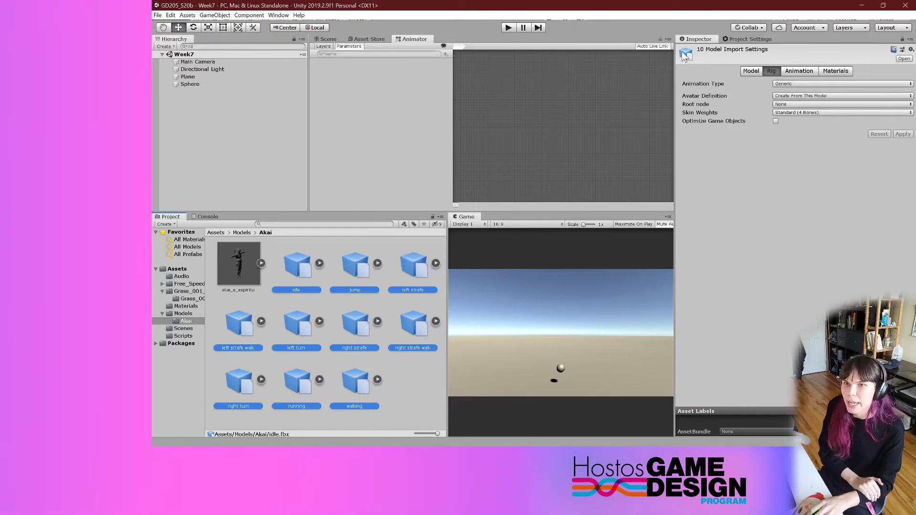
{"action": "left_click", "coordinate": [788, 88]}
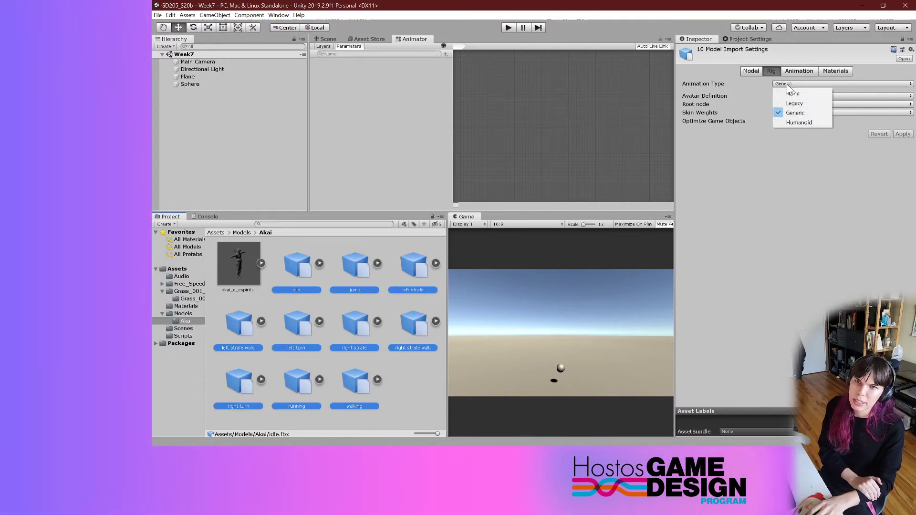
{"action": "left_click", "coordinate": [787, 122]}
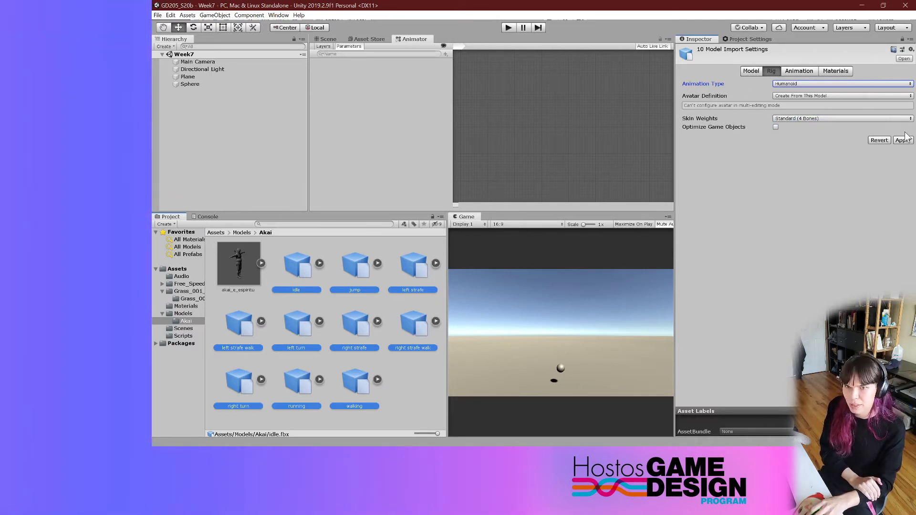
- Set the ten animation files' avatar definition to Copy From Other Avatar with akai_e_espirituAvatar as source, and apply
{"action": "left_click", "coordinate": [777, 105]}
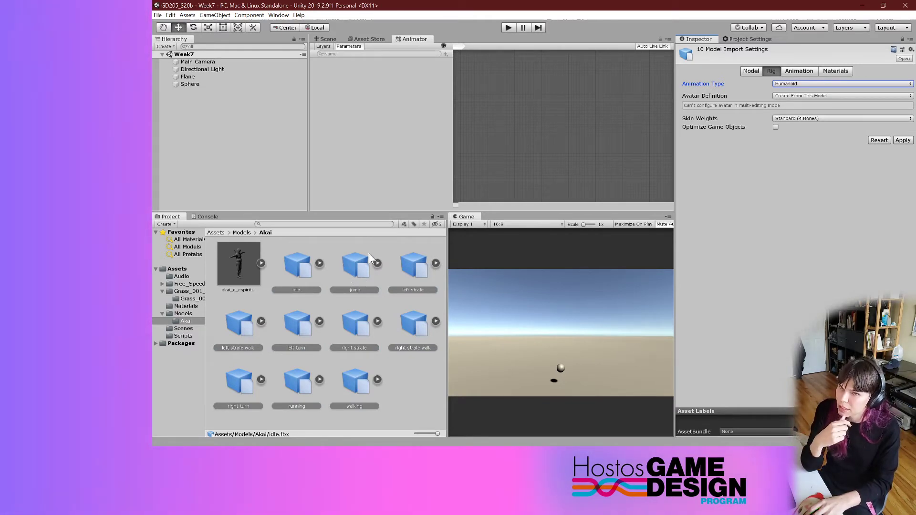
{"action": "left_click", "coordinate": [817, 97]}
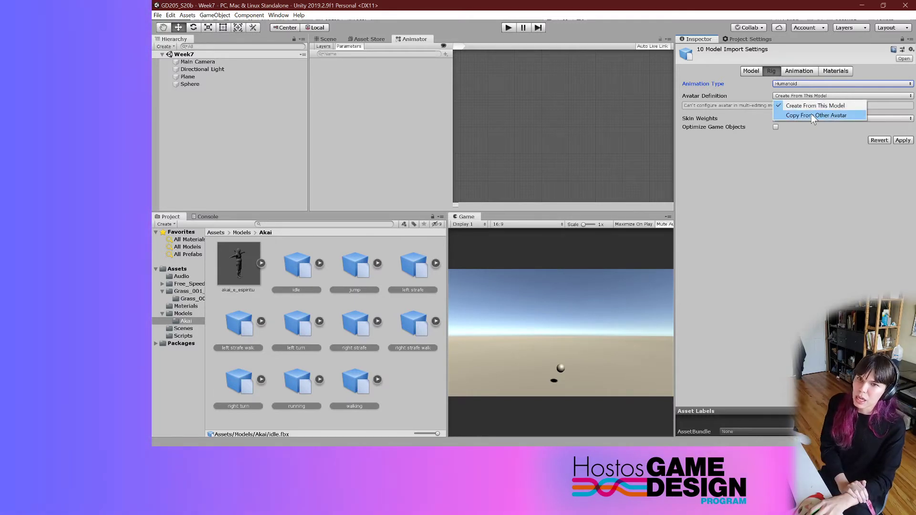
{"action": "left_click", "coordinate": [837, 115]}
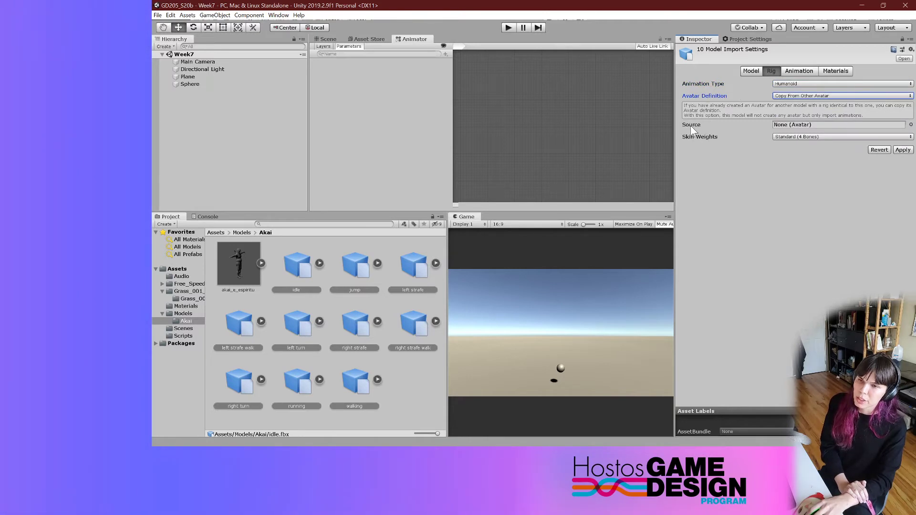
{"action": "left_click", "coordinate": [910, 124]}
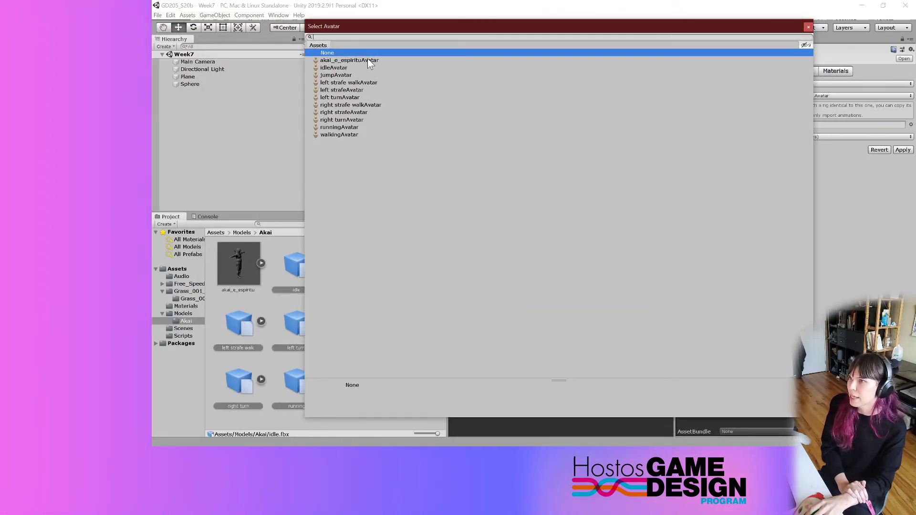
{"action": "left_click", "coordinate": [367, 60]}
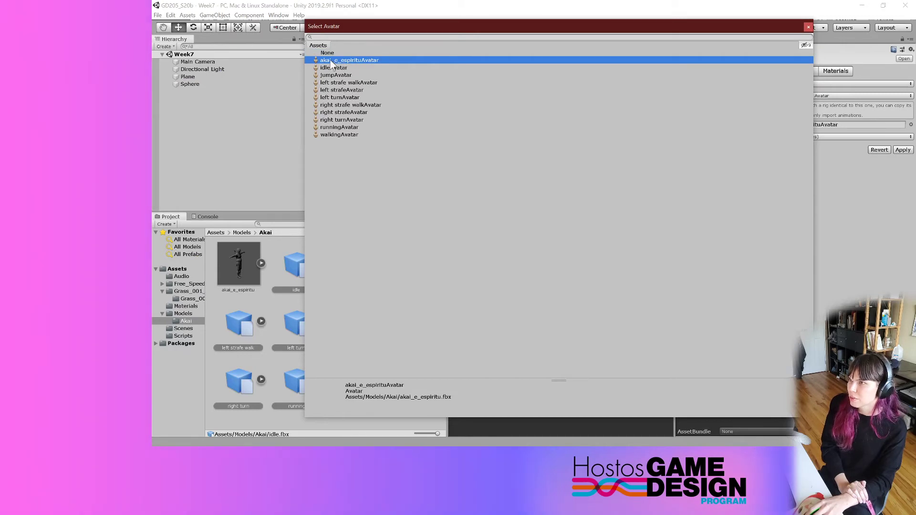
{"action": "double_click", "coordinate": [337, 61]}
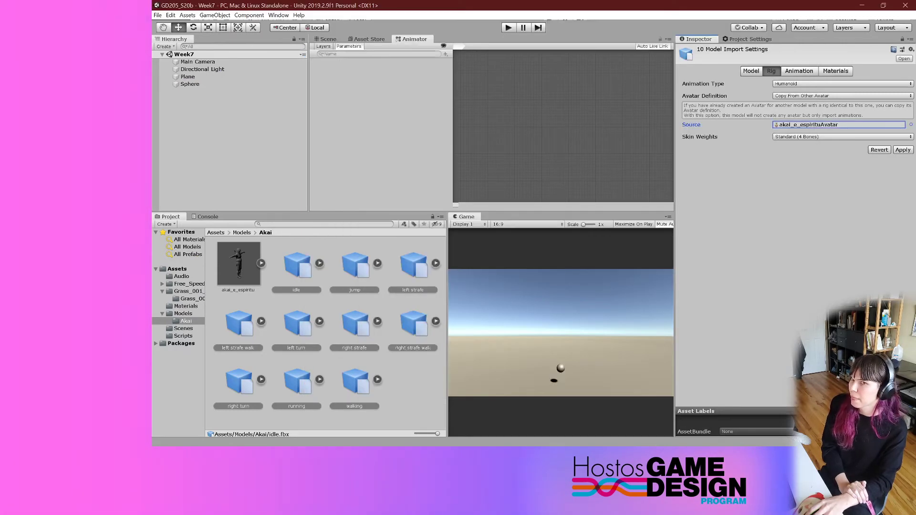
{"action": "left_click", "coordinate": [903, 150]}
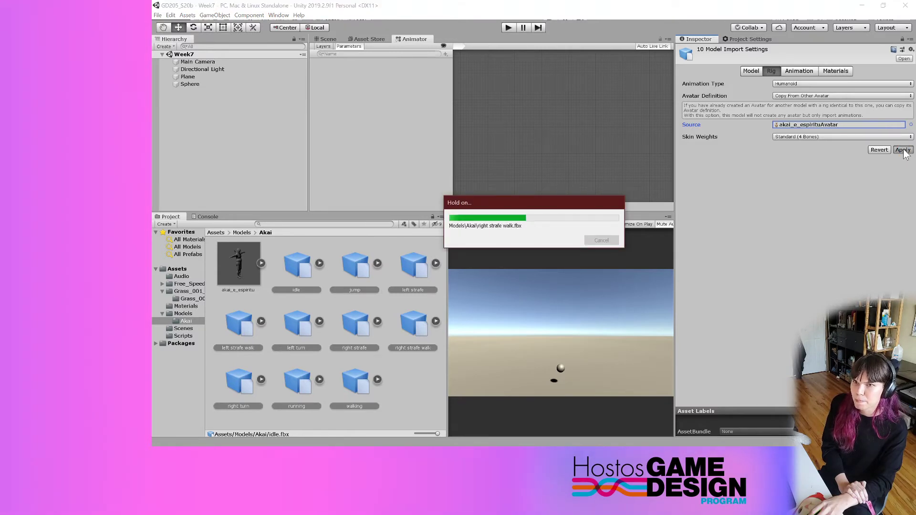
- Check the rig settings of the idle, jump, left strafe and right strafe walk animation files individually
{"action": "left_click", "coordinate": [295, 276]}
{"action": "left_click", "coordinate": [347, 271]}
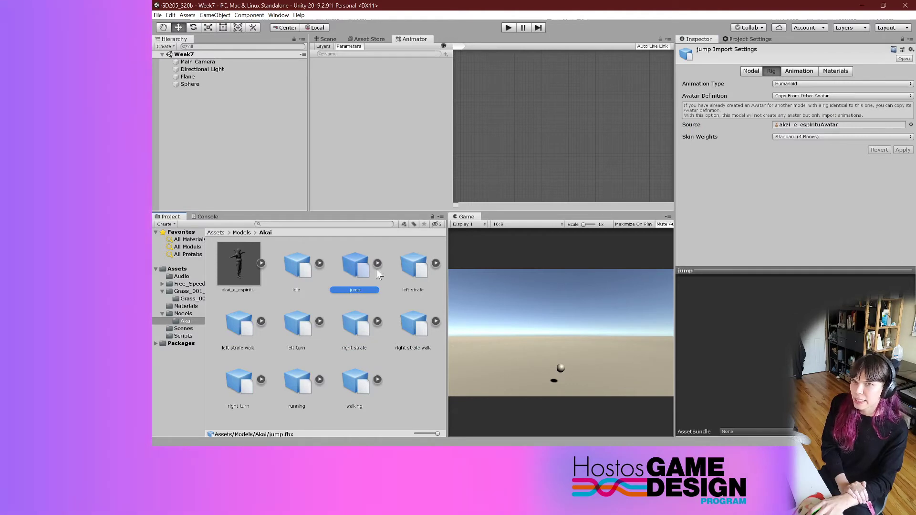
{"action": "left_click", "coordinate": [412, 271]}
{"action": "left_click", "coordinate": [411, 323]}
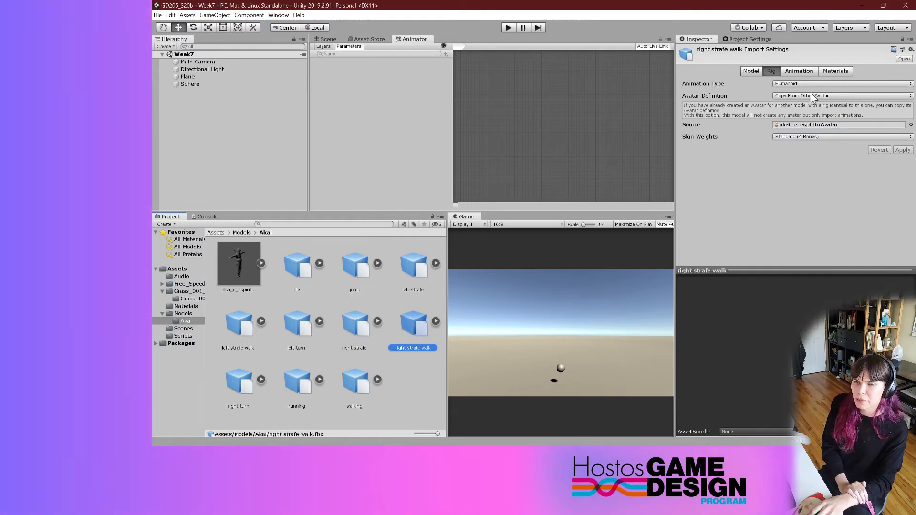
{"action": "left_click", "coordinate": [668, 185]}
{"action": "left_click", "coordinate": [287, 270]}
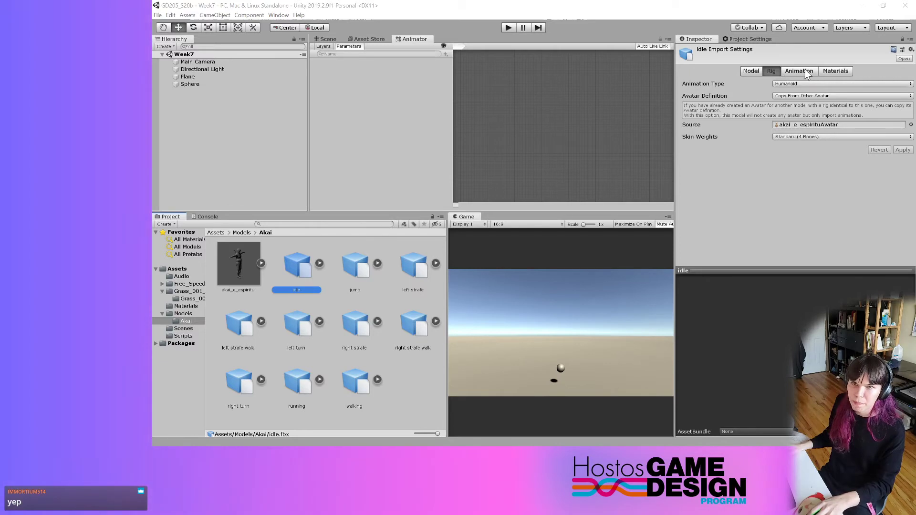
- Examine the akai_e_espiritu model's surface appearance in its preview from several angles
{"action": "left_click", "coordinate": [234, 268]}
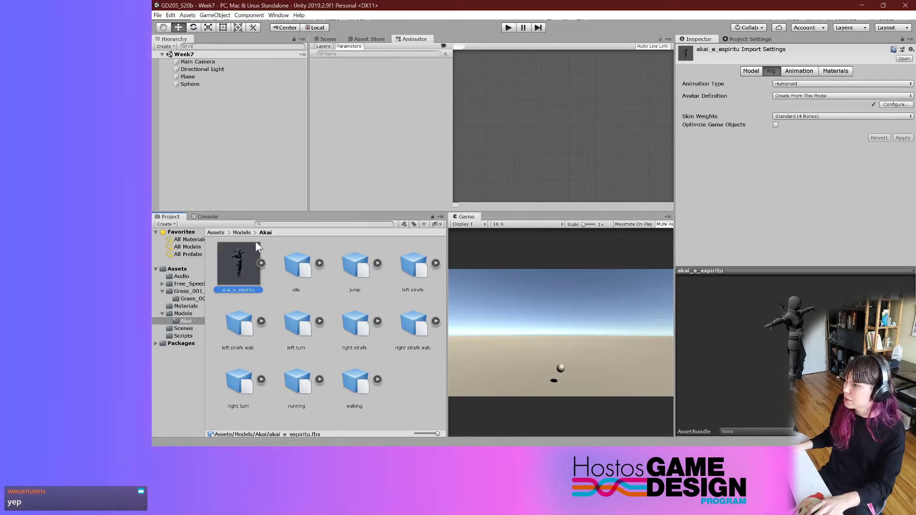
{"action": "left_click_drag", "start_coordinate": [734, 344], "coordinate": [783, 343]}
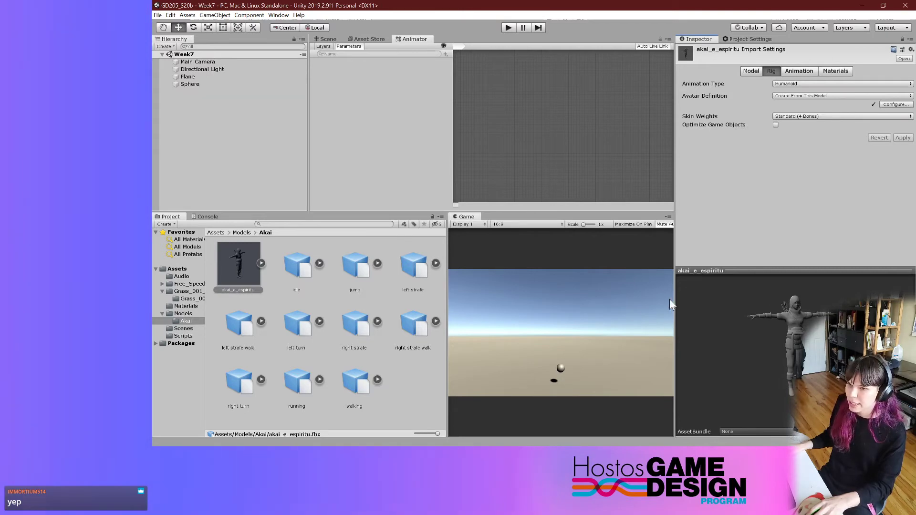
{"action": "left_click_drag", "start_coordinate": [754, 315], "coordinate": [727, 300]}
{"action": "left_click_drag", "start_coordinate": [797, 321], "coordinate": [827, 329]}
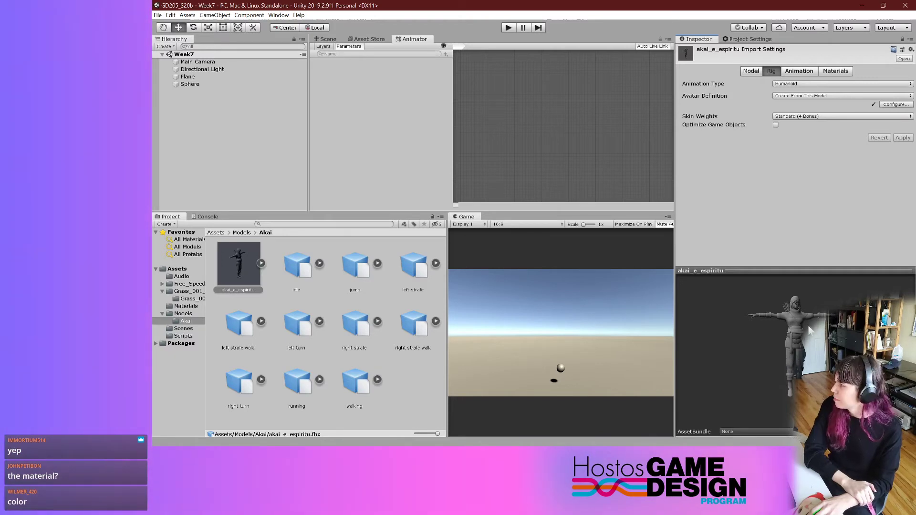
{"action": "left_click_drag", "start_coordinate": [795, 330], "coordinate": [807, 331]}
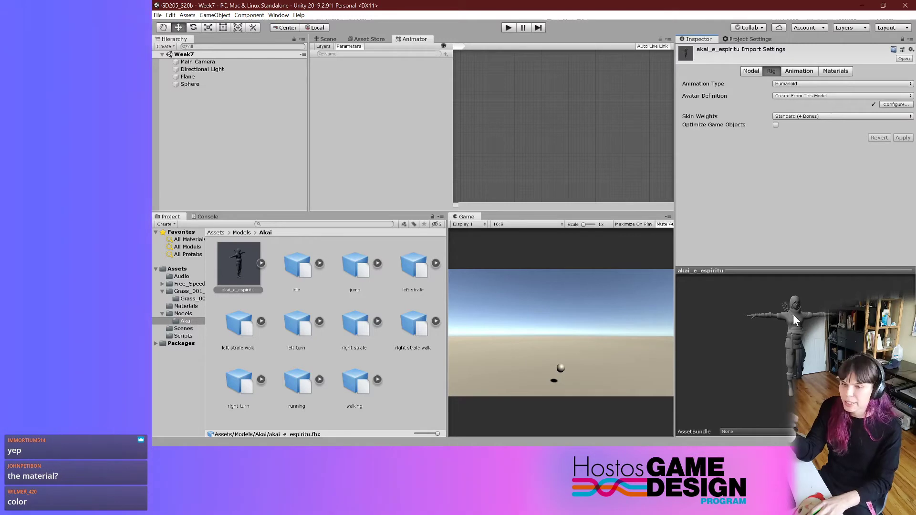
{"action": "left_click_drag", "start_coordinate": [752, 310], "coordinate": [753, 308]}
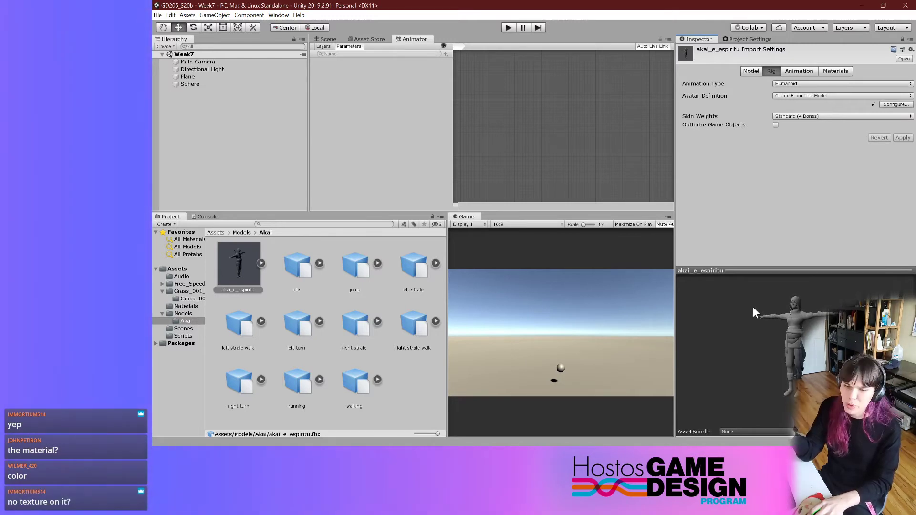
{"action": "mouse_move", "coordinate": [784, 330]}
{"action": "left_mouse_down"}
{"action": "mouse_move", "coordinate": [745, 319]}
{"action": "mouse_move", "coordinate": [782, 319]}
{"action": "left_mouse_up"}
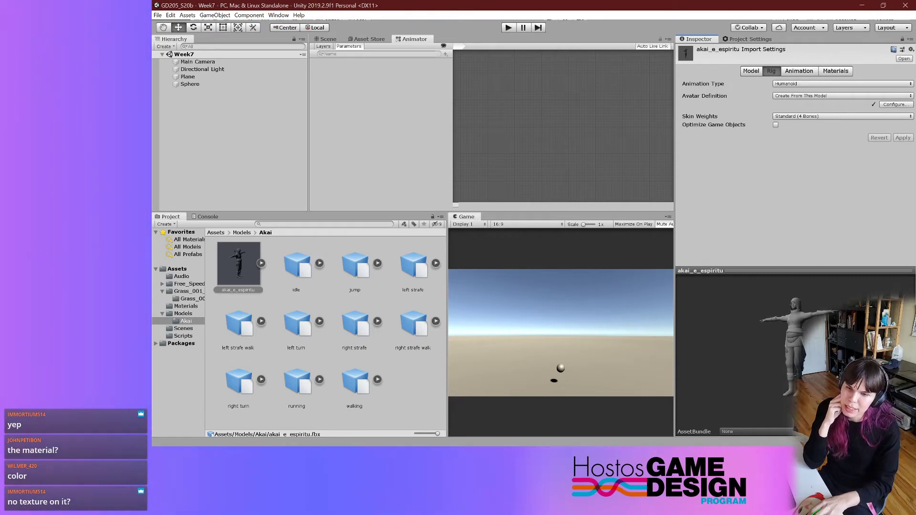
- Extract the akai_e_espiritu model's embedded textures into the Akai folder and fix the normal map import setting
{"action": "left_click", "coordinate": [834, 70]}
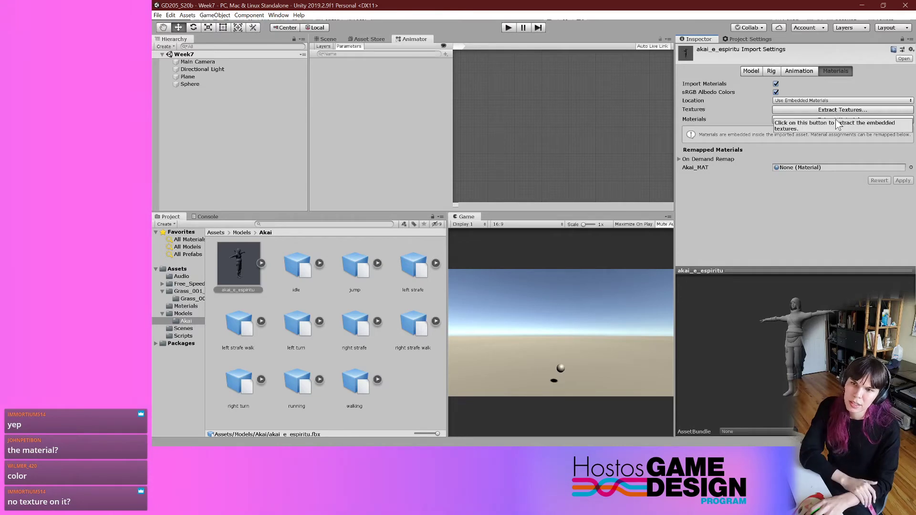
{"action": "left_click", "coordinate": [820, 110]}
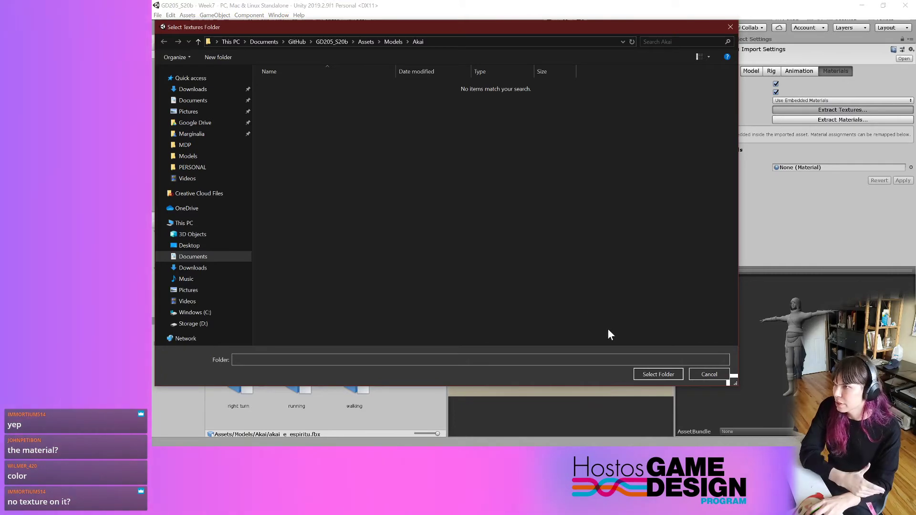
{"action": "left_click", "coordinate": [657, 374]}
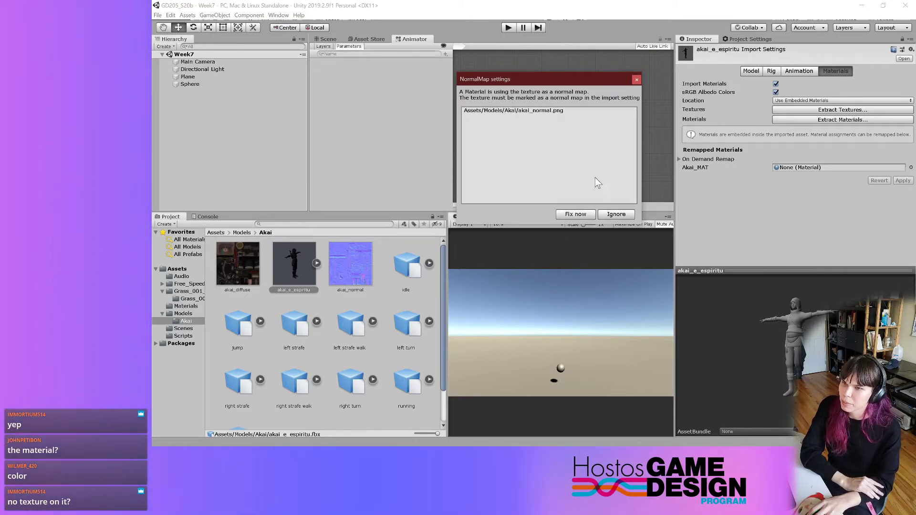
{"action": "left_click", "coordinate": [581, 215]}
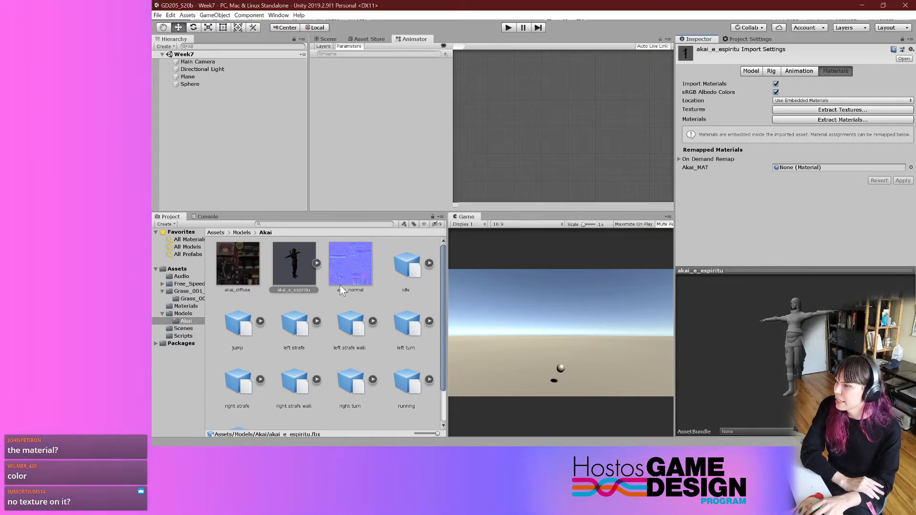
- Inspect the akai_diffuse and akai_normal textures and the textured akai_e_espiritu model in its preview
{"action": "left_click", "coordinate": [247, 277]}
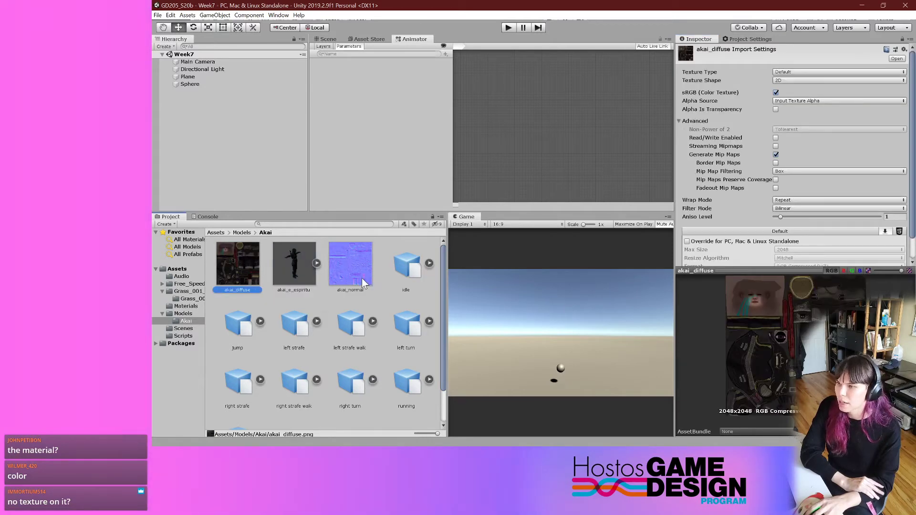
{"action": "left_click", "coordinate": [362, 279]}
{"action": "left_click", "coordinate": [241, 272]}
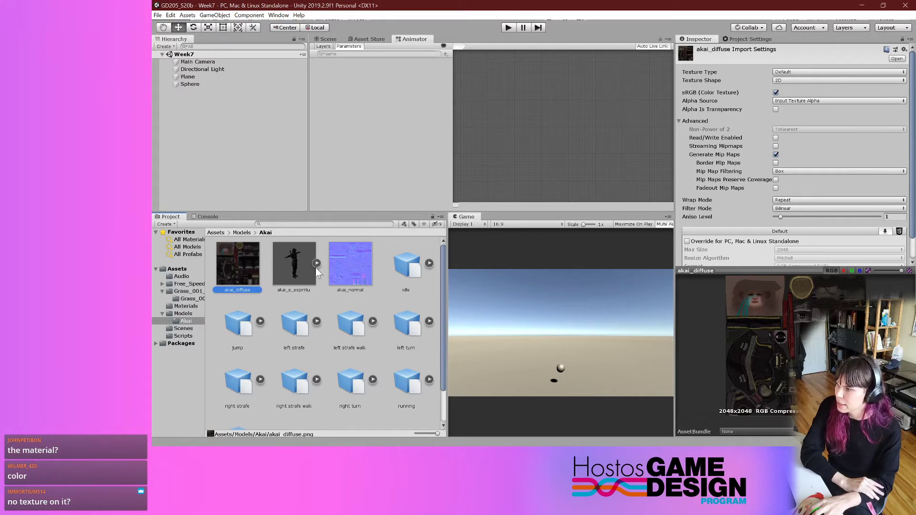
{"action": "left_click", "coordinate": [349, 258]}
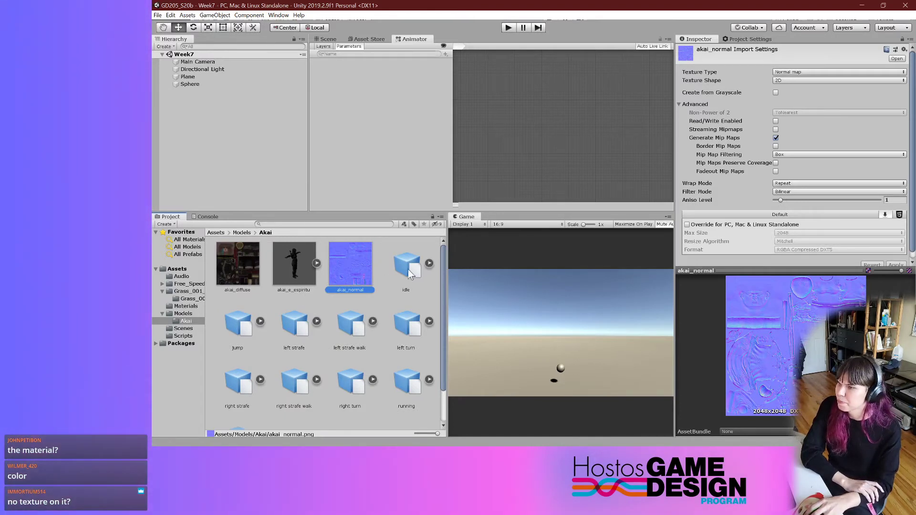
{"action": "left_click", "coordinate": [293, 270]}
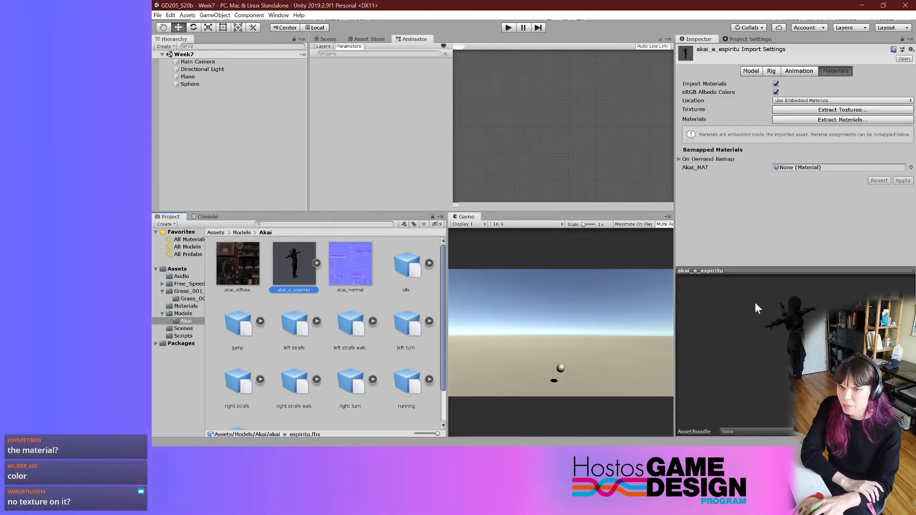
{"action": "mouse_move", "coordinate": [774, 333]}
{"action": "left_mouse_down"}
{"action": "mouse_move", "coordinate": [794, 328]}
{"action": "mouse_move", "coordinate": [758, 333]}
{"action": "mouse_move", "coordinate": [726, 311]}
{"action": "mouse_move", "coordinate": [781, 311]}
{"action": "mouse_move", "coordinate": [773, 317]}
{"action": "mouse_move", "coordinate": [795, 323]}
{"action": "mouse_move", "coordinate": [761, 326]}
{"action": "mouse_move", "coordinate": [789, 327]}
{"action": "left_mouse_up"}
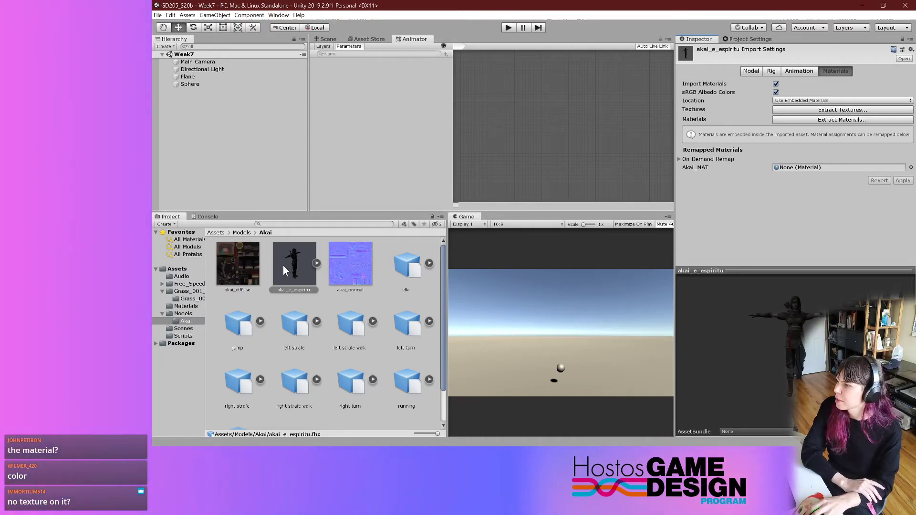
- Create a new scene and place the akai_e_espiritu model in it
{"action": "left_click", "coordinate": [158, 15]}
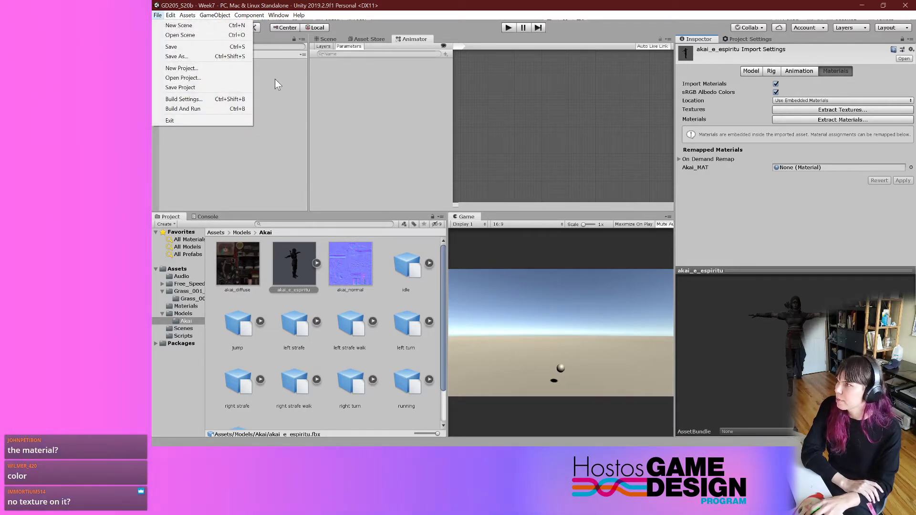
{"action": "left_click", "coordinate": [229, 27]}
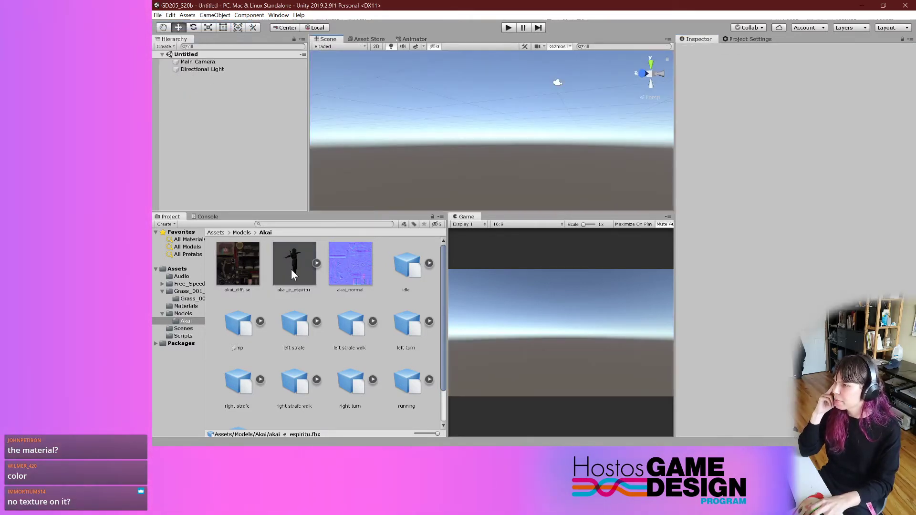
{"action": "left_click_drag", "start_coordinate": [291, 270], "coordinate": [519, 84]}
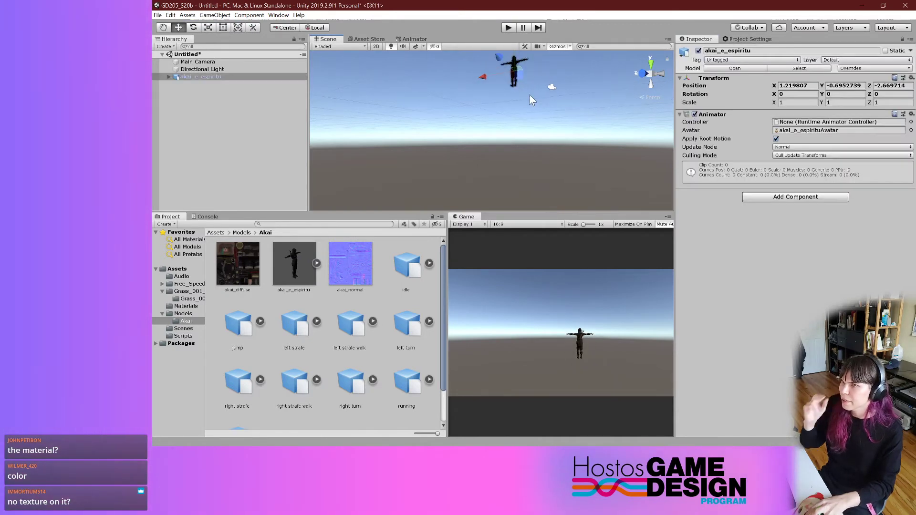
{"action": "key", "text": "f"}
- Frame the character with the Main Camera at about position 0.79, 1.09, -1.57 and rotation 10.2, 150.7, 0
{"action": "left_click", "coordinate": [220, 62]}
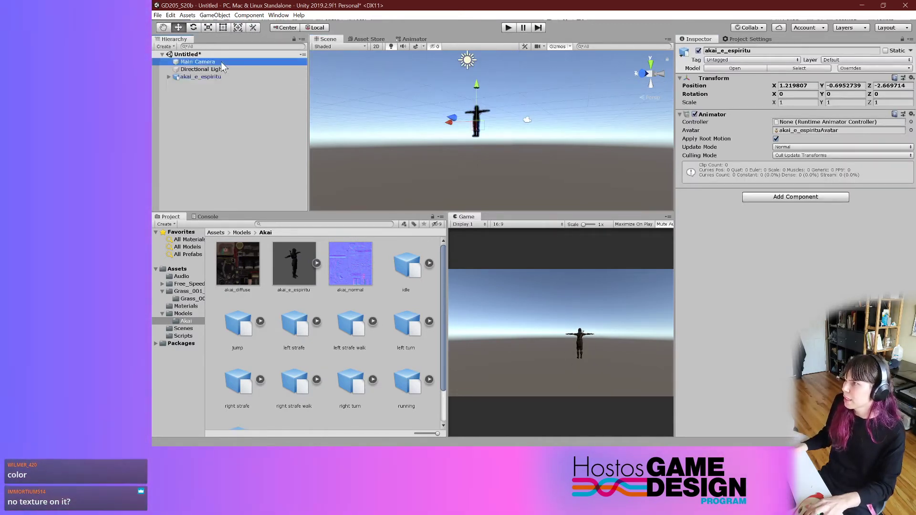
{"action": "key", "text": "f"}
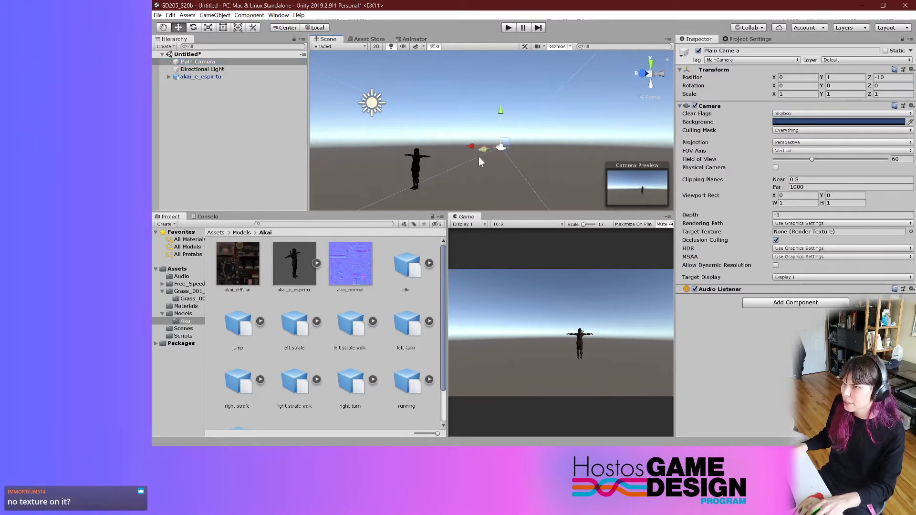
{"action": "left_click_drag", "start_coordinate": [480, 159], "coordinate": [167, 172]}
{"action": "key", "text": "e"}
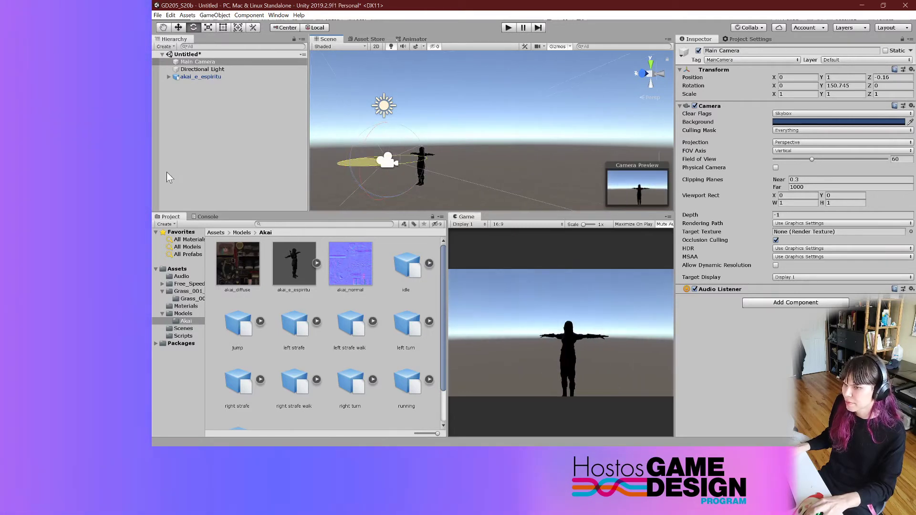
{"action": "scroll", "coordinate": [354, 151], "scroll_direction": "up", "scroll_amount": 2}
{"action": "key", "text": "w"}
{"action": "mouse_move", "coordinate": [387, 158]}
{"action": "left_mouse_down"}
{"action": "mouse_move", "coordinate": [416, 143]}
{"action": "mouse_move", "coordinate": [395, 136]}
{"action": "mouse_move", "coordinate": [410, 157]}
{"action": "mouse_move", "coordinate": [397, 135]}
{"action": "mouse_move", "coordinate": [381, 153]}
{"action": "mouse_move", "coordinate": [387, 145]}
{"action": "left_mouse_up"}
{"action": "key", "text": "e"}
{"action": "key", "text": "w"}
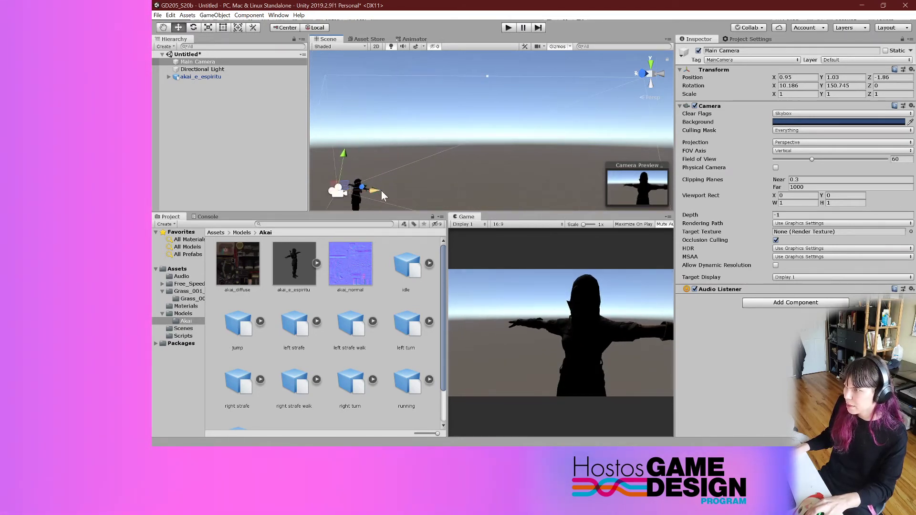
{"action": "left_click_drag", "start_coordinate": [380, 190], "coordinate": [461, 159], "text": "alt"}
{"action": "key", "text": "ctrl+z"}
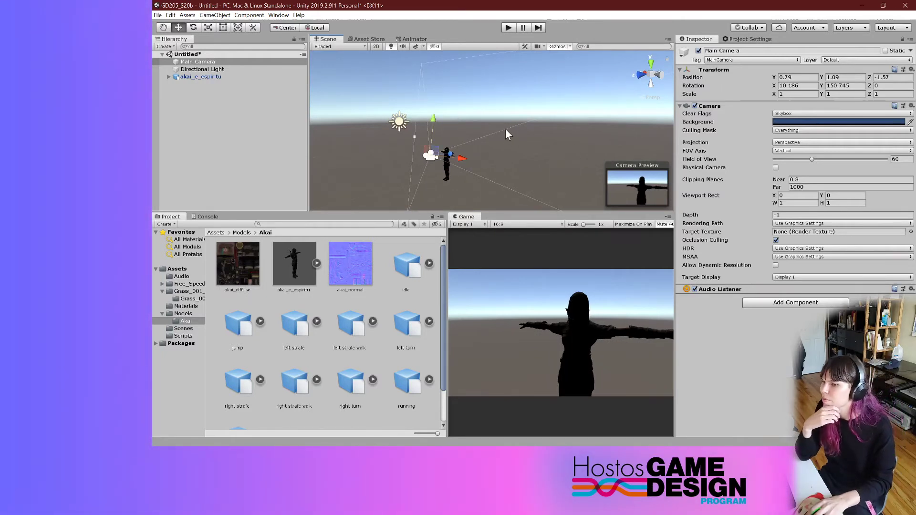
- Rotate the Directional Light to about X 175.7, Y -41.3, Z -0.86 to light the character's front
{"action": "left_click", "coordinate": [218, 71]}
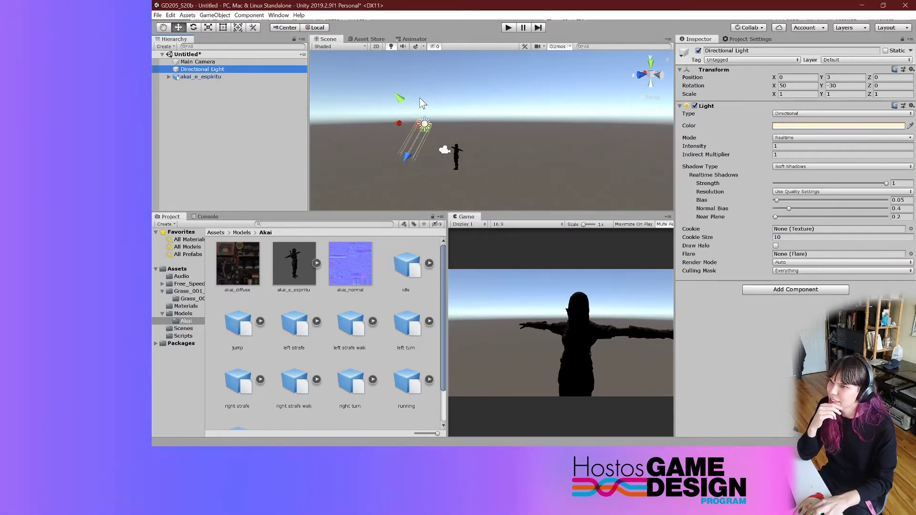
{"action": "middle_click_drag", "start_coordinate": [463, 117], "coordinate": [396, 122]}
{"action": "key", "text": "e"}
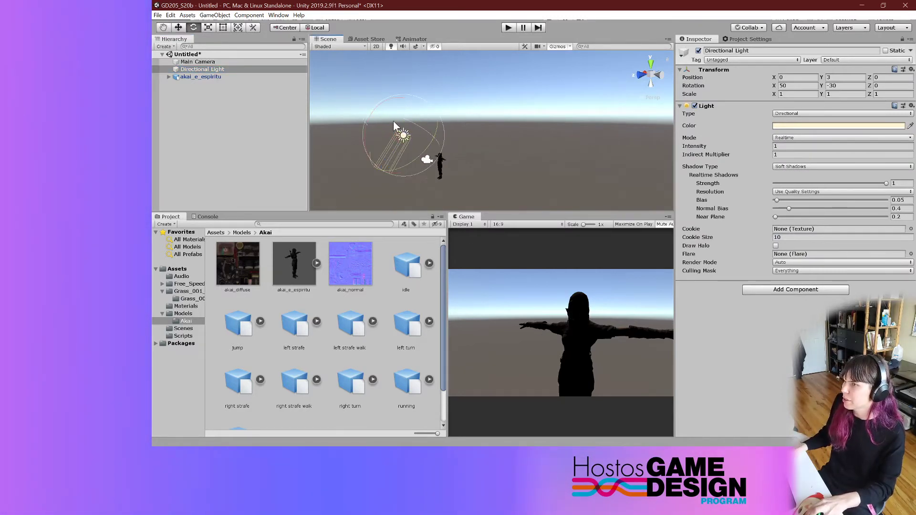
{"action": "left_click_drag", "start_coordinate": [371, 123], "coordinate": [428, 150]}
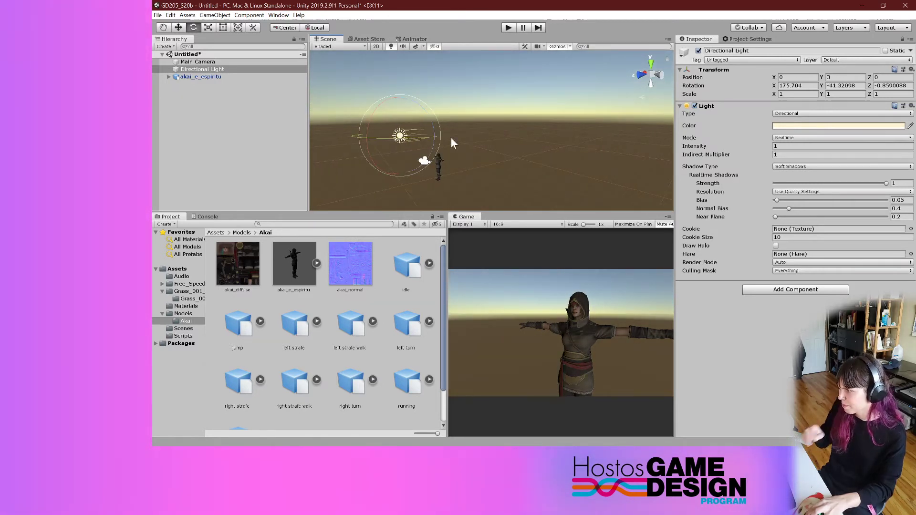
- Examine the lit, textured character in the scene from the front and at different distances
{"action": "scroll", "coordinate": [477, 118], "scroll_direction": "up", "scroll_amount": 1}
{"action": "scroll", "coordinate": [480, 107], "scroll_direction": "up", "scroll_amount": 4}
{"action": "middle_click_drag", "start_coordinate": [478, 118], "coordinate": [550, 153]}
{"action": "scroll", "coordinate": [548, 138], "scroll_direction": "up", "scroll_amount": 5}
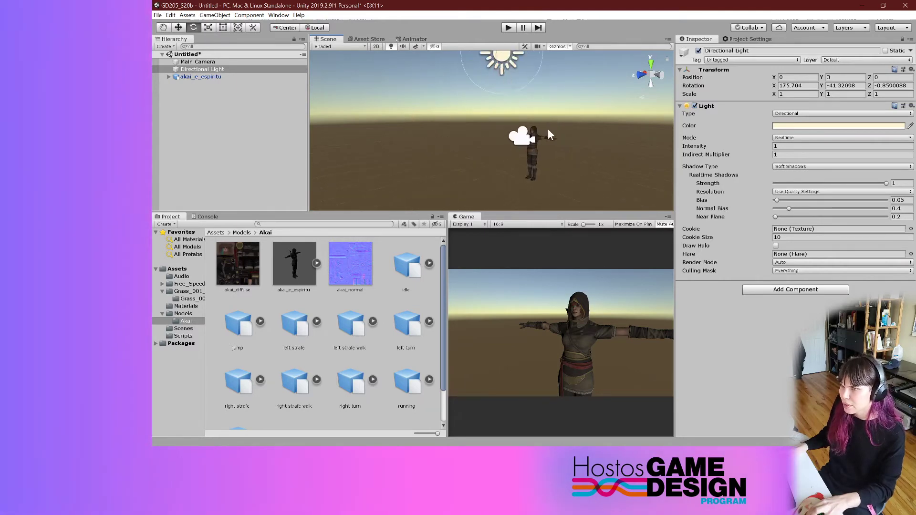
{"action": "left_click_drag", "start_coordinate": [548, 139], "coordinate": [745, 125], "text": "alt"}
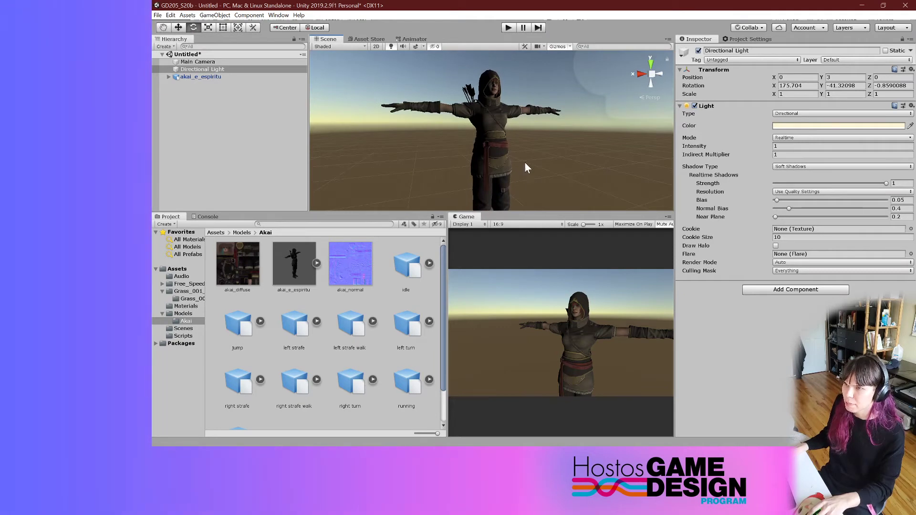
{"action": "right_click_drag", "start_coordinate": [574, 143], "coordinate": [574, 136], "text": "alt"}
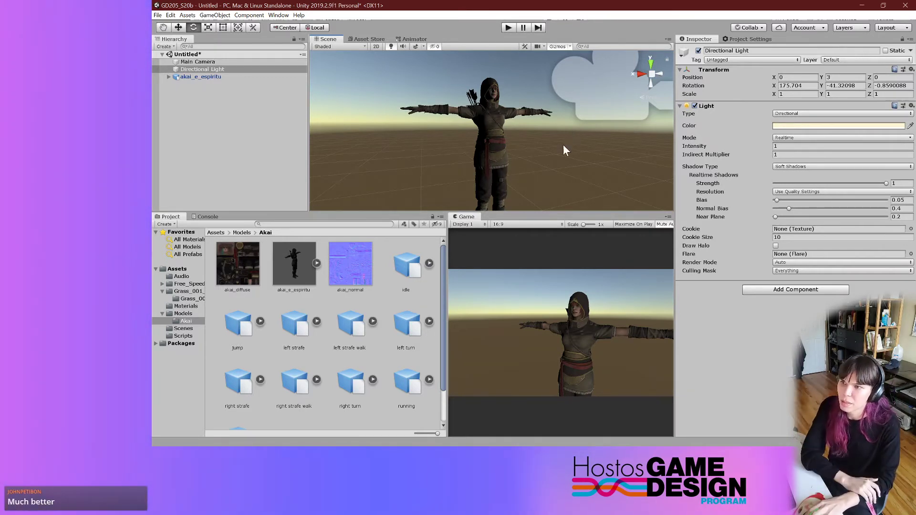
{"action": "scroll", "coordinate": [560, 146], "scroll_direction": "down", "scroll_amount": 3}
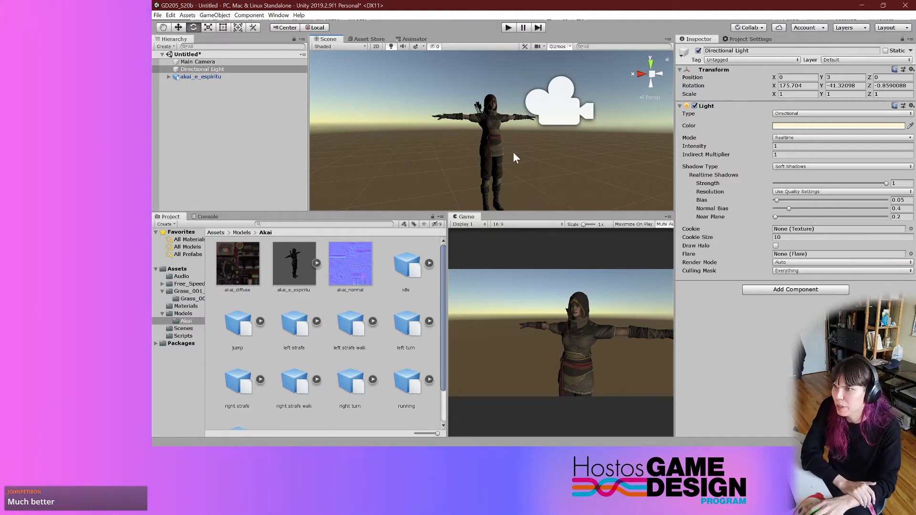
{"action": "right_click_drag", "start_coordinate": [534, 151], "coordinate": [572, 168]}
{"action": "key", "text": "Left"}
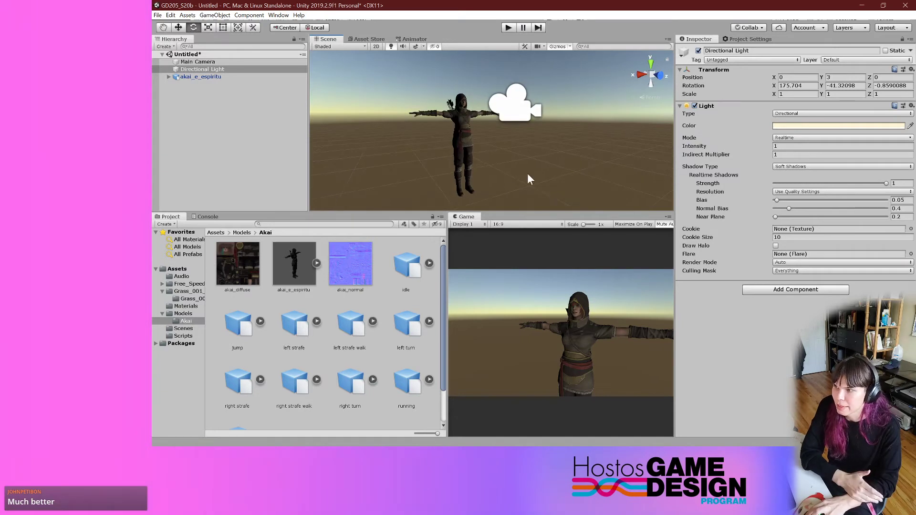
{"action": "scroll", "coordinate": [516, 179], "scroll_direction": "up", "scroll_amount": 2}
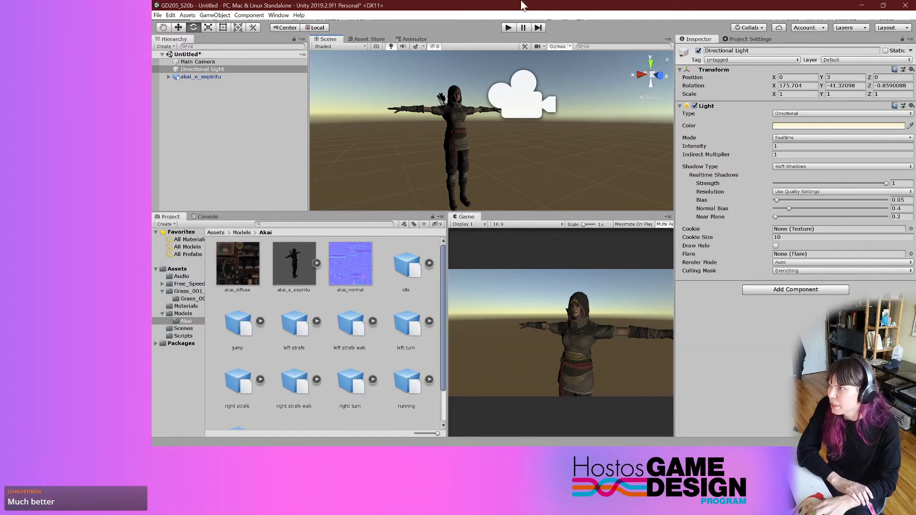
- Run the scene in play mode to check the character without an animator controller, and stop it
{"action": "left_click", "coordinate": [509, 28]}
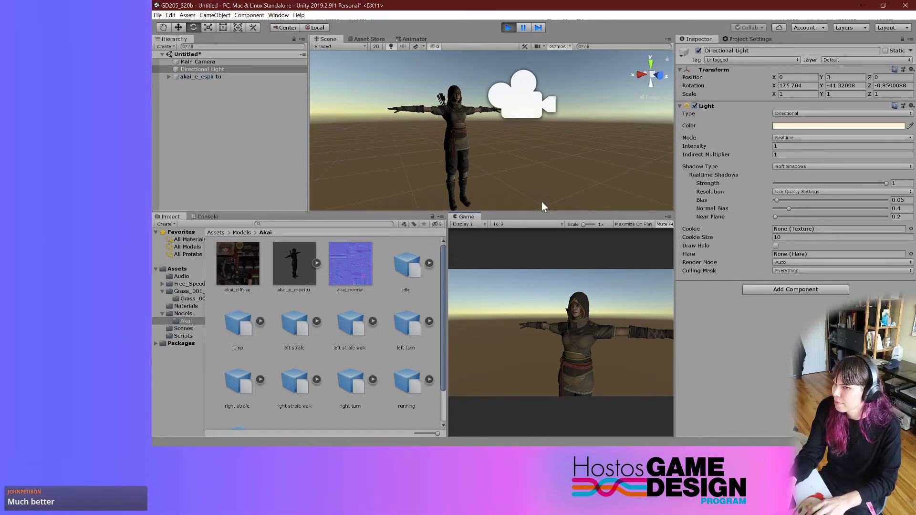
{"action": "scroll", "coordinate": [546, 142], "scroll_direction": "up", "scroll_amount": 5}
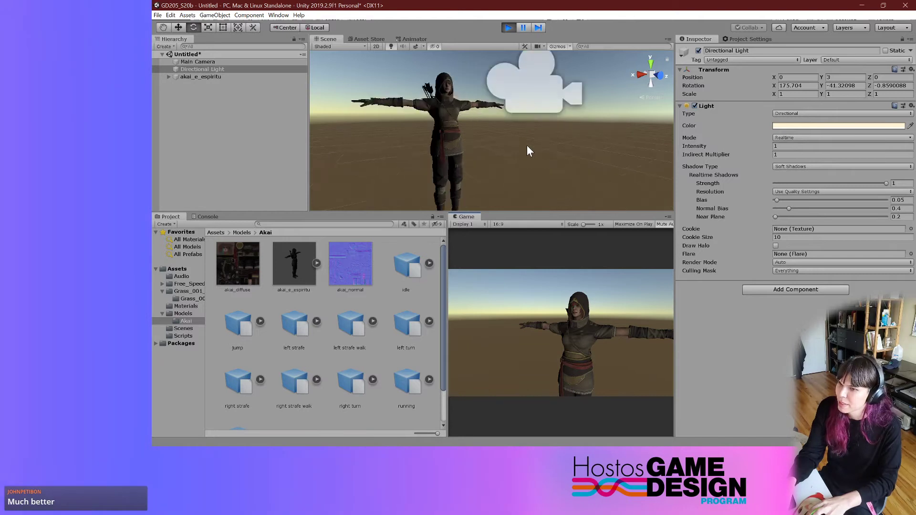
{"action": "scroll", "coordinate": [462, 136], "scroll_direction": "down", "scroll_amount": 4}
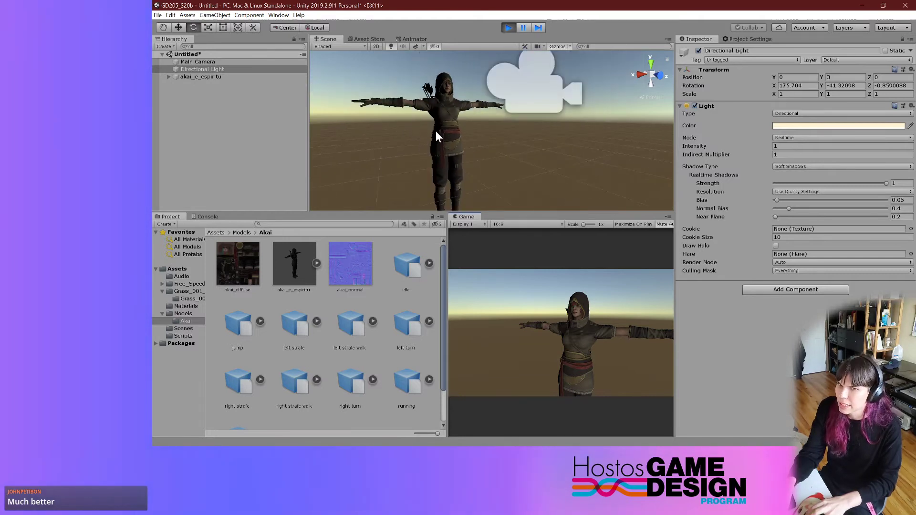
{"action": "left_click", "coordinate": [510, 28]}
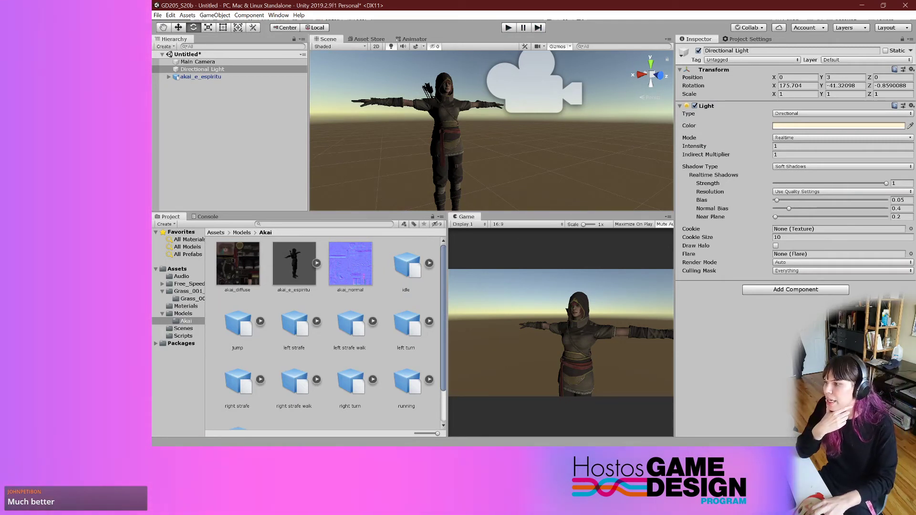
- Create an animator controller named Akai in the Assets/Models/Akai folder
{"action": "scroll", "coordinate": [344, 311], "scroll_direction": "down", "scroll_amount": 2}
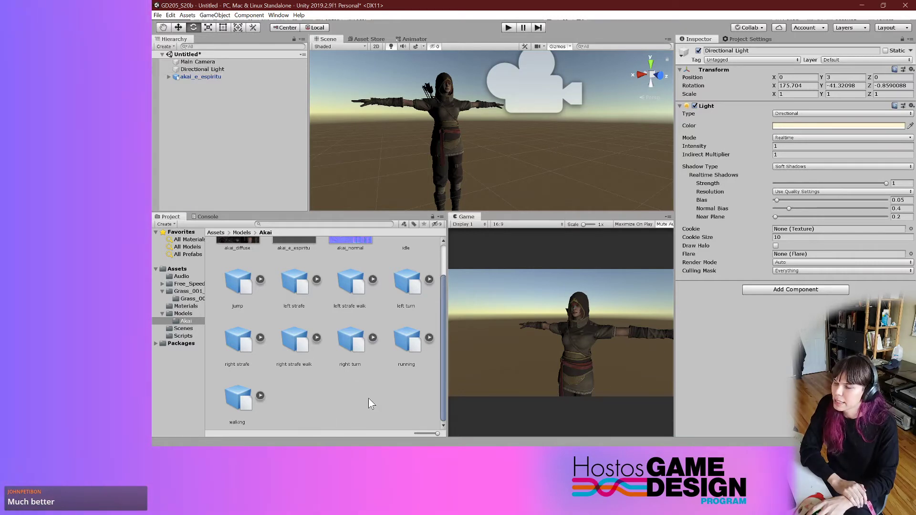
{"action": "right_click", "coordinate": [368, 398]}
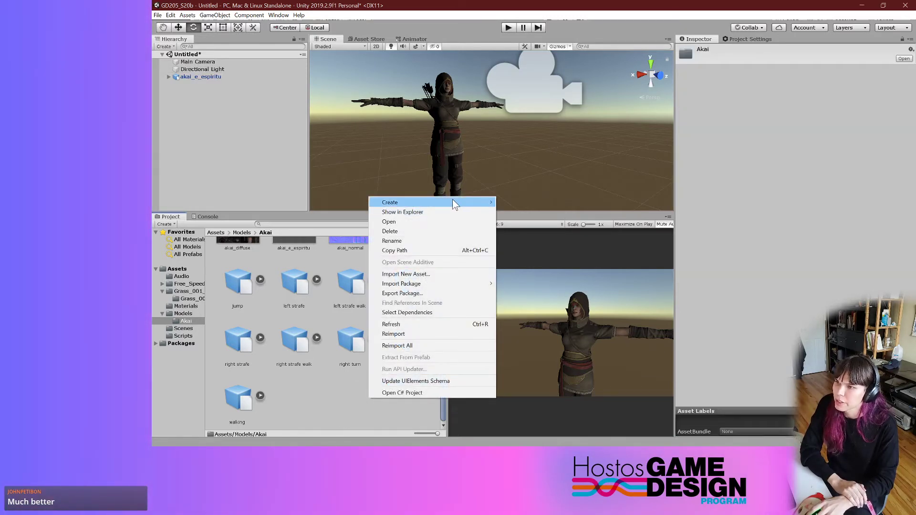
{"action": "mouse_move", "coordinate": [452, 200]}
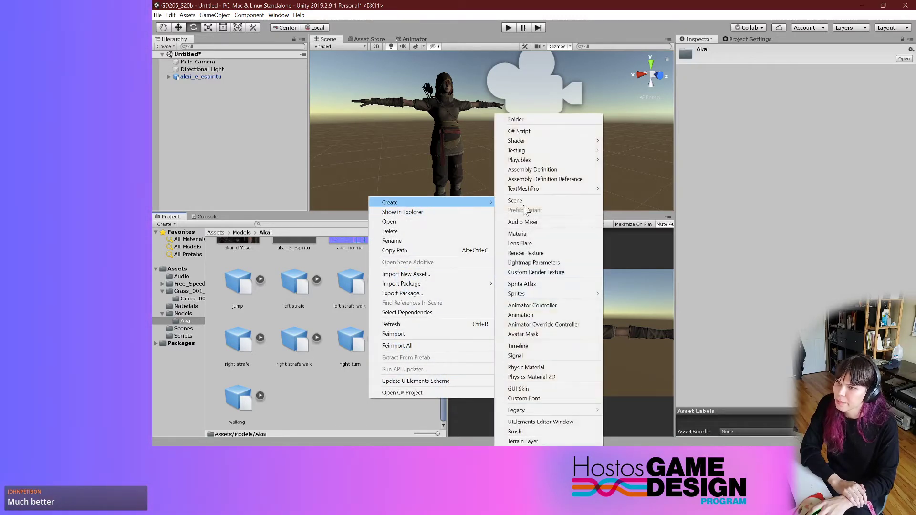
{"action": "left_click", "coordinate": [561, 308]}
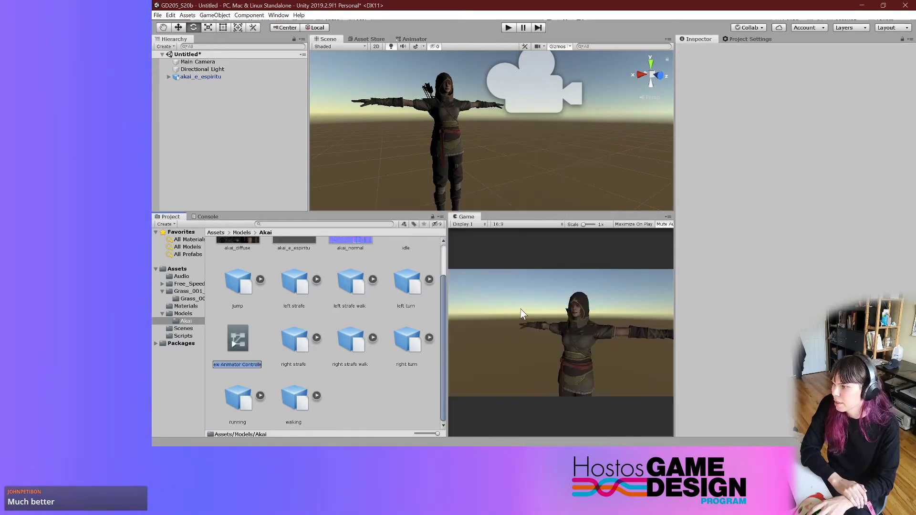
{"action": "type", "text": "Akai"}
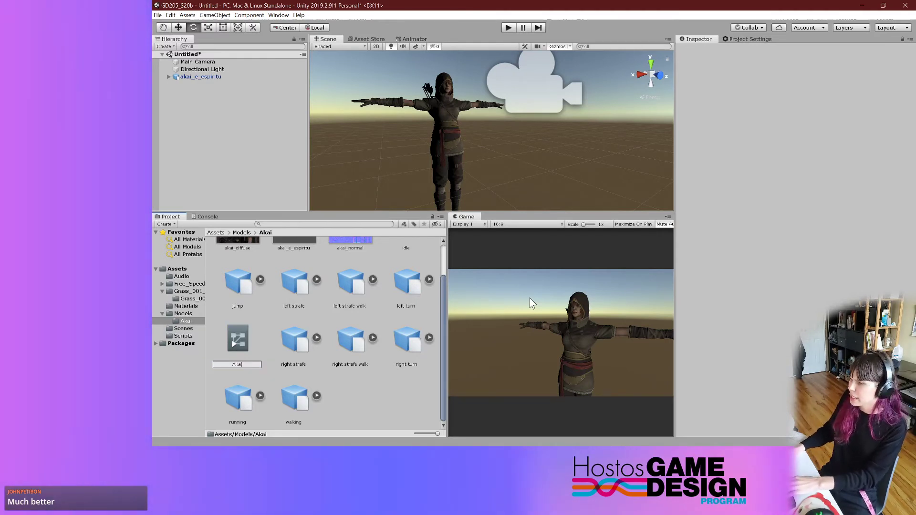
{"action": "key", "text": "Return"}
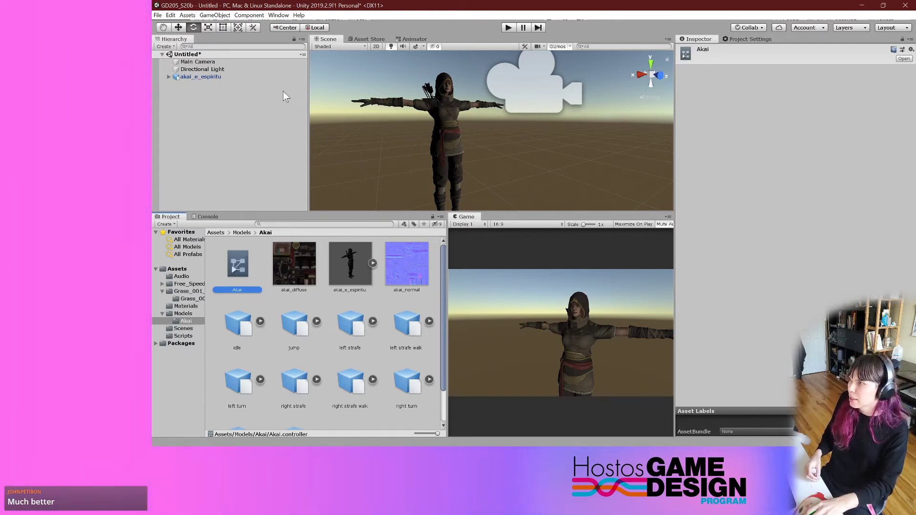
- Assign the Akai controller to the Animator component of akai_e_espiritu in the scene
{"action": "left_click", "coordinate": [210, 77]}
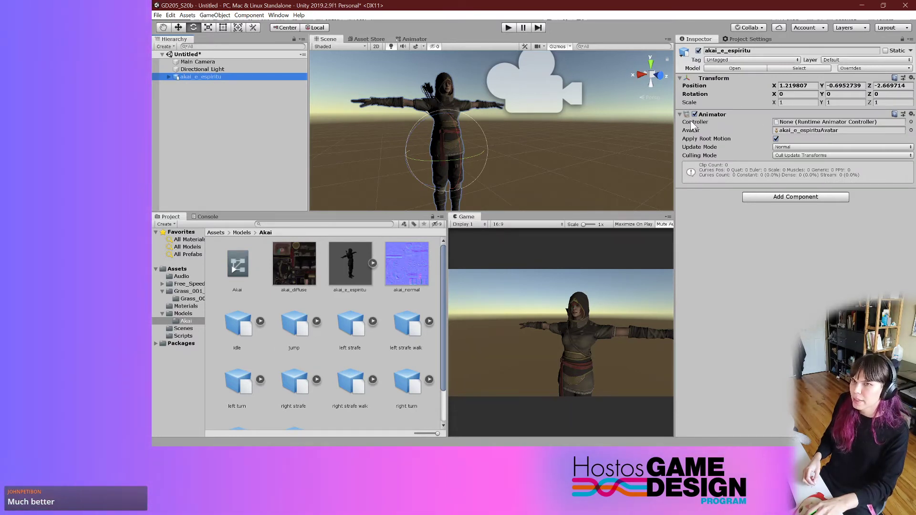
{"action": "left_click", "coordinate": [776, 122]}
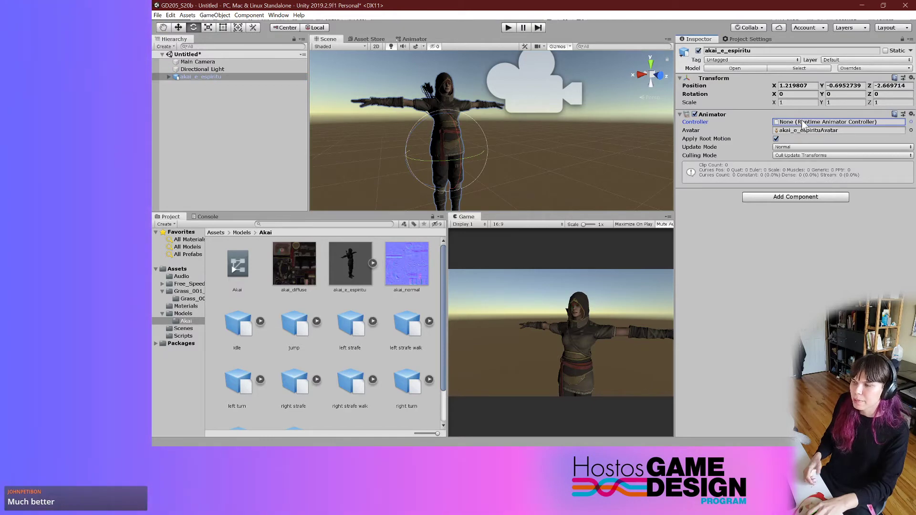
{"action": "left_click", "coordinate": [911, 123]}
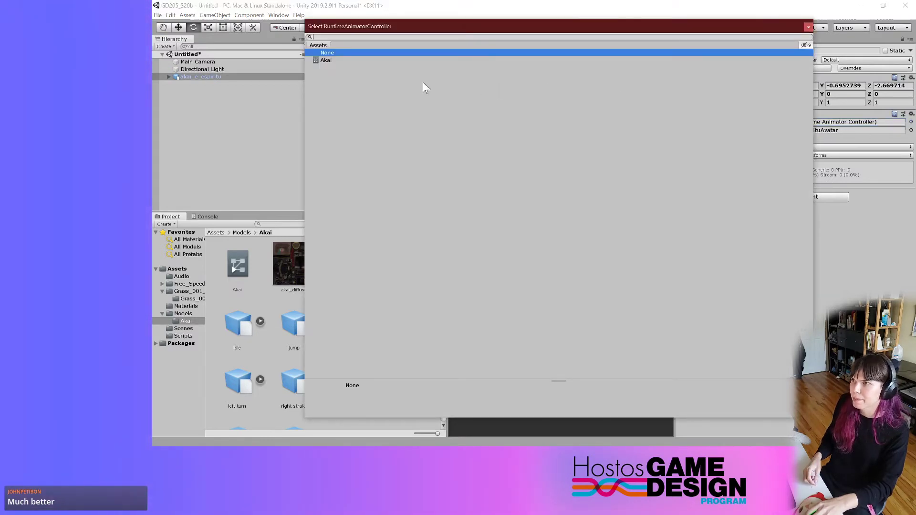
{"action": "double_click", "coordinate": [318, 60]}
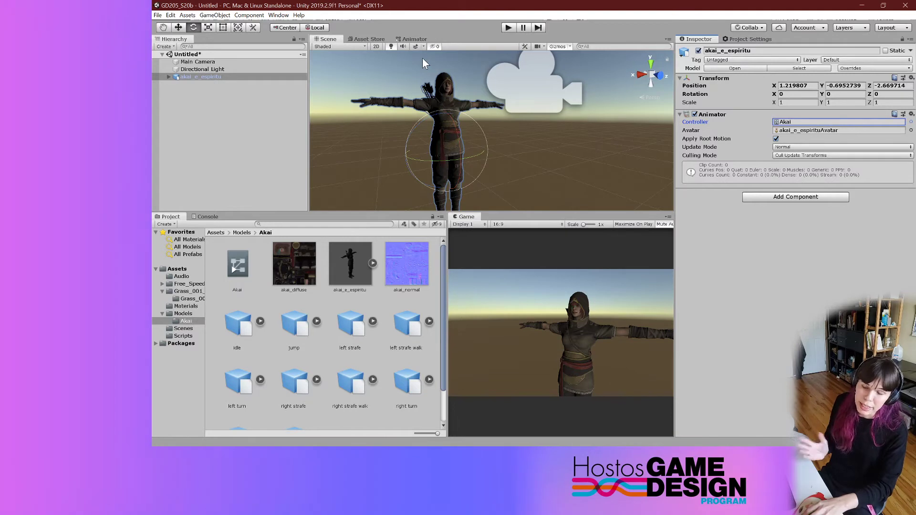
- Open the Akai controller's state graph and enlarge its area by shrinking the Hierarchy, Project, Game and Inspector views
{"action": "double_click", "coordinate": [239, 267]}
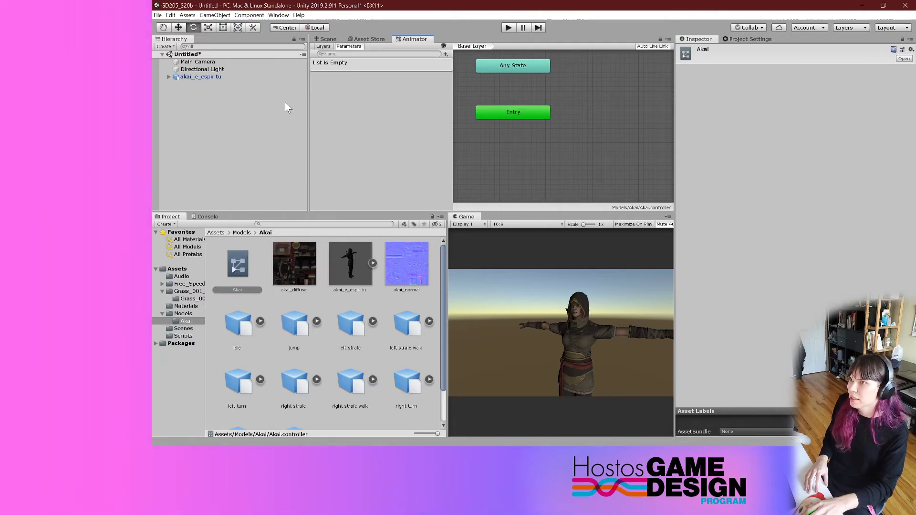
{"action": "left_click_drag", "start_coordinate": [279, 81], "coordinate": [246, 80]}
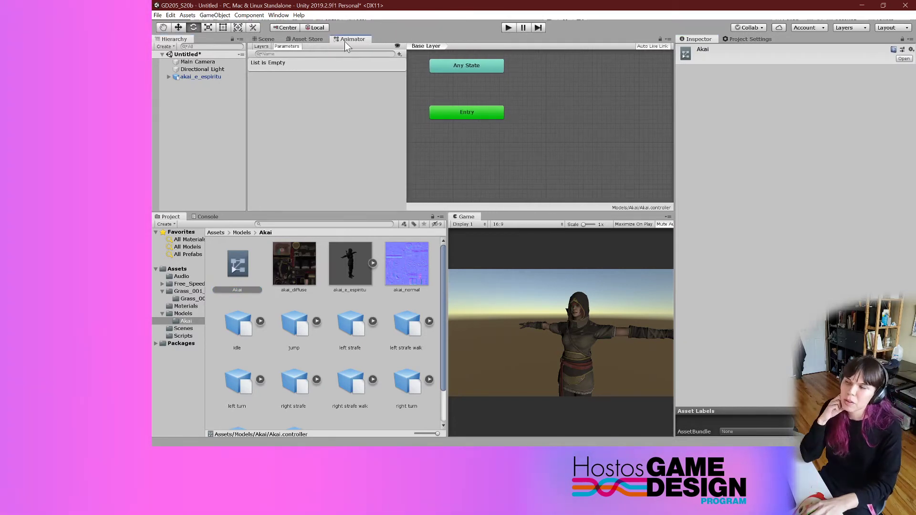
{"action": "left_click", "coordinate": [422, 208]}
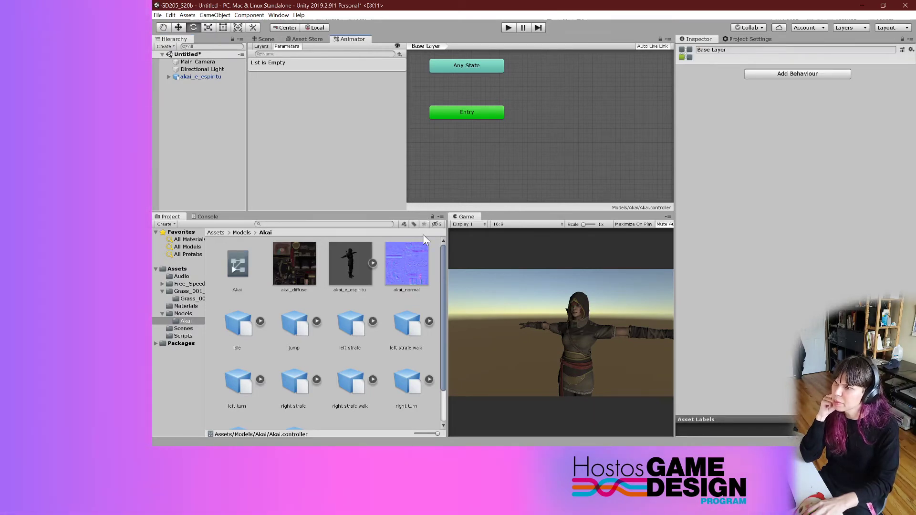
{"action": "left_click_drag", "start_coordinate": [414, 211], "coordinate": [416, 278]}
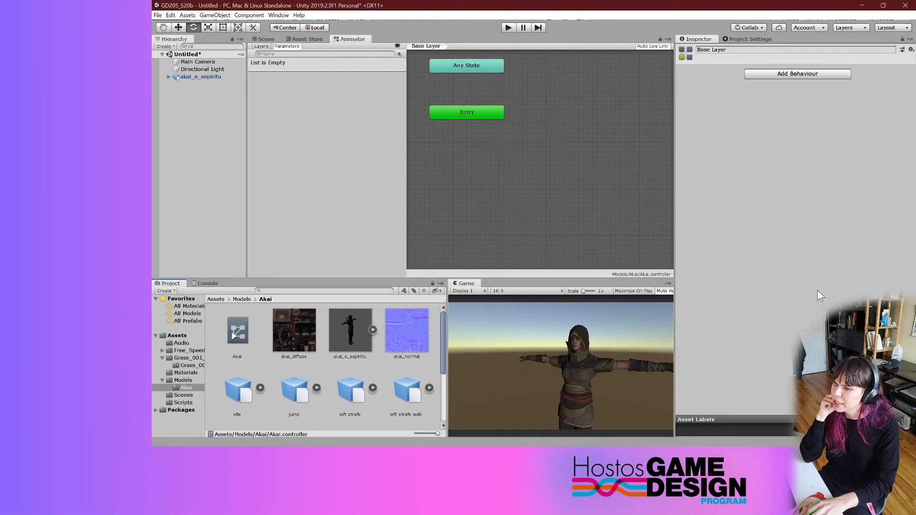
{"action": "left_click_drag", "start_coordinate": [675, 259], "coordinate": [740, 251]}
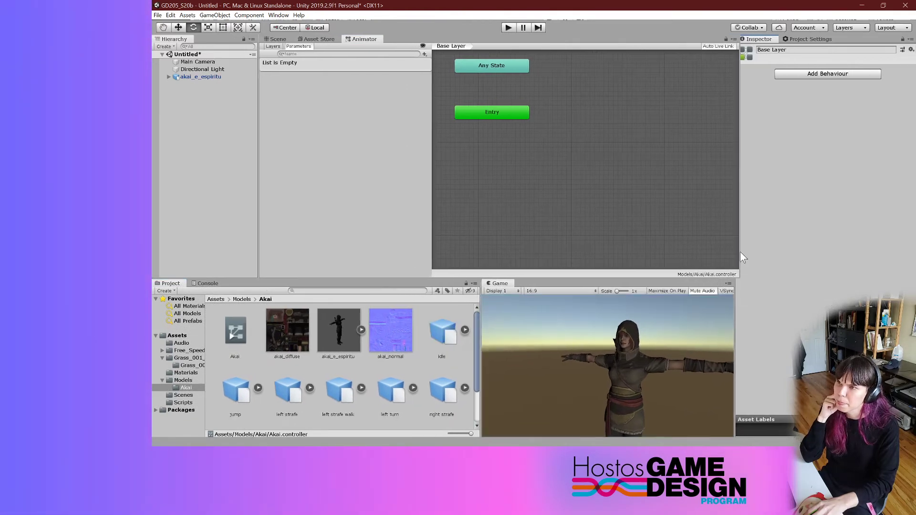
- Examine the Any State and Entry nodes in the controller's base layer at different zoom levels
{"action": "middle_click_drag", "start_coordinate": [545, 158], "coordinate": [575, 170]}
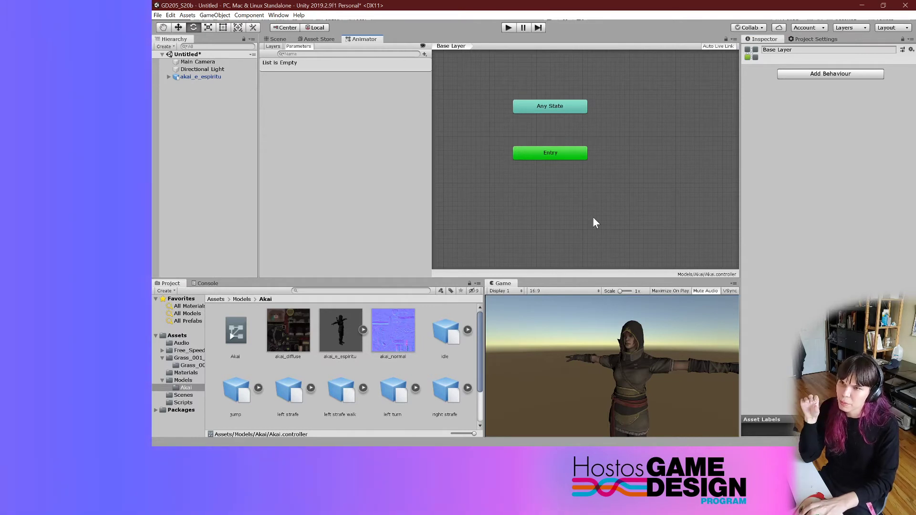
{"action": "middle_click_drag", "start_coordinate": [592, 216], "coordinate": [634, 193]}
{"action": "scroll", "coordinate": [623, 193], "scroll_direction": "up", "scroll_amount": 3}
{"action": "scroll", "coordinate": [632, 183], "scroll_direction": "down", "scroll_amount": 3}
{"action": "scroll", "coordinate": [637, 188], "scroll_direction": "up", "scroll_amount": 5}
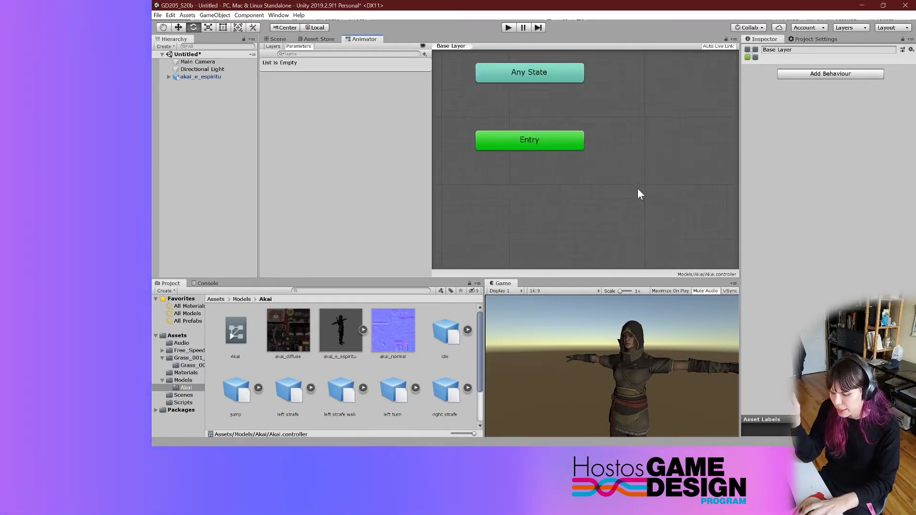
{"action": "scroll", "coordinate": [634, 190], "scroll_direction": "down", "scroll_amount": 5}
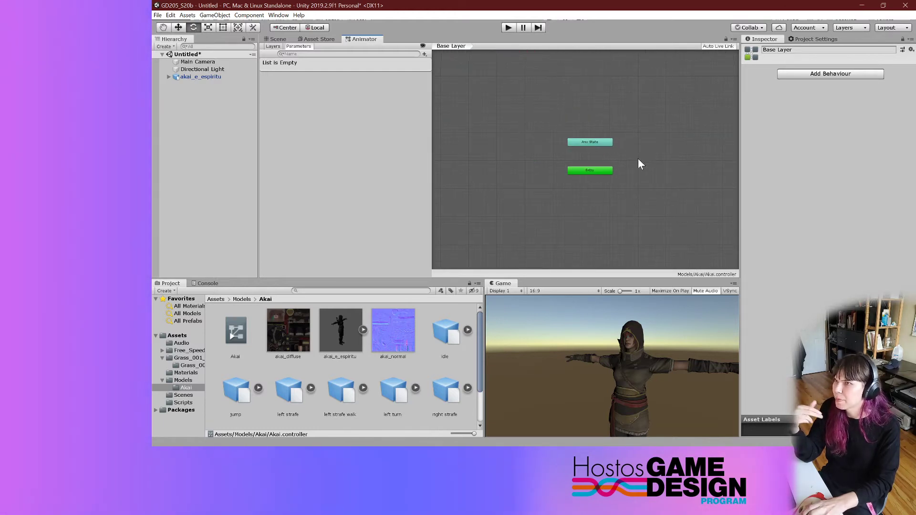
{"action": "middle_click_drag", "start_coordinate": [637, 160], "coordinate": [597, 181]}
{"action": "scroll", "coordinate": [603, 181], "scroll_direction": "up", "scroll_amount": 1}
{"action": "scroll", "coordinate": [603, 181], "scroll_direction": "up", "scroll_amount": 3}
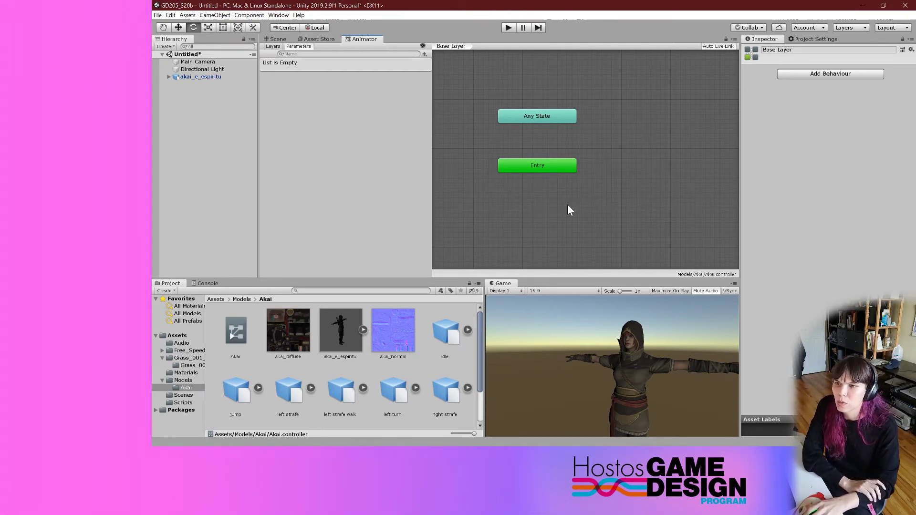
- Create an empty state in the base layer and place it below and to the right of the Entry node
{"action": "right_click", "coordinate": [628, 184]}
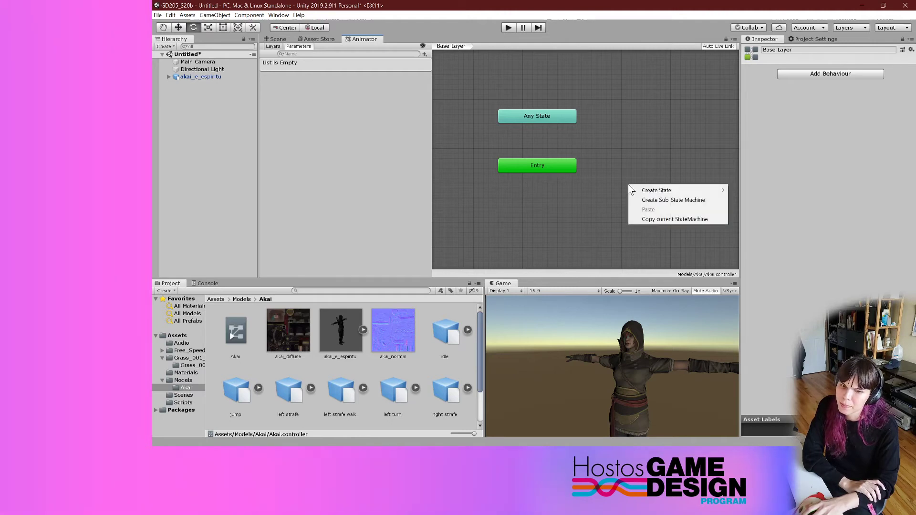
{"action": "mouse_move", "coordinate": [647, 191]}
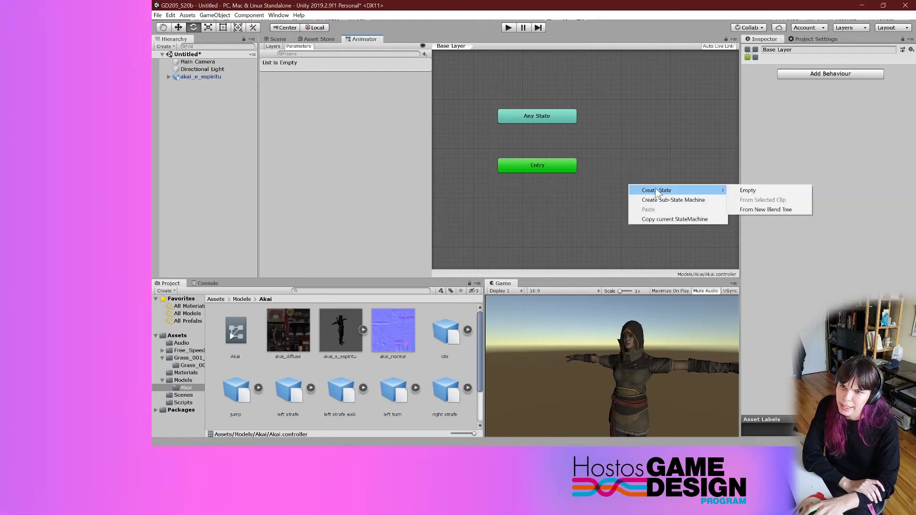
{"action": "left_click", "coordinate": [747, 191]}
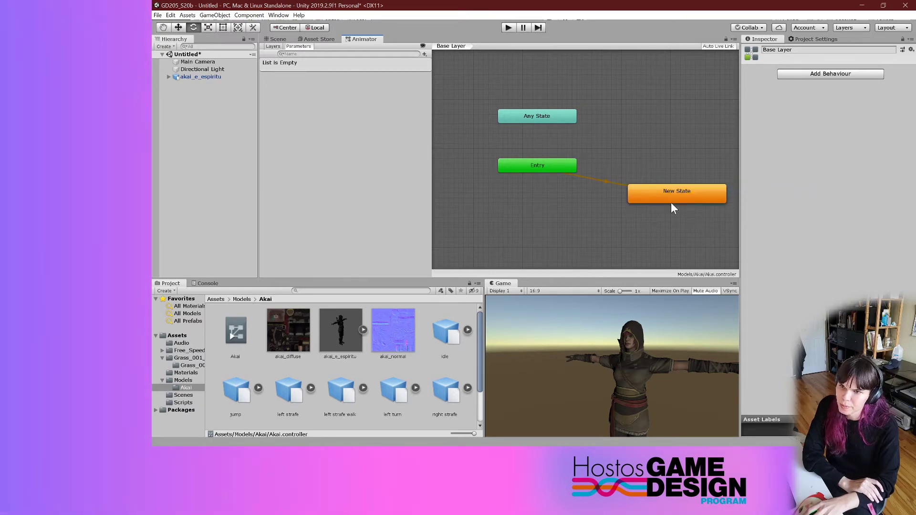
{"action": "left_click_drag", "start_coordinate": [671, 200], "coordinate": [617, 230]}
{"action": "left_click", "coordinate": [642, 189]}
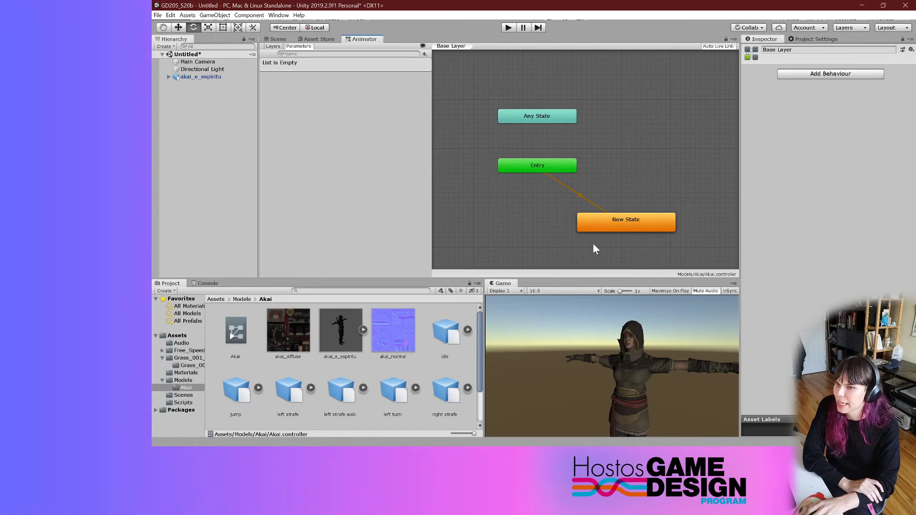
{"action": "left_click_drag", "start_coordinate": [631, 222], "coordinate": [613, 229]}
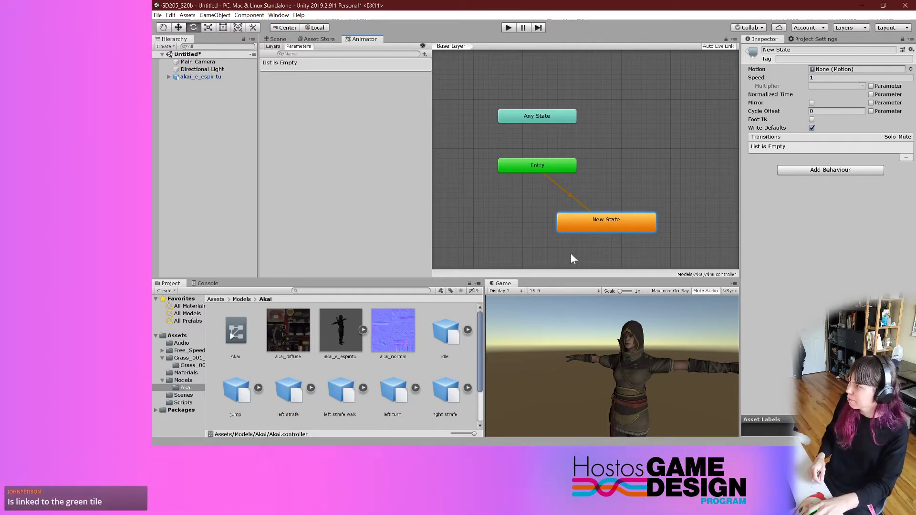
- Rearrange the nodes, moving Entry closer to Any State and leaving the new state below and slightly right of Entry
{"action": "left_click", "coordinate": [626, 178]}
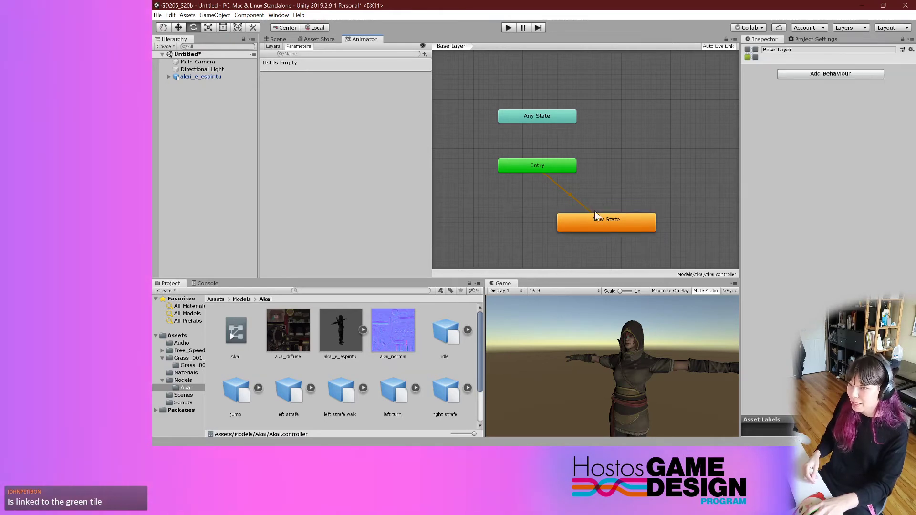
{"action": "left_click", "coordinate": [592, 227]}
{"action": "left_click", "coordinate": [629, 184]}
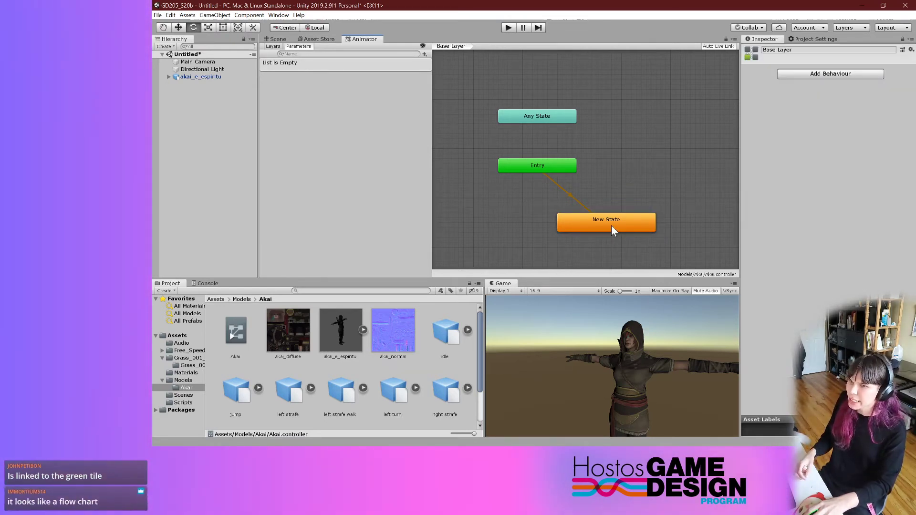
{"action": "left_click_drag", "start_coordinate": [611, 227], "coordinate": [581, 223]}
{"action": "left_click", "coordinate": [699, 149]}
{"action": "scroll", "coordinate": [620, 218], "scroll_direction": "up", "scroll_amount": 2}
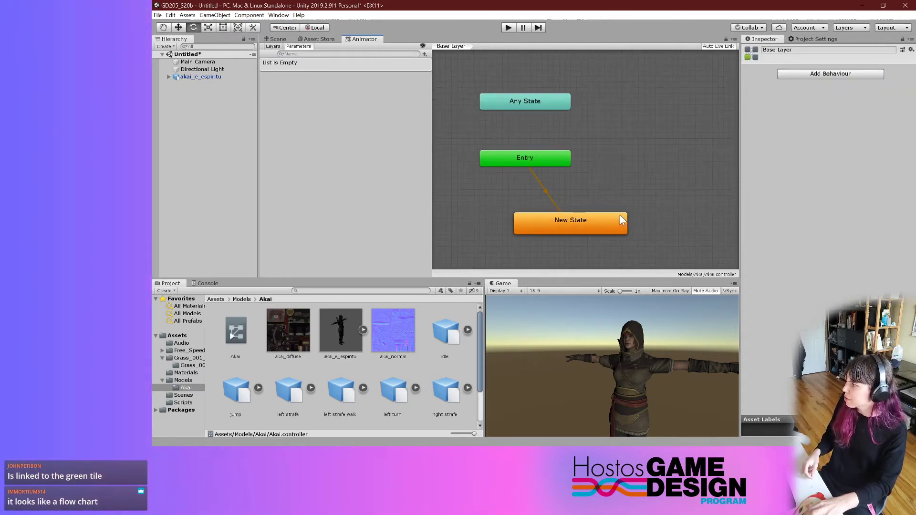
{"action": "scroll", "coordinate": [639, 228], "scroll_direction": "up", "scroll_amount": 2}
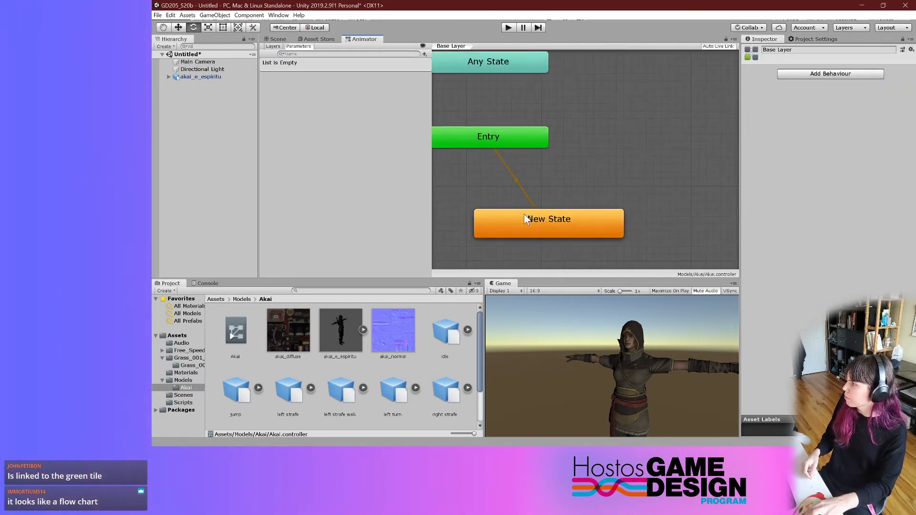
{"action": "left_click_drag", "start_coordinate": [526, 145], "coordinate": [539, 133]}
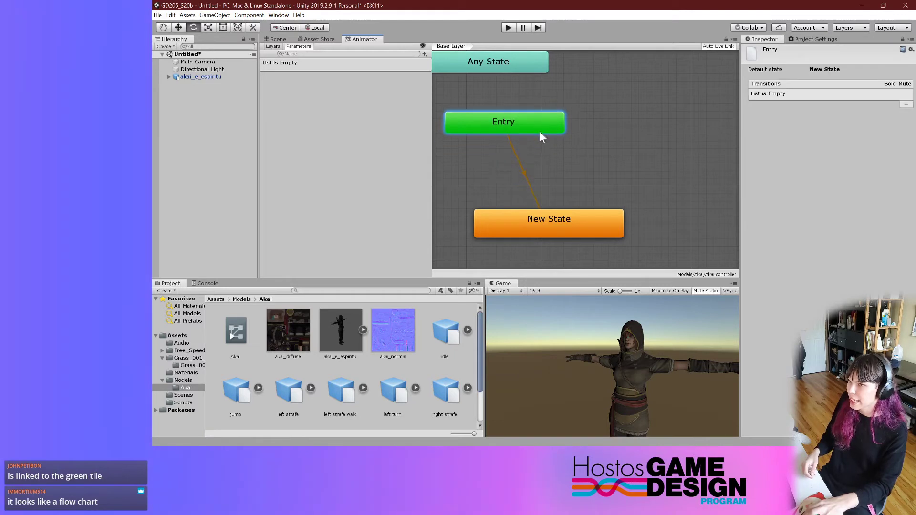
{"action": "scroll", "coordinate": [637, 136], "scroll_direction": "down", "scroll_amount": 3}
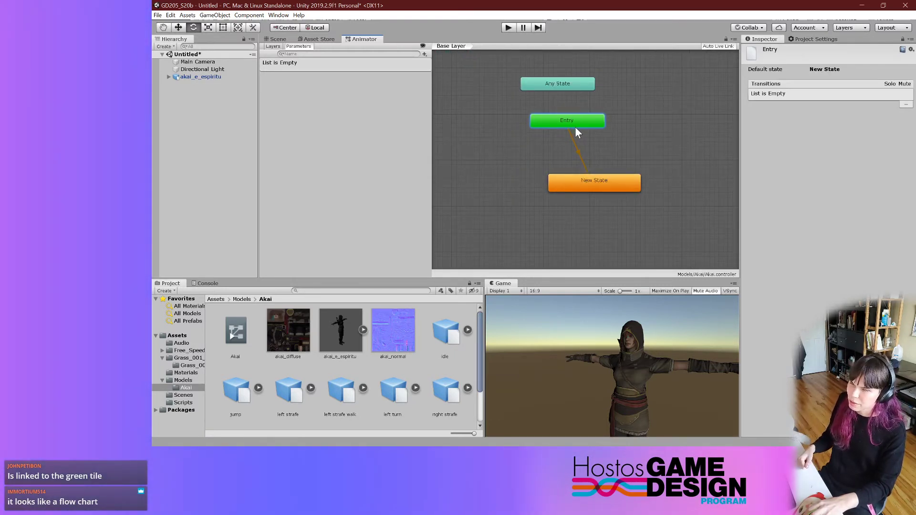
{"action": "left_click", "coordinate": [574, 156]}
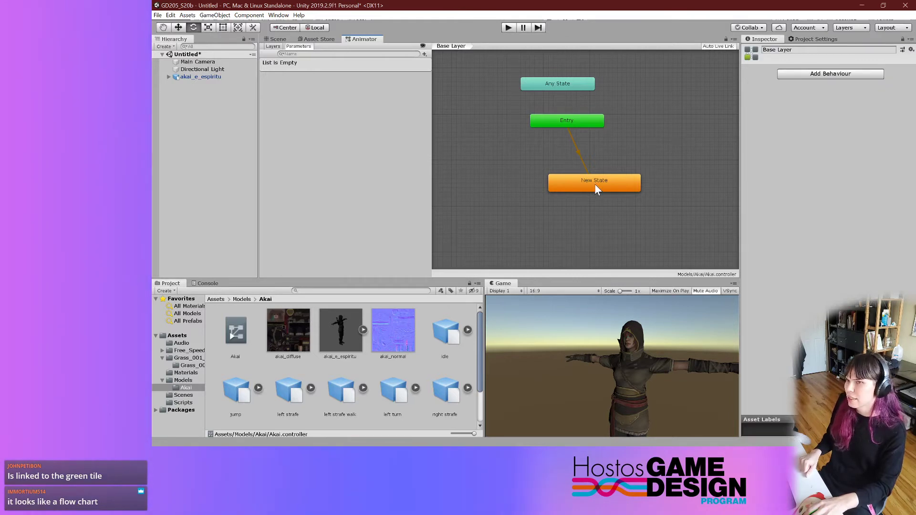
{"action": "left_click", "coordinate": [598, 189]}
{"action": "left_click_drag", "start_coordinate": [597, 184], "coordinate": [616, 180]}
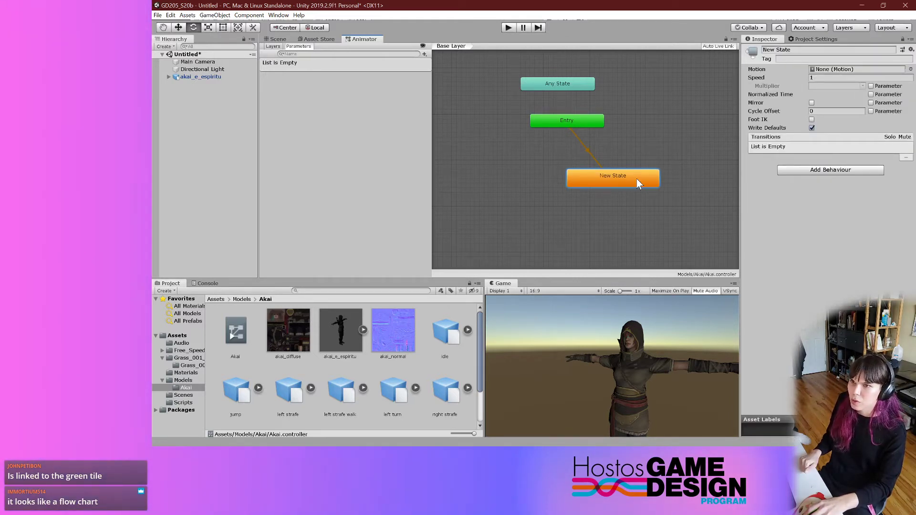
- Check the animation files in the Akai folder and rename the new base-layer state as Idle
{"action": "left_click", "coordinate": [802, 49]}
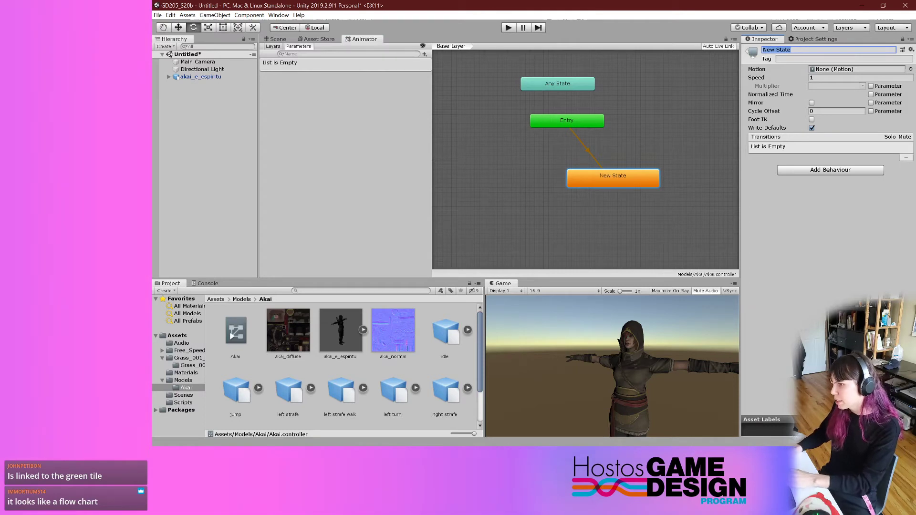
{"action": "scroll", "coordinate": [408, 415], "scroll_direction": "down", "scroll_amount": 2}
{"action": "scroll", "coordinate": [408, 413], "scroll_direction": "up", "scroll_amount": 1}
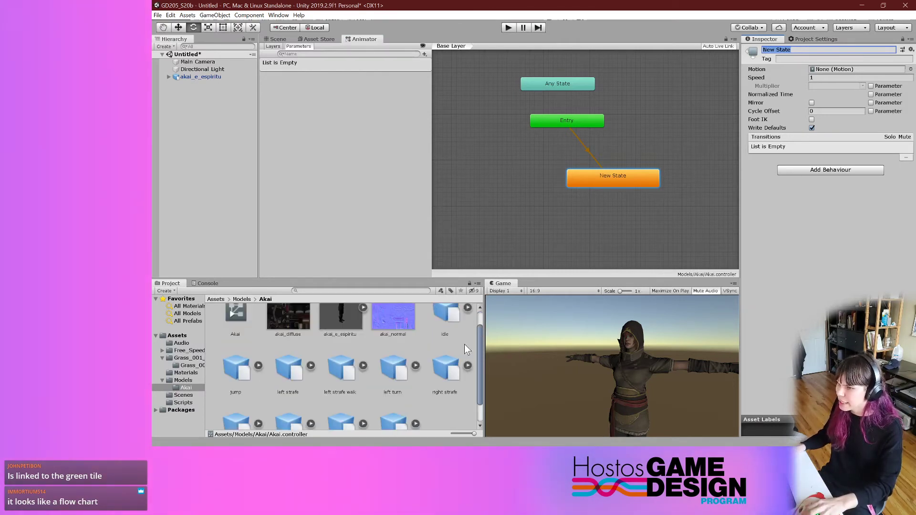
{"action": "left_click_drag", "start_coordinate": [483, 339], "coordinate": [485, 338]}
{"action": "scroll", "coordinate": [455, 329], "scroll_direction": "down", "scroll_amount": 1}
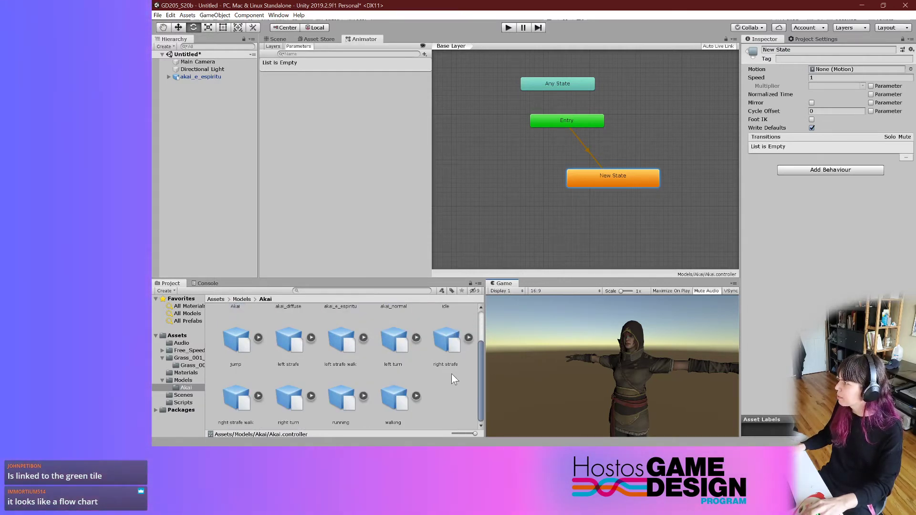
{"action": "scroll", "coordinate": [451, 373], "scroll_direction": "up", "scroll_amount": 1}
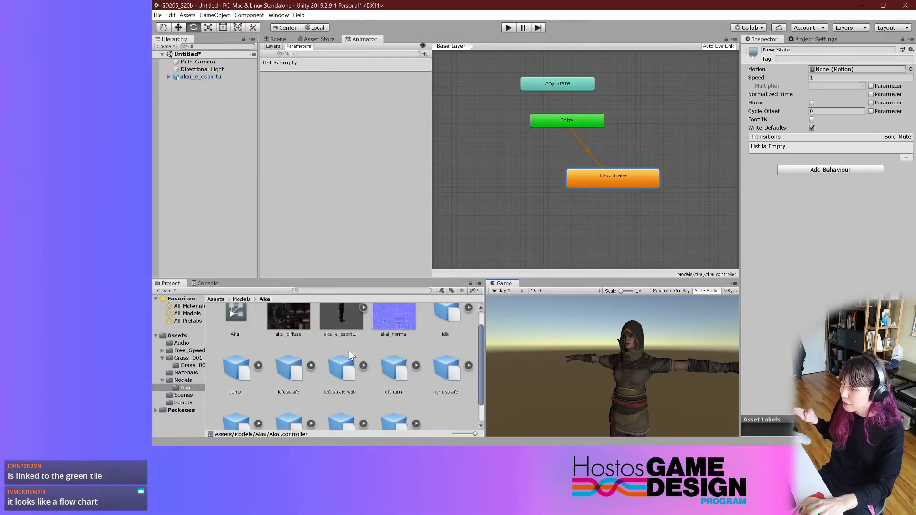
{"action": "scroll", "coordinate": [415, 377], "scroll_direction": "down", "scroll_amount": 1}
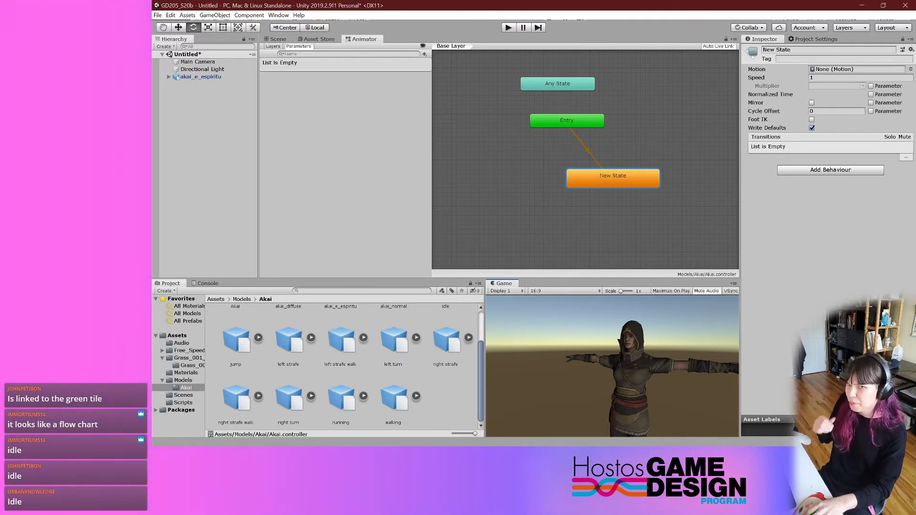
{"action": "left_click", "coordinate": [857, 51]}
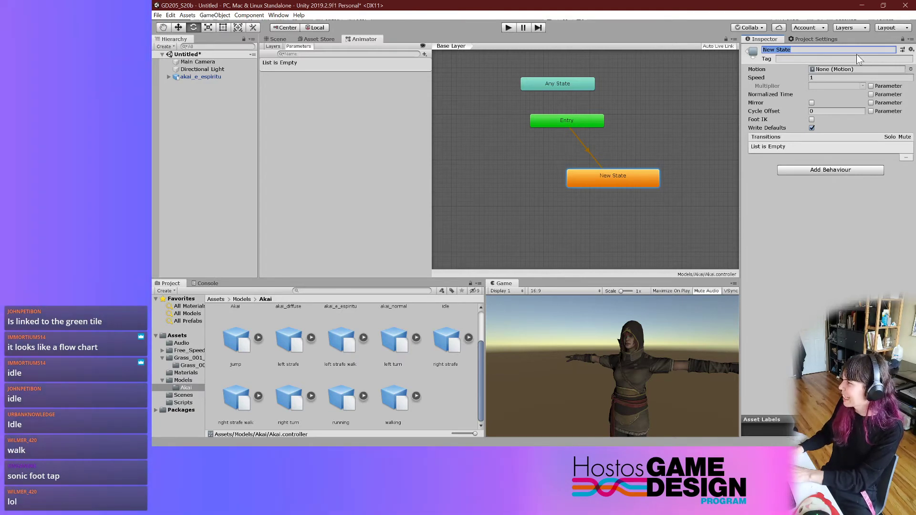
{"action": "type", "text": "Idle"}
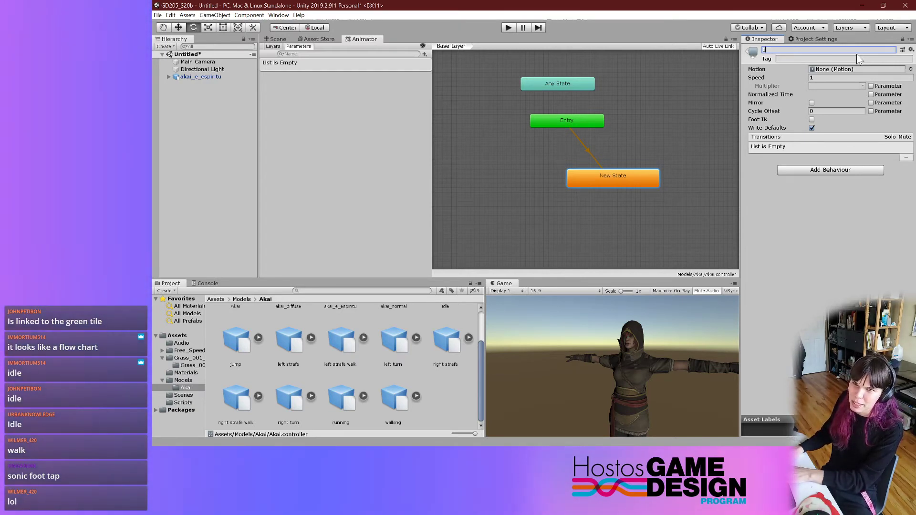
{"action": "key", "text": "Return"}
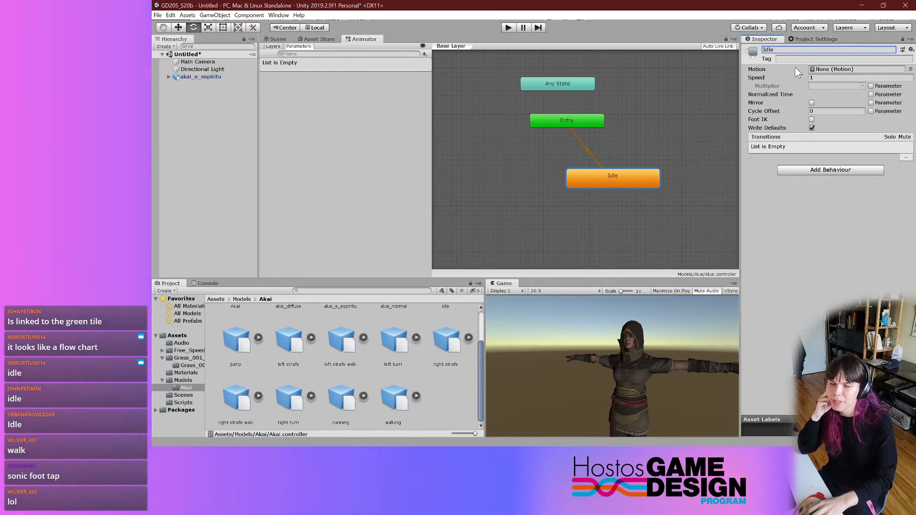
- Assign the mixamo.com clip from Assets/Models/Akai/idle.fbx as the Idle state's motion
{"action": "left_click", "coordinate": [759, 71]}
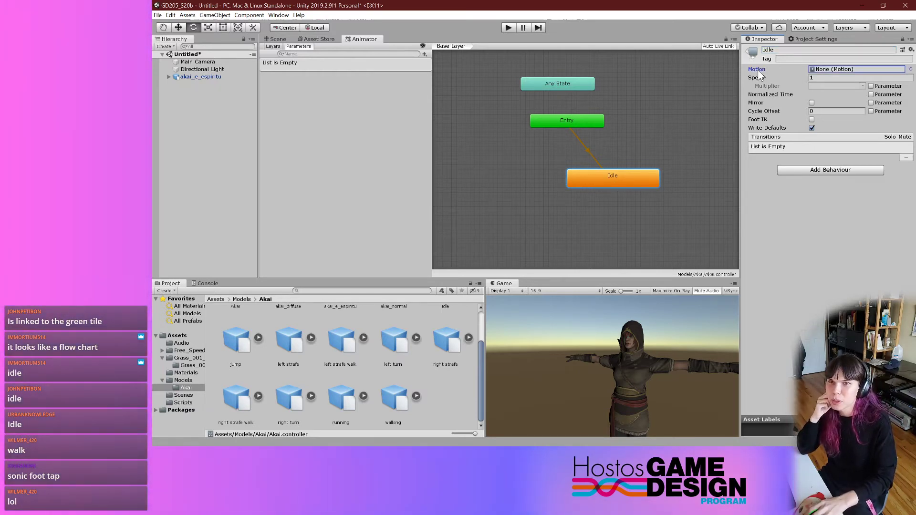
{"action": "left_click", "coordinate": [910, 70]}
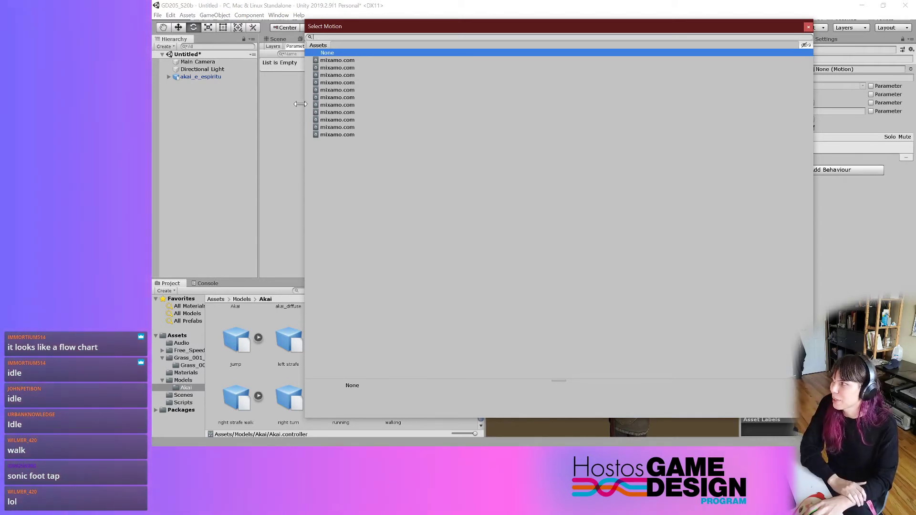
{"action": "left_click", "coordinate": [355, 135]}
{"action": "key", "text": "Up"}
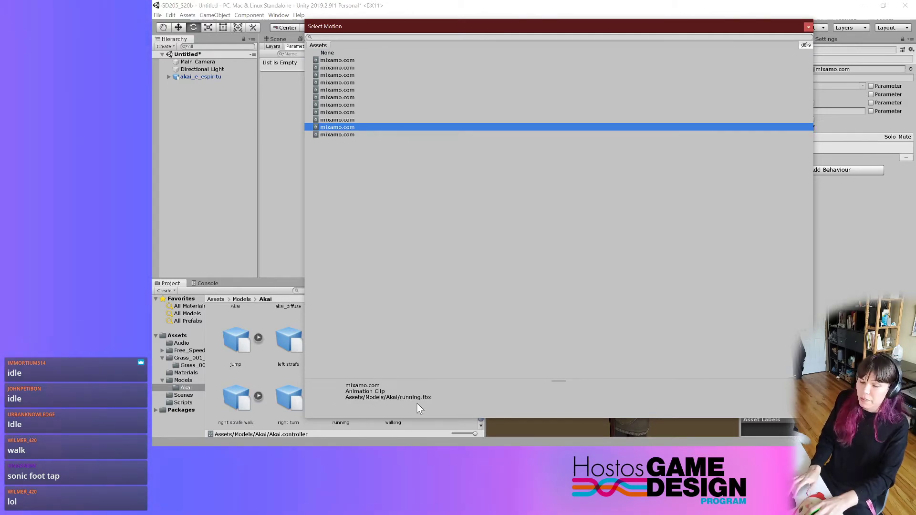
{"action": "key", "text": "Up"}
{"action": "key", "text": "Up"}
{"action": "key", "text": "Up"}
{"action": "key", "text": "Up"}
{"action": "key", "text": "Up"}
{"action": "key", "text": "Up"}
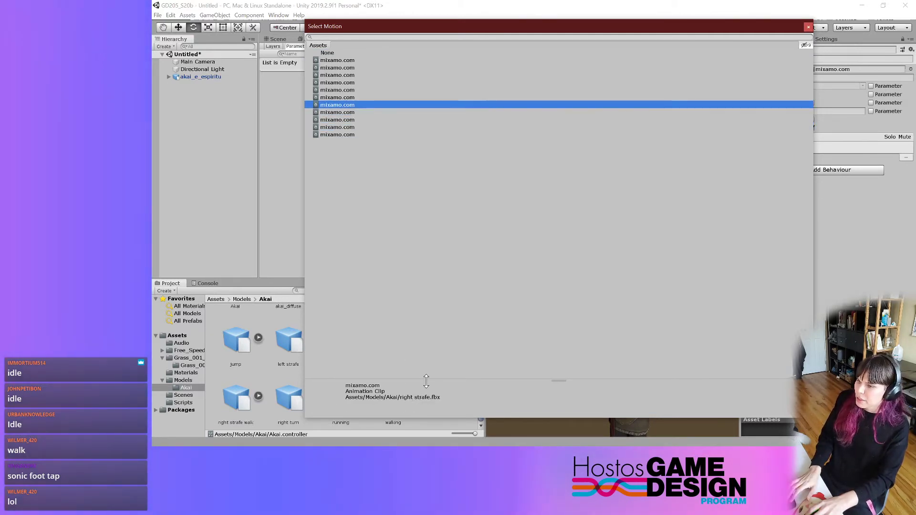
{"action": "key", "text": "Up"}
{"action": "key", "text": "Up"}
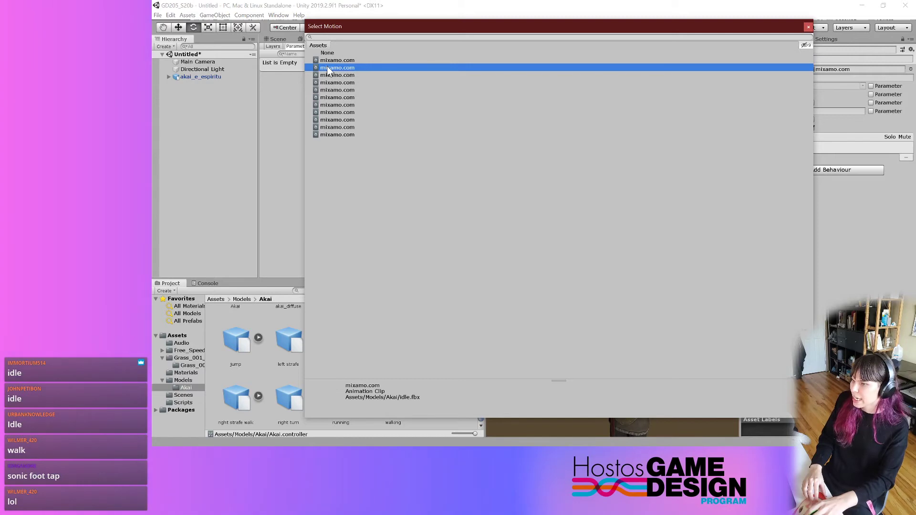
{"action": "left_click", "coordinate": [808, 26]}
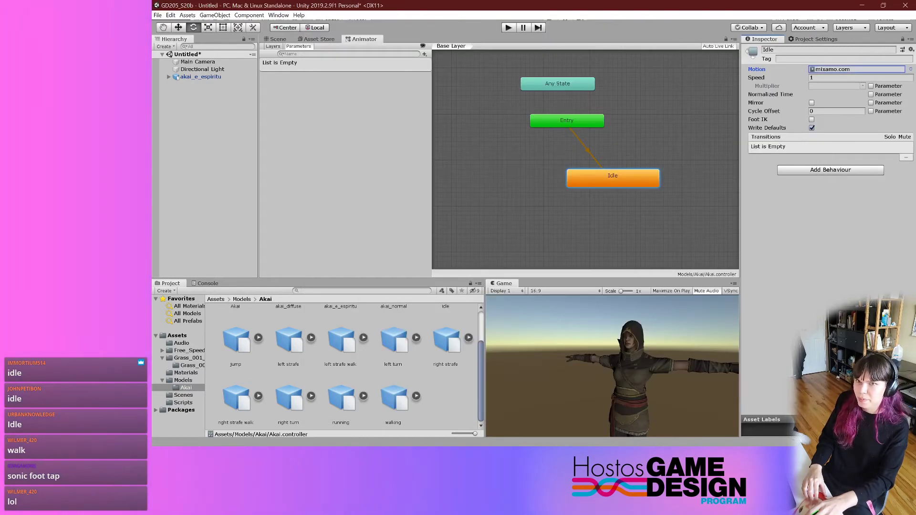
- Run the scene and examine the character's idle animation in the Scene view, both close up and from farther away
{"action": "scroll", "coordinate": [610, 130], "scroll_direction": "down", "scroll_amount": 1}
{"action": "middle_click_drag", "start_coordinate": [614, 128], "coordinate": [587, 129]}
{"action": "scroll", "coordinate": [586, 133], "scroll_direction": "down", "scroll_amount": 2}
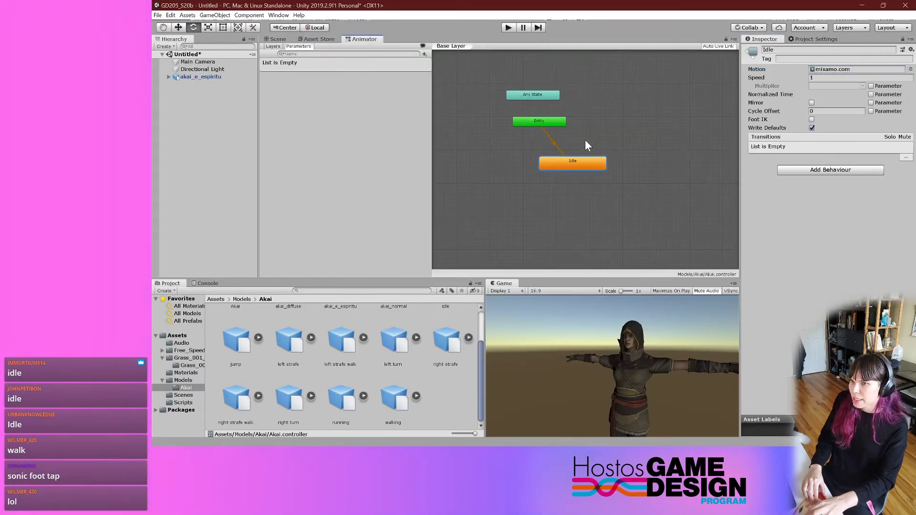
{"action": "left_click", "coordinate": [508, 28]}
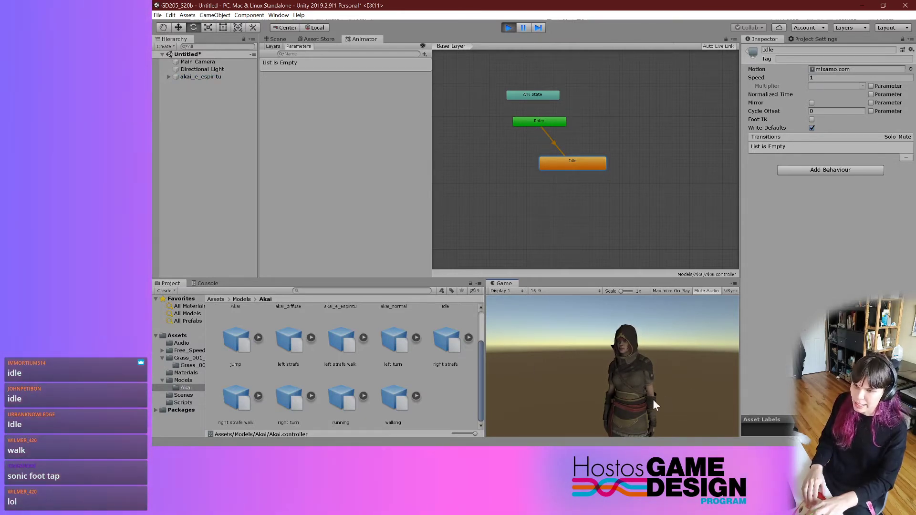
{"action": "left_click", "coordinate": [277, 38]}
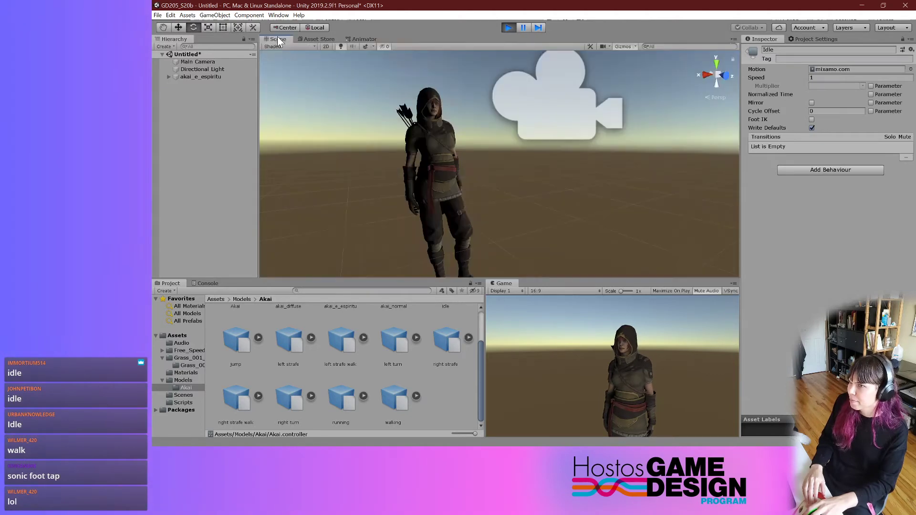
{"action": "scroll", "coordinate": [469, 182], "scroll_direction": "up", "scroll_amount": 3}
{"action": "left_click_drag", "start_coordinate": [469, 181], "coordinate": [496, 197], "text": "alt"}
{"action": "key", "text": "q"}
{"action": "right_click_drag", "start_coordinate": [496, 197], "coordinate": [494, 178]}
{"action": "middle_click_drag", "start_coordinate": [482, 224], "coordinate": [652, 170]}
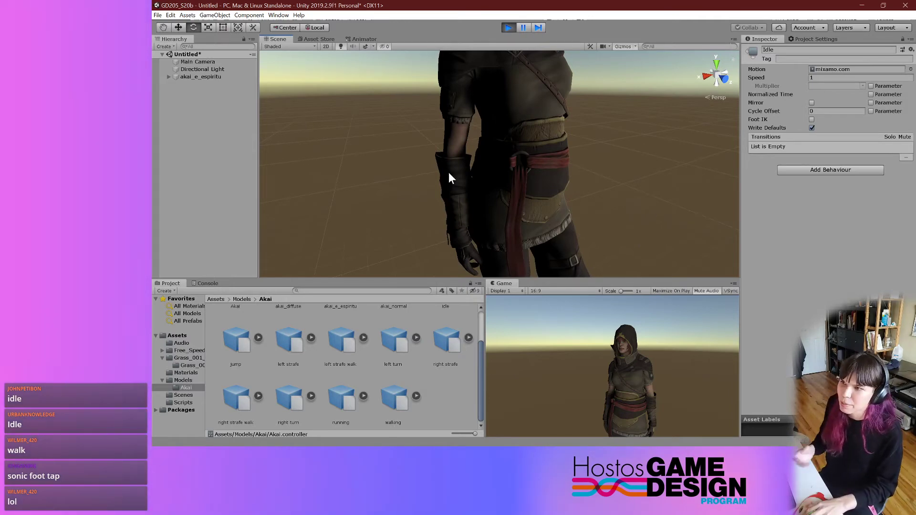
{"action": "scroll", "coordinate": [451, 177], "scroll_direction": "up", "scroll_amount": 5}
{"action": "scroll", "coordinate": [450, 178], "scroll_direction": "down", "scroll_amount": 3}
{"action": "scroll", "coordinate": [450, 178], "scroll_direction": "up", "scroll_amount": 2}
{"action": "right_click_drag", "start_coordinate": [450, 178], "coordinate": [516, 136]}
{"action": "mouse_move", "coordinate": [516, 136]}
{"action": "left_mouse_down", "text": "alt"}
{"action": "mouse_move", "coordinate": [480, 144]}
{"action": "mouse_move", "coordinate": [491, 153]}
{"action": "mouse_move", "coordinate": [489, 258]}
{"action": "mouse_move", "coordinate": [542, 141]}
{"action": "mouse_move", "coordinate": [497, 142]}
{"action": "mouse_move", "coordinate": [523, 143]}
{"action": "mouse_move", "coordinate": [517, 151]}
{"action": "left_mouse_up", "text": "alt"}
{"action": "middle_click_drag", "start_coordinate": [519, 157], "coordinate": [521, 237]}
{"action": "left_click_drag", "start_coordinate": [521, 237], "coordinate": [468, 173], "text": "alt"}
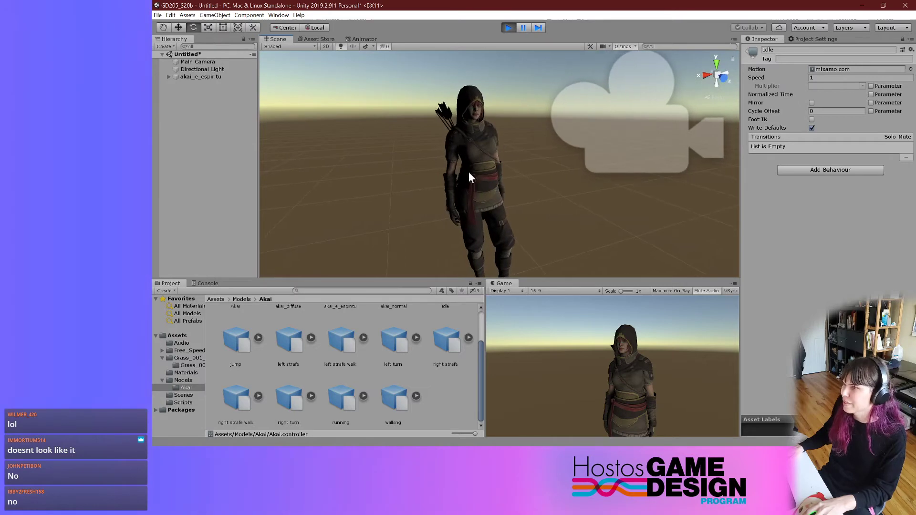
- Watch the Idle state's playback progress for akai_e_espiritu in the state graph, replay the scene once, and stop it
{"action": "left_click", "coordinate": [205, 79]}
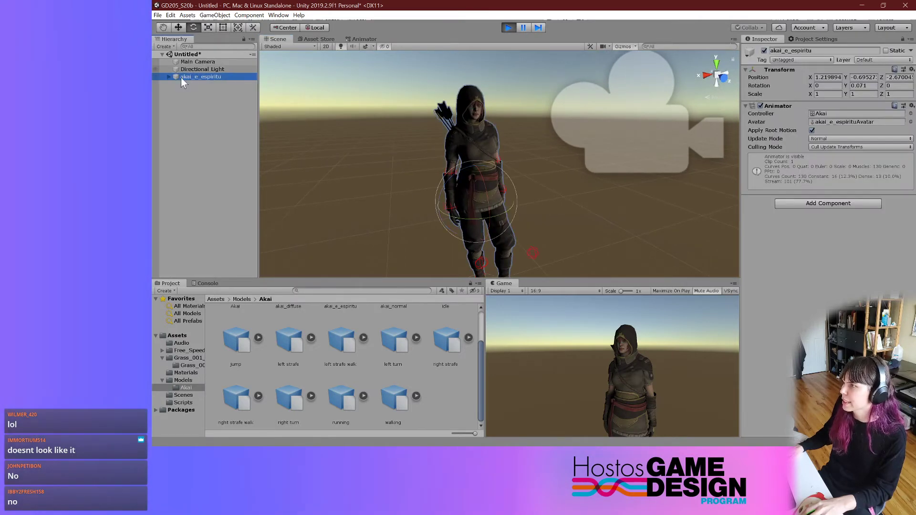
{"action": "left_click", "coordinate": [350, 41]}
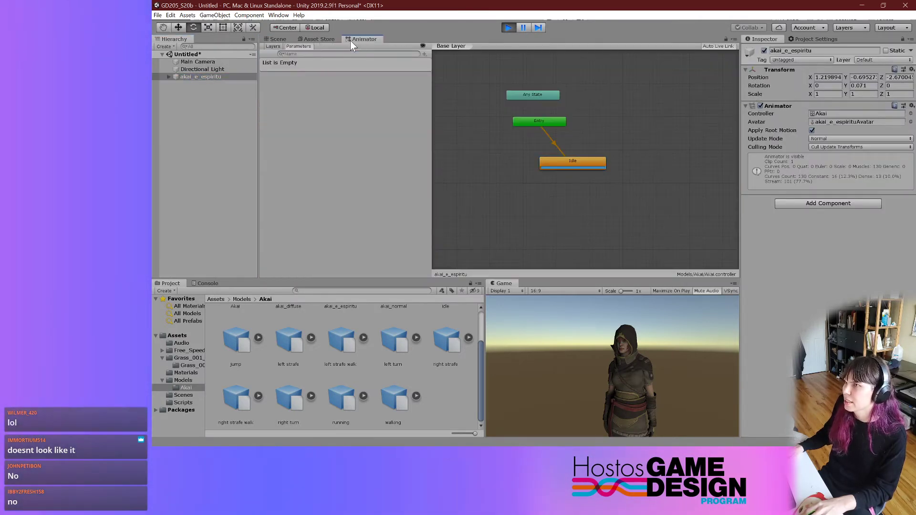
{"action": "scroll", "coordinate": [594, 143], "scroll_direction": "up", "scroll_amount": 5}
{"action": "scroll", "coordinate": [544, 152], "scroll_direction": "down", "scroll_amount": 2}
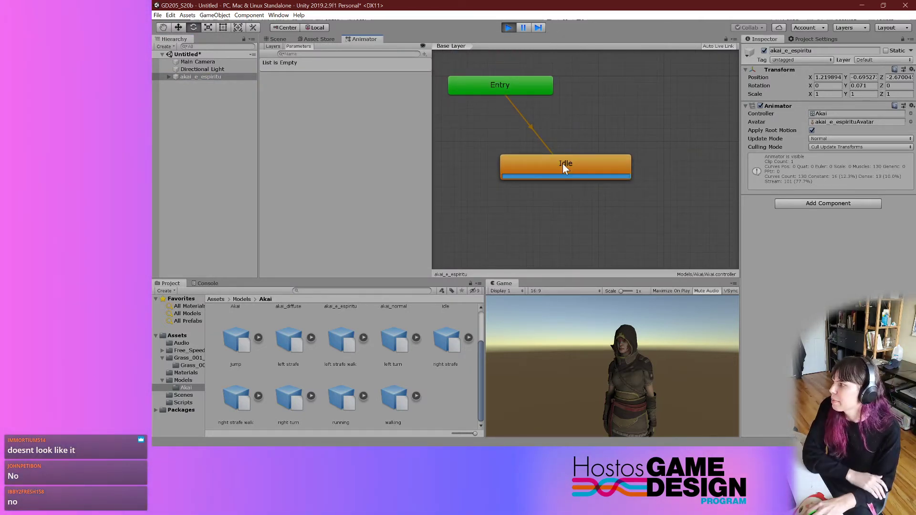
{"action": "left_click", "coordinate": [501, 176]}
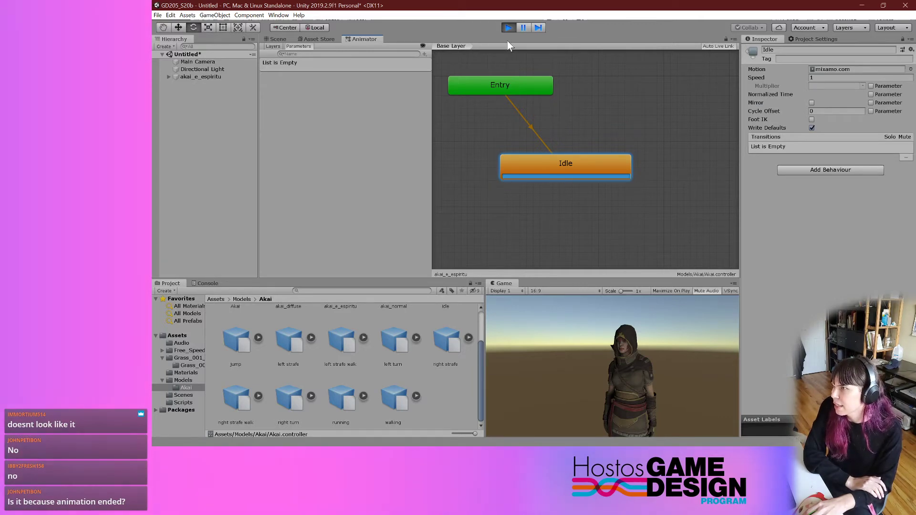
{"action": "left_click", "coordinate": [505, 27]}
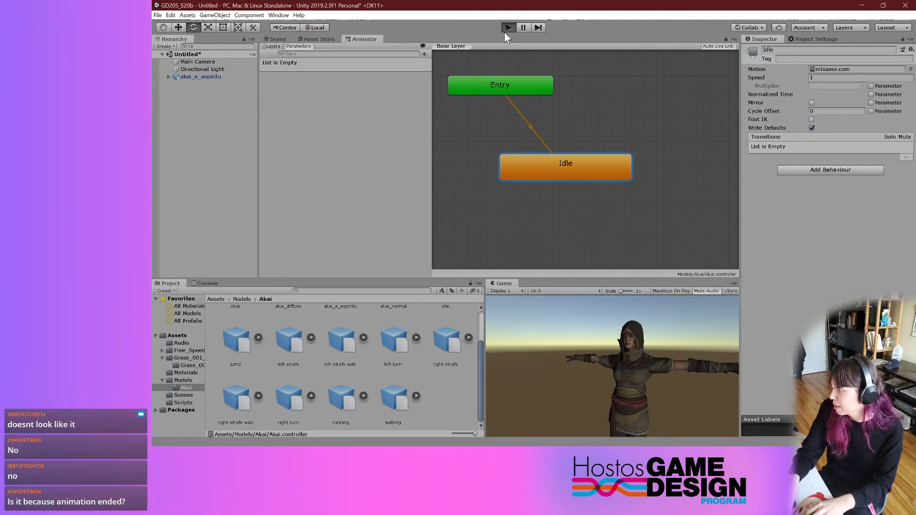
{"action": "left_click", "coordinate": [505, 33]}
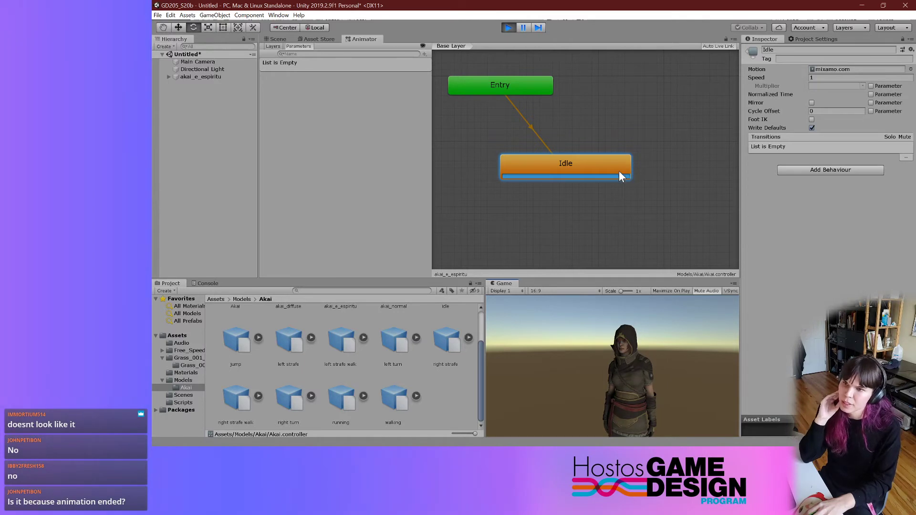
{"action": "left_click", "coordinate": [506, 31]}
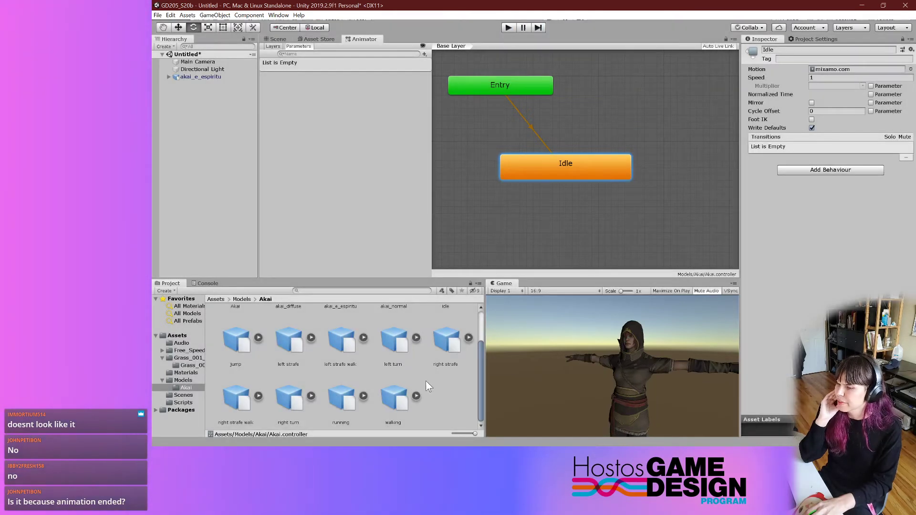
- Enable Loop Time and Loop Pose for the idle model's mixamo.com clip and apply the import settings
{"action": "scroll", "coordinate": [427, 375], "scroll_direction": "up", "scroll_amount": 2}
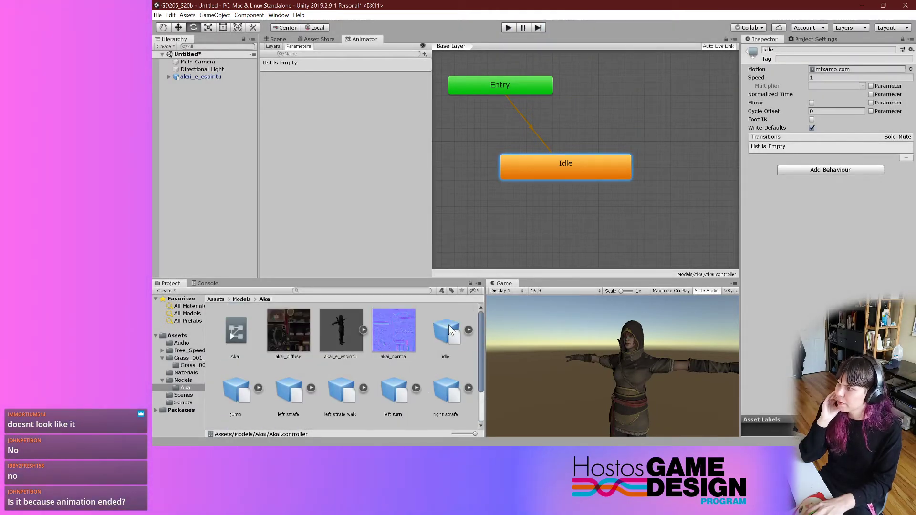
{"action": "left_click", "coordinate": [449, 325]}
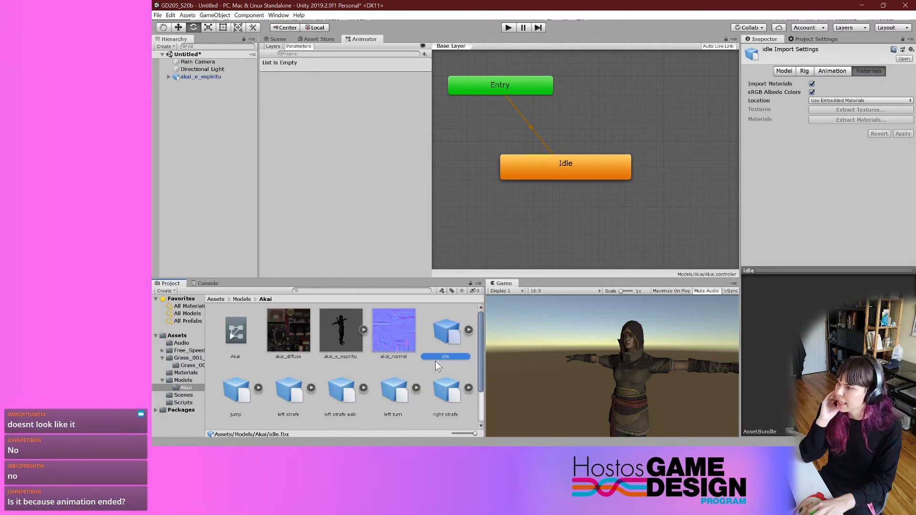
{"action": "left_click", "coordinate": [832, 71]}
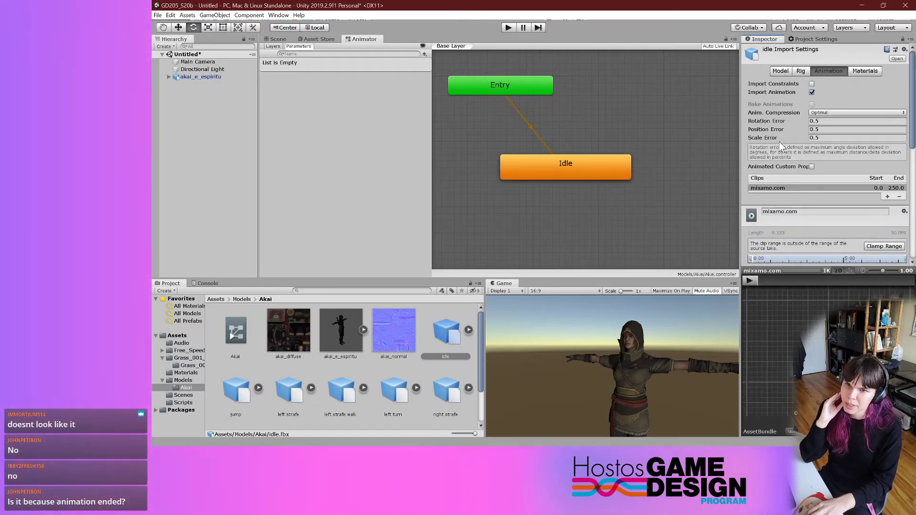
{"action": "scroll", "coordinate": [779, 142], "scroll_direction": "down", "scroll_amount": 5}
{"action": "scroll", "coordinate": [780, 139], "scroll_direction": "up", "scroll_amount": 5}
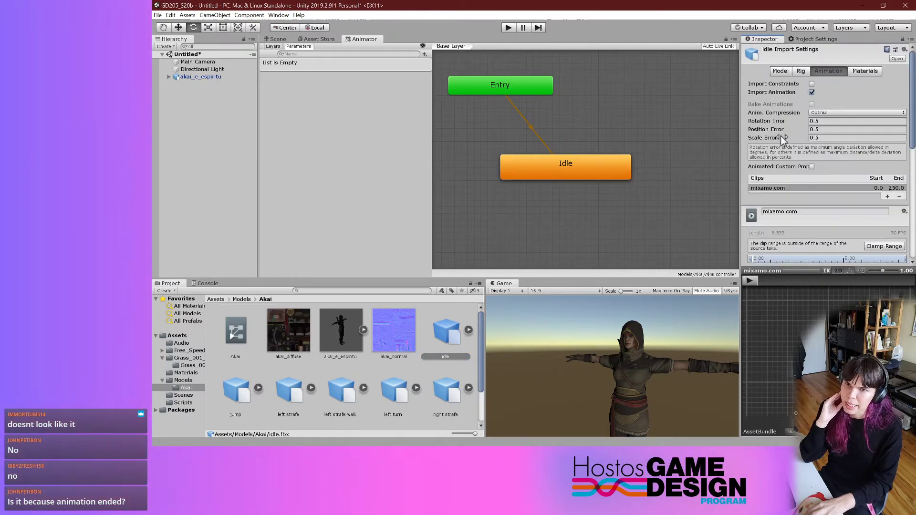
{"action": "scroll", "coordinate": [781, 138], "scroll_direction": "down", "scroll_amount": 3}
{"action": "scroll", "coordinate": [778, 141], "scroll_direction": "down", "scroll_amount": 2}
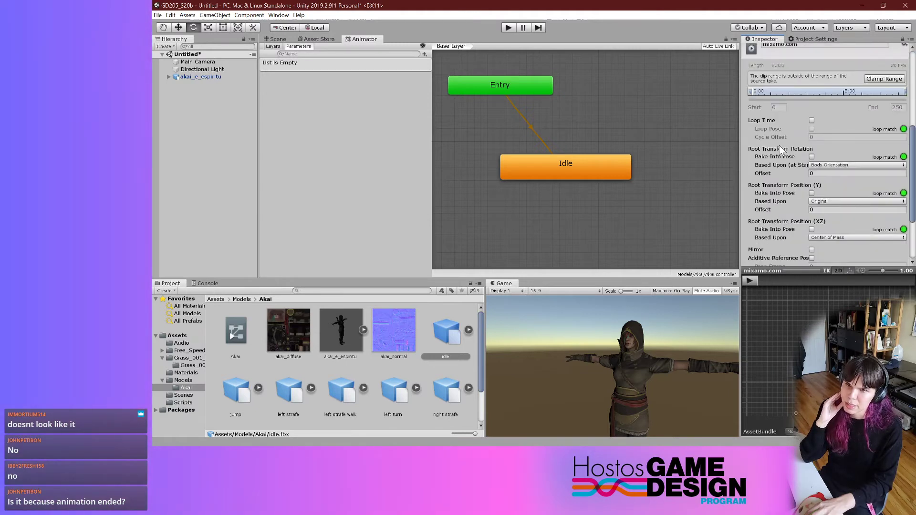
{"action": "left_click", "coordinate": [811, 121]}
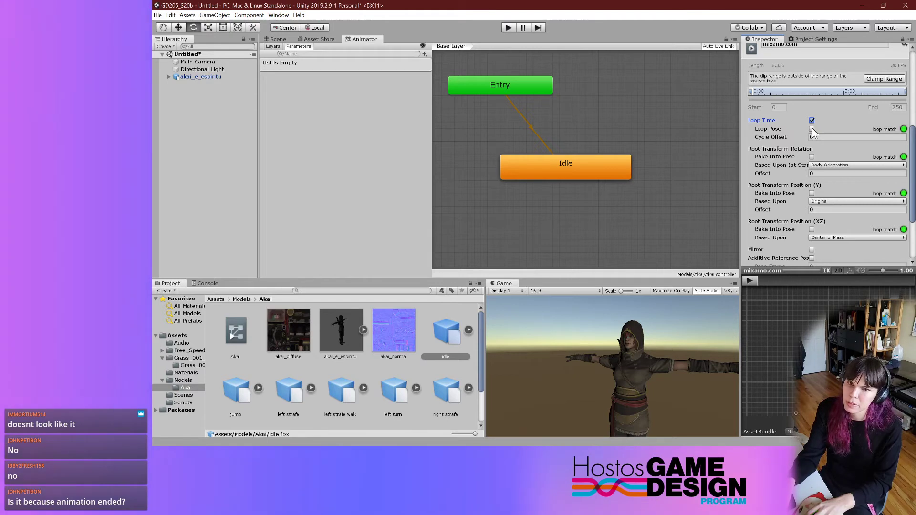
{"action": "left_click", "coordinate": [811, 130]}
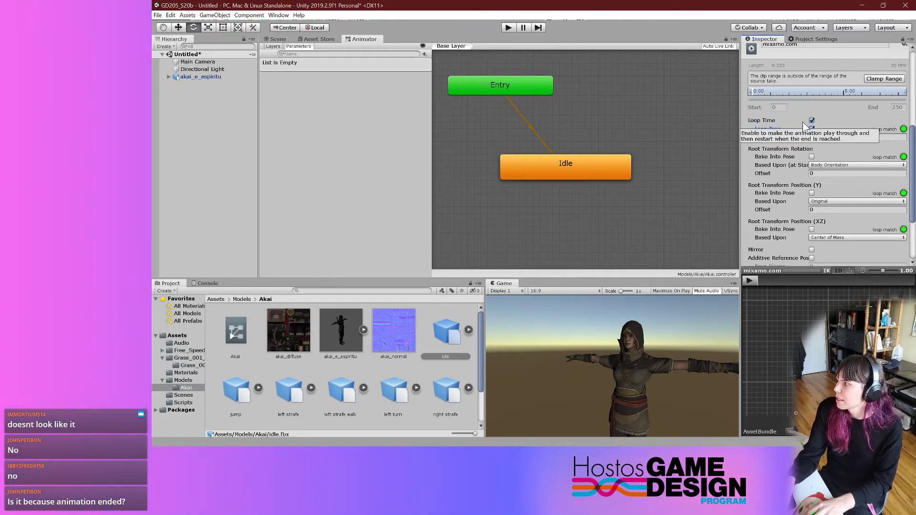
{"action": "scroll", "coordinate": [795, 163], "scroll_direction": "down", "scroll_amount": 4}
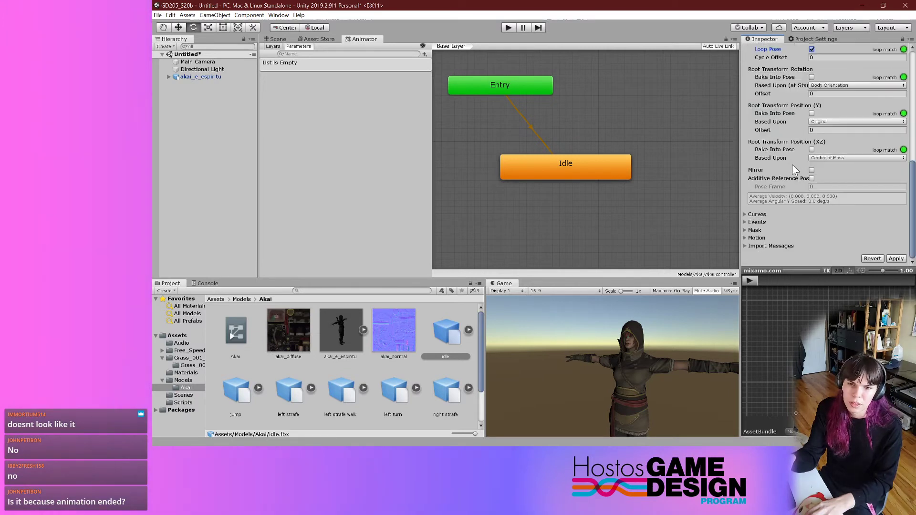
{"action": "left_click", "coordinate": [896, 259]}
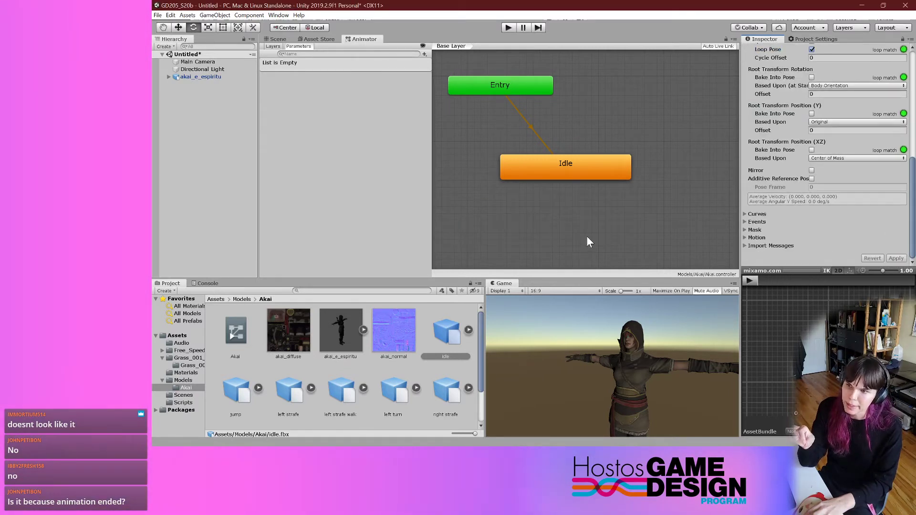
- Enable Loop Time and Loop Pose for the walking model's mixamo.com clip and apply the import settings
{"action": "left_click", "coordinate": [430, 360]}
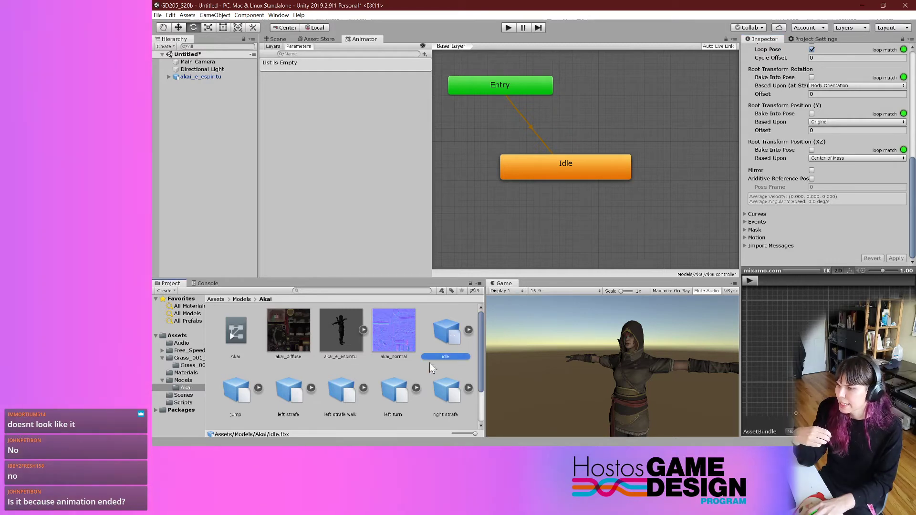
{"action": "scroll", "coordinate": [380, 370], "scroll_direction": "down", "scroll_amount": 1}
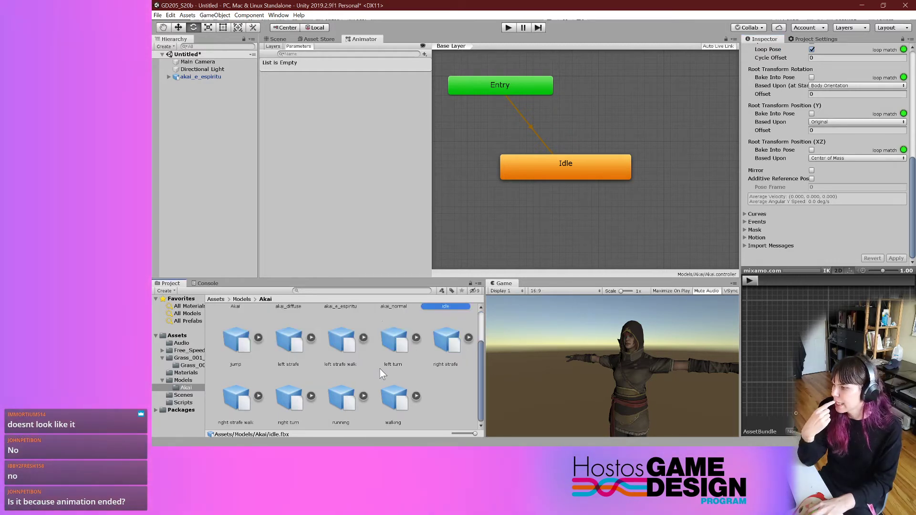
{"action": "left_click", "coordinate": [392, 403]}
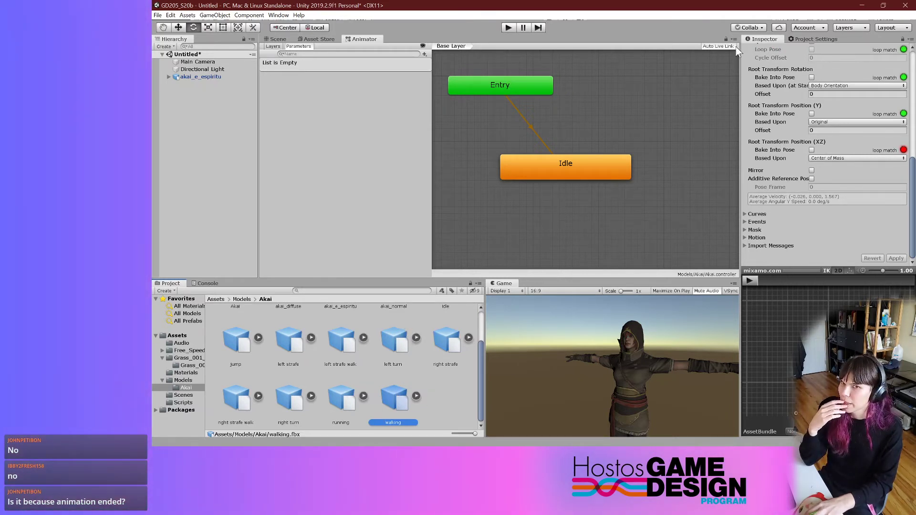
{"action": "scroll", "coordinate": [765, 82], "scroll_direction": "up", "scroll_amount": 10}
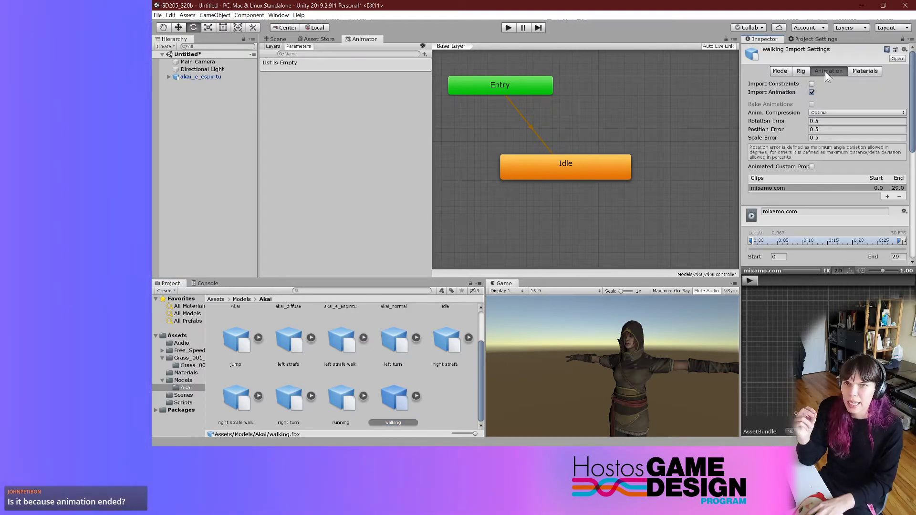
{"action": "scroll", "coordinate": [802, 112], "scroll_direction": "down", "scroll_amount": 3}
{"action": "scroll", "coordinate": [801, 124], "scroll_direction": "down", "scroll_amount": 3}
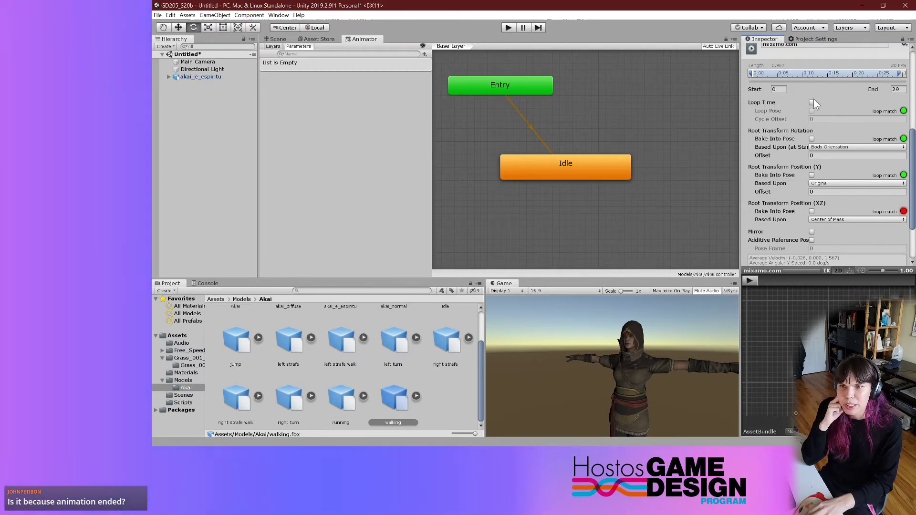
{"action": "left_click", "coordinate": [812, 103]}
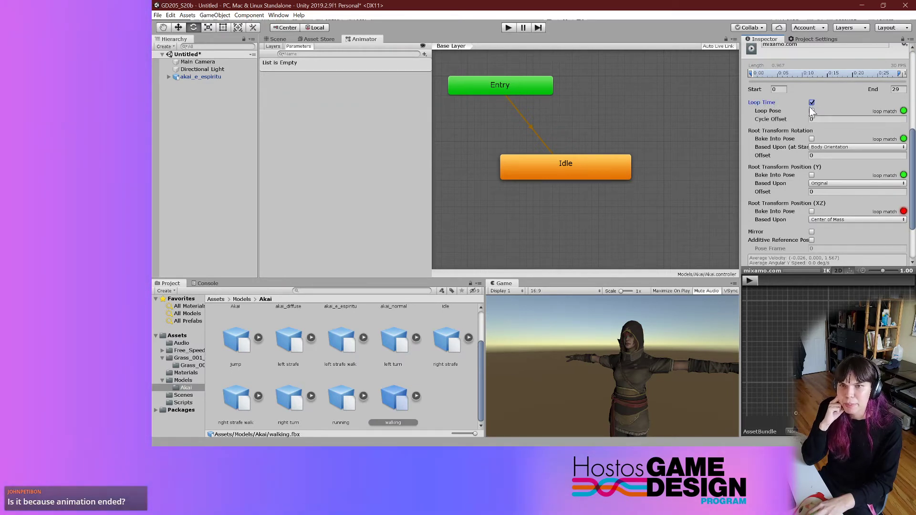
{"action": "left_click", "coordinate": [811, 110]}
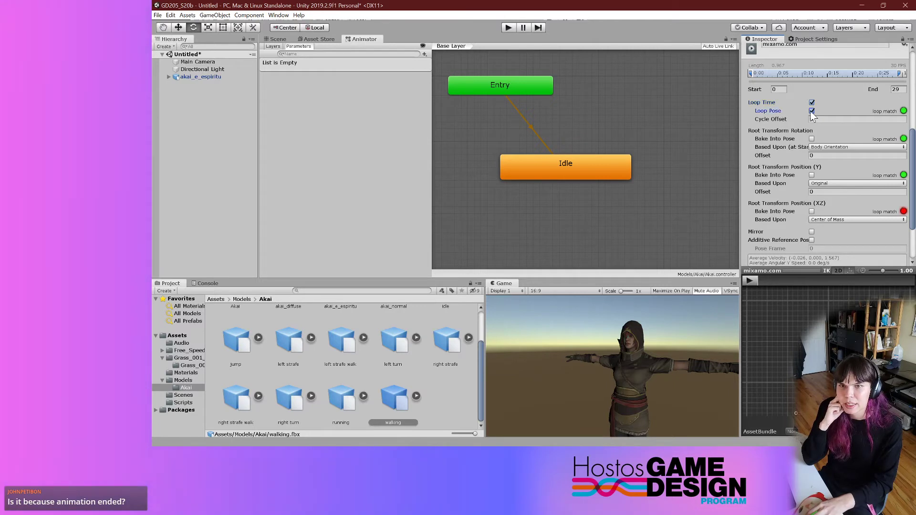
{"action": "scroll", "coordinate": [799, 123], "scroll_direction": "down", "scroll_amount": 3}
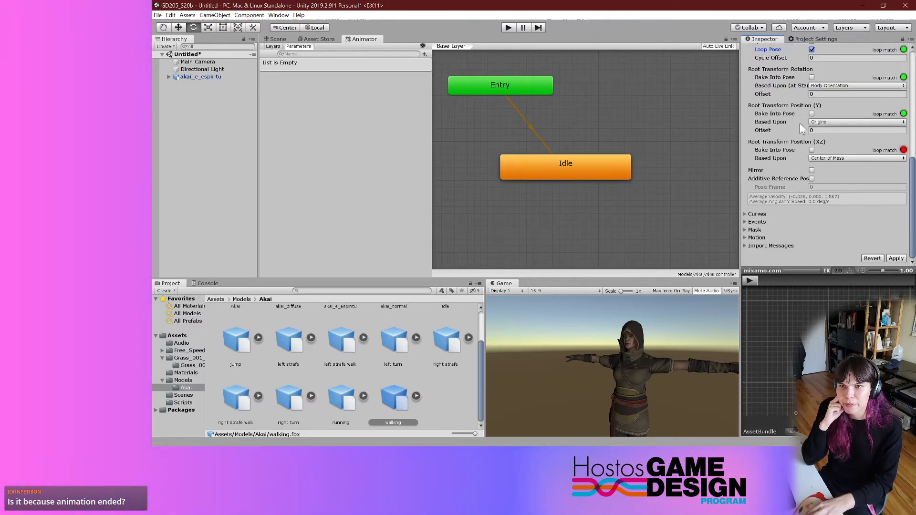
{"action": "left_click", "coordinate": [895, 258]}
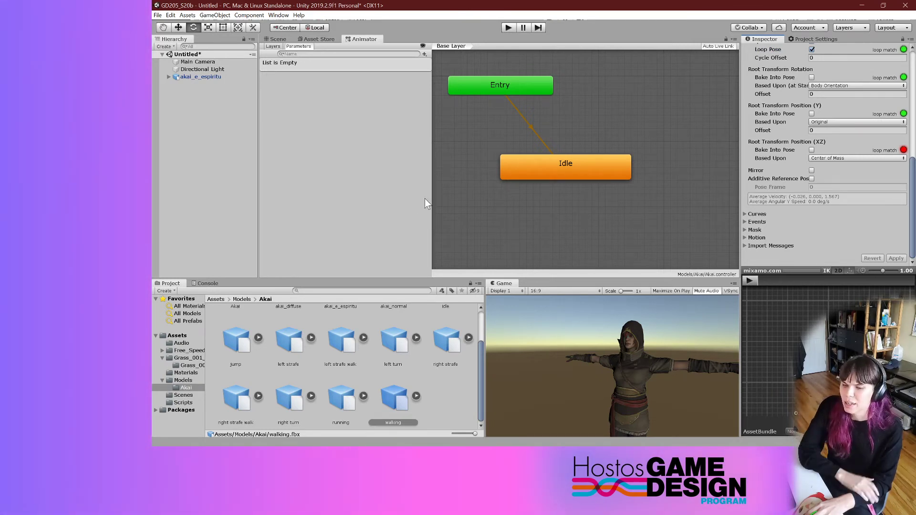
- Preview the jump model's clip, run the scene to check that the Idle state loops, and stop it
{"action": "left_click", "coordinate": [239, 340]}
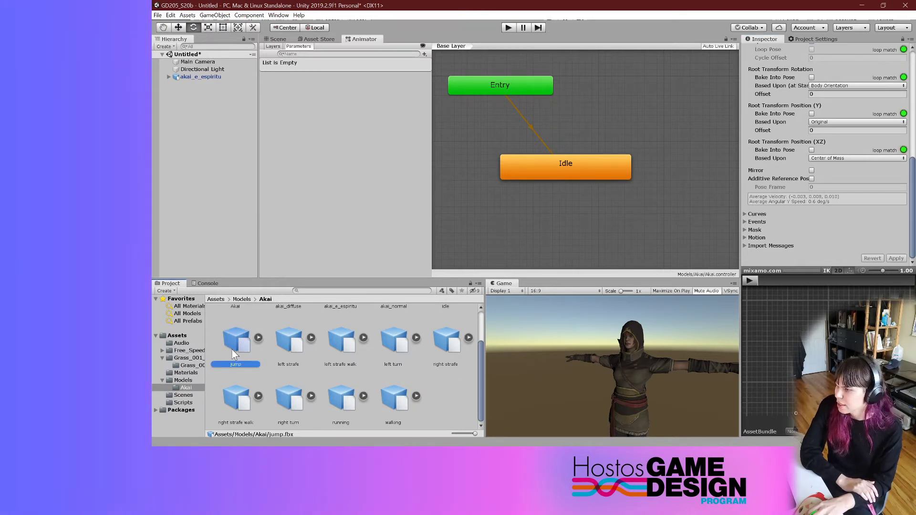
{"action": "left_click", "coordinate": [751, 280]}
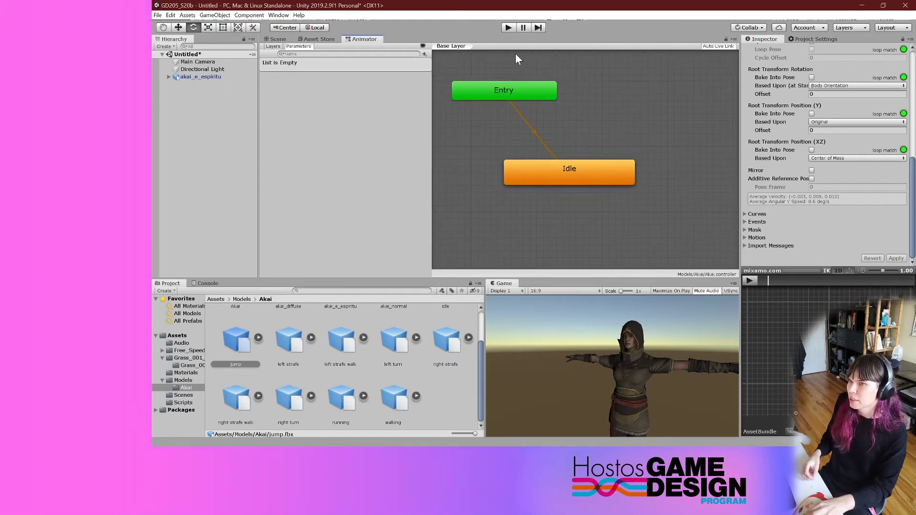
{"action": "left_click", "coordinate": [507, 28]}
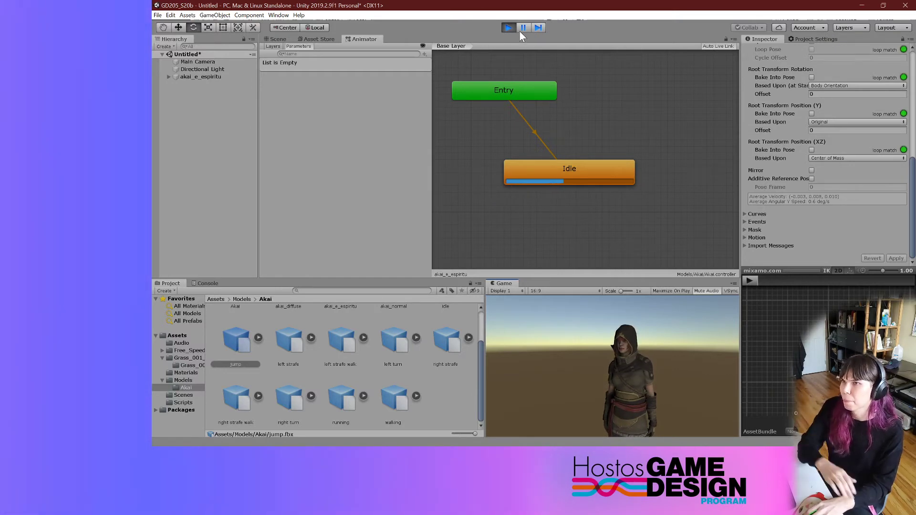
{"action": "left_click", "coordinate": [505, 29]}
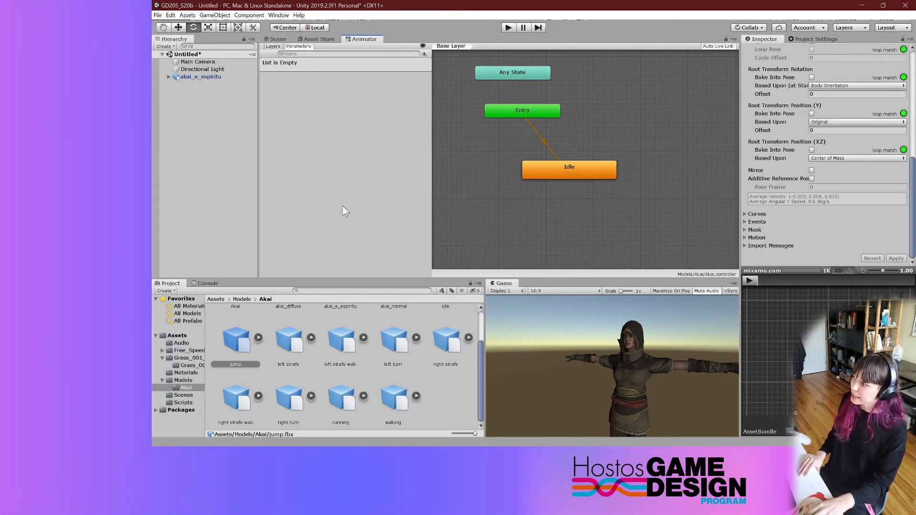
- Create an empty state in the Base Layer graph and place it below and to the right of Idle
{"action": "middle_click_drag", "start_coordinate": [660, 178], "coordinate": [628, 190]}
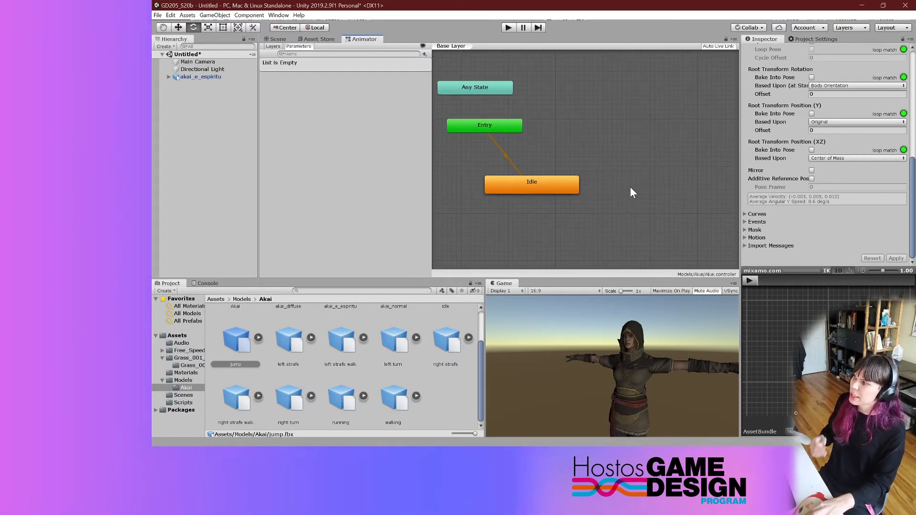
{"action": "scroll", "coordinate": [591, 236], "scroll_direction": "down", "scroll_amount": 3}
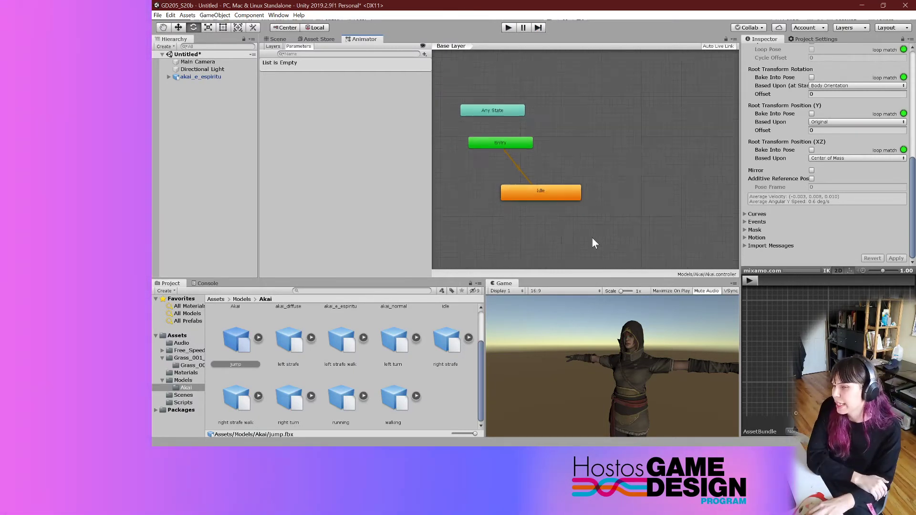
{"action": "middle_click_drag", "start_coordinate": [602, 228], "coordinate": [602, 209]}
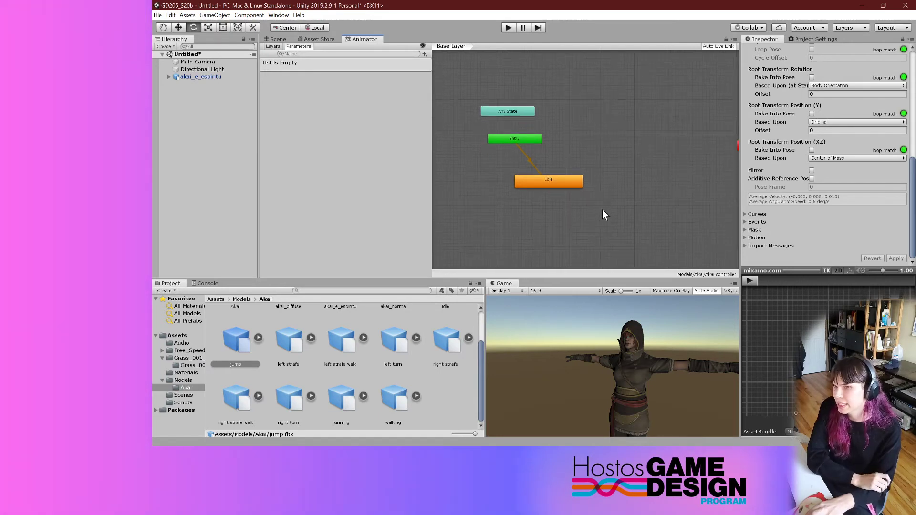
{"action": "right_click", "coordinate": [644, 185]}
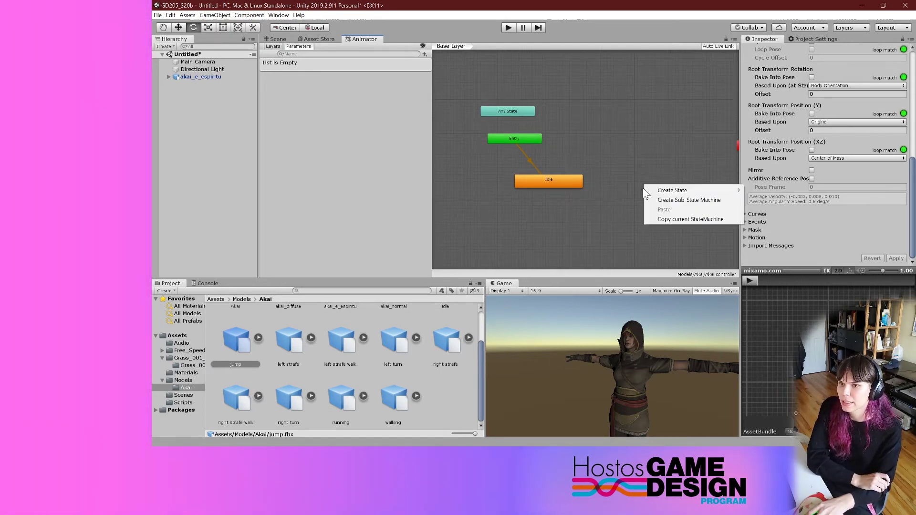
{"action": "mouse_move", "coordinate": [660, 192]}
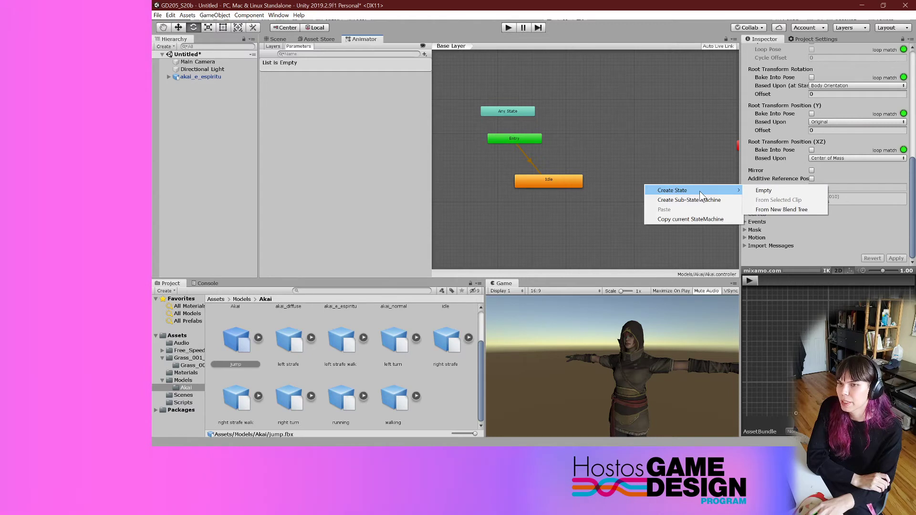
{"action": "left_click", "coordinate": [764, 190]}
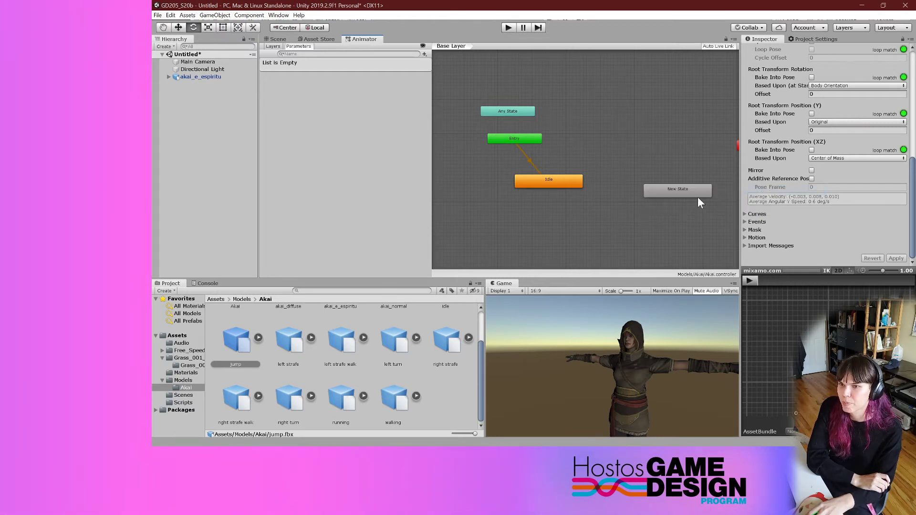
{"action": "left_click_drag", "start_coordinate": [683, 192], "coordinate": [622, 216]}
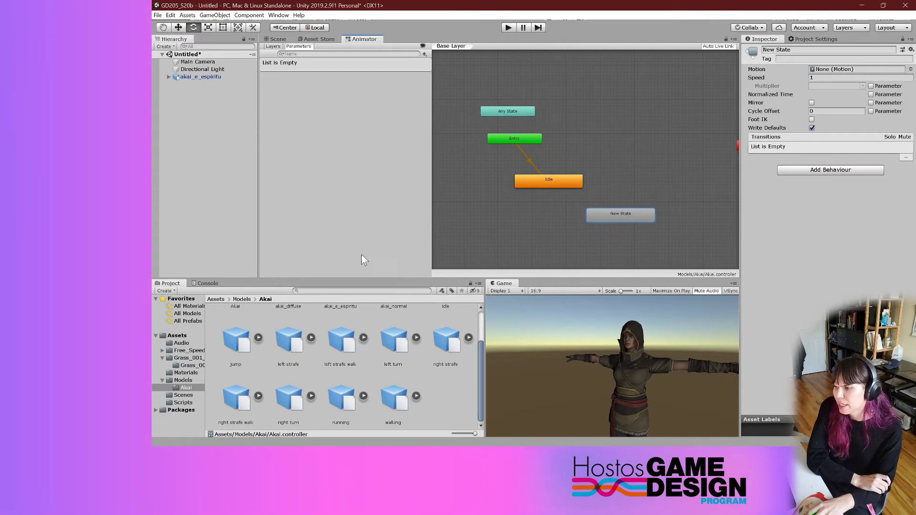
- Rename the new empty state as Walk
{"action": "scroll", "coordinate": [464, 367], "scroll_direction": "up", "scroll_amount": 1}
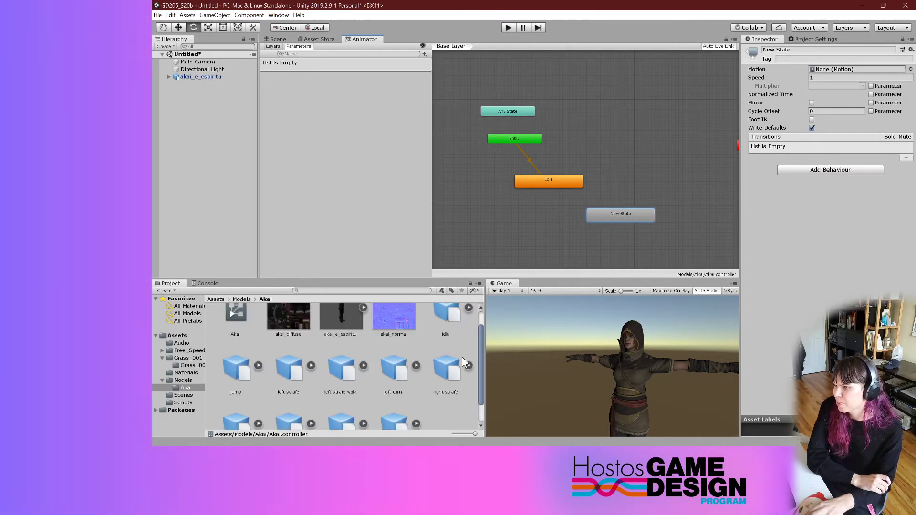
{"action": "scroll", "coordinate": [461, 357], "scroll_direction": "down", "scroll_amount": 1}
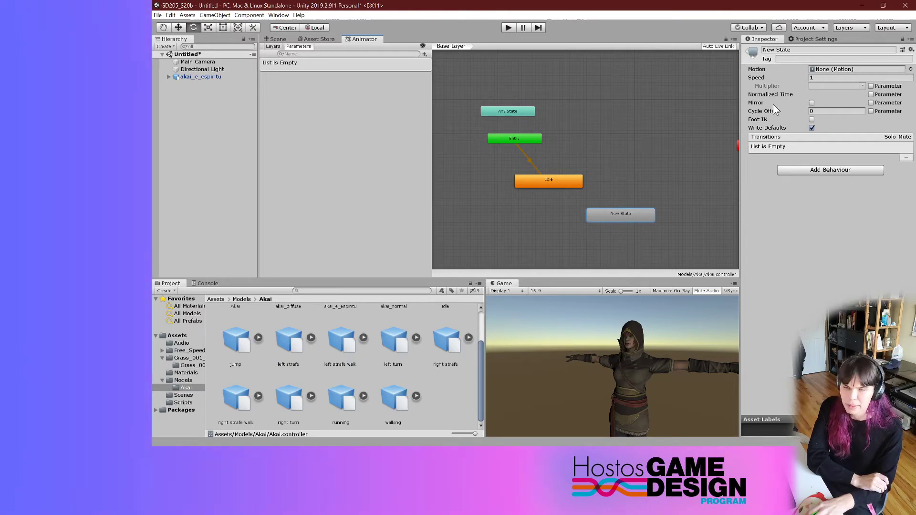
{"action": "left_click", "coordinate": [788, 49]}
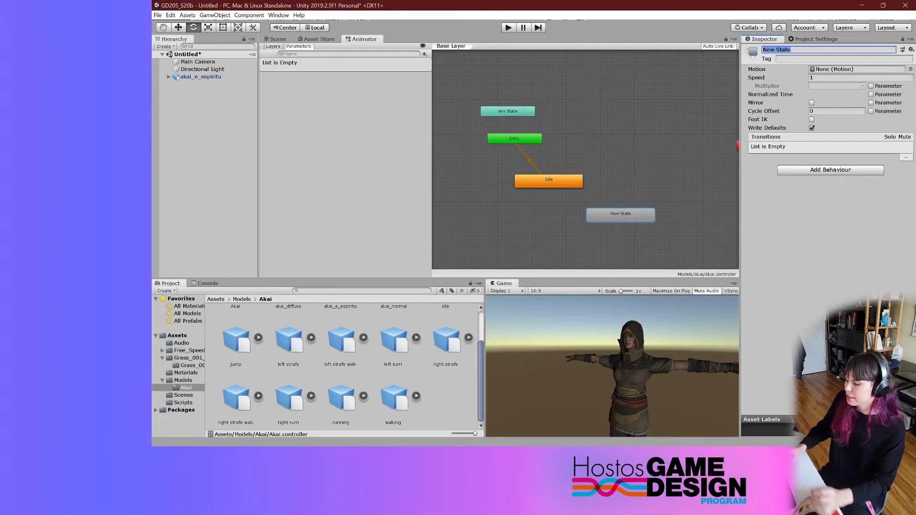
{"action": "type", "text": "Walki"}
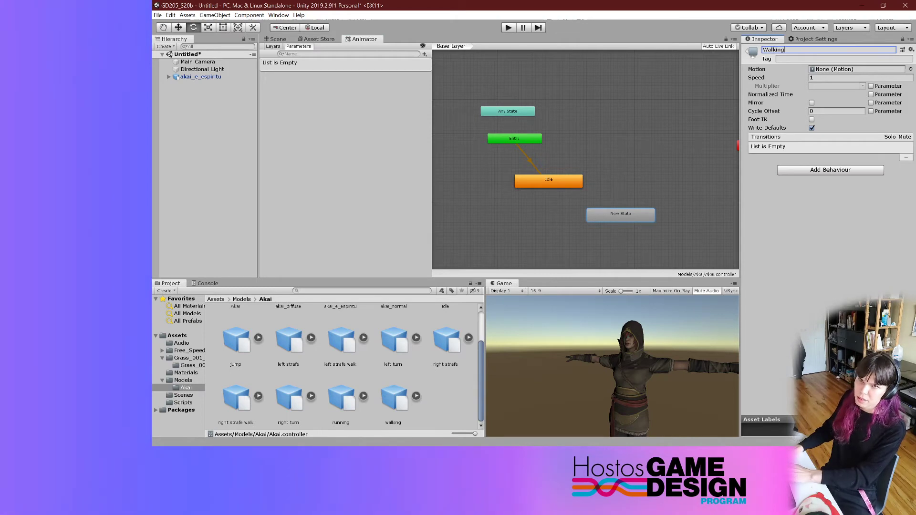
{"action": "key", "text": "Return"}
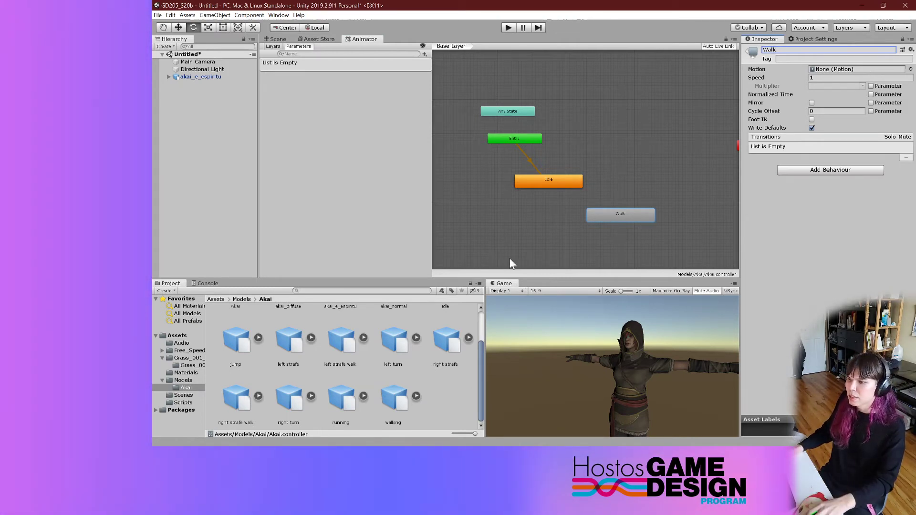
- Assign the mixamo.com clip from Assets/Models/Akai/walking.fbx as the Walk state's motion and locate that clip in the project
{"action": "left_click", "coordinate": [910, 70]}
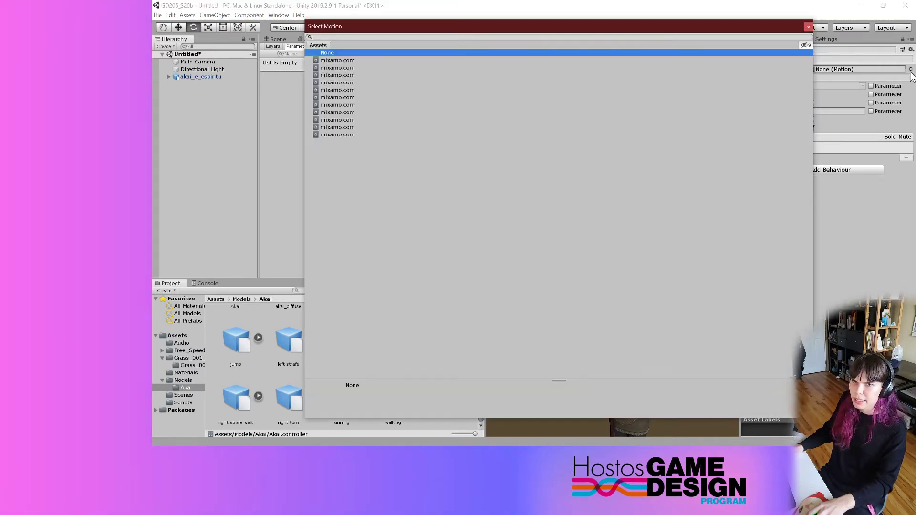
{"action": "key", "text": "Down"}
{"action": "key", "text": "Down"}
{"action": "key", "text": "Down"}
{"action": "key", "text": "Down"}
{"action": "key", "text": "Down"}
{"action": "key", "text": "Down"}
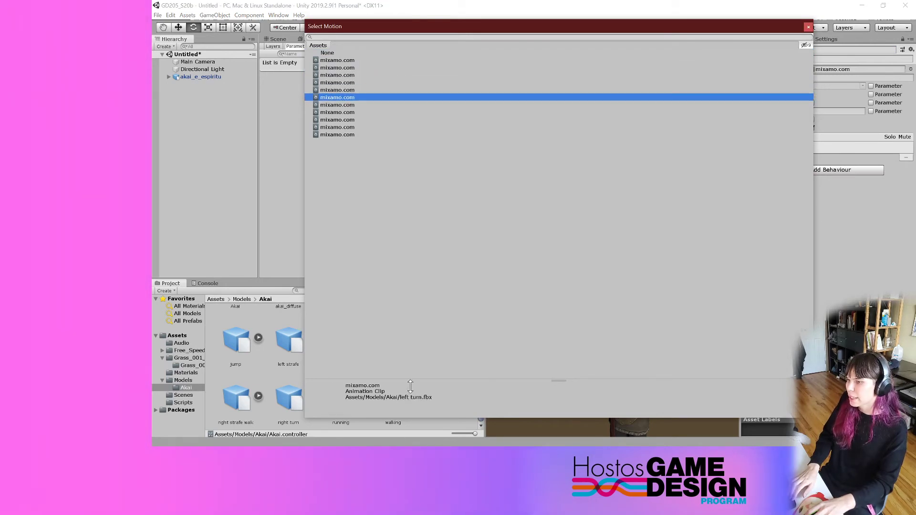
{"action": "key", "text": "Down"}
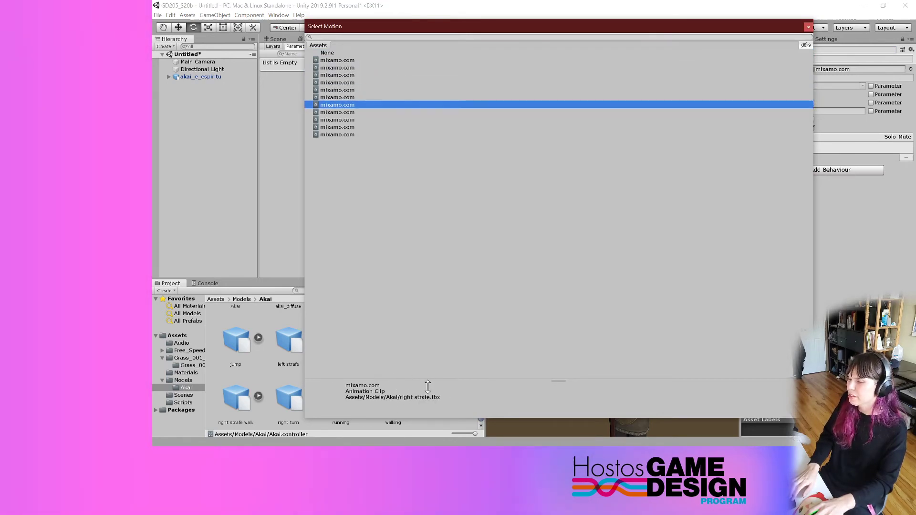
{"action": "key", "text": "Down"}
{"action": "key", "text": "Down"}
{"action": "key", "text": "Down"}
{"action": "key", "text": "Down"}
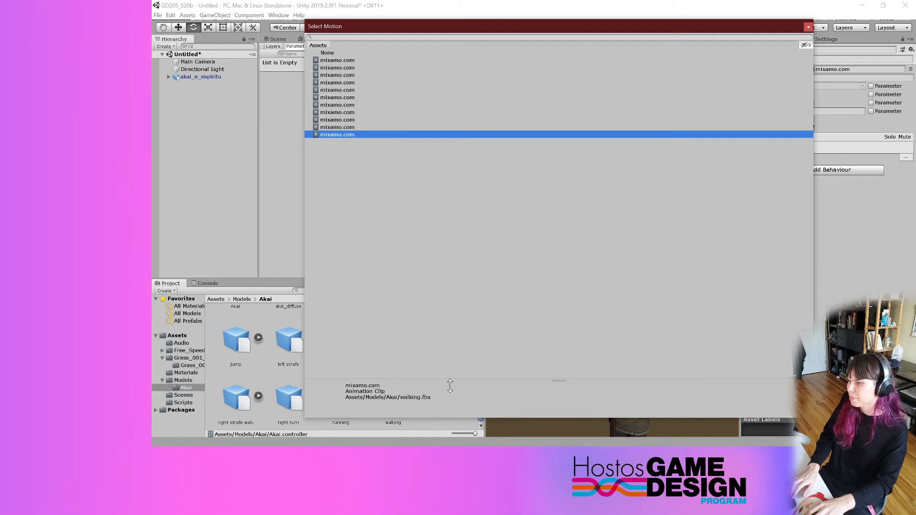
{"action": "double_click", "coordinate": [337, 134]}
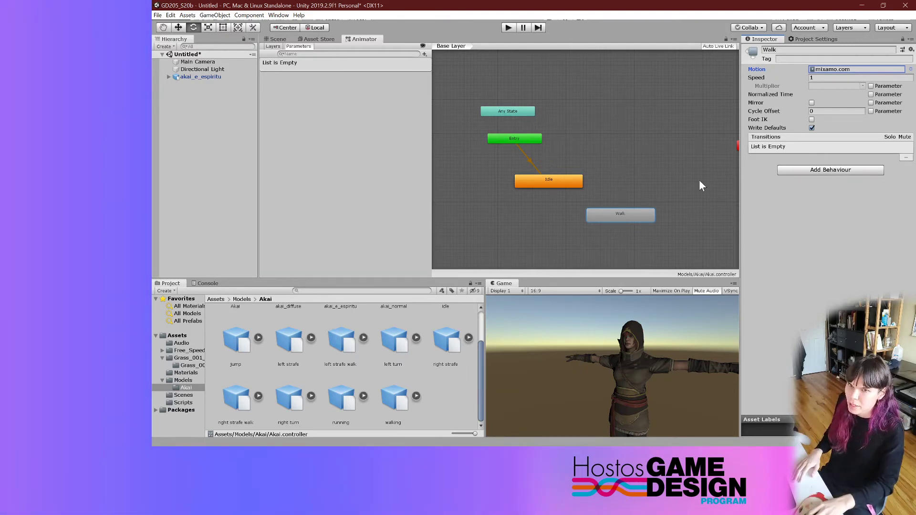
{"action": "left_click", "coordinate": [837, 70]}
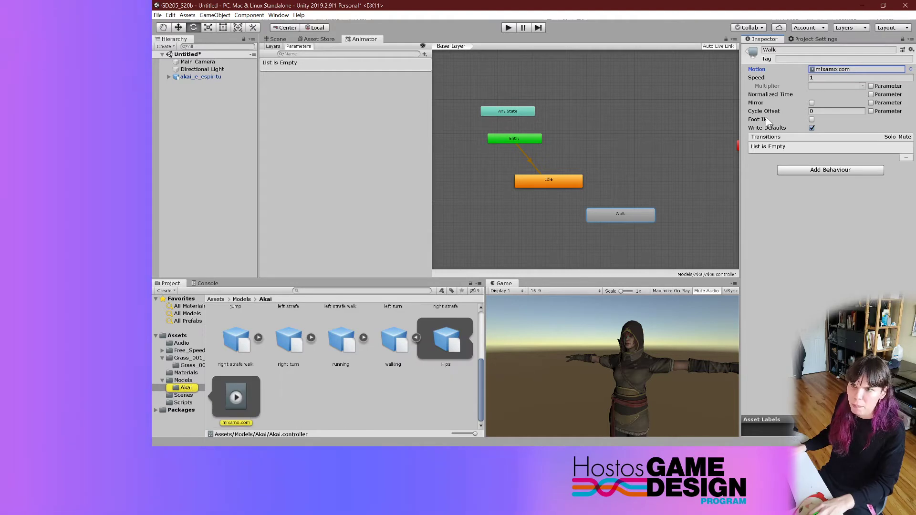
- Examine the Entry node, the Idle state and the default transition connecting them in the state graph
{"action": "scroll", "coordinate": [615, 191], "scroll_direction": "up", "scroll_amount": 3}
{"action": "scroll", "coordinate": [588, 192], "scroll_direction": "down", "scroll_amount": 2}
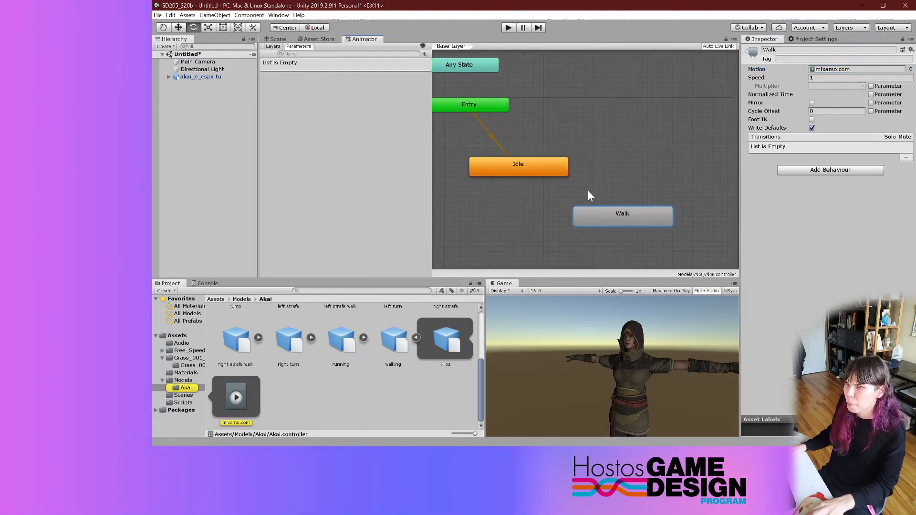
{"action": "left_click", "coordinate": [484, 109]}
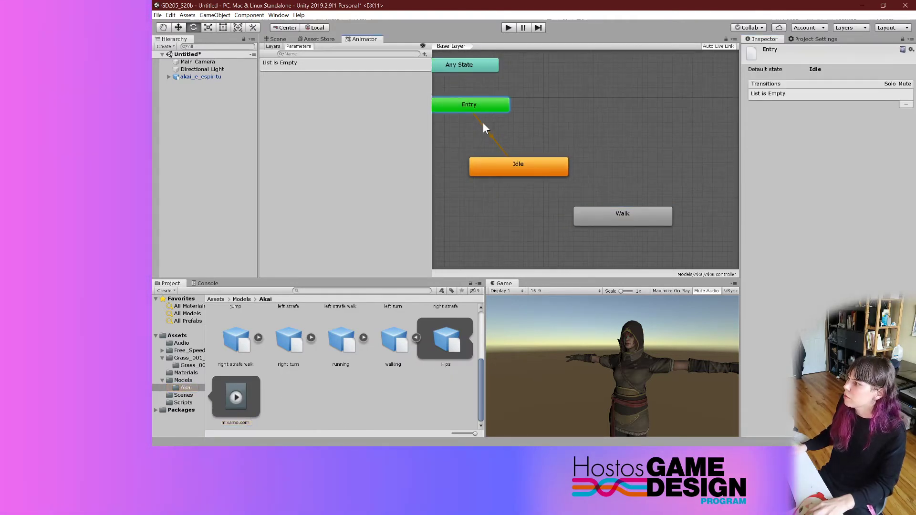
{"action": "left_click", "coordinate": [514, 170]}
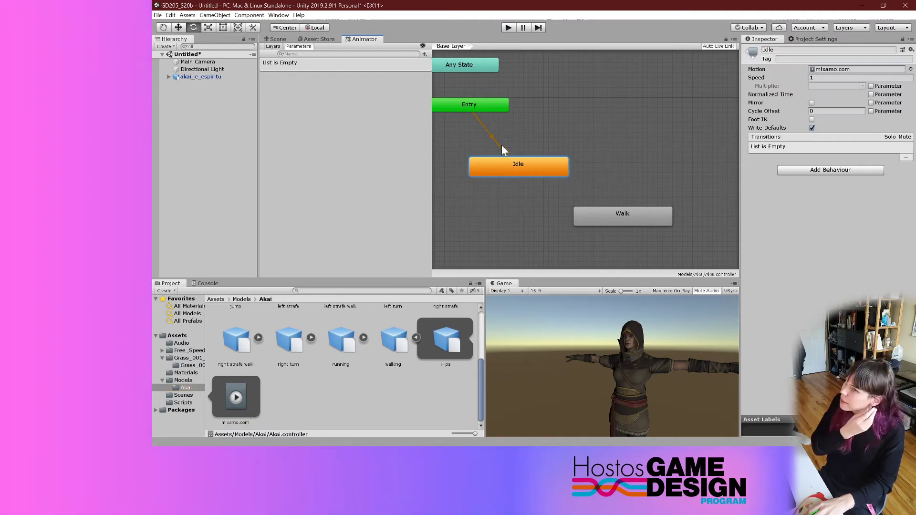
{"action": "left_click", "coordinate": [488, 133]}
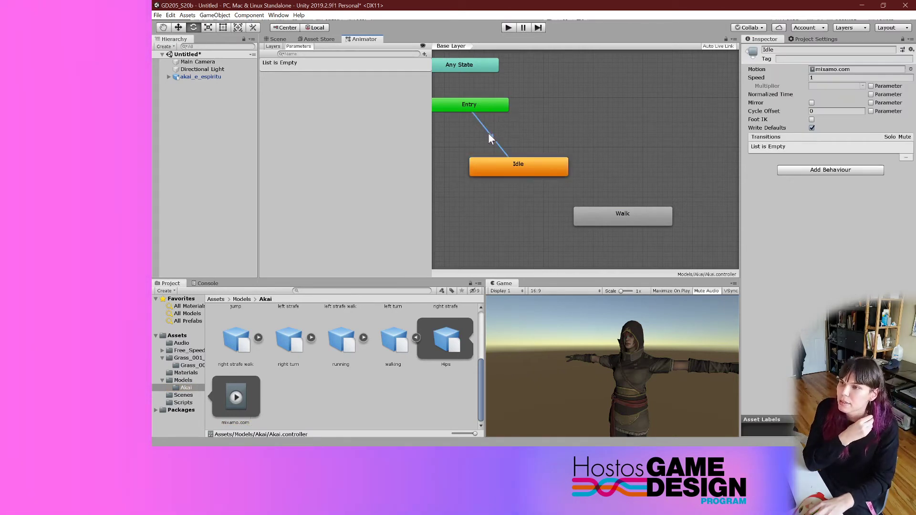
- Create a transition from the Idle state to the Walk state in the Base Layer graph
{"action": "left_click", "coordinate": [533, 173]}
{"action": "left_click", "coordinate": [580, 206]}
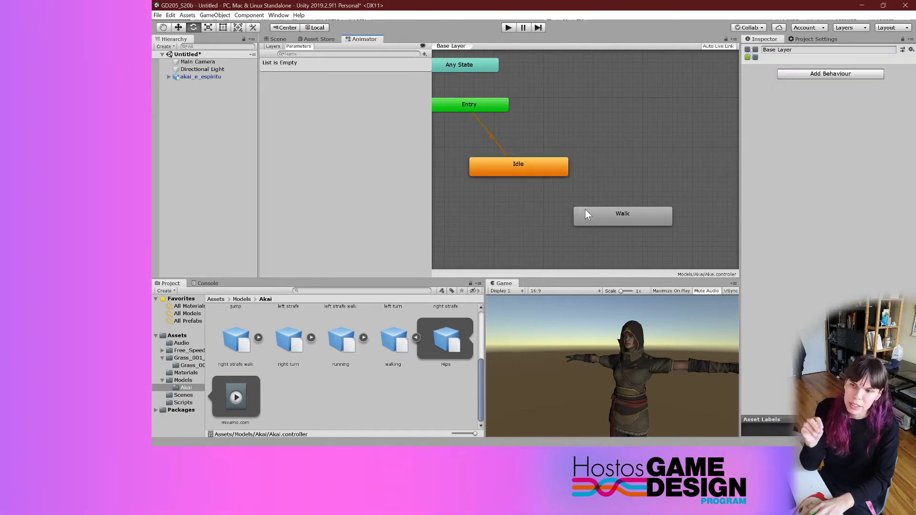
{"action": "left_click", "coordinate": [585, 209]}
{"action": "left_click", "coordinate": [551, 173]}
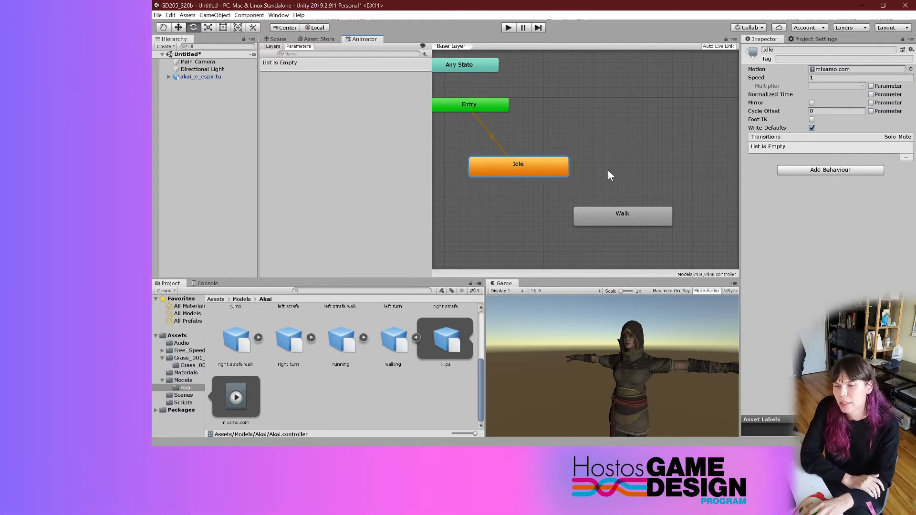
{"action": "left_click", "coordinate": [576, 173]}
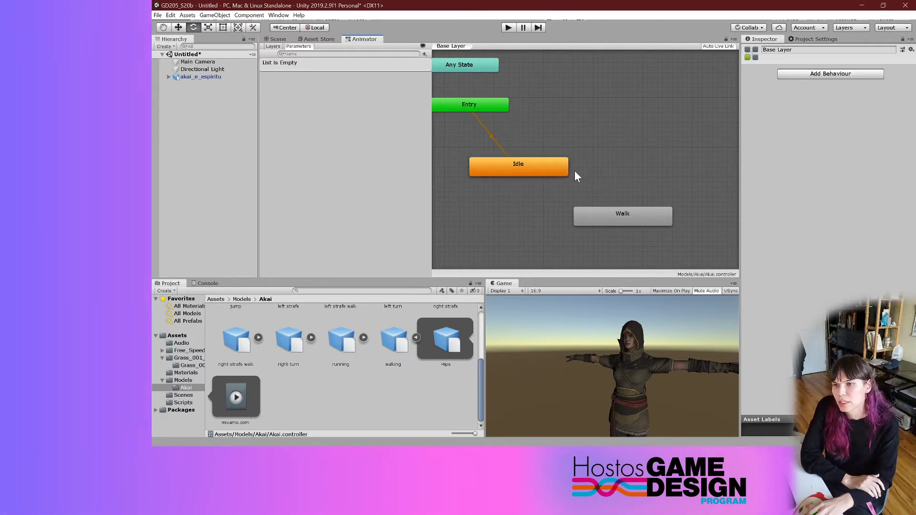
{"action": "left_click", "coordinate": [543, 174]}
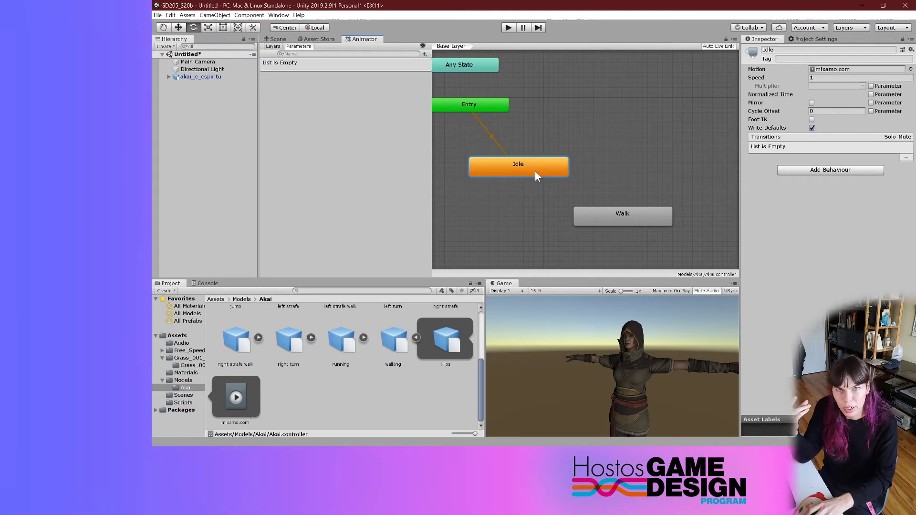
{"action": "right_click", "coordinate": [538, 170]}
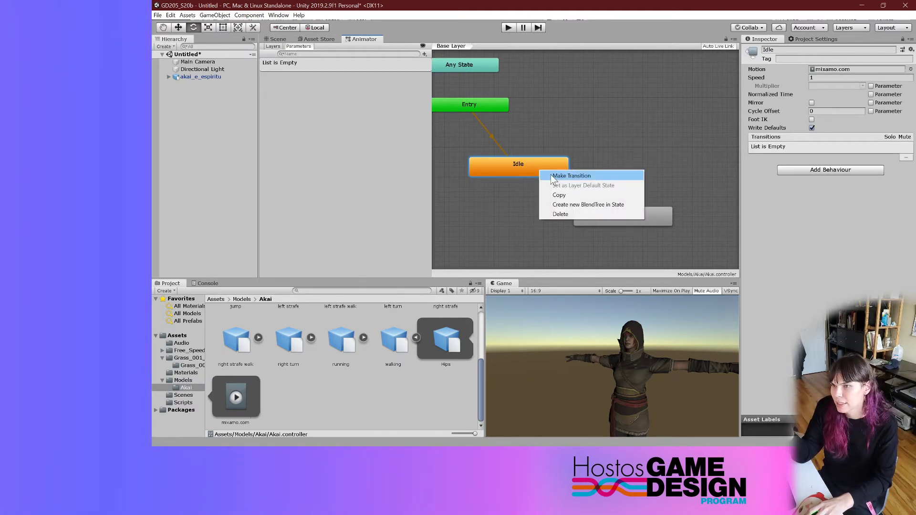
{"action": "left_click", "coordinate": [554, 177]}
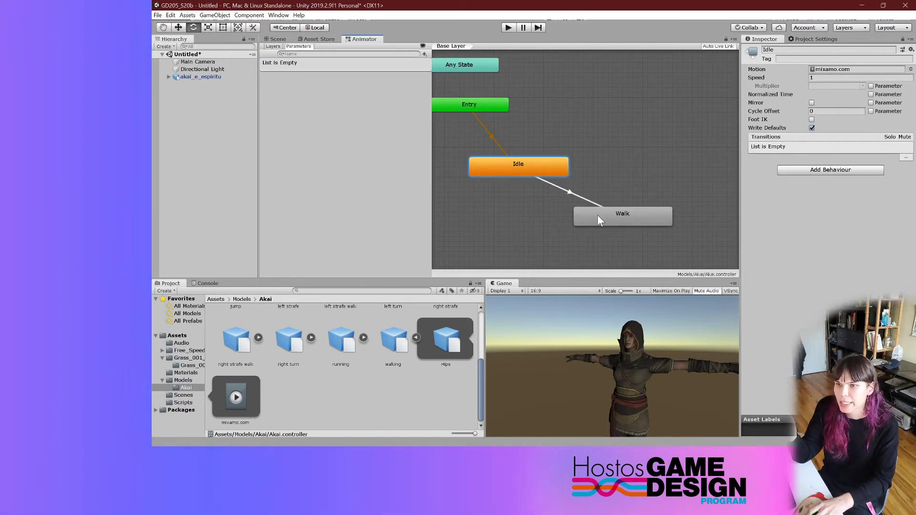
{"action": "left_click", "coordinate": [597, 215]}
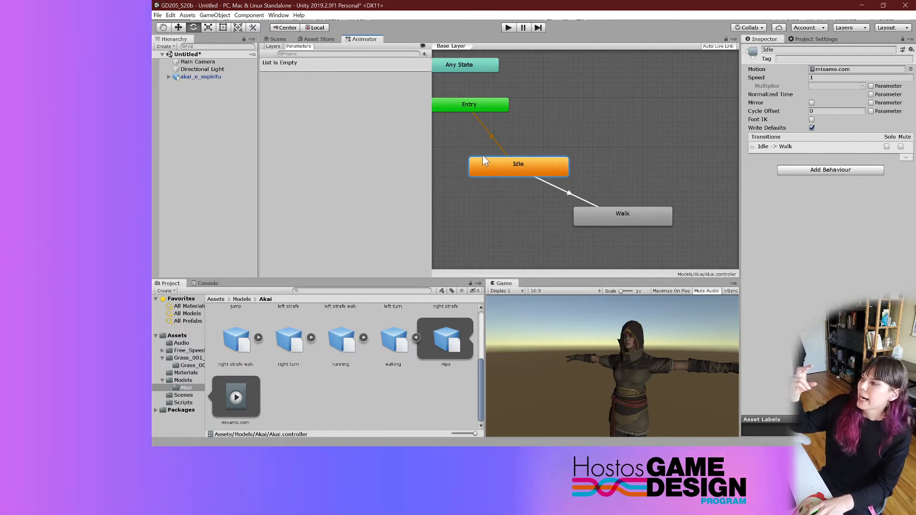
{"action": "right_click", "coordinate": [539, 169]}
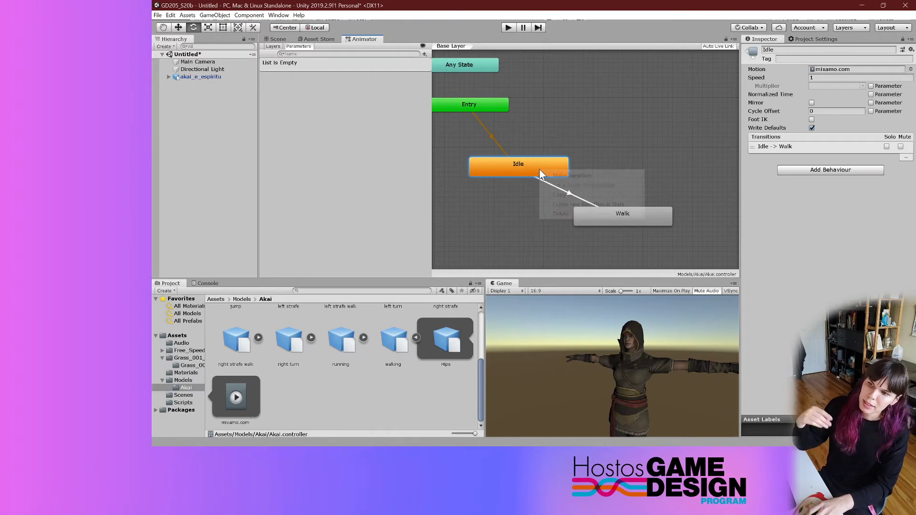
{"action": "left_click", "coordinate": [554, 176]}
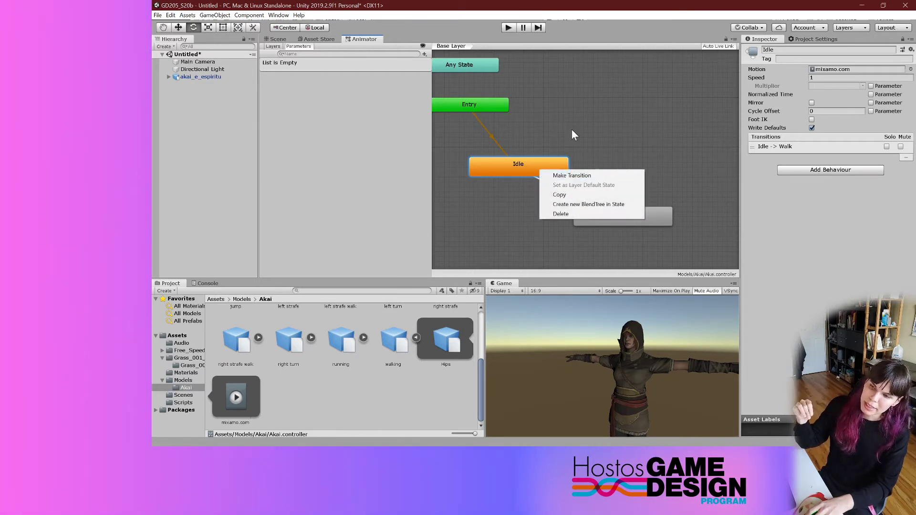
- Move the Walk state so that it sits beneath the Idle state in the graph
{"action": "left_click", "coordinate": [627, 220]}
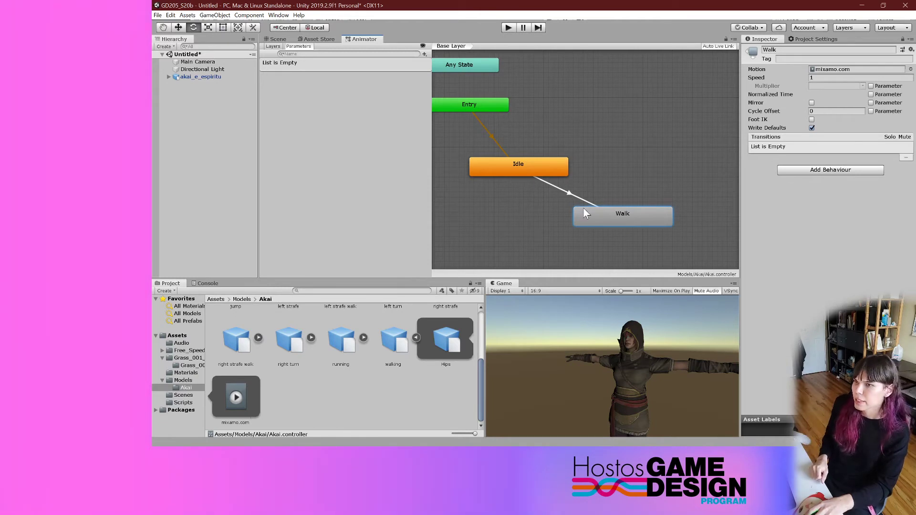
{"action": "left_click_drag", "start_coordinate": [583, 210], "coordinate": [509, 231]}
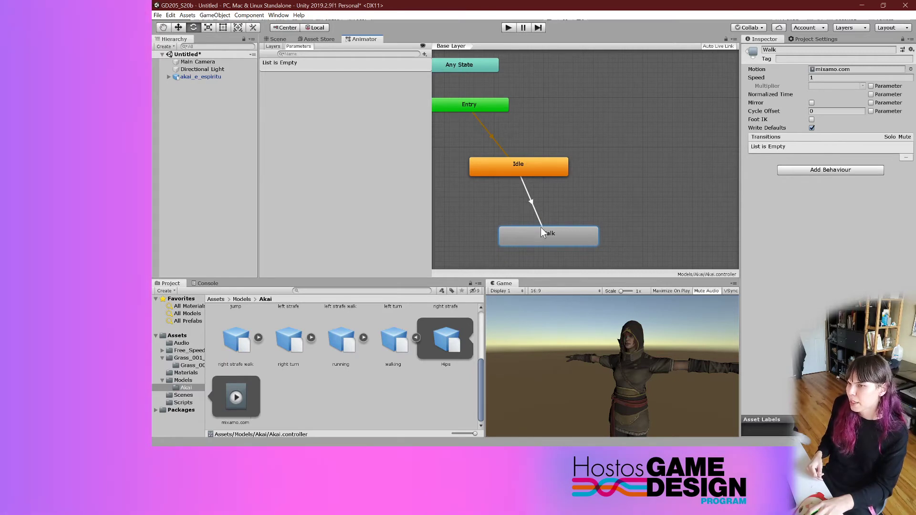
{"action": "left_click_drag", "start_coordinate": [541, 228], "coordinate": [516, 229]}
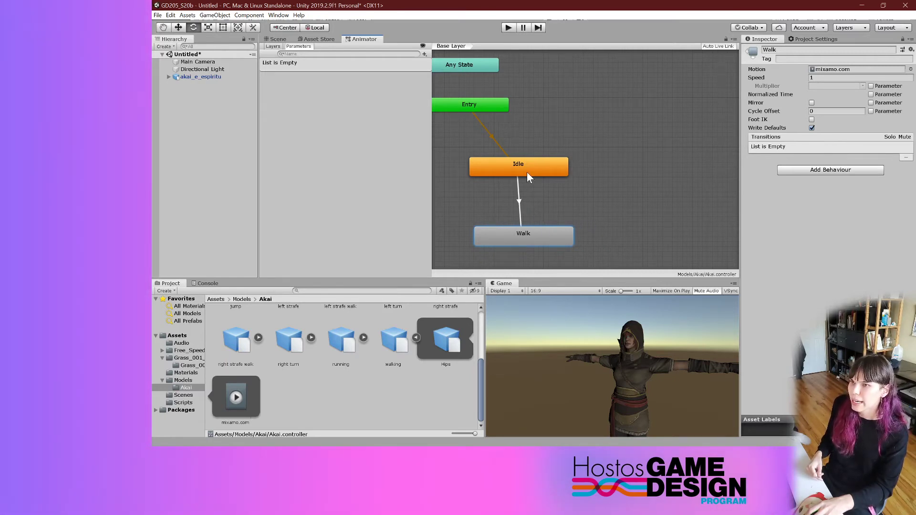
- Create a return transition from Walk to Idle and check the transitions listed for each of the two states
{"action": "right_click", "coordinate": [540, 237]}
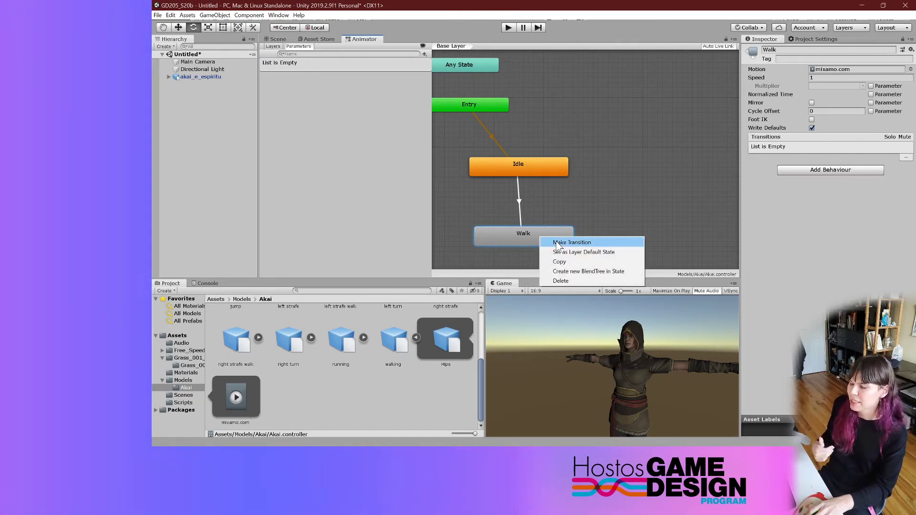
{"action": "left_click", "coordinate": [572, 242]}
{"action": "left_click", "coordinate": [542, 170]}
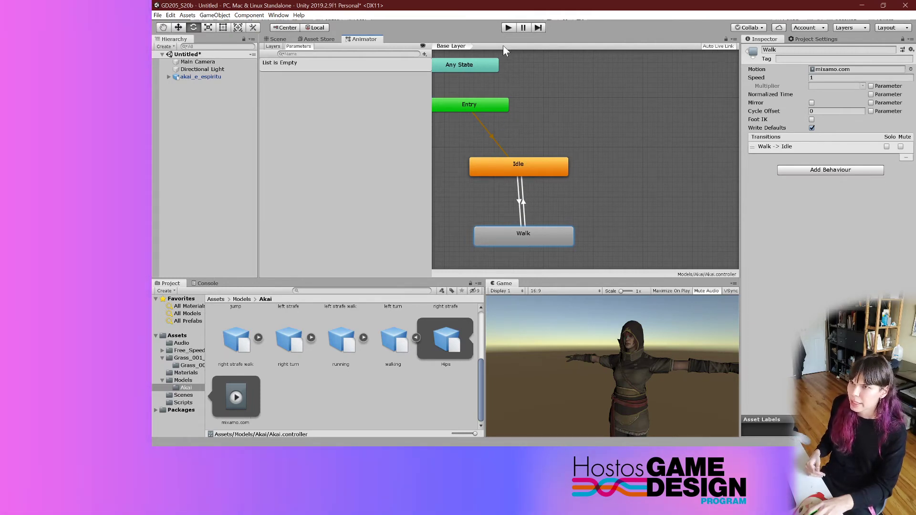
{"action": "left_click", "coordinate": [509, 167]}
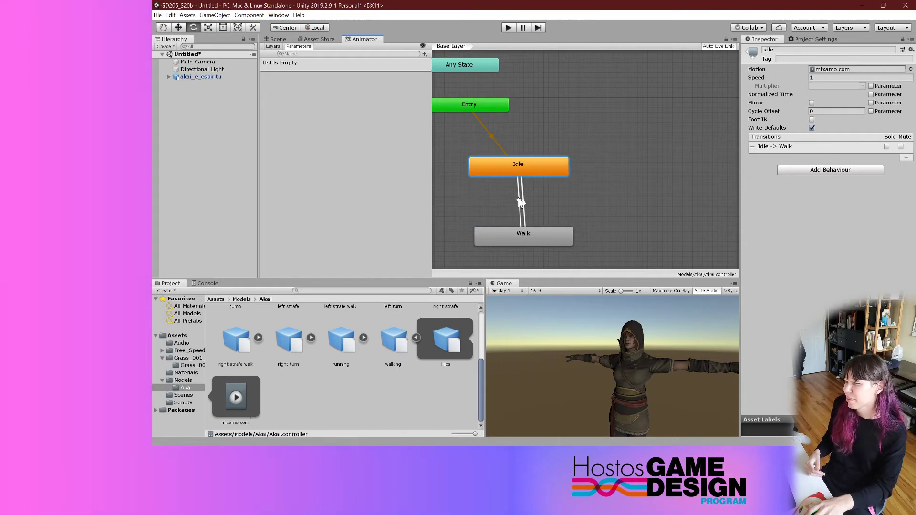
{"action": "left_click", "coordinate": [516, 234]}
{"action": "left_click", "coordinate": [514, 172]}
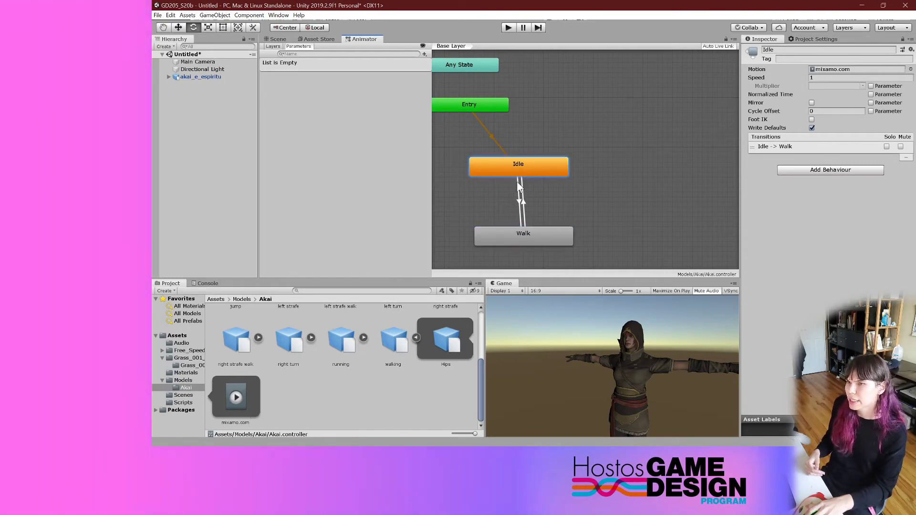
{"action": "left_click", "coordinate": [526, 238]}
- Disable Has Exit Time on the Idle -> Walk transition and align the Walk state directly under Idle
{"action": "left_click", "coordinate": [519, 201]}
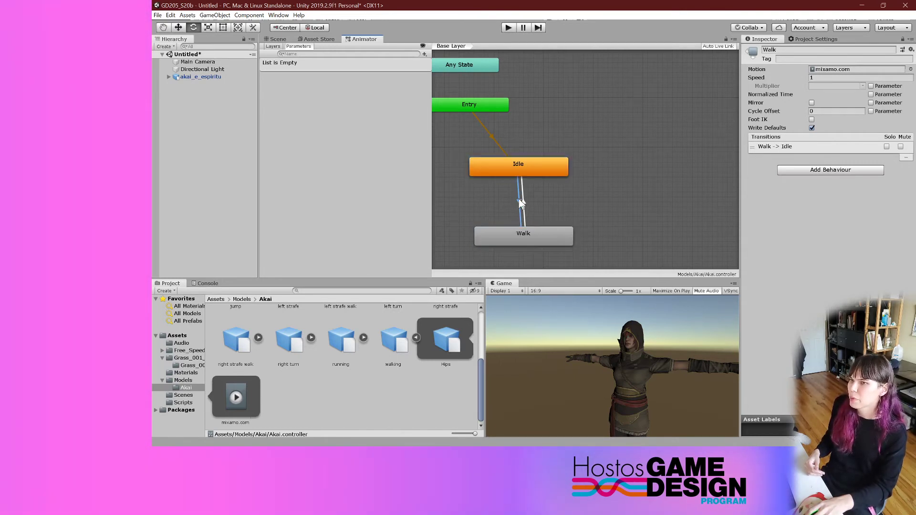
{"action": "middle_click_drag", "start_coordinate": [571, 193], "coordinate": [600, 179]}
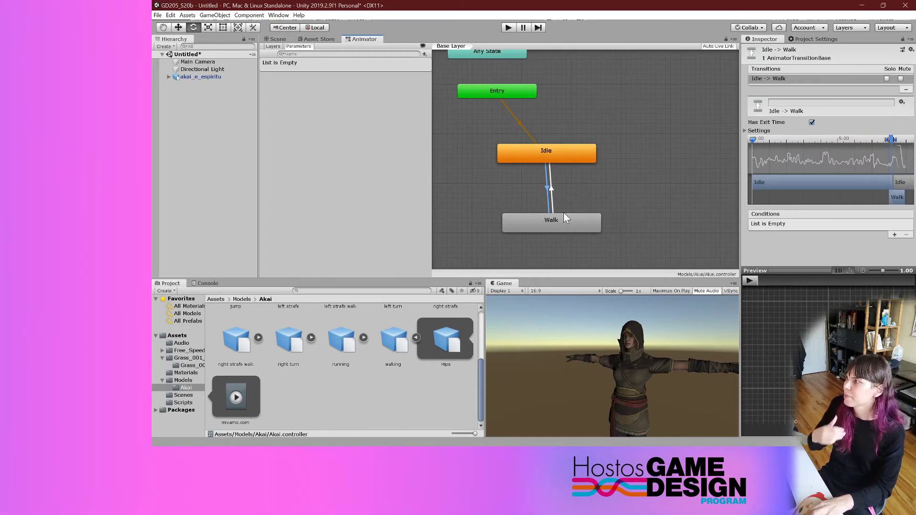
{"action": "scroll", "coordinate": [553, 190], "scroll_direction": "up", "scroll_amount": 5}
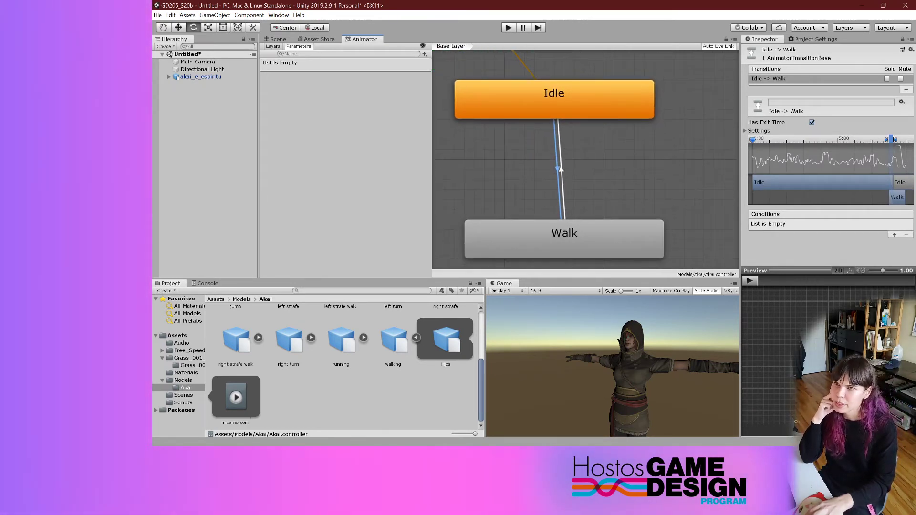
{"action": "scroll", "coordinate": [574, 158], "scroll_direction": "down", "scroll_amount": 2}
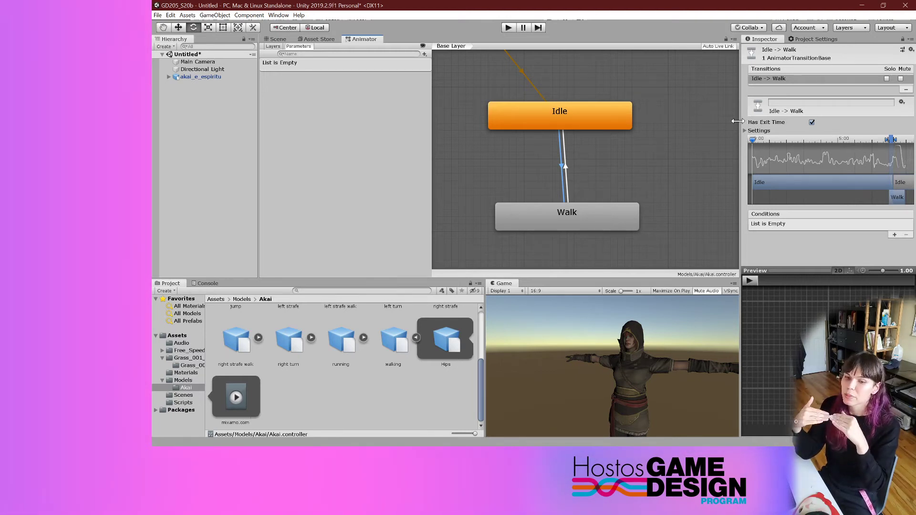
{"action": "left_click", "coordinate": [811, 122]}
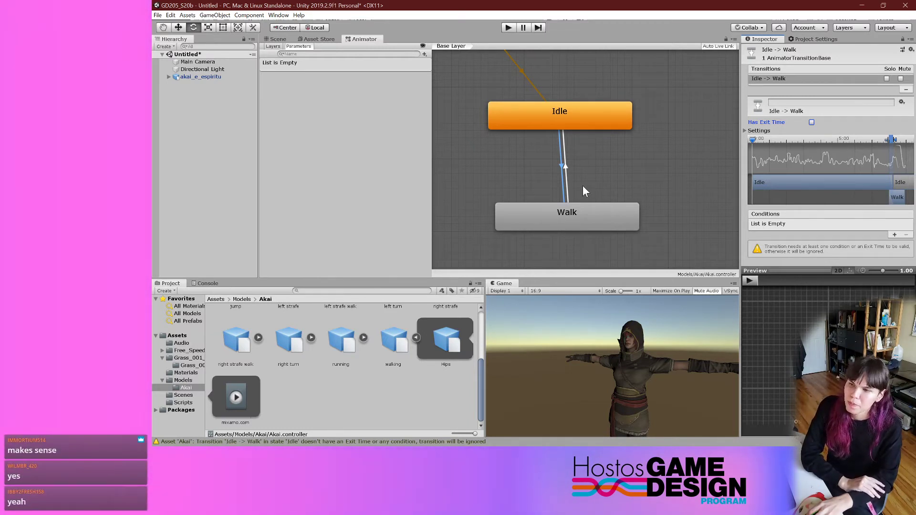
{"action": "left_click_drag", "start_coordinate": [574, 210], "coordinate": [570, 214]}
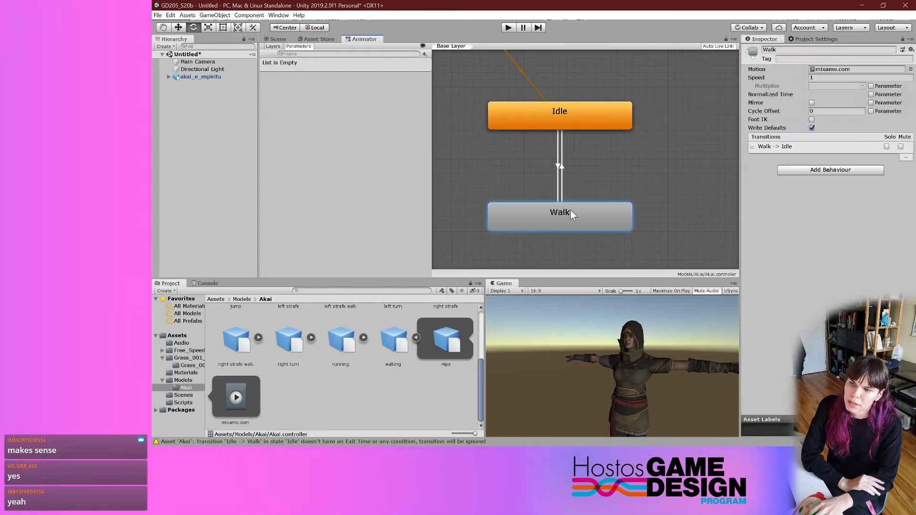
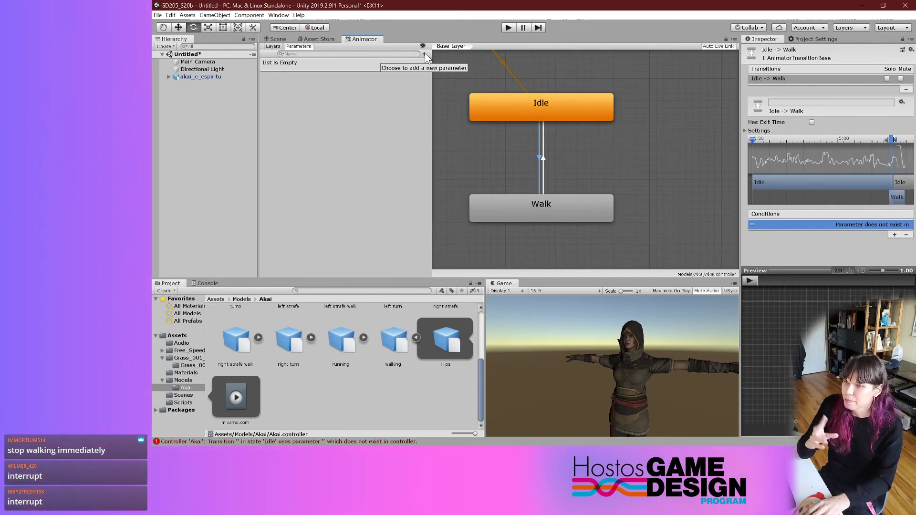
- Open the choice of types for adding a new animator parameter
{"action": "left_click", "coordinate": [425, 53]}
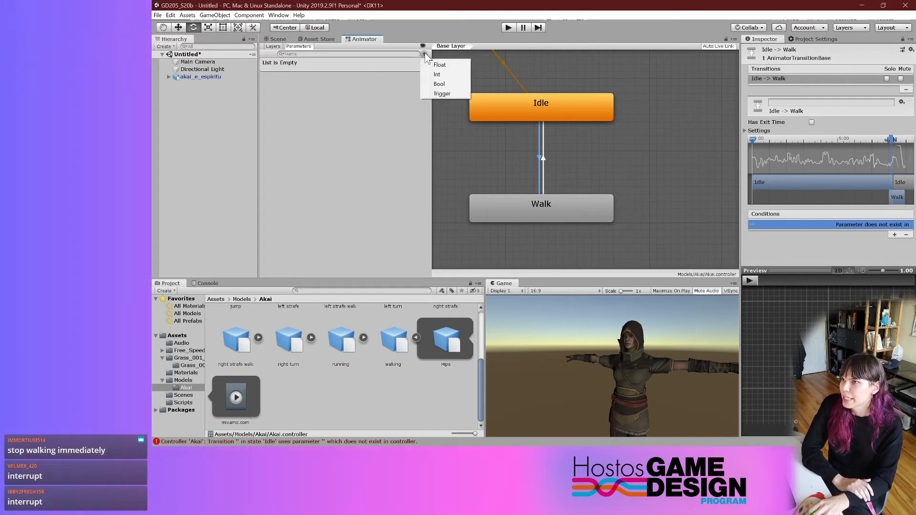
- Add an Int parameter named MoveState to the Animator controller
{"action": "left_click", "coordinate": [445, 74]}
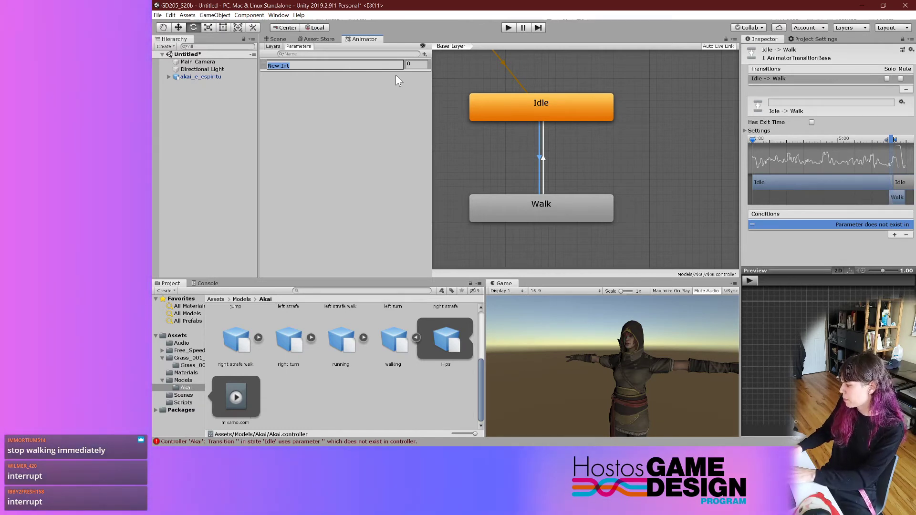
{"action": "type", "text": "MoveState"}
{"action": "key", "text": "Return"}
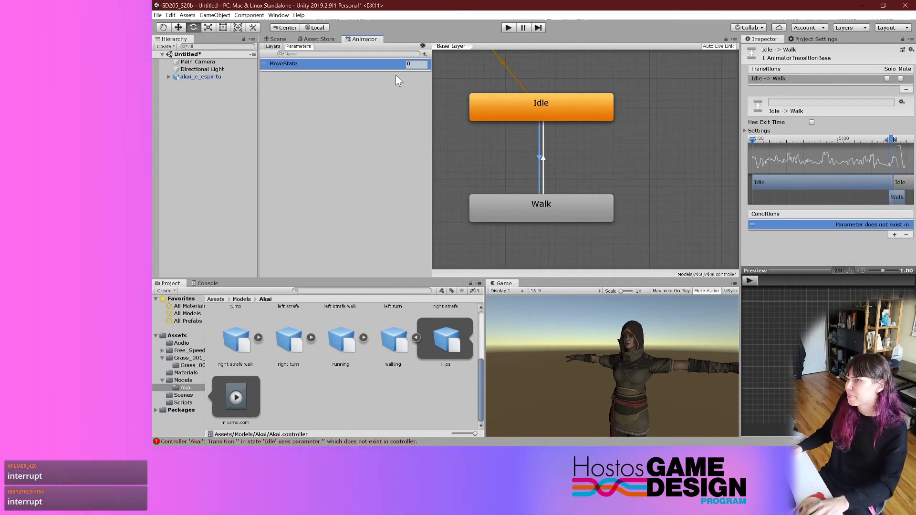
{"action": "left_click", "coordinate": [411, 64]}
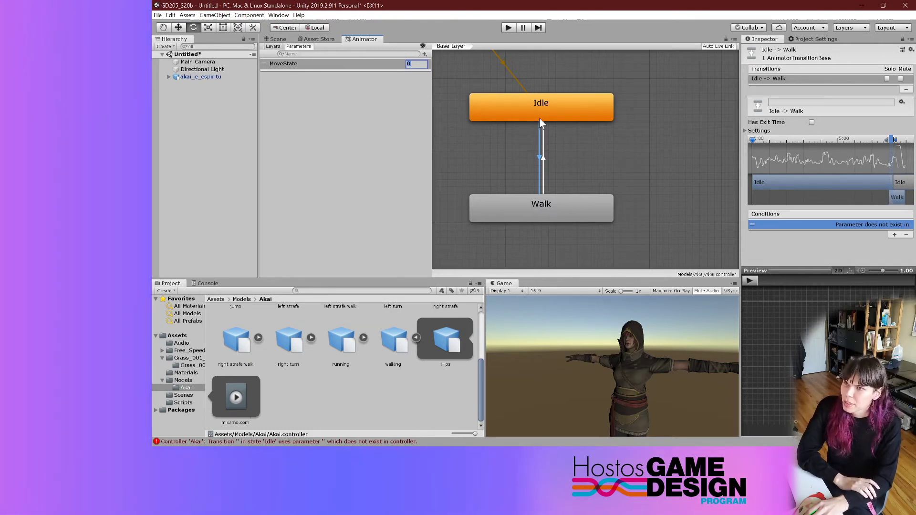
- Set the Idle -> Walk transition's condition to use the MoveState parameter
{"action": "left_click", "coordinate": [540, 157]}
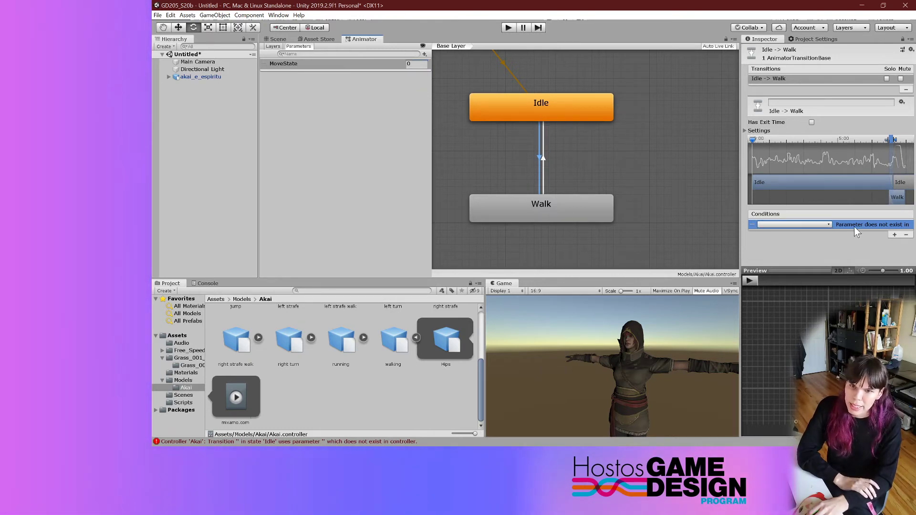
{"action": "left_click", "coordinate": [826, 224]}
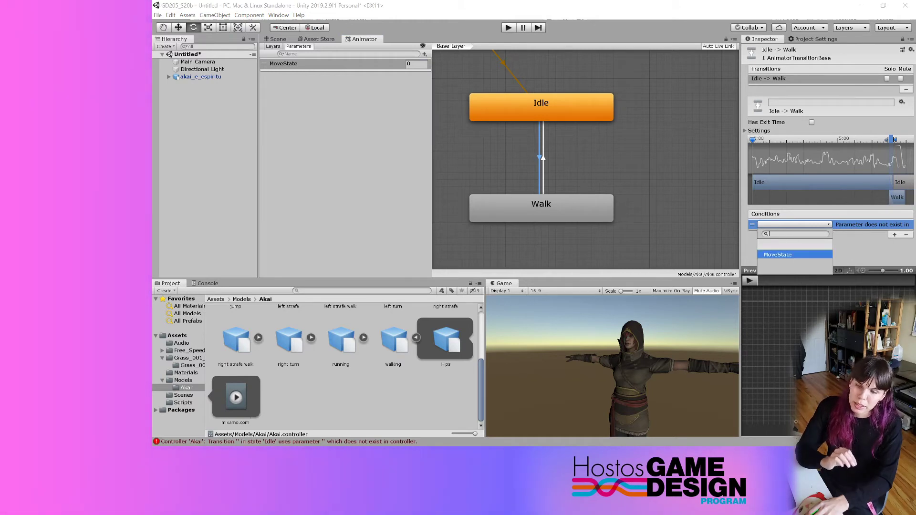
{"action": "left_click", "coordinate": [784, 256]}
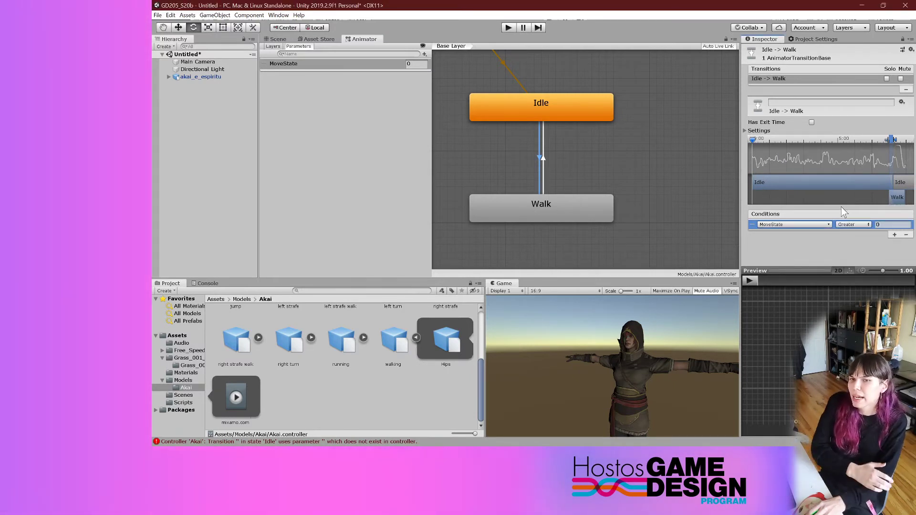
{"action": "left_click", "coordinate": [848, 225]}
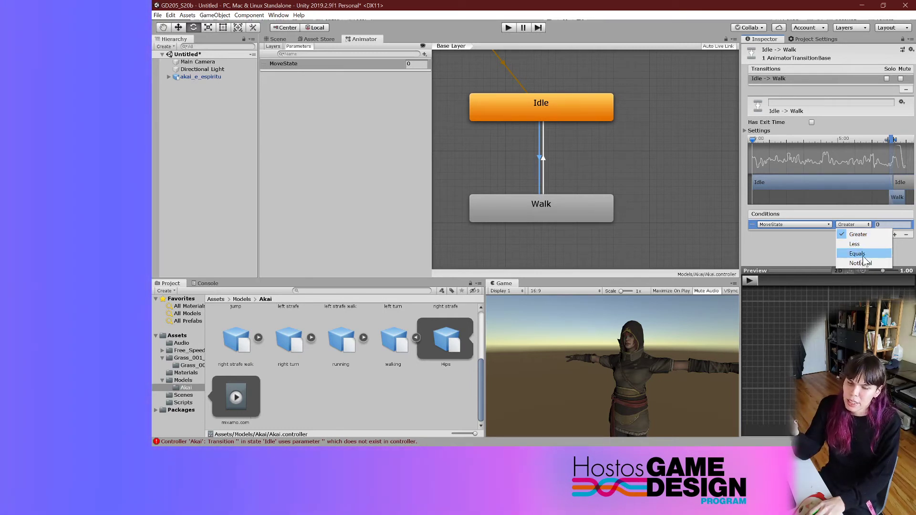
{"action": "left_click", "coordinate": [805, 256]}
{"action": "left_click", "coordinate": [849, 227]}
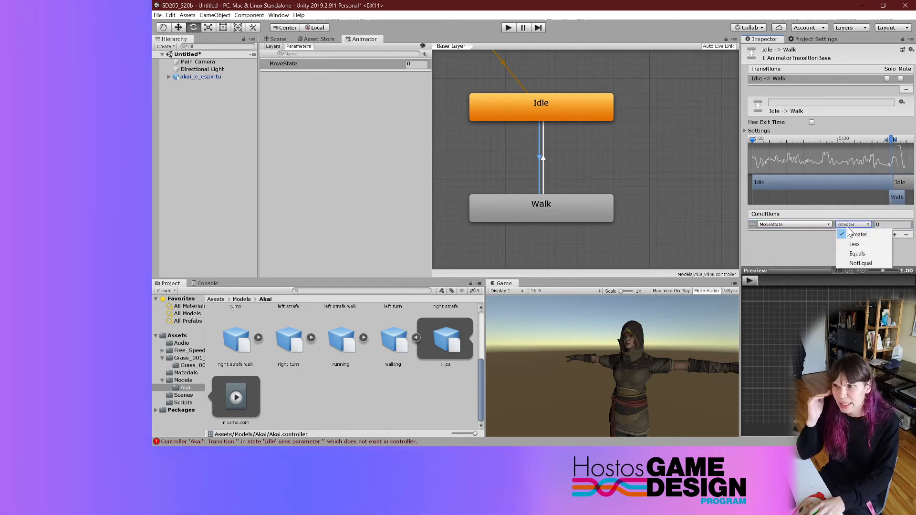
{"action": "left_click", "coordinate": [820, 228]}
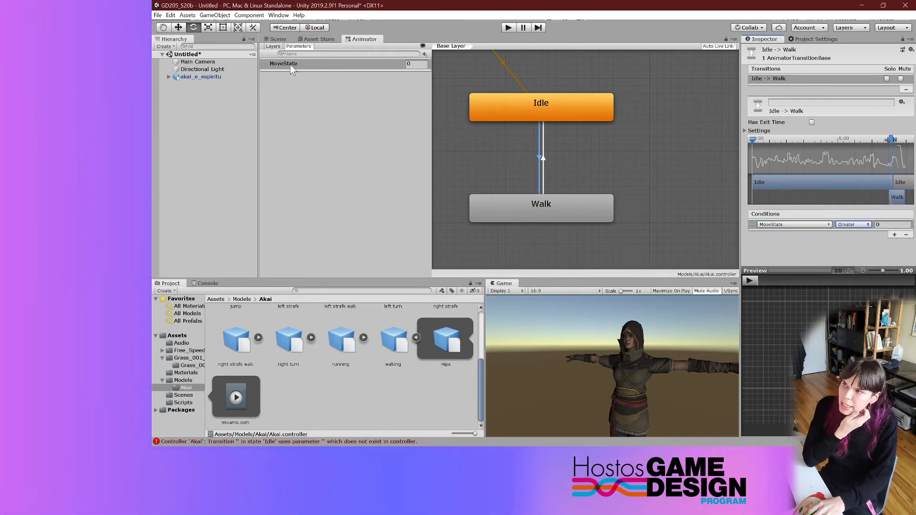
{"action": "left_click", "coordinate": [409, 64]}
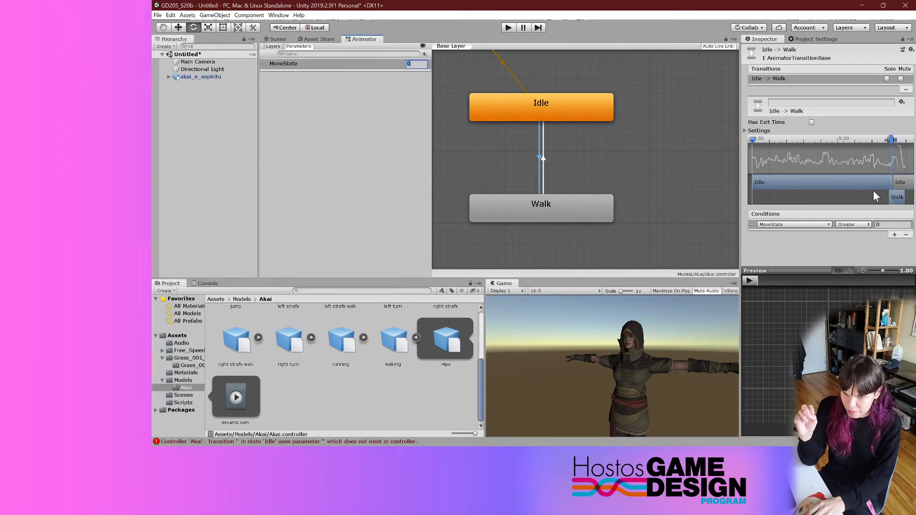
- Set the Idle -> Walk condition so that MoveState Equals 1
{"action": "left_click", "coordinate": [859, 225]}
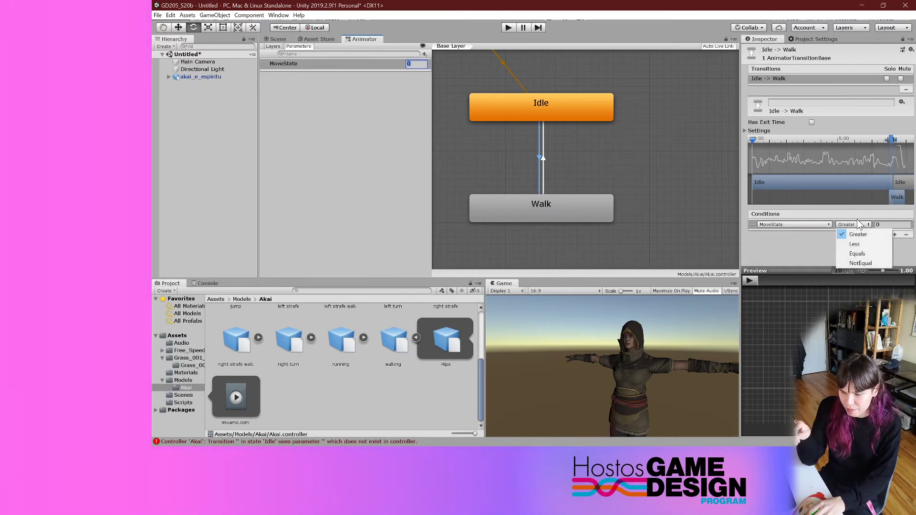
{"action": "left_click", "coordinate": [858, 254]}
{"action": "left_click", "coordinate": [893, 224]}
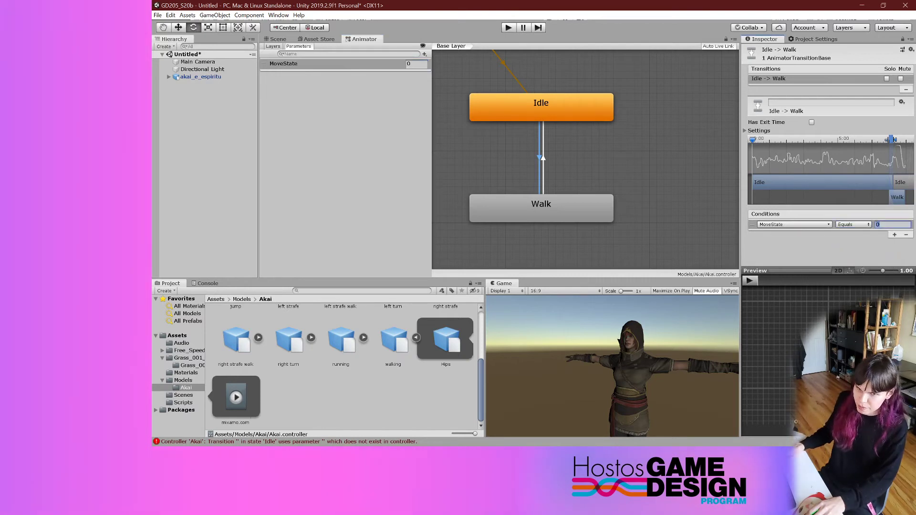
{"action": "type", "text": "1"}
{"action": "key", "text": "Return"}
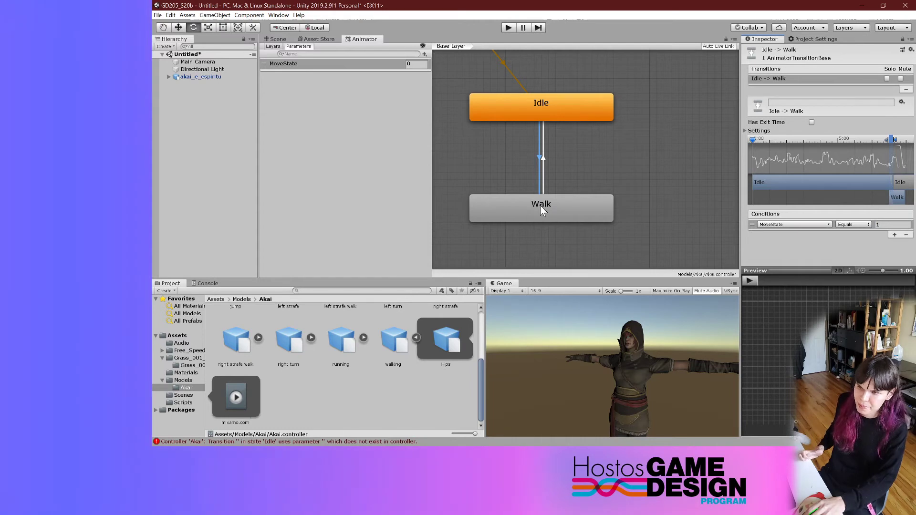
- Add a condition to the Walk -> Idle transition requiring MoveState Equals 0
{"action": "left_click", "coordinate": [543, 161]}
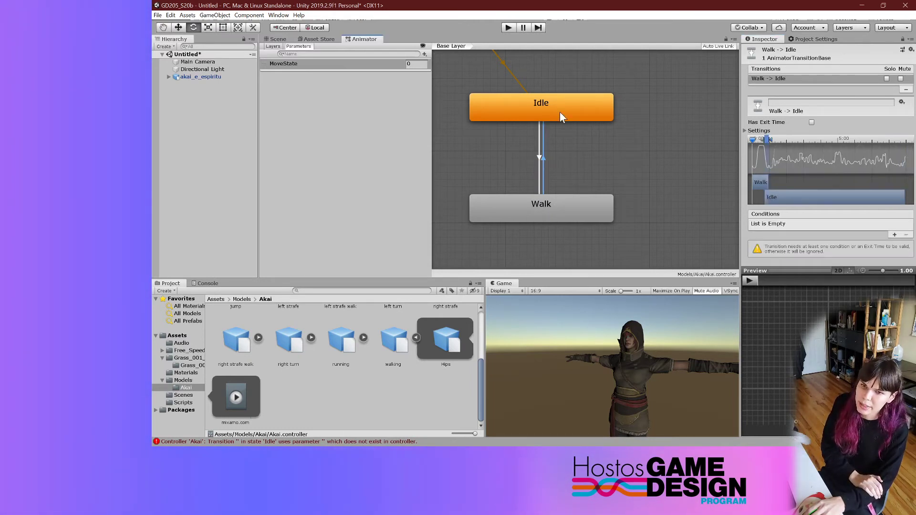
{"action": "left_click", "coordinate": [894, 236]}
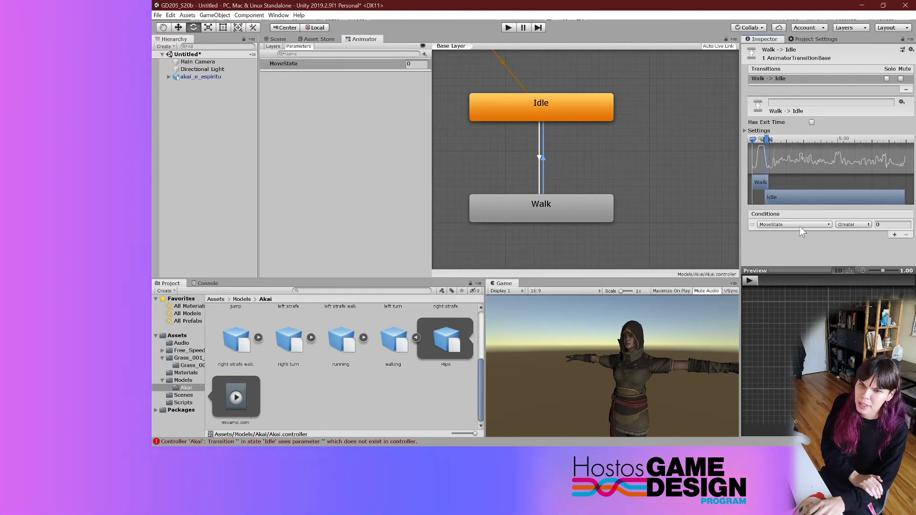
{"action": "left_click", "coordinate": [854, 225]}
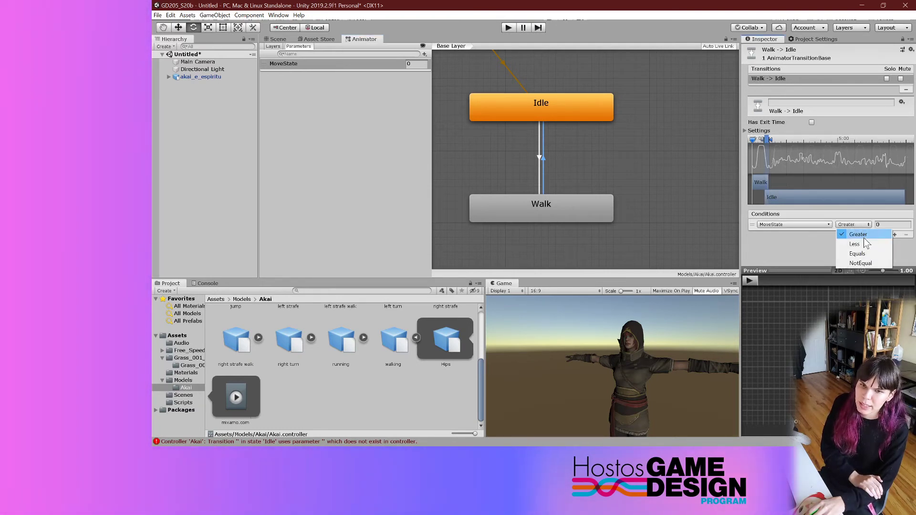
{"action": "left_click", "coordinate": [878, 227]}
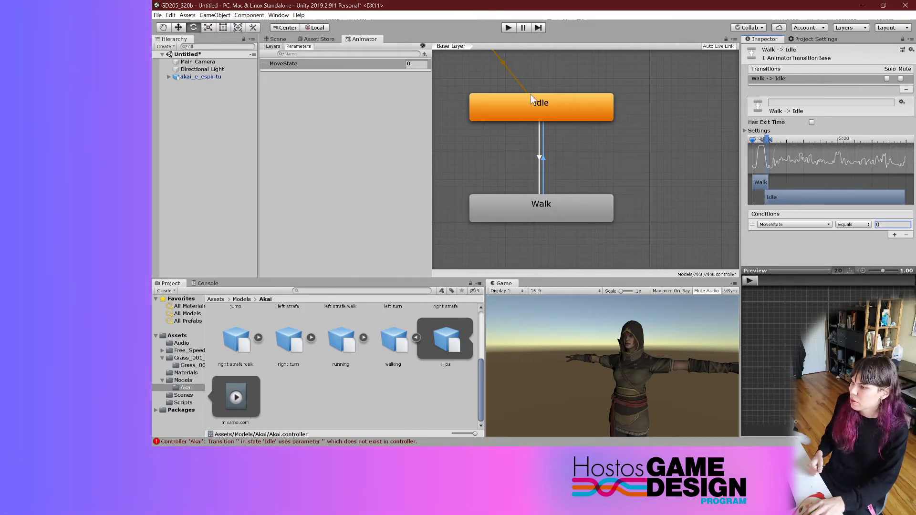
- Start play mode to test the Idle and Walk states in the Animator graph
{"action": "scroll", "coordinate": [557, 131], "scroll_direction": "down", "scroll_amount": 2}
{"action": "left_click", "coordinate": [508, 28]}
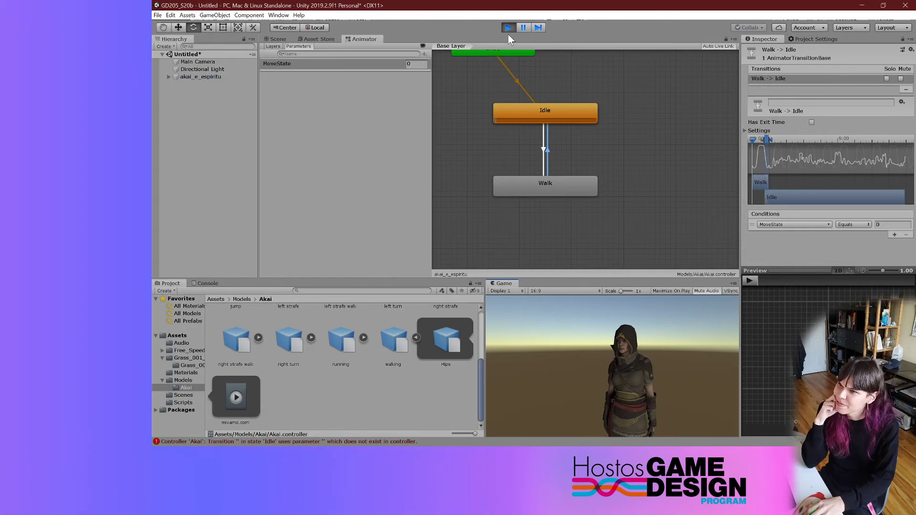
{"action": "scroll", "coordinate": [568, 120], "scroll_direction": "down", "scroll_amount": 3}
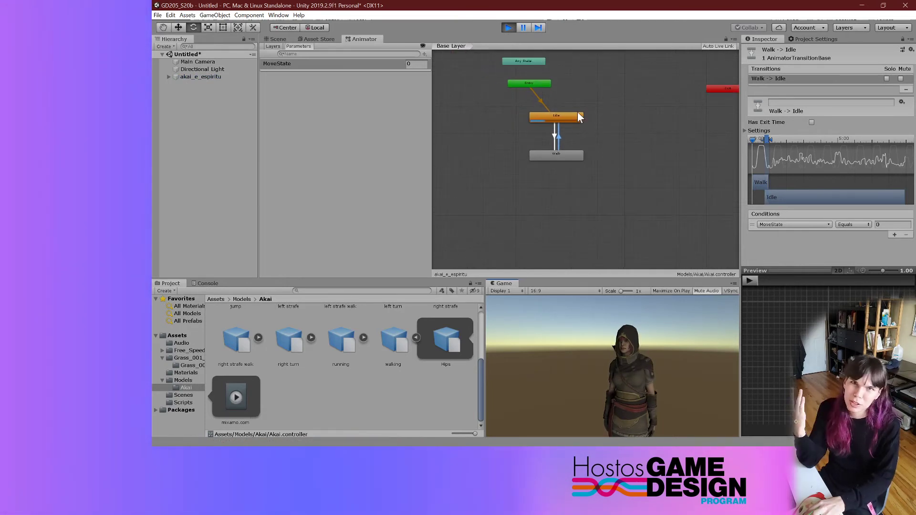
{"action": "middle_click_drag", "start_coordinate": [588, 162], "coordinate": [574, 168]}
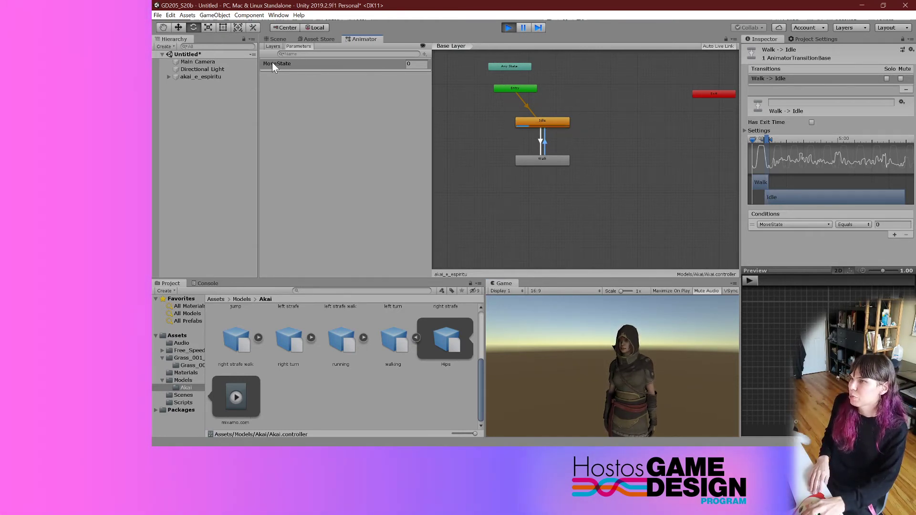
- Set MoveState to 1 during play and check the character's walk in the Scene view
{"action": "left_click", "coordinate": [417, 63]}
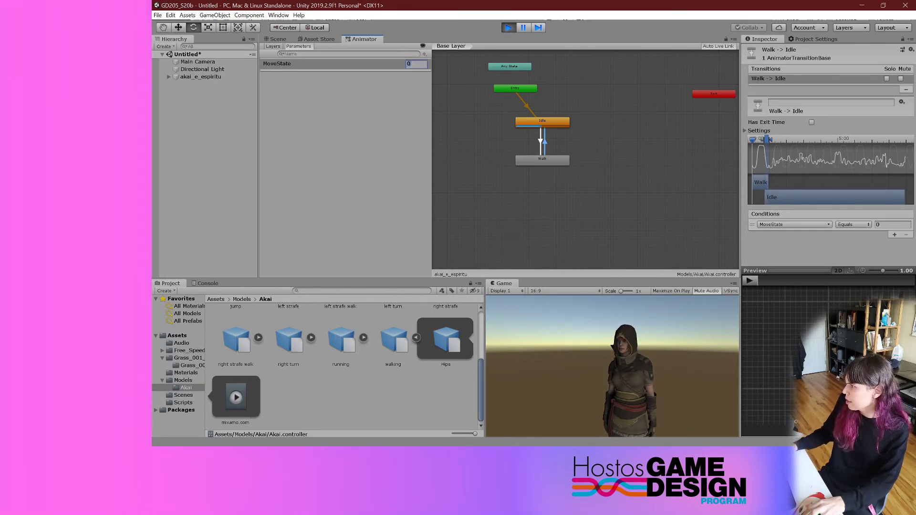
{"action": "type", "text": "1"}
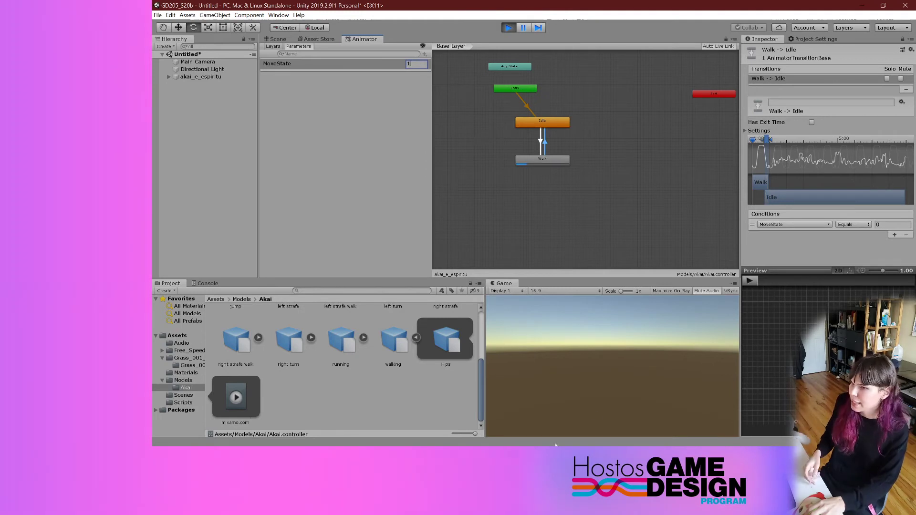
{"action": "left_click", "coordinate": [284, 37]}
{"action": "right_click_drag", "start_coordinate": [539, 145], "coordinate": [847, 137]}
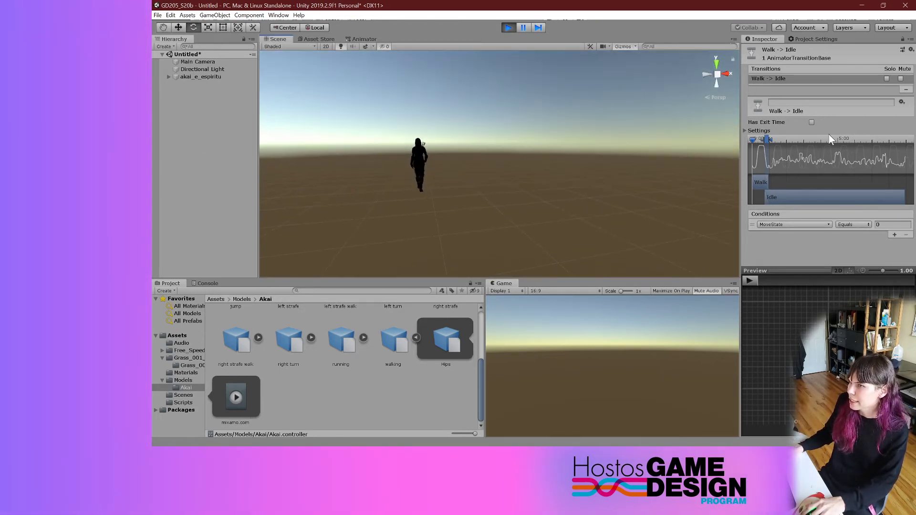
- Set MoveState to 0 during play and check the character's idle pose in the Scene view
{"action": "left_click", "coordinate": [375, 40]}
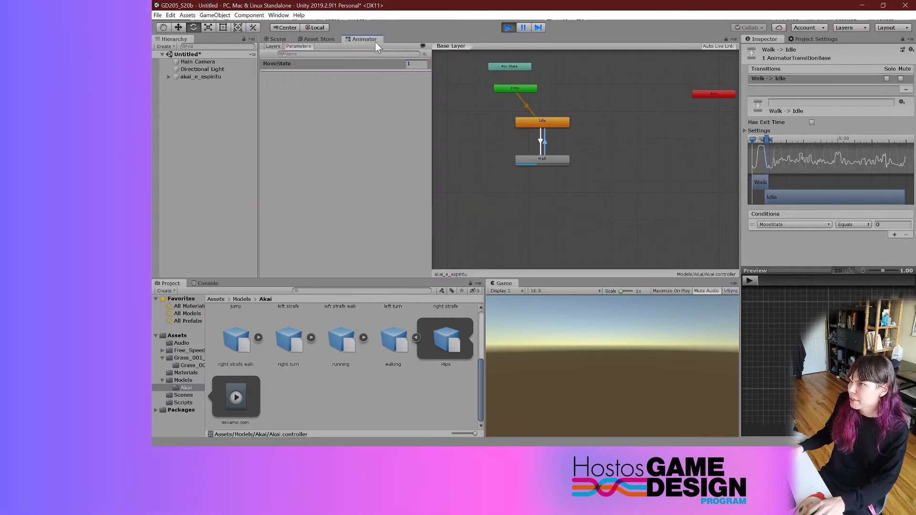
{"action": "left_click", "coordinate": [416, 63]}
{"action": "type", "text": "0"}
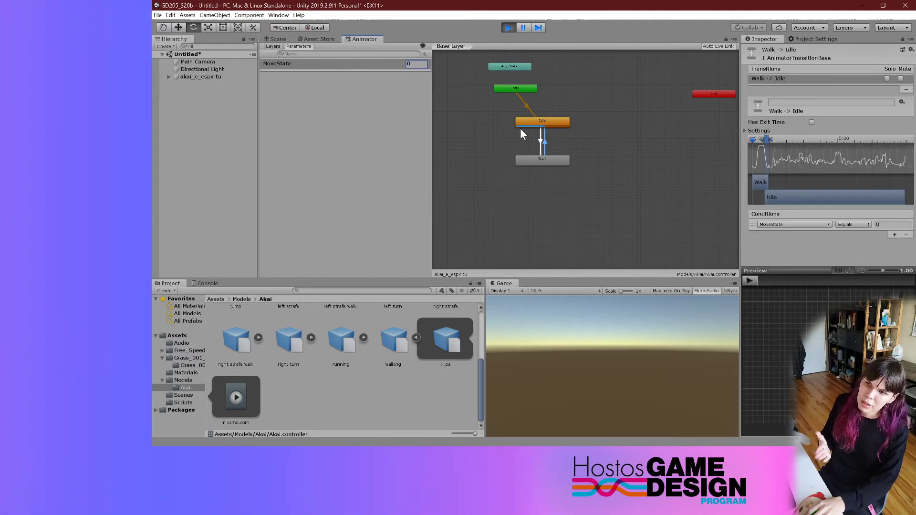
{"action": "left_click", "coordinate": [282, 38]}
{"action": "right_click_drag", "start_coordinate": [370, 89], "coordinate": [548, 110]}
{"action": "right_click_drag", "start_coordinate": [200, 105], "coordinate": [193, 107]}
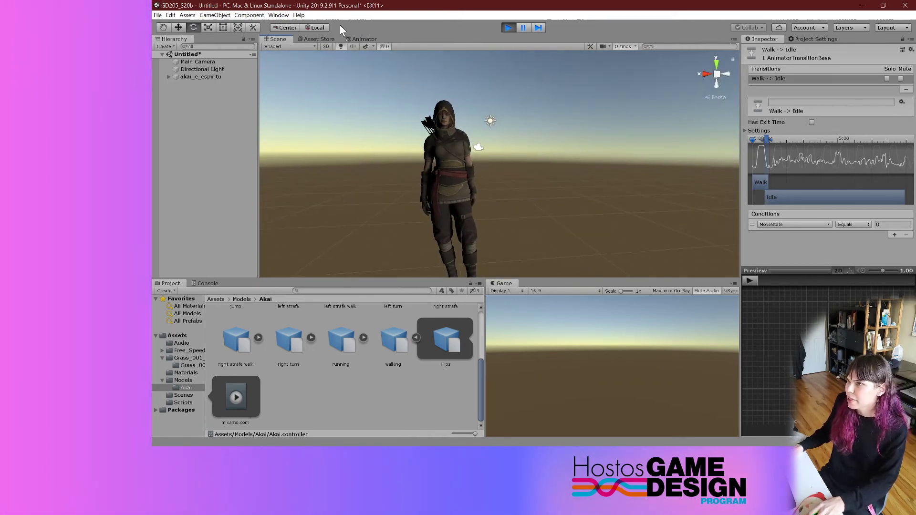
- Return to the Animator graph and stop play mode
{"action": "left_click", "coordinate": [363, 38]}
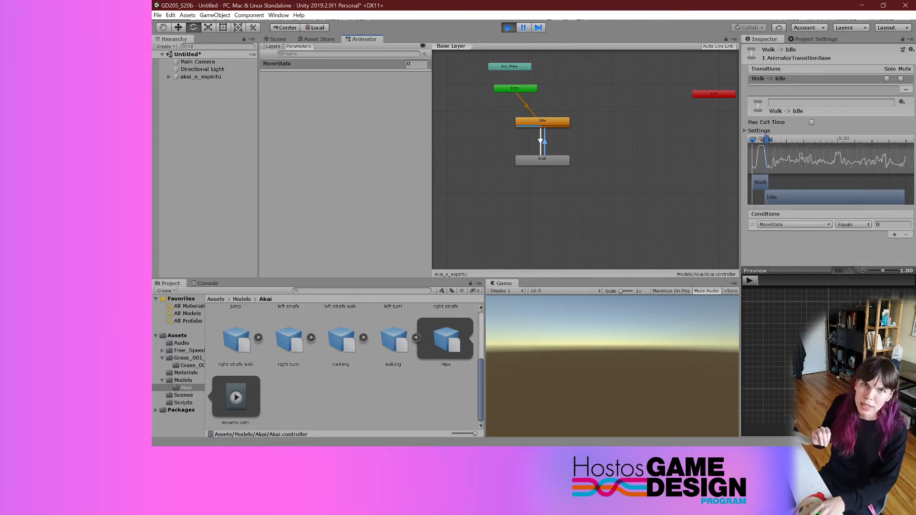
{"action": "left_click", "coordinate": [410, 64]}
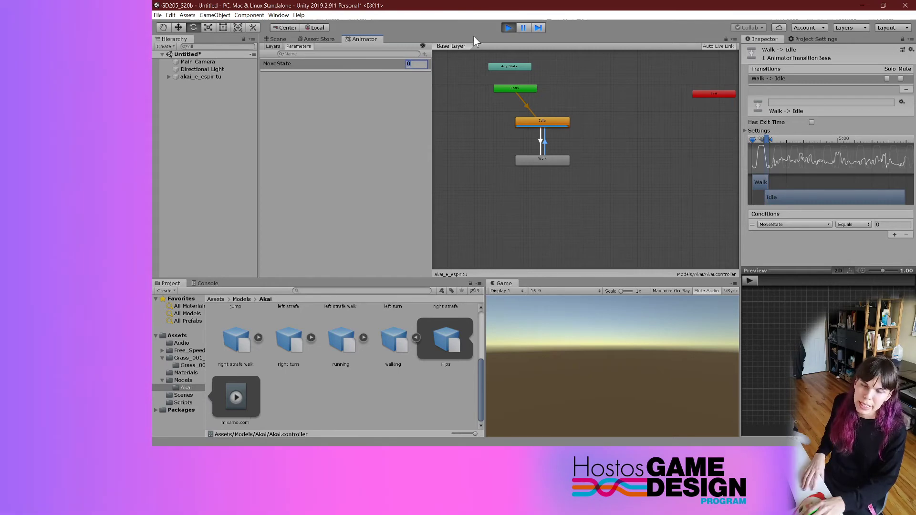
{"action": "left_click", "coordinate": [508, 27]}
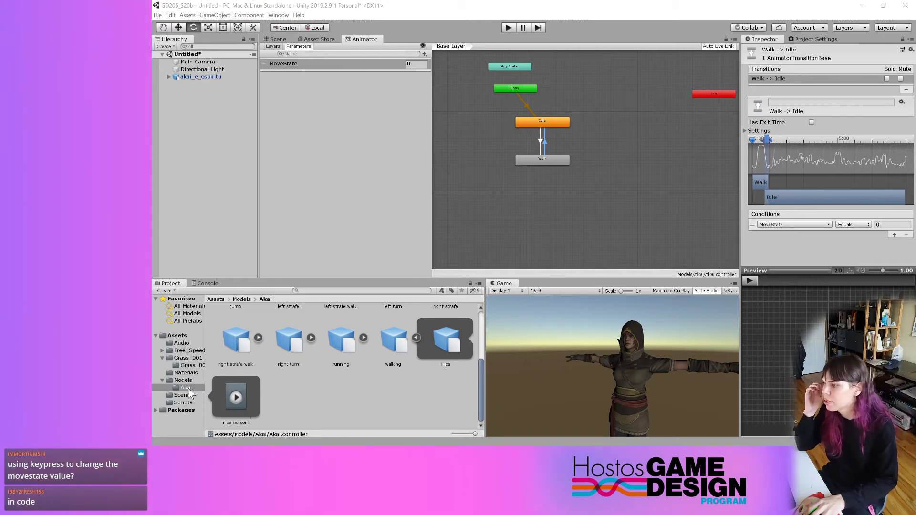
- Create a C# script named AkaiMove in the Scripts folder
{"action": "left_click", "coordinate": [184, 402]}
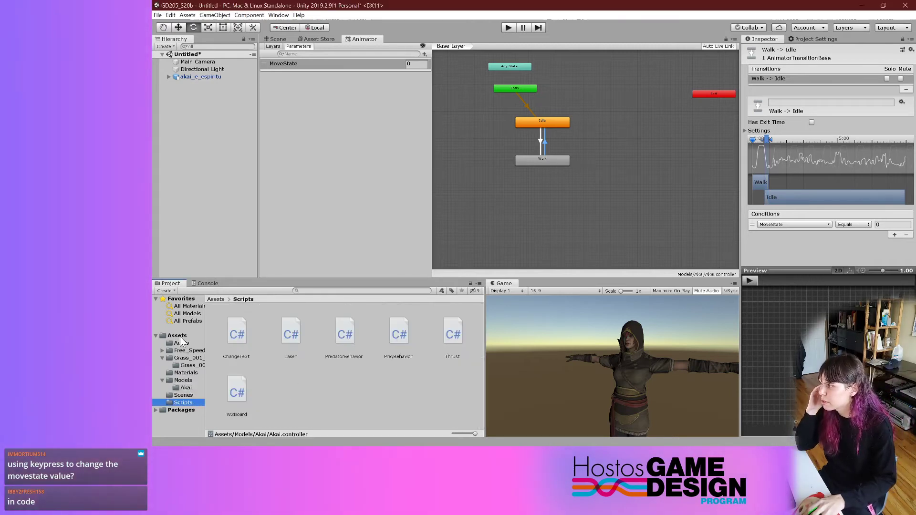
{"action": "right_click", "coordinate": [388, 407]}
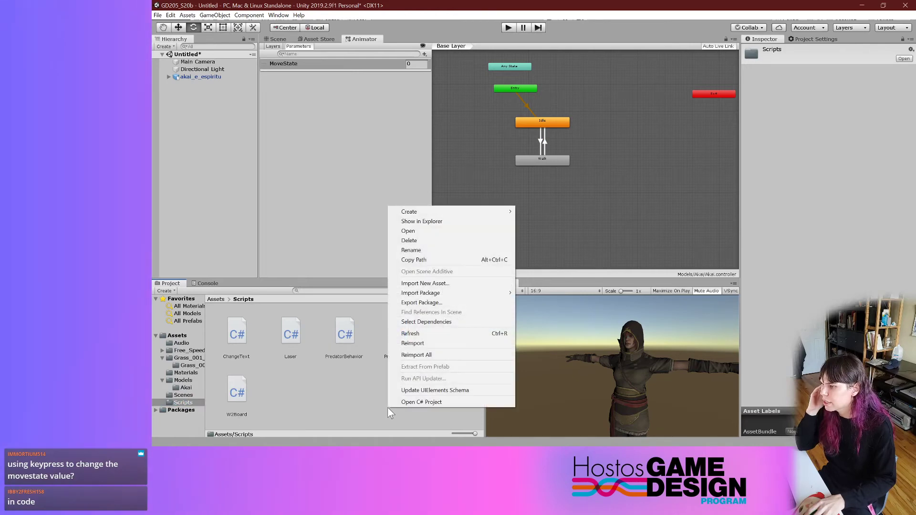
{"action": "mouse_move", "coordinate": [480, 212]}
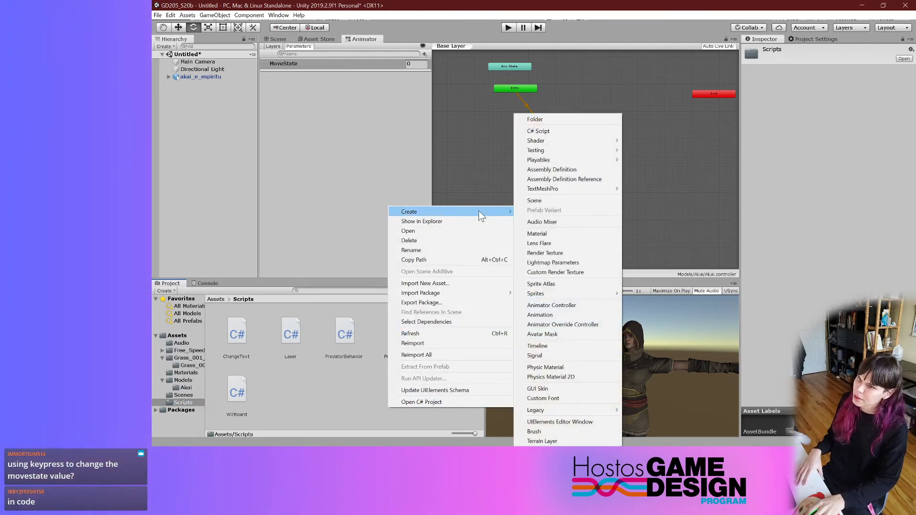
{"action": "left_click", "coordinate": [585, 132]}
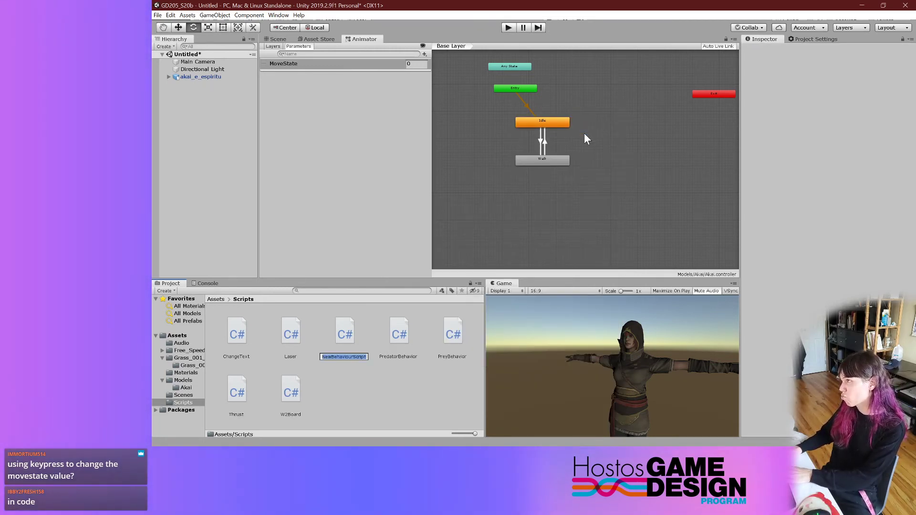
{"action": "key", "text": "BackSpace"}
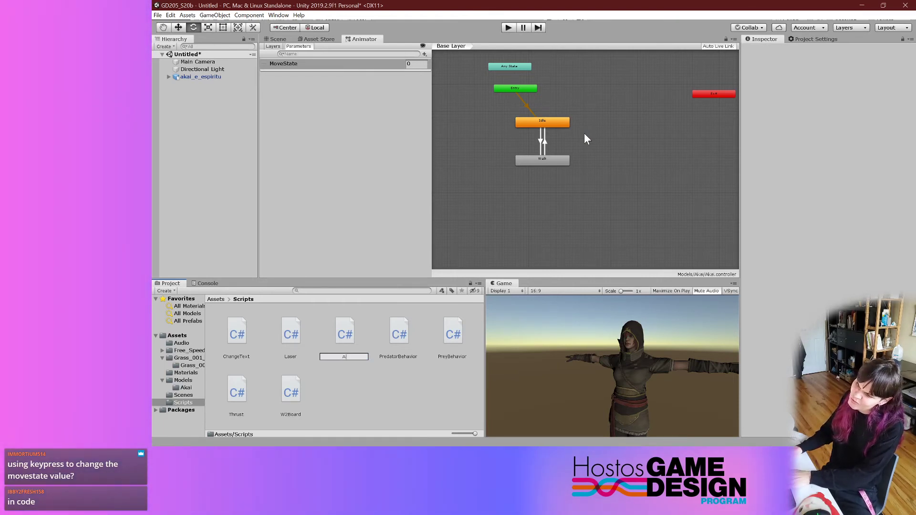
{"action": "type", "text": "AkaiMove"}
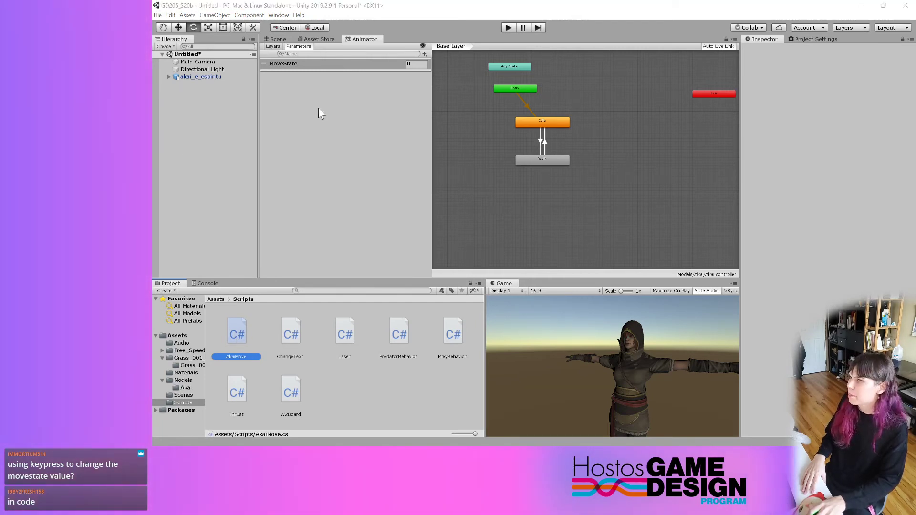
- Maximize the script editor and add two blank lines after the AkaiMove class's opening brace
{"action": "left_click_drag", "start_coordinate": [353, 57], "coordinate": [535, 61]}
{"action": "double_click", "coordinate": [534, 59]}
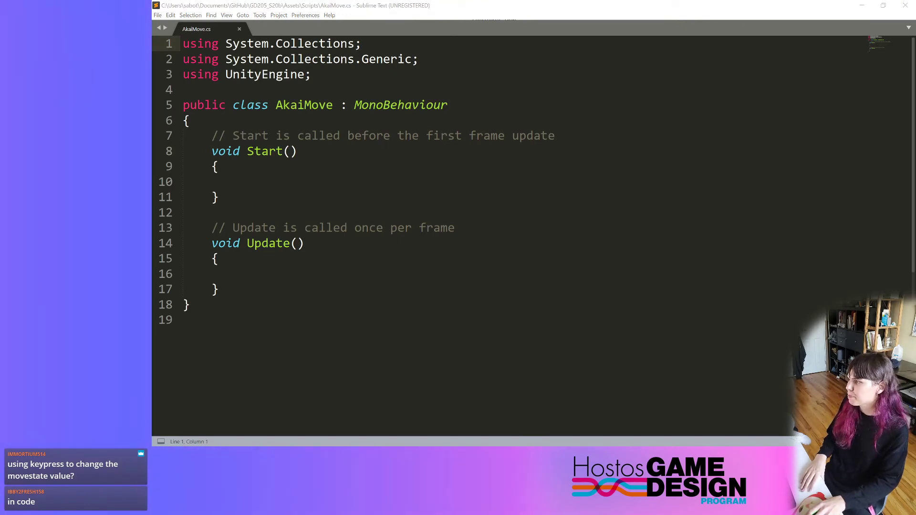
{"action": "left_click", "coordinate": [240, 182]}
{"action": "left_click", "coordinate": [219, 289]}
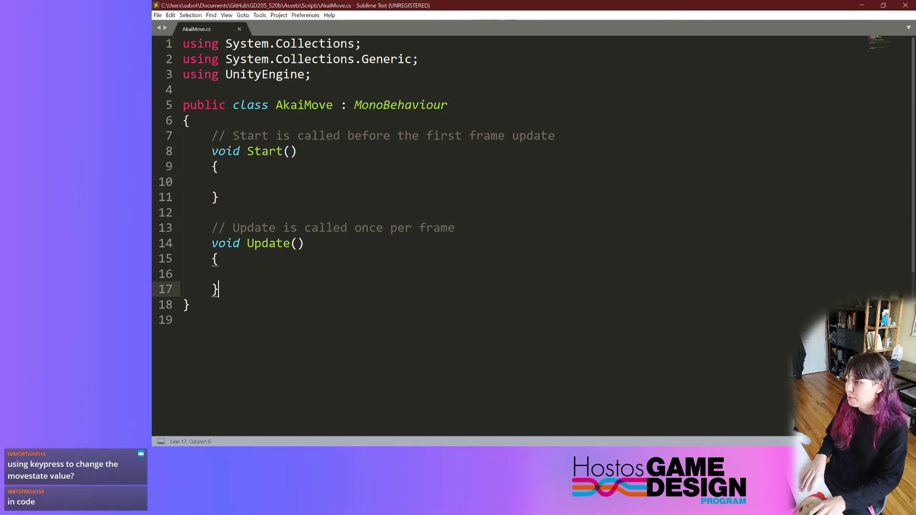
{"action": "left_click", "coordinate": [318, 105]}
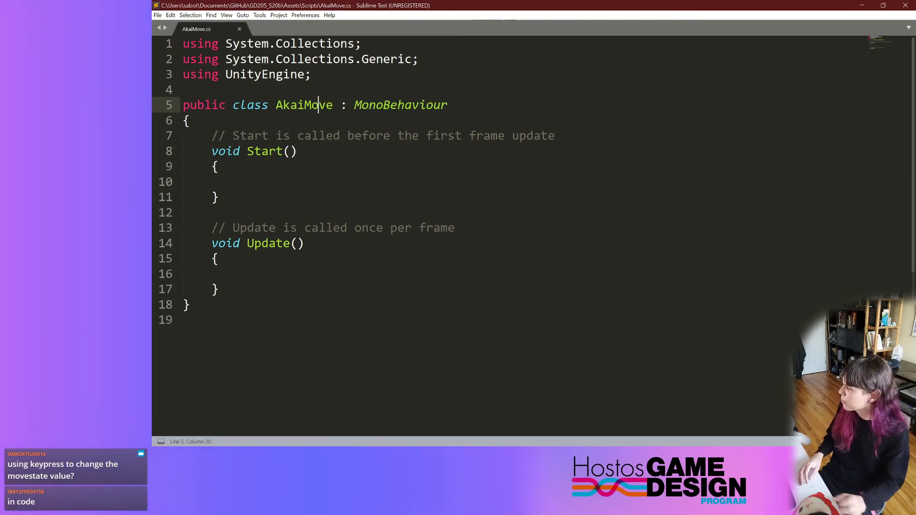
{"action": "left_click", "coordinate": [190, 121]}
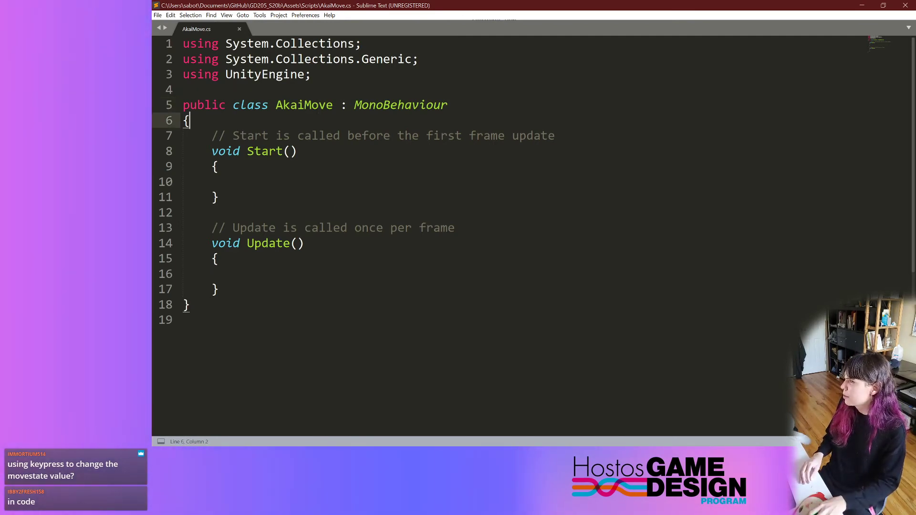
{"action": "key", "text": "Return"}
{"action": "key", "text": "Return"}
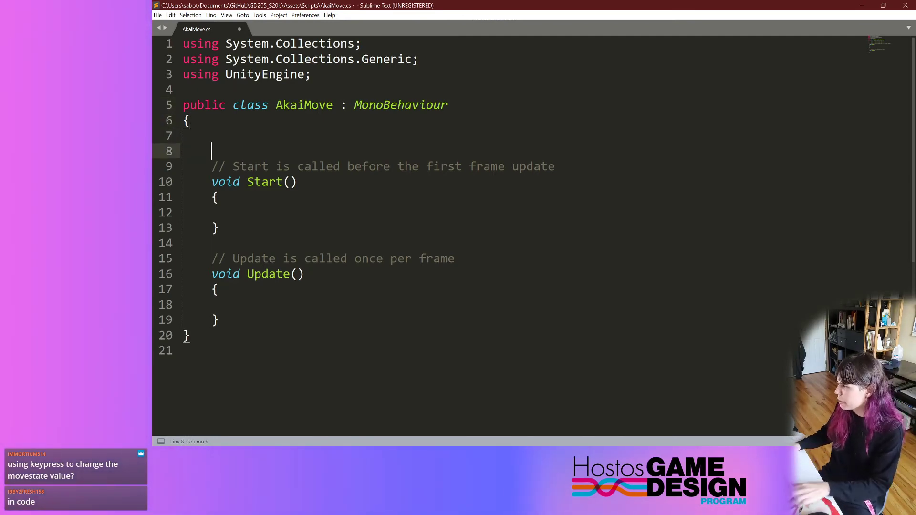
- Switch back to Unity and inspect the Idle to Walk transition in the Animator graph
{"action": "double_click", "coordinate": [568, 5]}
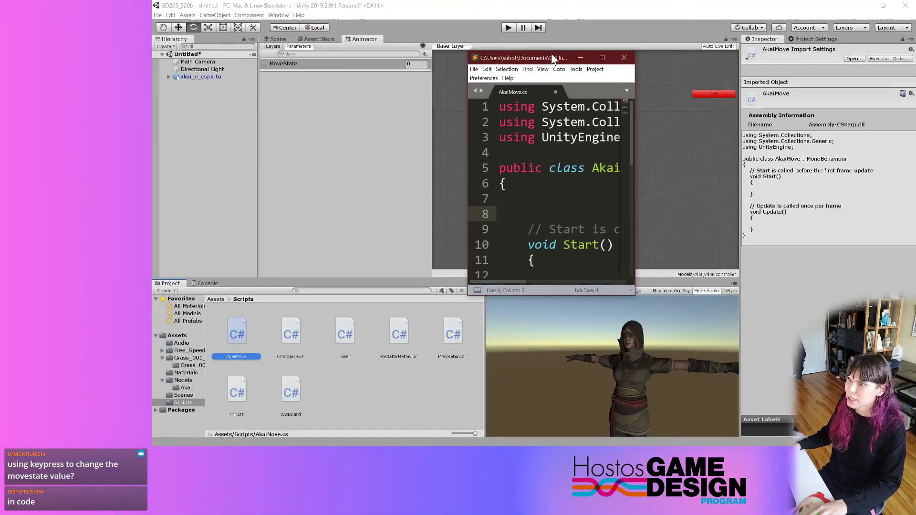
{"action": "left_click", "coordinate": [571, 13]}
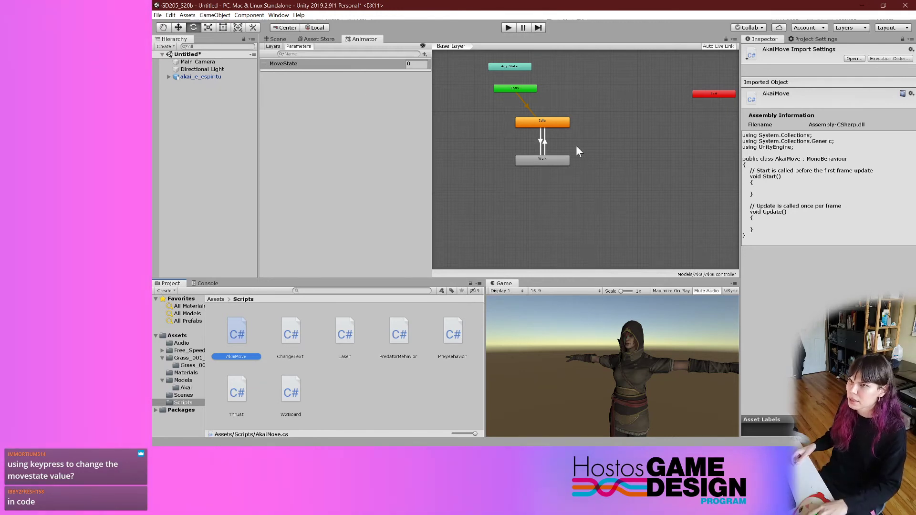
{"action": "scroll", "coordinate": [523, 121], "scroll_direction": "up", "scroll_amount": 3}
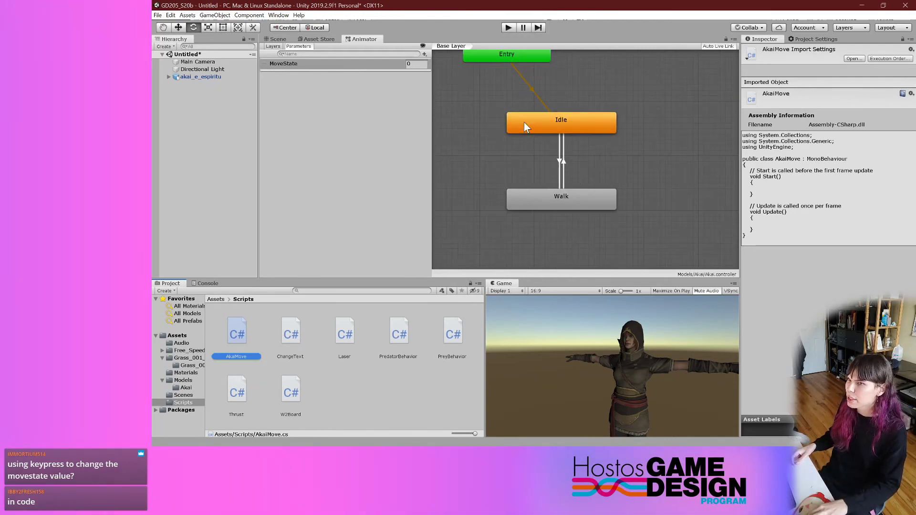
{"action": "left_click", "coordinate": [560, 173]}
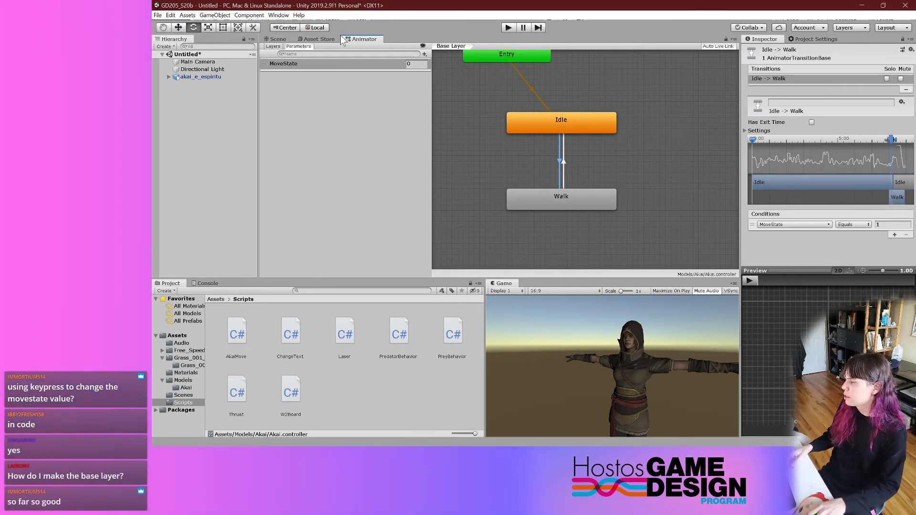
- Review the Animator's layers and parameters, ending on the MoveState parameter
{"action": "left_click", "coordinate": [273, 46]}
{"action": "left_click", "coordinate": [302, 42]}
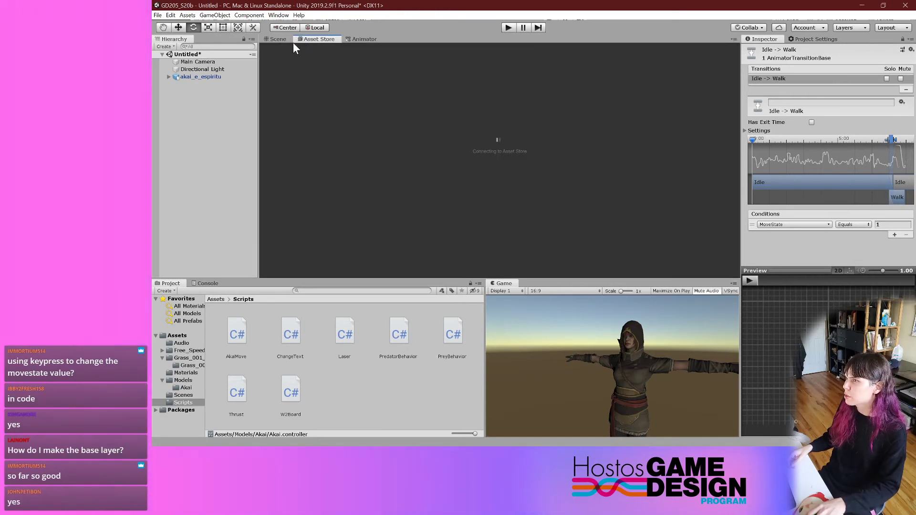
{"action": "left_click", "coordinate": [285, 42]}
{"action": "left_click", "coordinate": [317, 39]}
{"action": "left_click", "coordinate": [353, 39]}
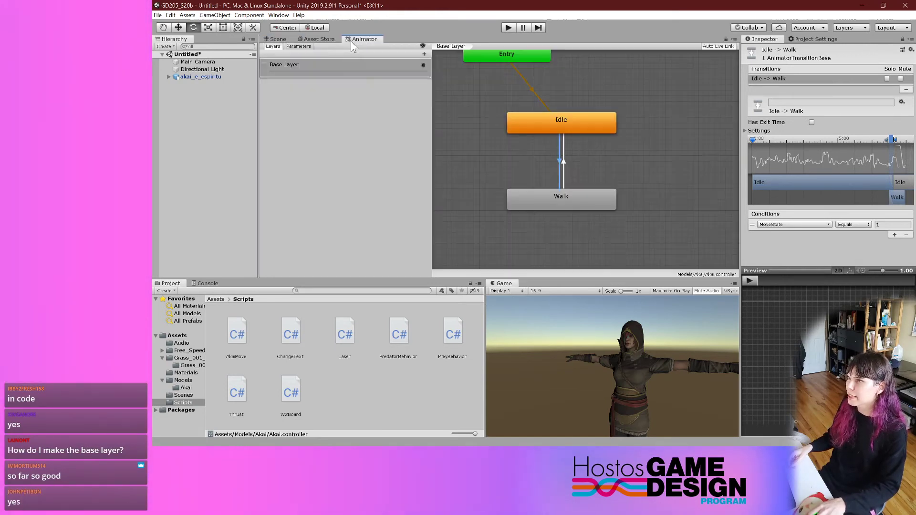
{"action": "left_click", "coordinate": [300, 47]}
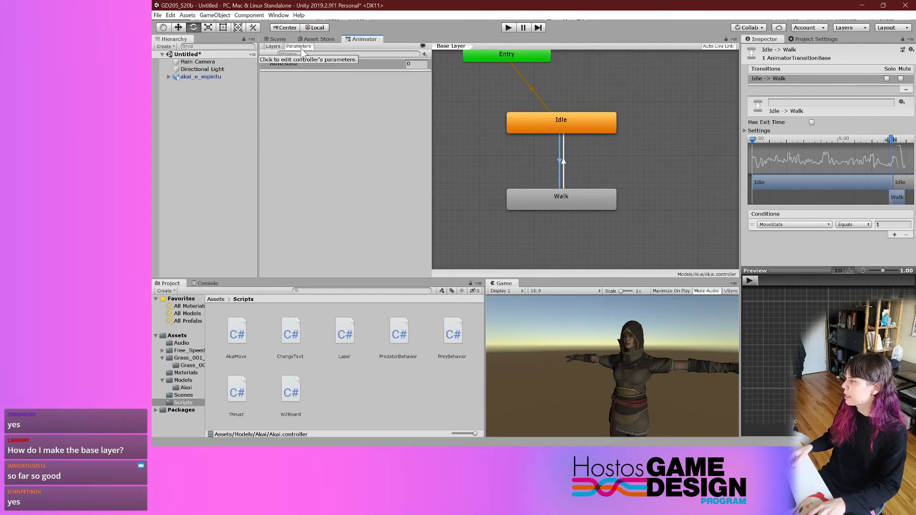
{"action": "left_click", "coordinate": [273, 47]}
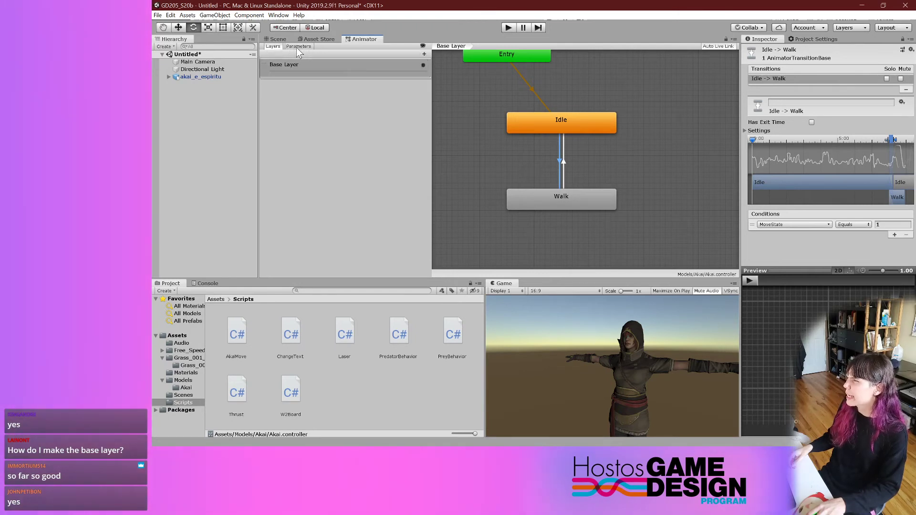
{"action": "left_click", "coordinate": [299, 46]}
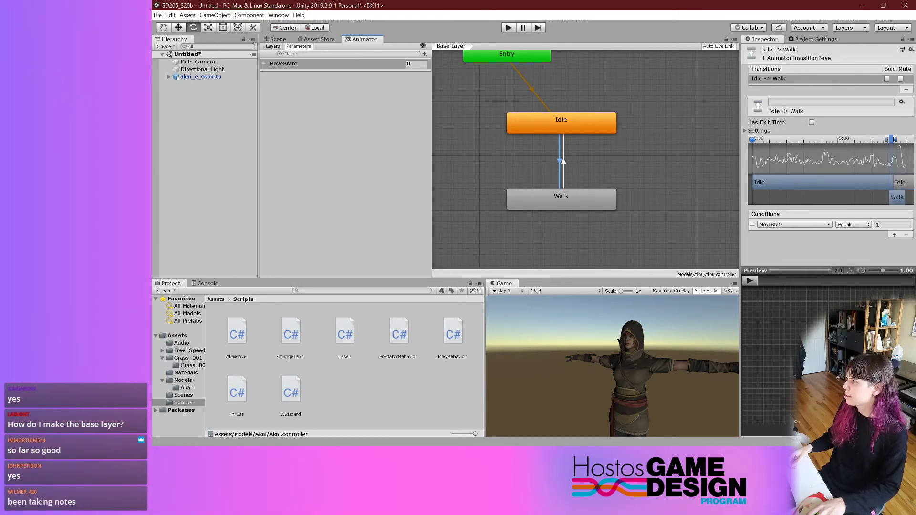
{"action": "left_click", "coordinate": [281, 49]}
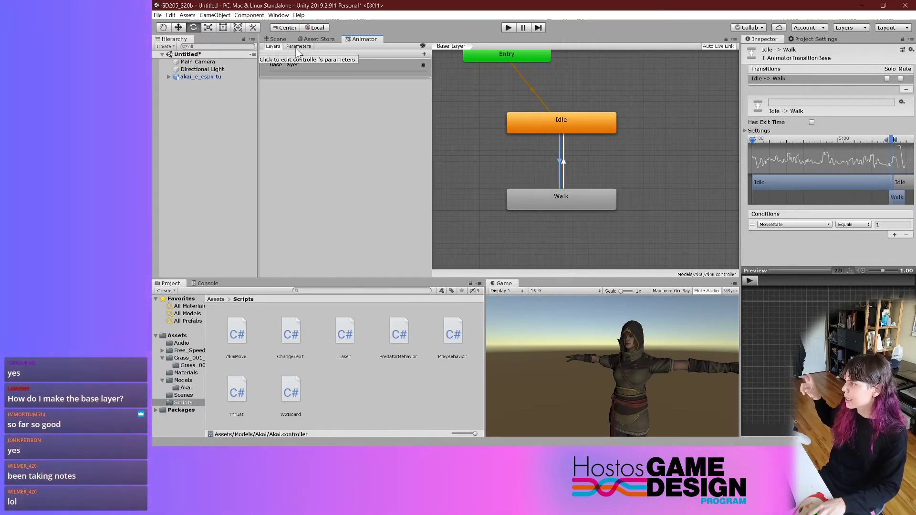
{"action": "left_click", "coordinate": [297, 48]}
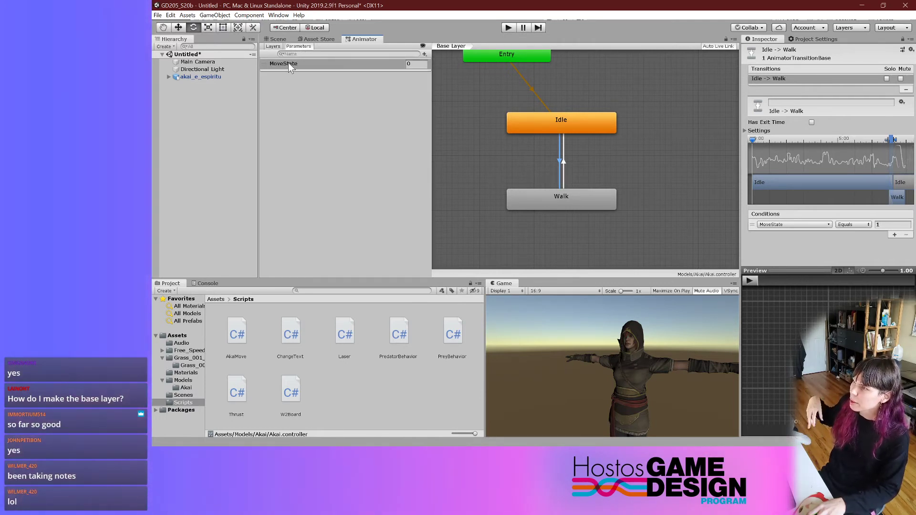
{"action": "left_click", "coordinate": [288, 63]}
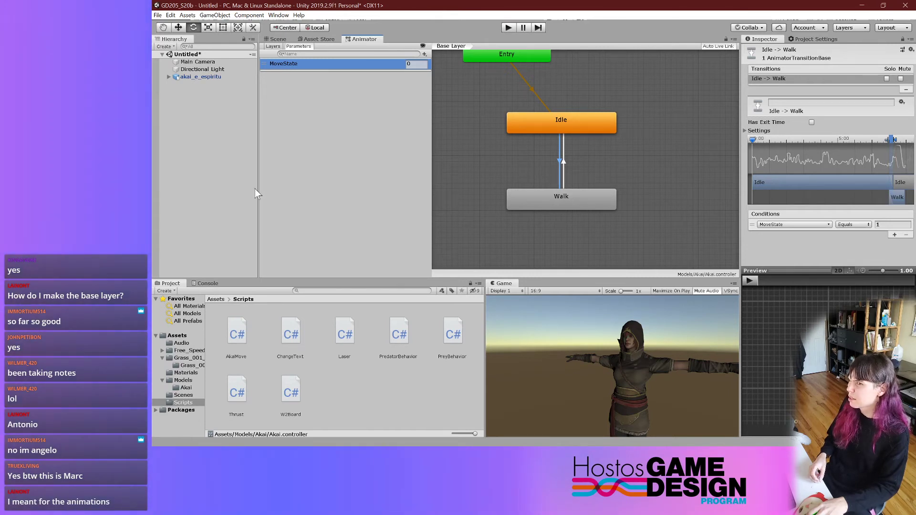
- Examine the Idle state and the Entry node's default state in the Animator graph
{"action": "middle_click_drag", "start_coordinate": [645, 110], "coordinate": [646, 126]}
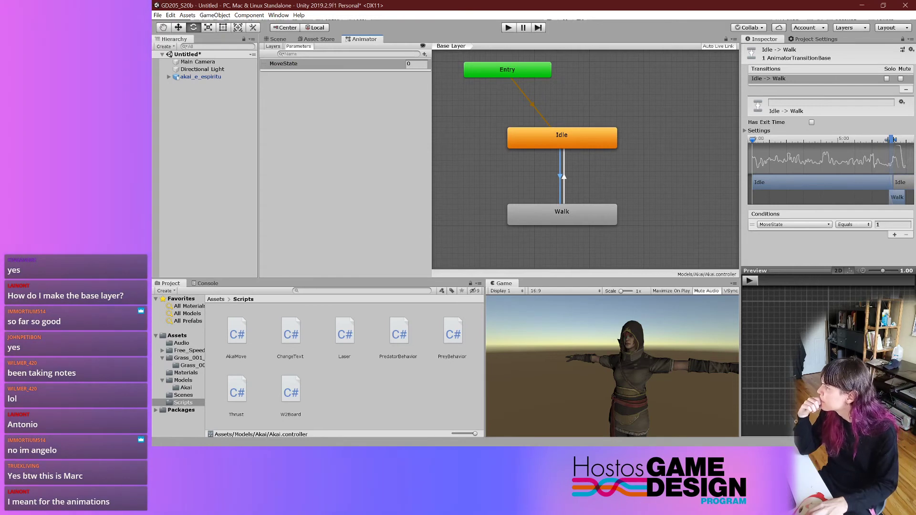
{"action": "left_click", "coordinate": [578, 134]}
{"action": "left_click", "coordinate": [534, 73]}
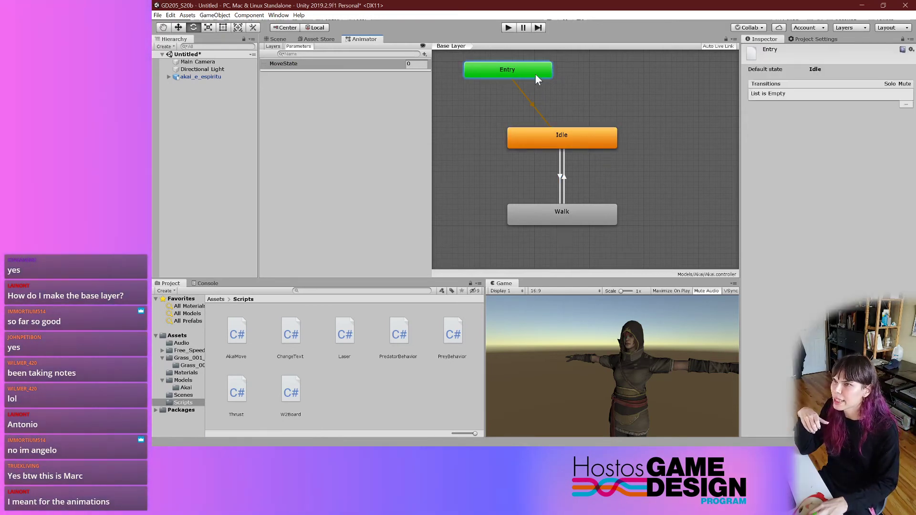
{"action": "scroll", "coordinate": [535, 73], "scroll_direction": "down", "scroll_amount": 2}
{"action": "middle_click_drag", "start_coordinate": [596, 94], "coordinate": [597, 123]}
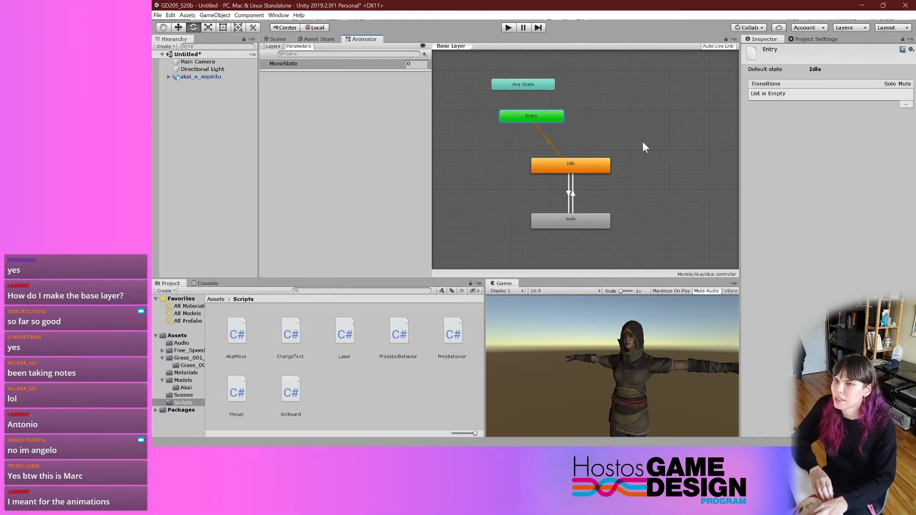
{"action": "middle_click_drag", "start_coordinate": [642, 141], "coordinate": [637, 136]}
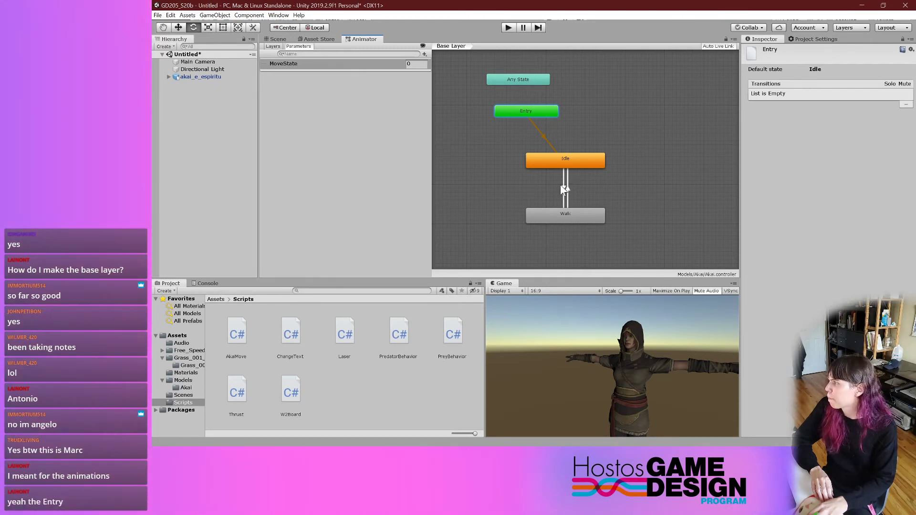
{"action": "left_click", "coordinate": [559, 112]}
{"action": "left_click", "coordinate": [557, 108]}
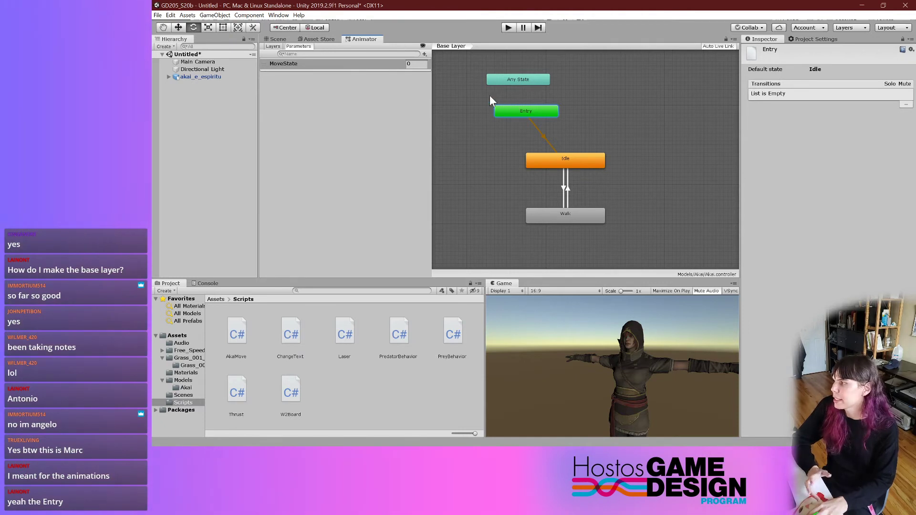
- Move the Entry node so it lines up directly beneath Any State
{"action": "left_click_drag", "start_coordinate": [521, 111], "coordinate": [515, 107]}
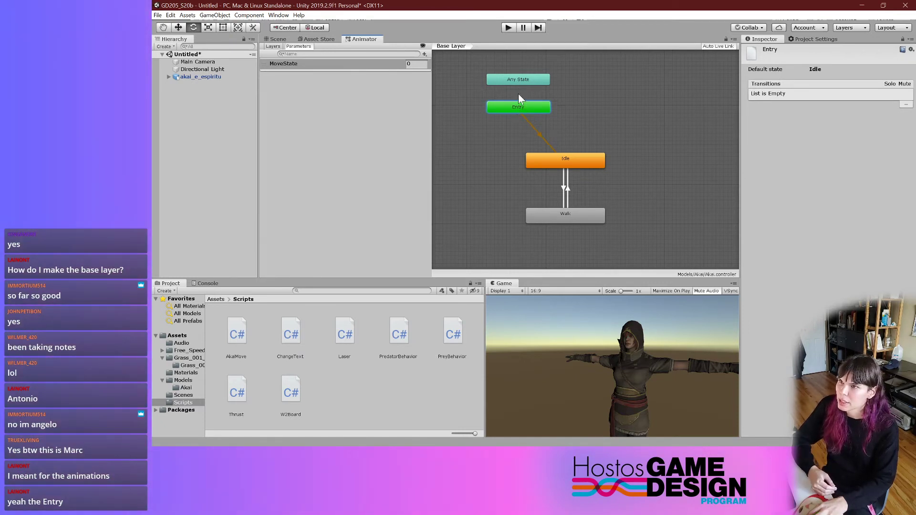
{"action": "left_click", "coordinate": [520, 83]}
{"action": "left_click", "coordinate": [522, 109]}
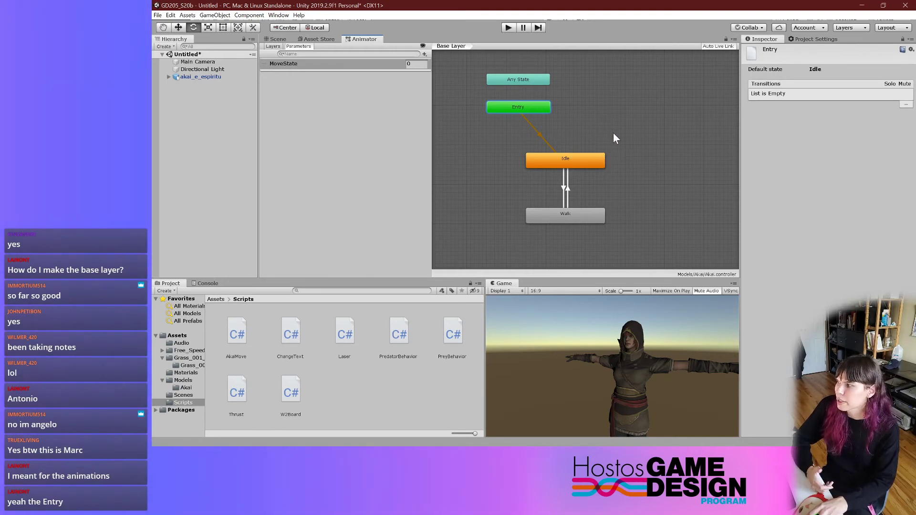
- Look at the Create State options without adding a state, and view the Idle state's settings
{"action": "right_click", "coordinate": [644, 148]}
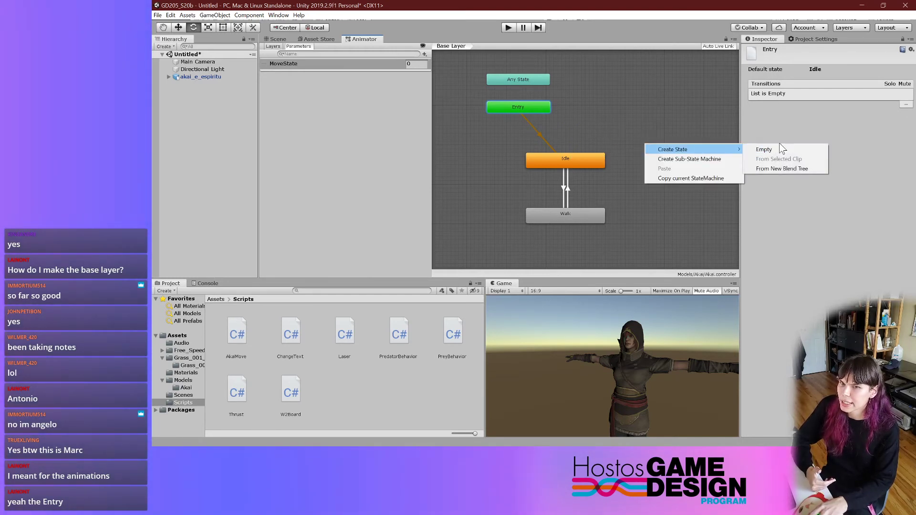
{"action": "left_click", "coordinate": [769, 134]}
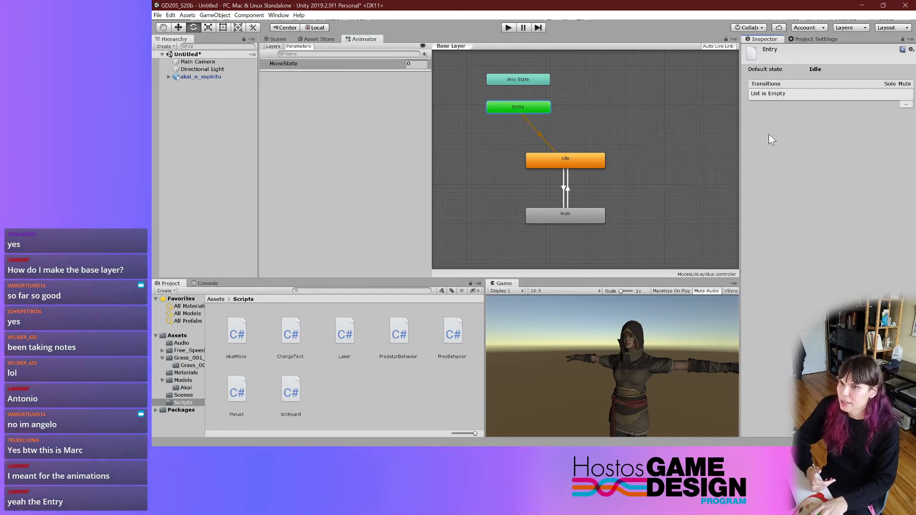
{"action": "left_click", "coordinate": [538, 129]}
{"action": "left_click", "coordinate": [572, 157]}
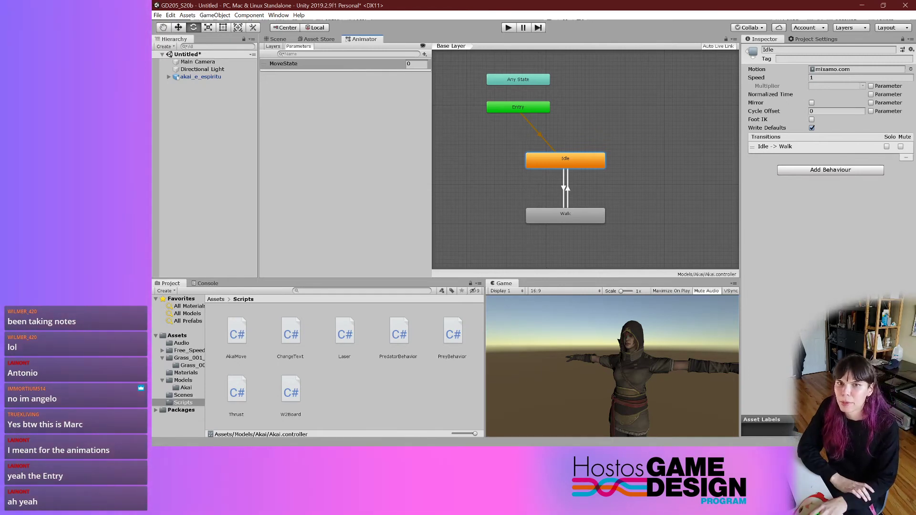
- Switch to the AkaiMove script in Sublime Text and declare an Animator variable named myAnim above Start
{"action": "left_click", "coordinate": [866, 185]}
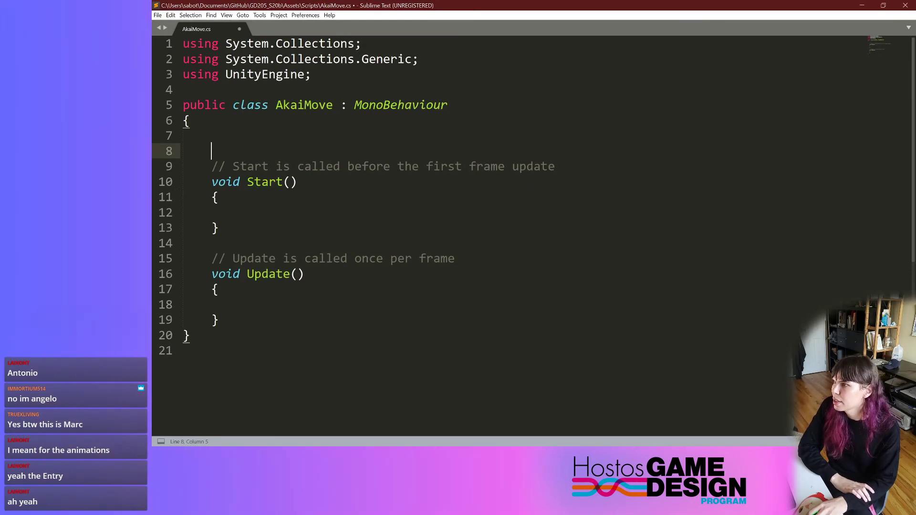
{"action": "left_click", "coordinate": [183, 136]}
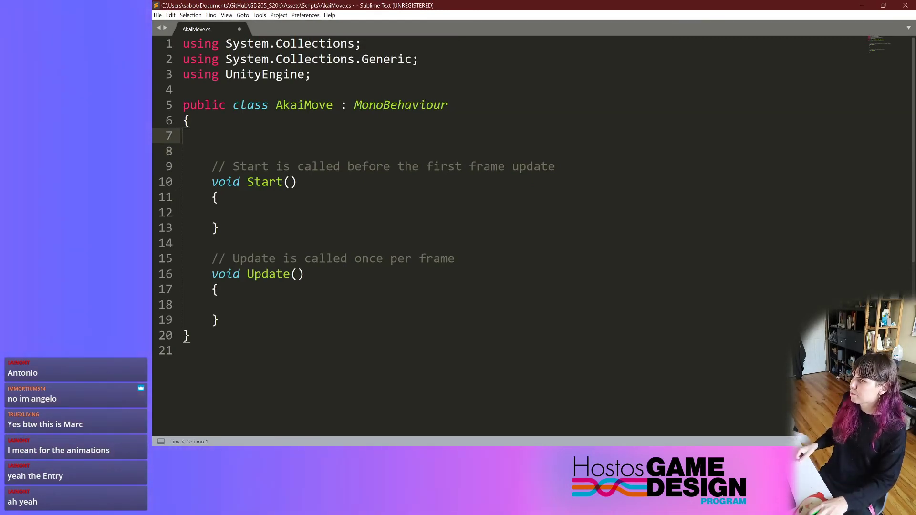
{"action": "left_click", "coordinate": [211, 151]}
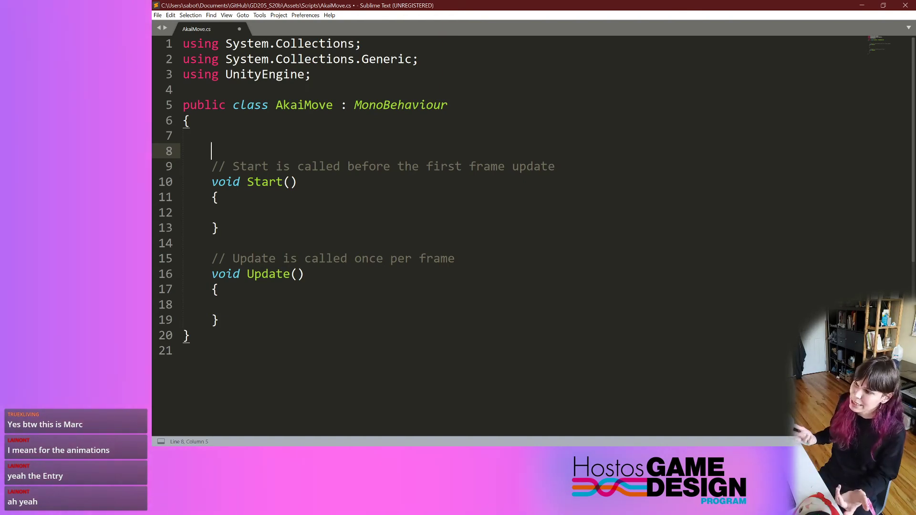
{"action": "type", "text": "Animator"}
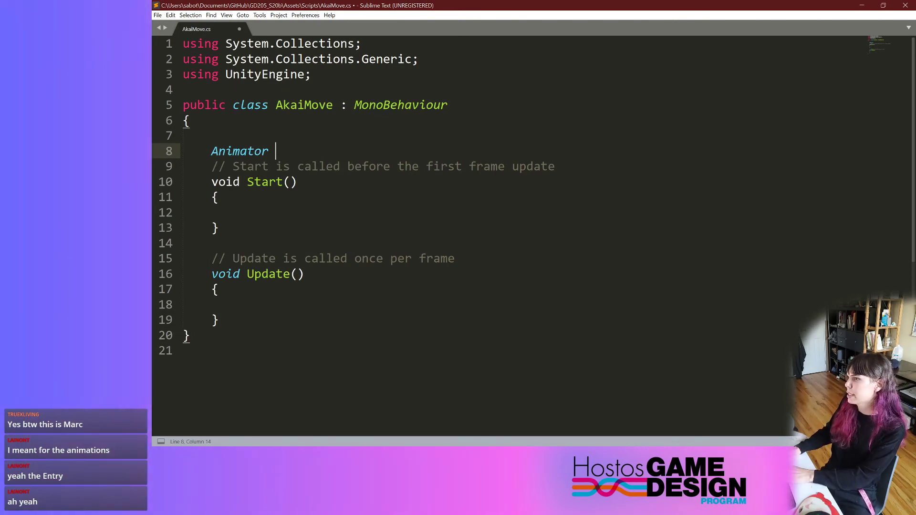
{"action": "type", "text": "myAnim"}
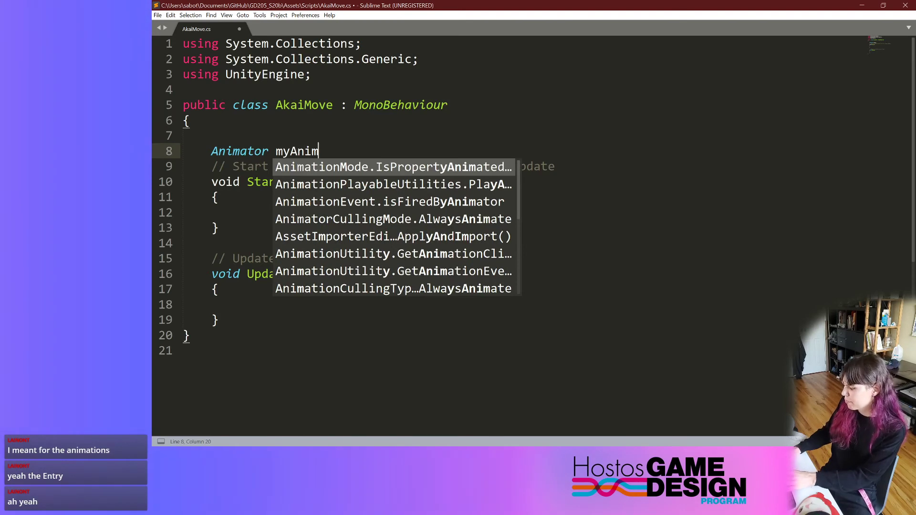
{"action": "type", "text": ";"}
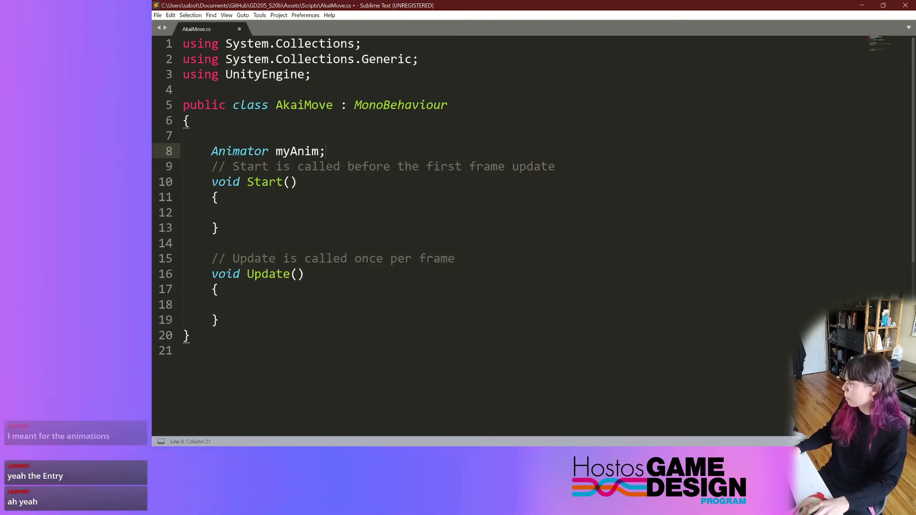
- Shrink the script editor to a smaller window, switch to Unity and attach the AkaiMove script to the akai_e_espiritu object
{"action": "left_click", "coordinate": [287, 212]}
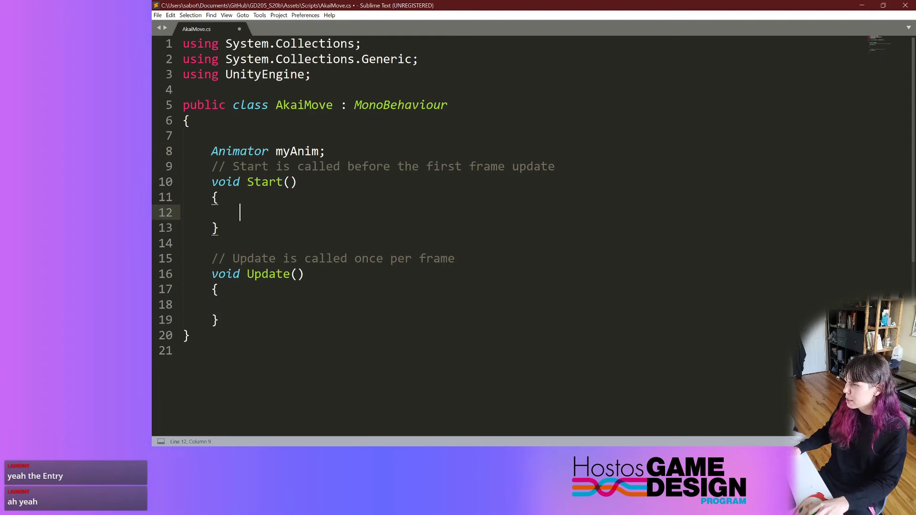
{"action": "double_click", "coordinate": [480, 7]}
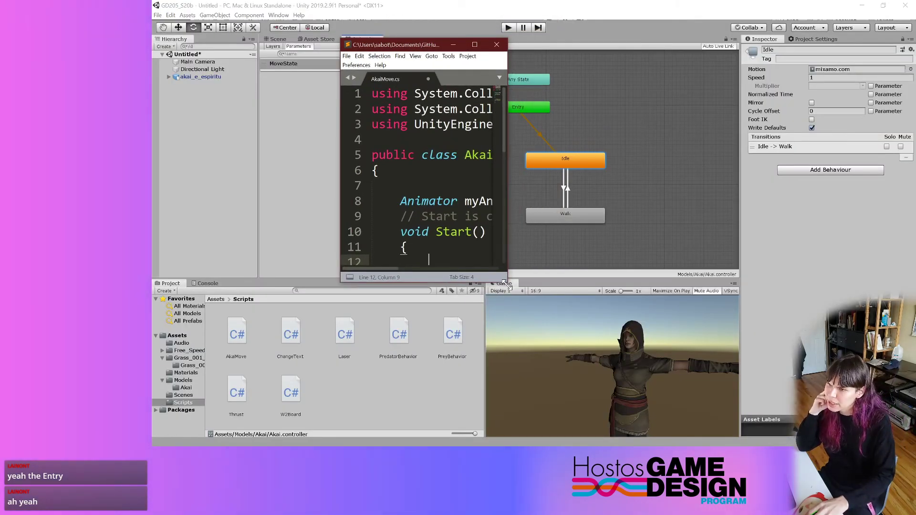
{"action": "left_click_drag", "start_coordinate": [505, 283], "coordinate": [827, 415]}
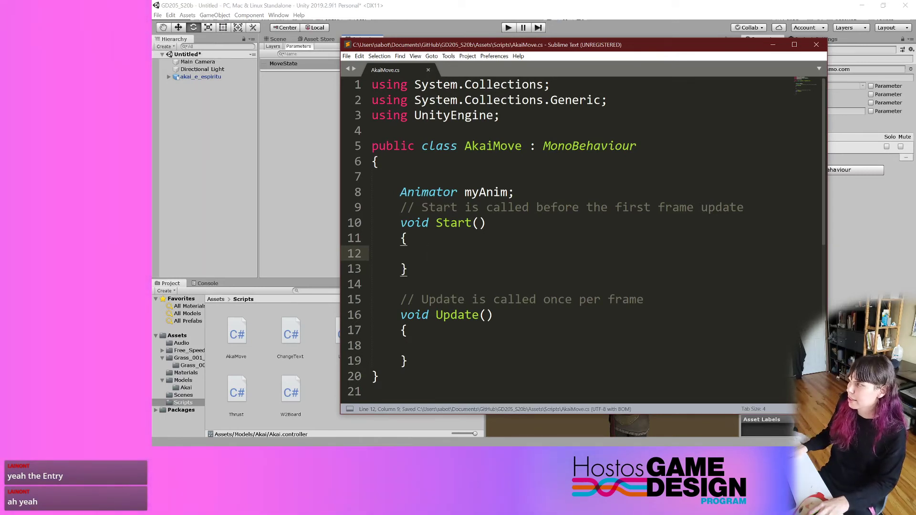
{"action": "left_click", "coordinate": [363, 4]}
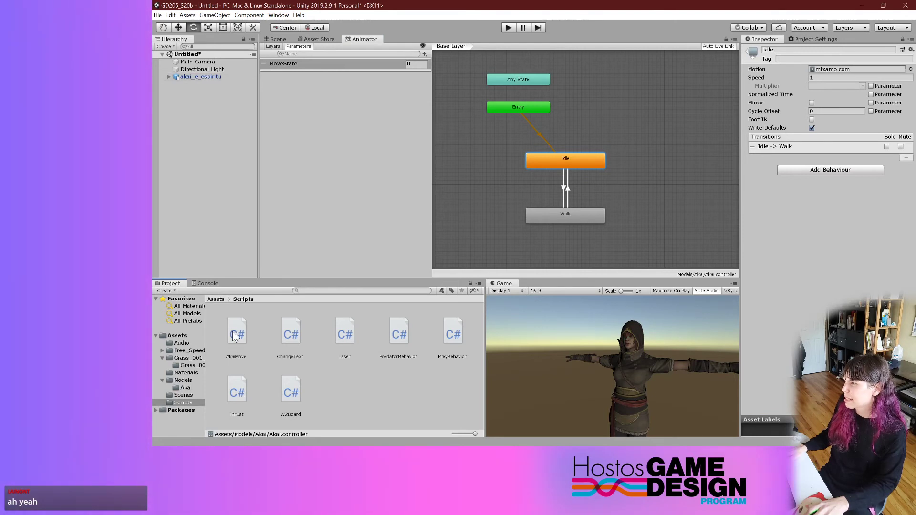
{"action": "left_click_drag", "start_coordinate": [236, 334], "coordinate": [204, 80]}
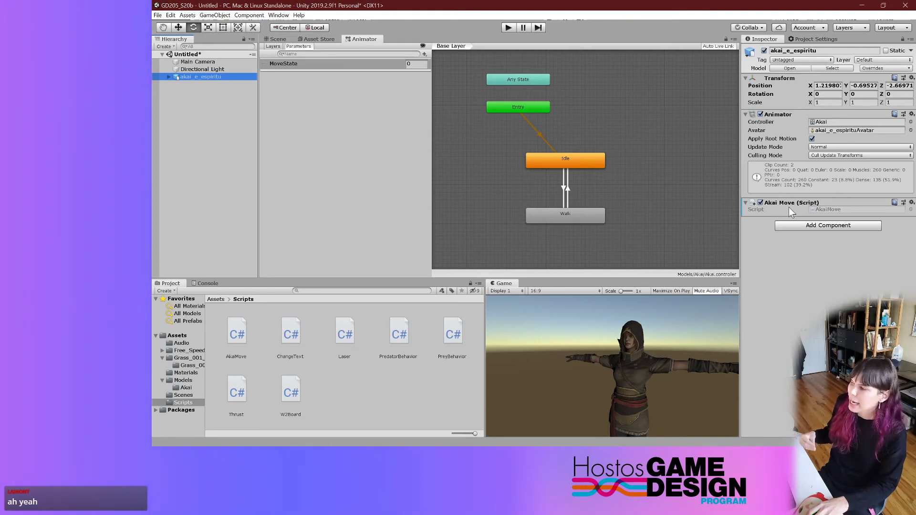
- Return to the AkaiMove script in Sublime Text and write myAnim = GetComponent<>(); inside Start
{"action": "left_click", "coordinate": [913, 196]}
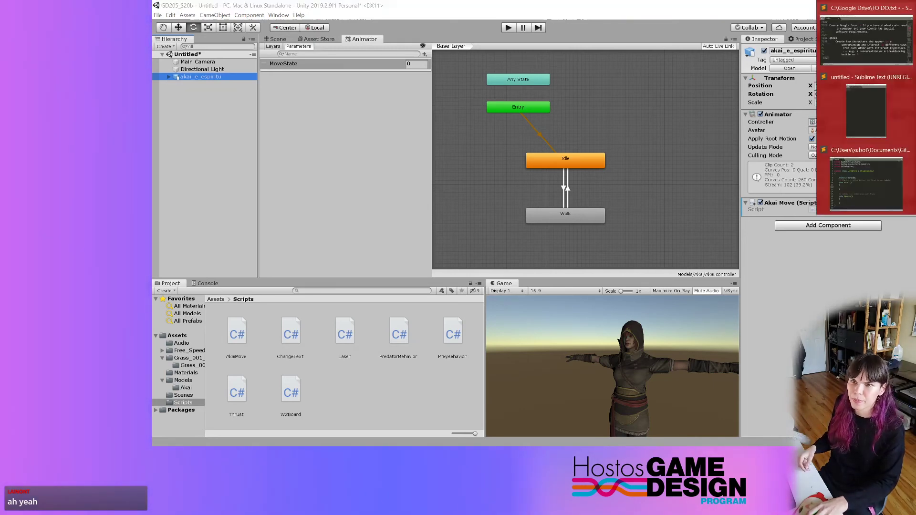
{"action": "left_click", "coordinate": [857, 190]}
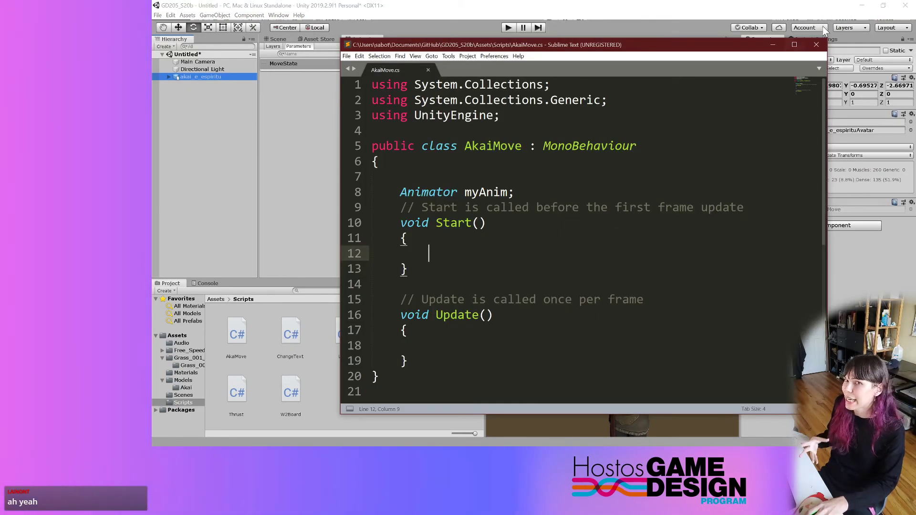
{"action": "left_click", "coordinate": [794, 45]}
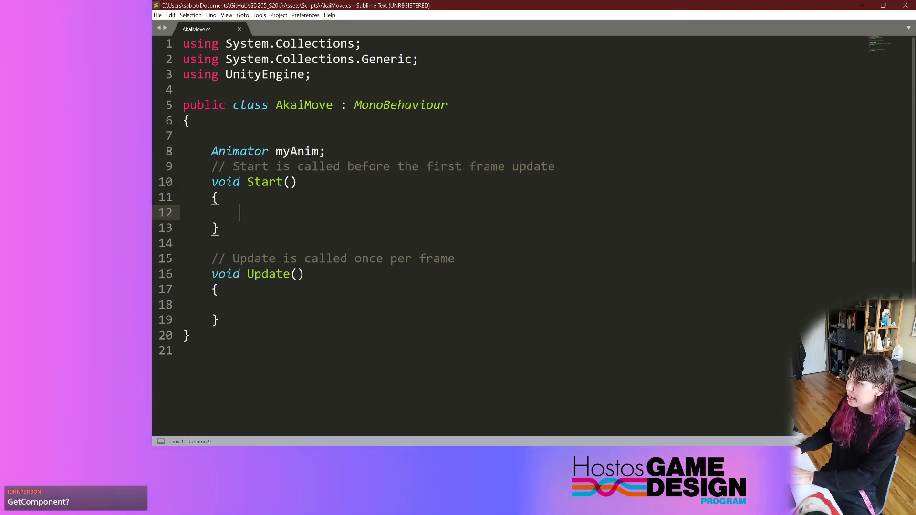
{"action": "type", "text": "myAnim"}
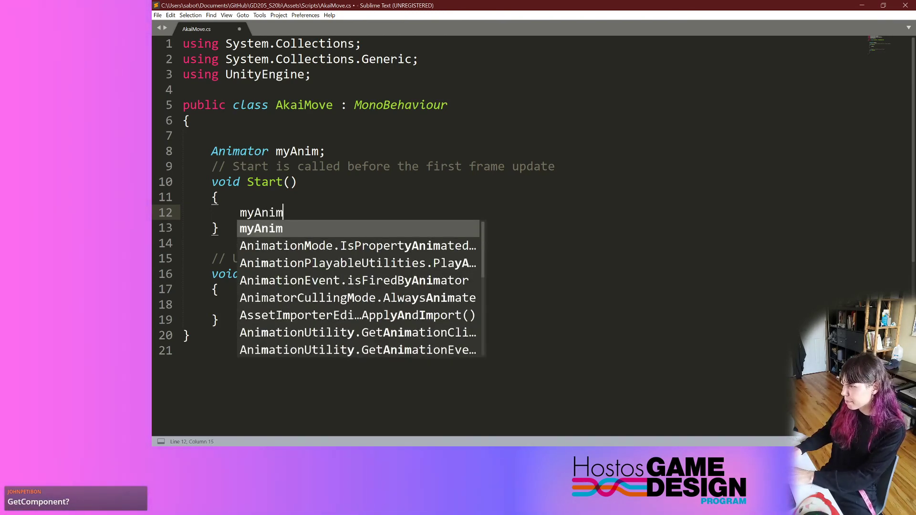
{"action": "type", "text": " = G"}
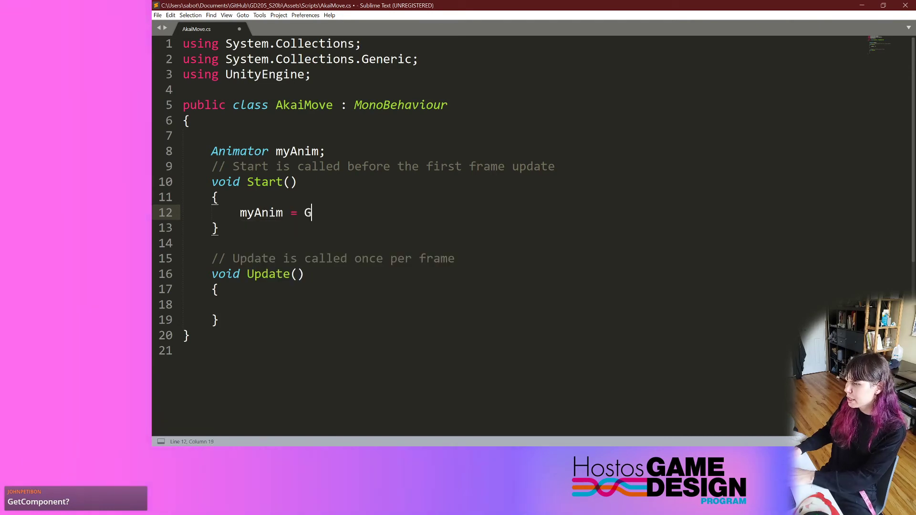
{"action": "type", "text": "etComponent"}
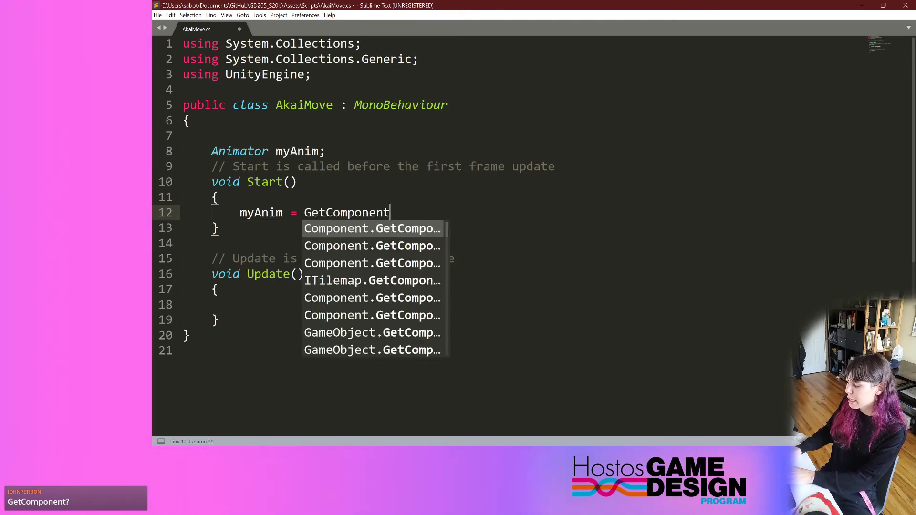
{"action": "type", "text": "<>()/"}
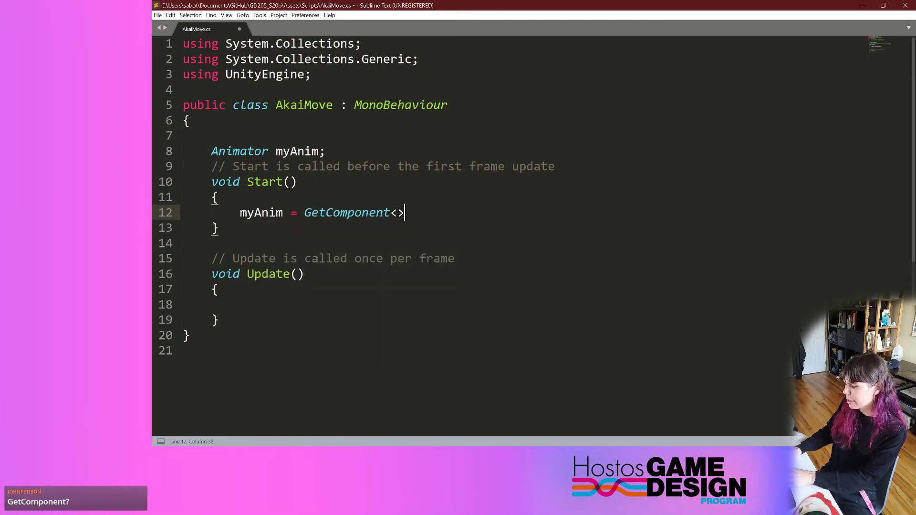
{"action": "key", "text": "BackSpace"}
{"action": "type", "text": ";"}
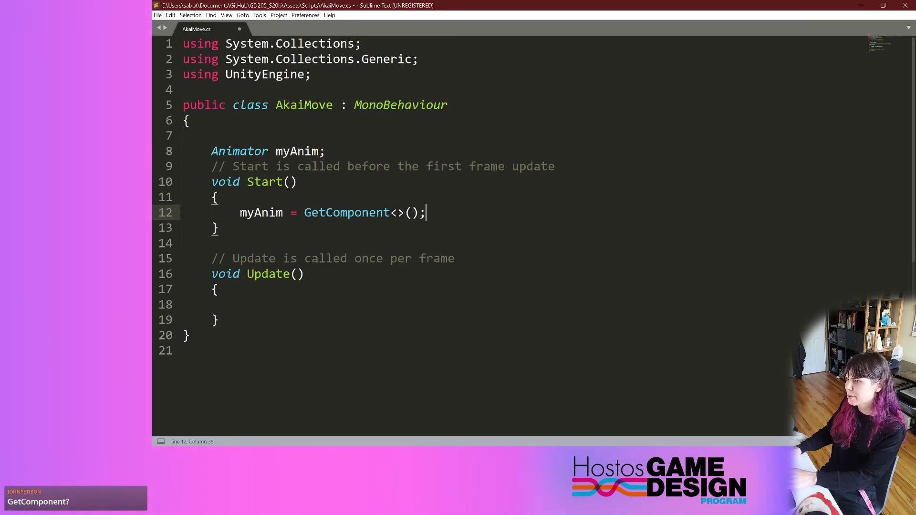
- Fill in Animator as the component type of the GetComponent call and save the script, declining the licence purchase
{"action": "key", "text": "Left"}
{"action": "key", "text": "Left"}
{"action": "key", "text": "Left"}
{"action": "key", "text": "Left"}
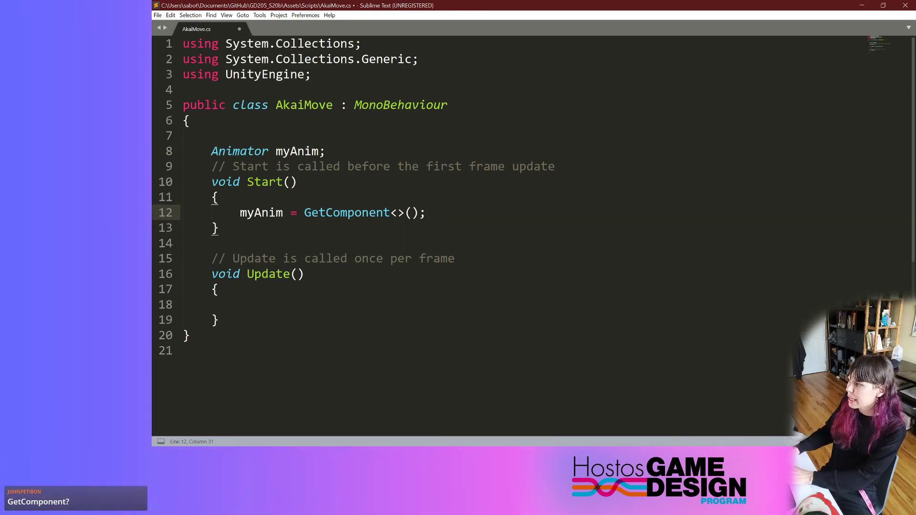
{"action": "type", "text": "Animator"}
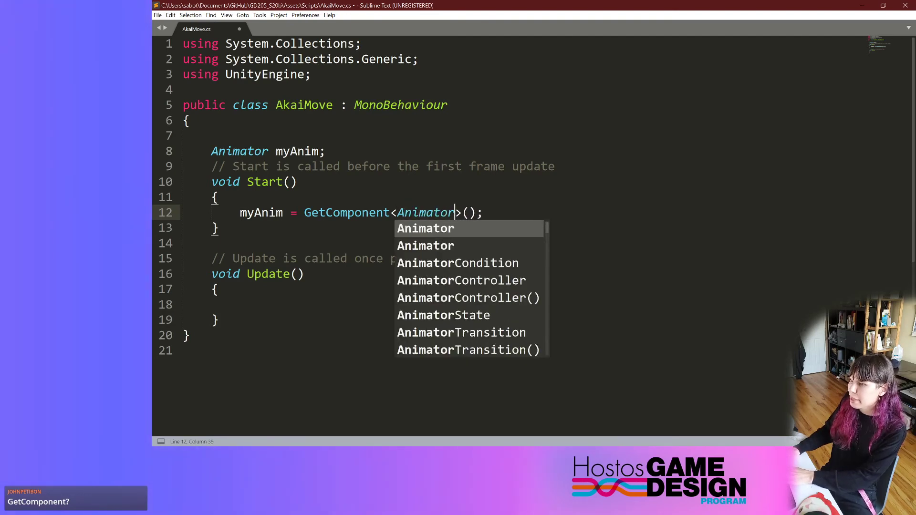
{"action": "left_click", "coordinate": [297, 181]}
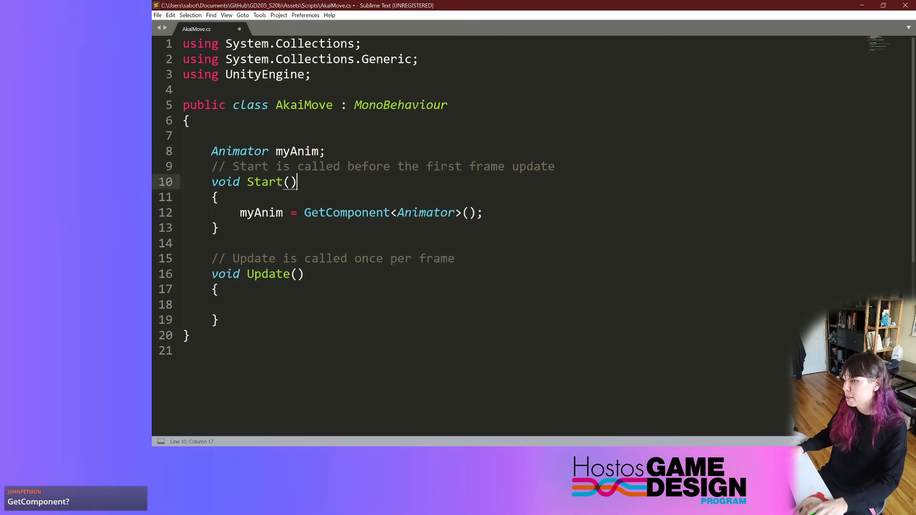
{"action": "left_click", "coordinate": [484, 213]}
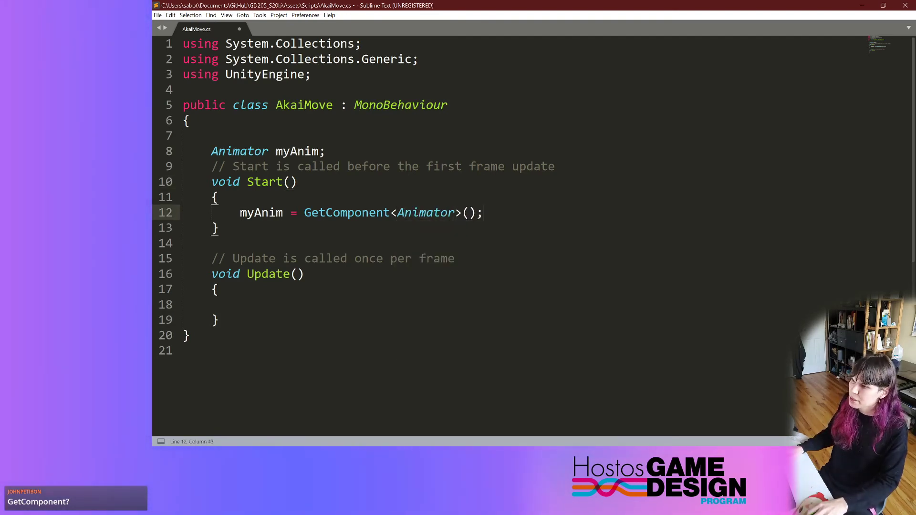
{"action": "key", "text": "ctrl+s"}
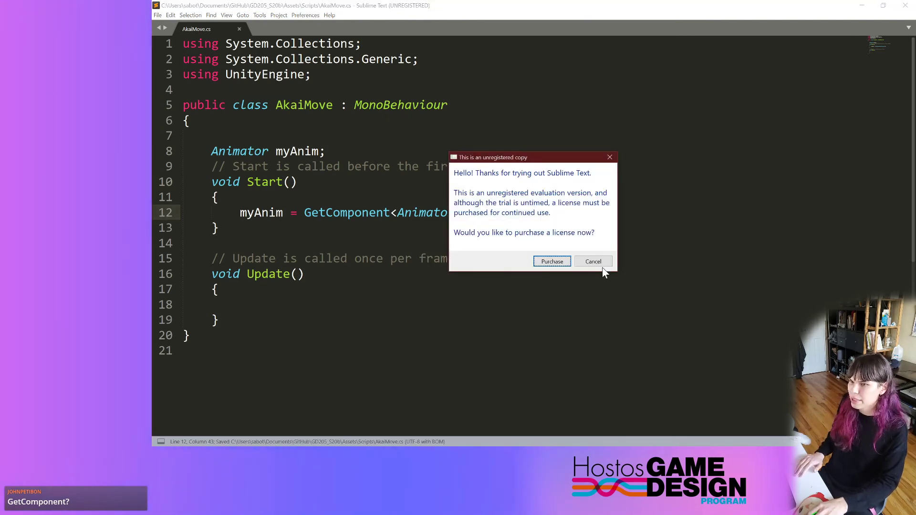
{"action": "left_click", "coordinate": [594, 262]}
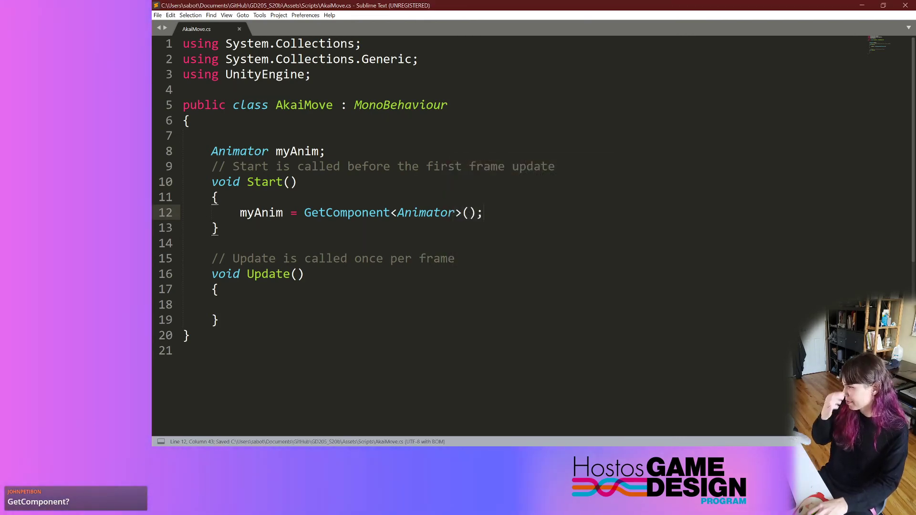
- Add an if block in Update with the condition Input.GetKey(KeyCode.W), with the editor floating over Unity
{"action": "left_click", "coordinate": [240, 304]}
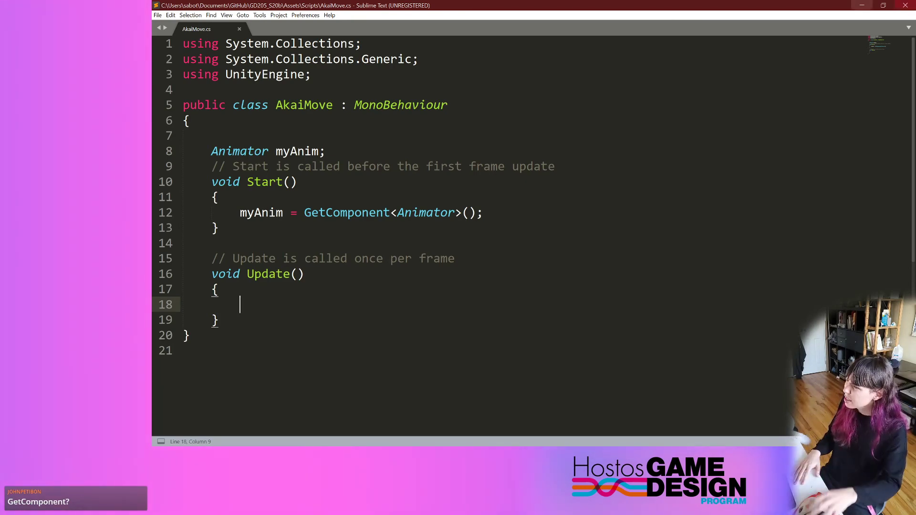
{"action": "left_click_drag", "start_coordinate": [792, 6], "coordinate": [769, 64]}
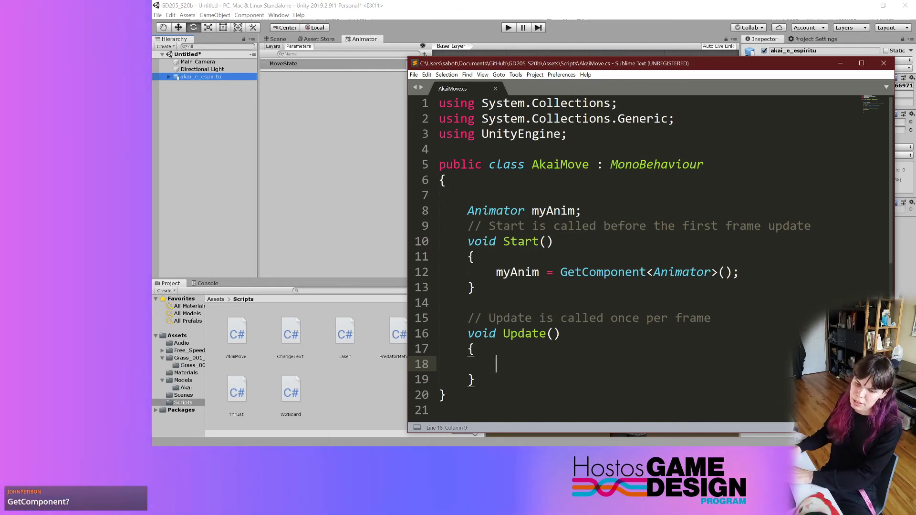
{"action": "type", "text": "i"}
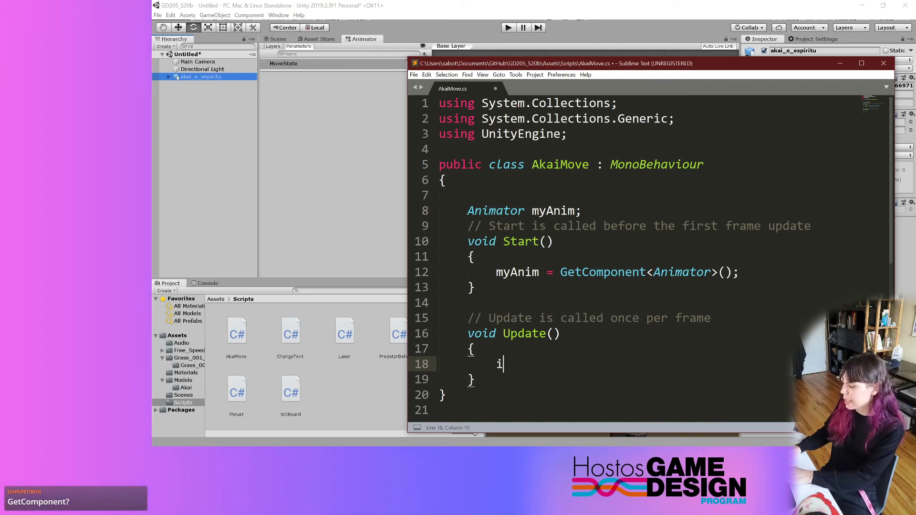
{"action": "type", "text": "f ("}
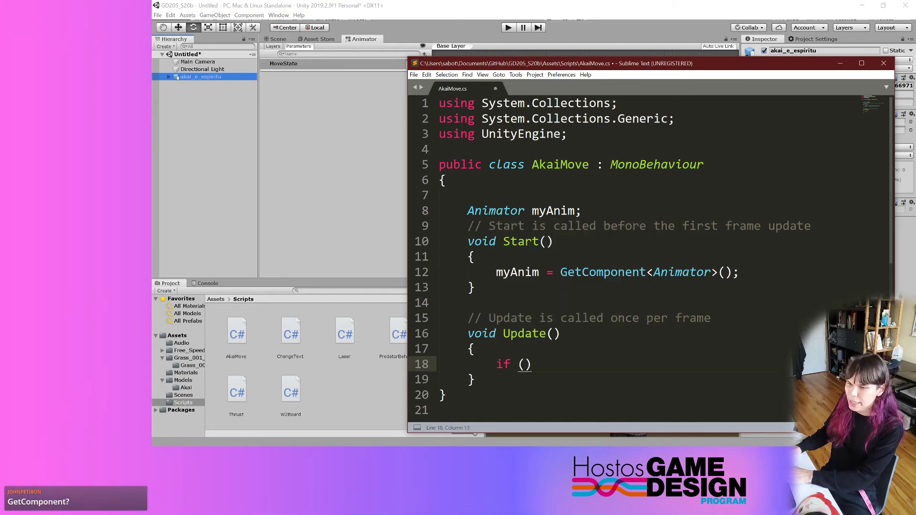
{"action": "type", "text": "In"}
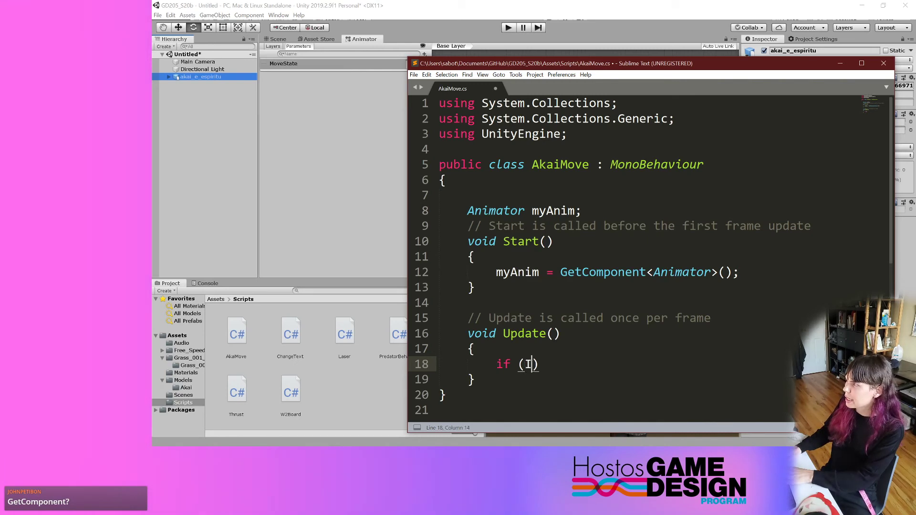
{"action": "type", "text": "put."}
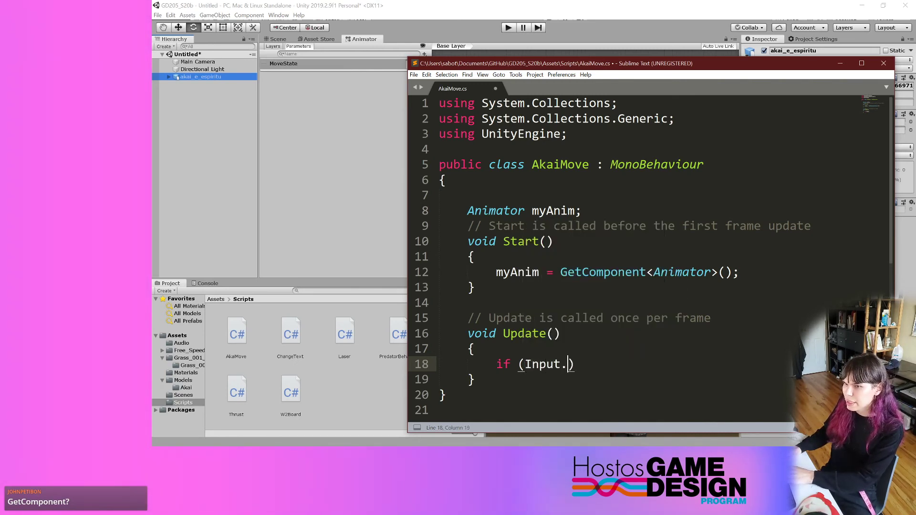
{"action": "type", "text": "GetKey"}
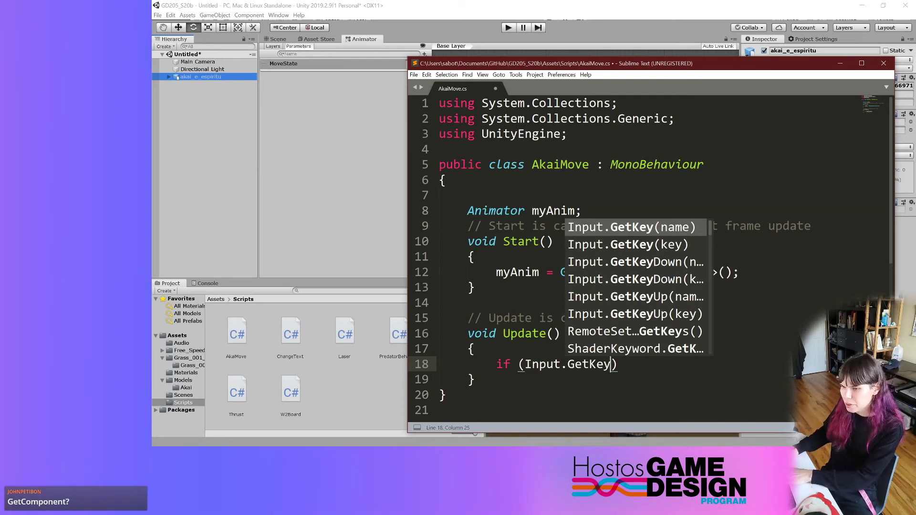
{"action": "type", "text": "("}
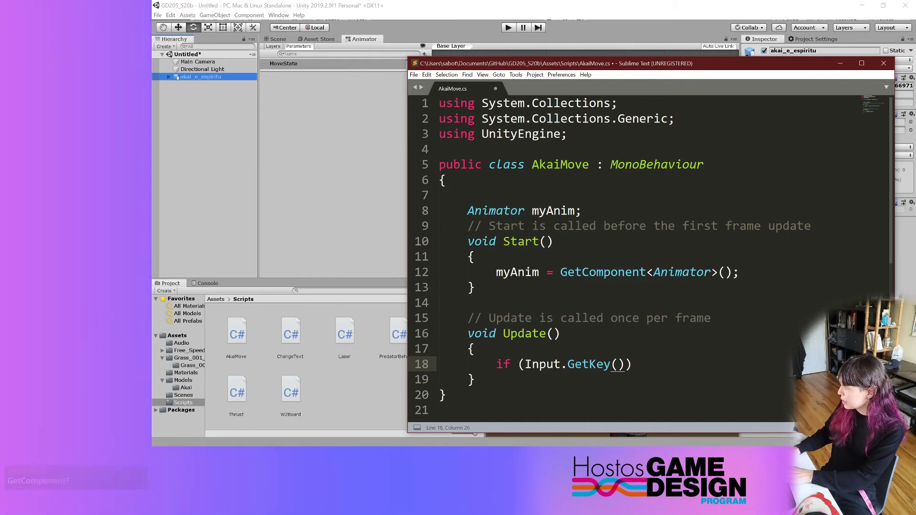
{"action": "type", "text": "KeyCode."}
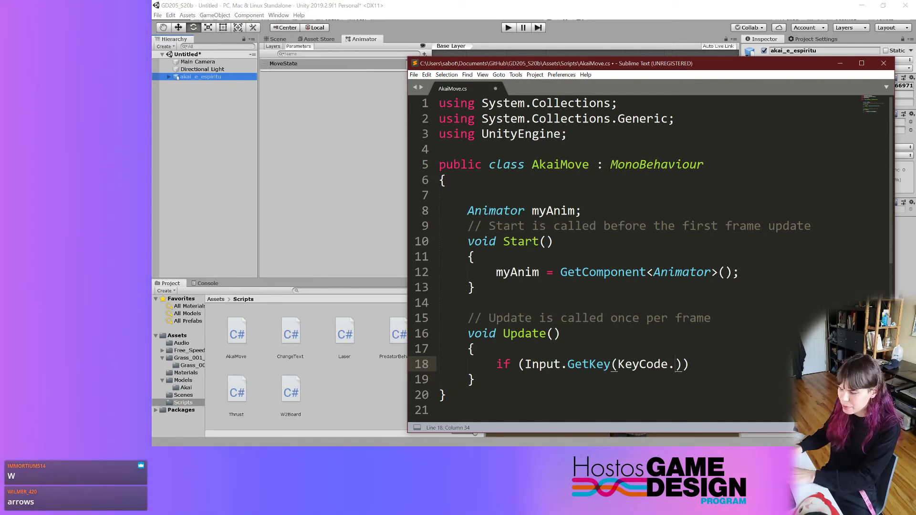
{"action": "type", "text": "W"}
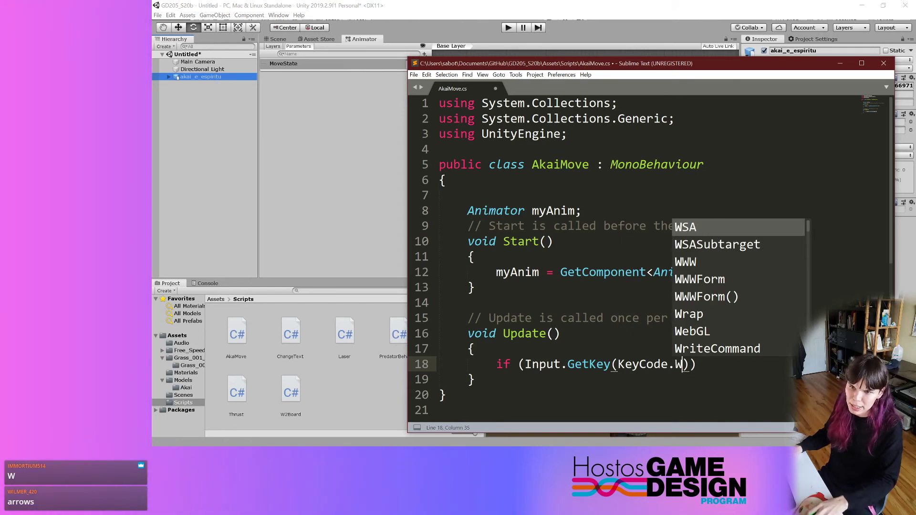
{"action": "key", "text": "End"}
{"action": "type", "text": "{"}
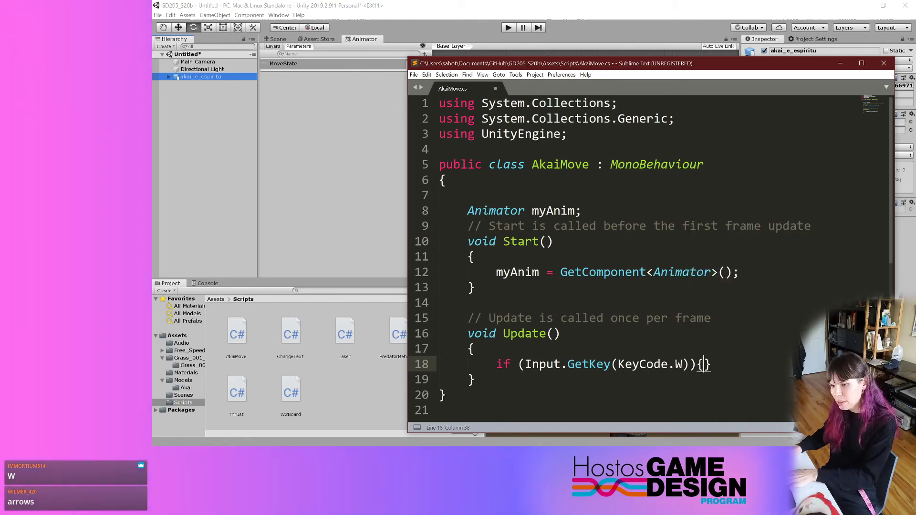
{"action": "key", "text": "Return"}
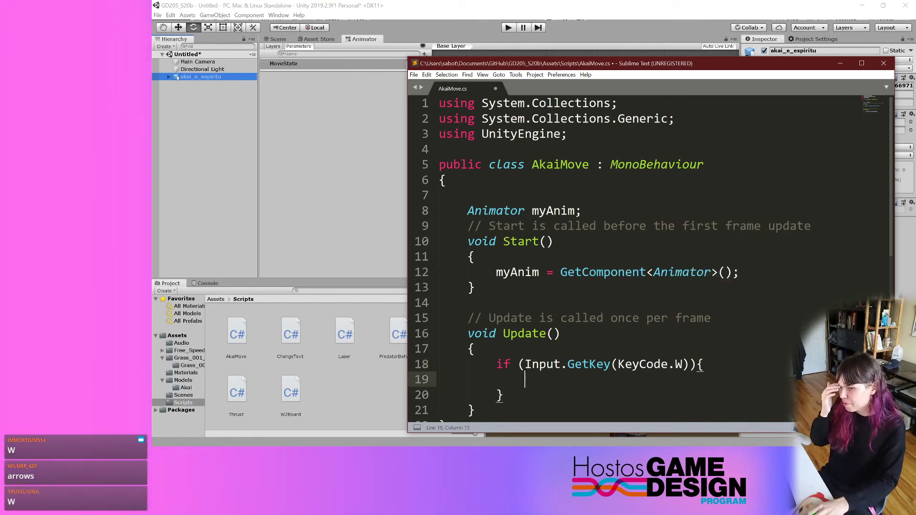
- Inside the if block, start the call myAnim.SetInteger("MoveState", ) with the value argument still empty
{"action": "scroll", "coordinate": [649, 257], "scroll_direction": "down", "scroll_amount": 1}
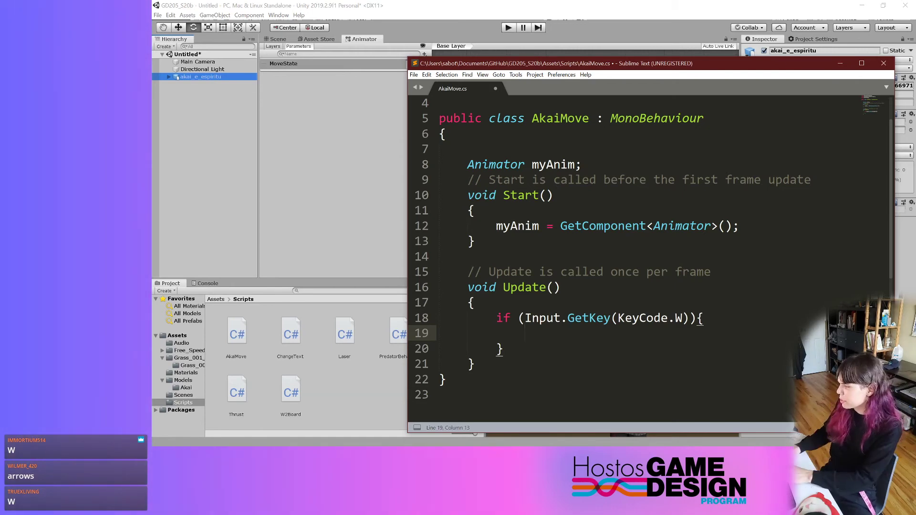
{"action": "type", "text": "myAnim"}
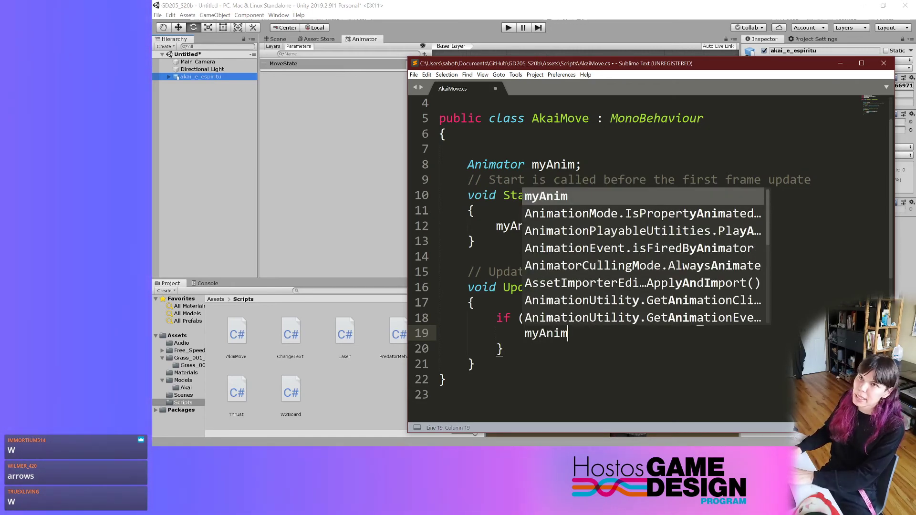
{"action": "type", "text": ".Set"}
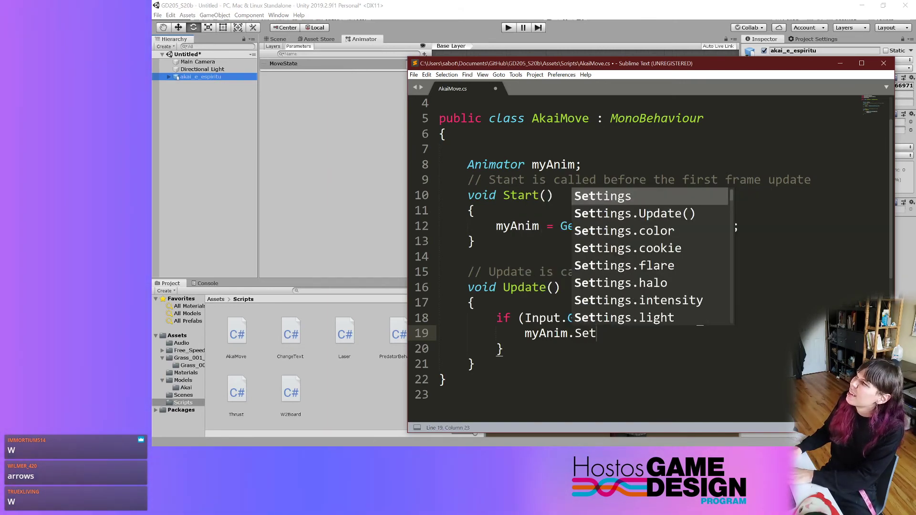
{"action": "type", "text": "Integer"}
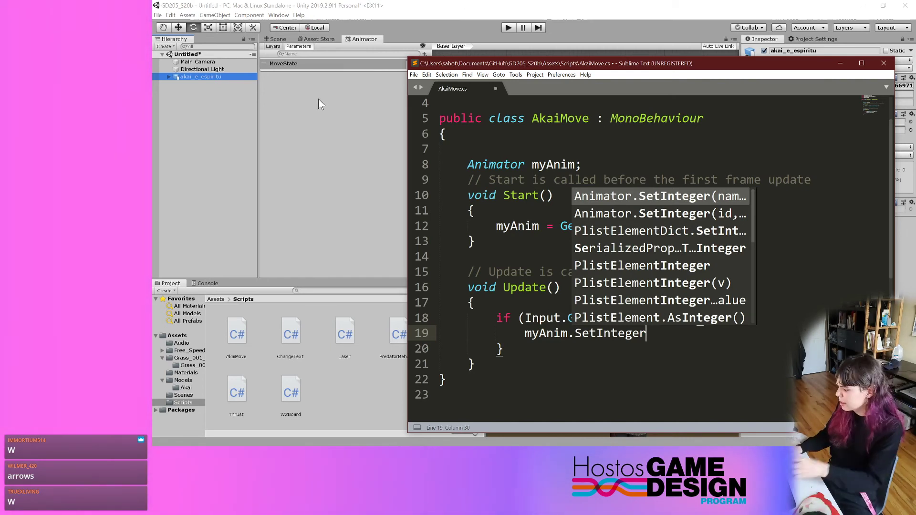
{"action": "type", "text": "("}
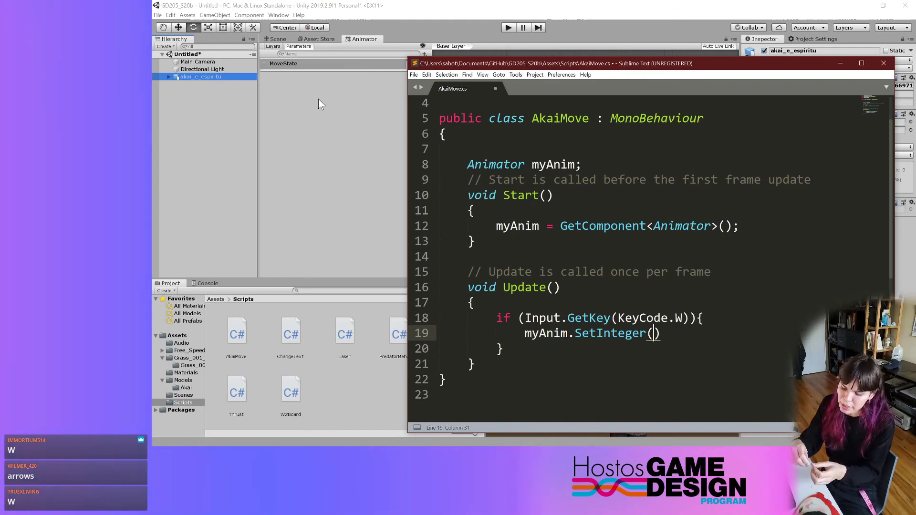
{"action": "type", "text": "\""}
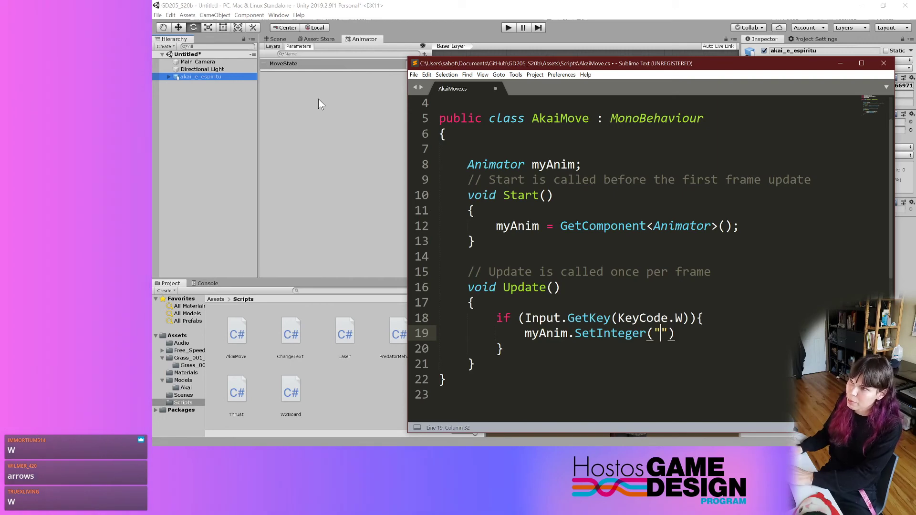
{"action": "type", "text": "MoveState"}
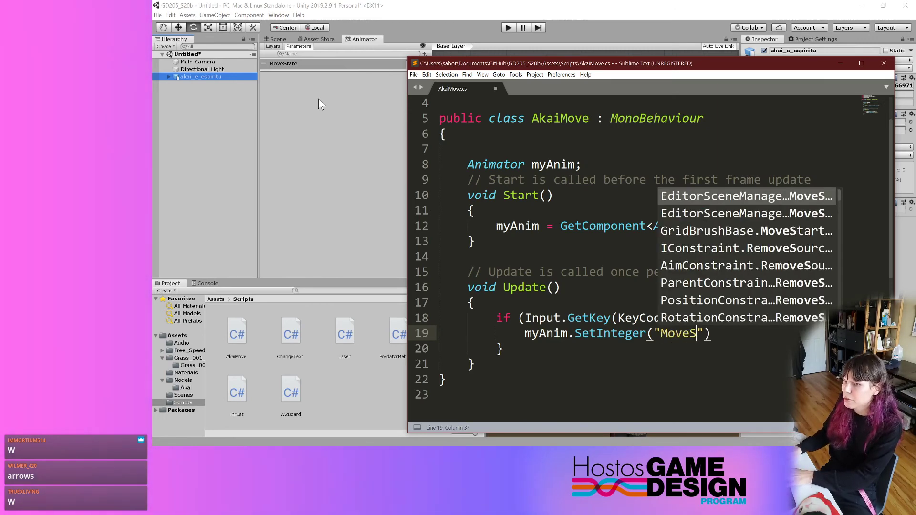
{"action": "type", "text": "\""}
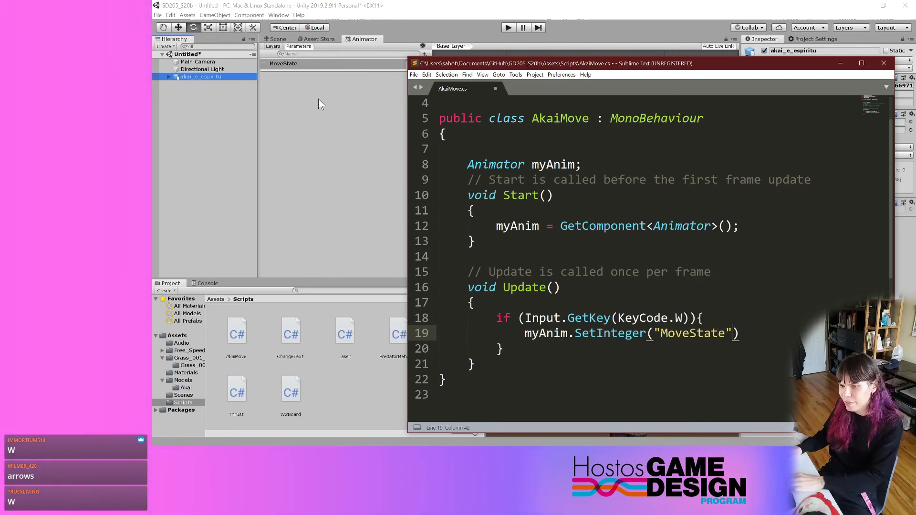
{"action": "type", "text": ","}
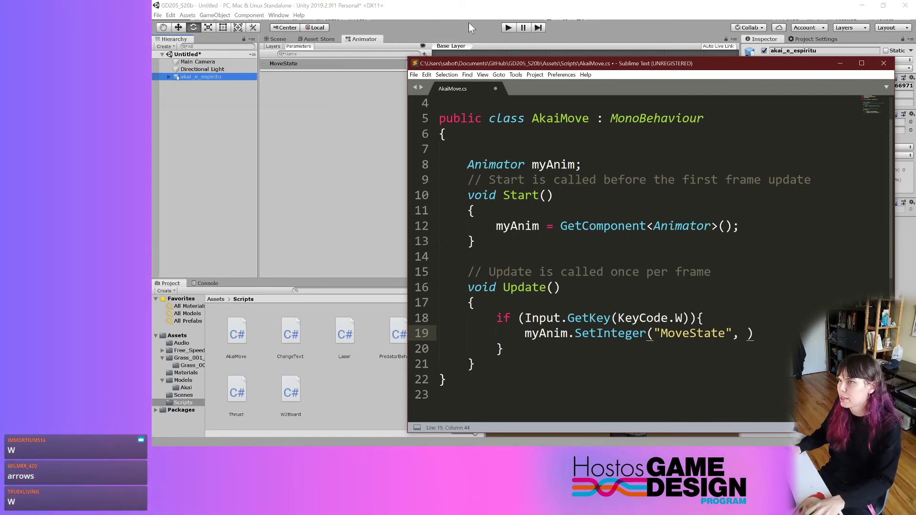
- Move the script editor aside to check Unity's Animator graph, and complete the SetInteger call with the value 1 and a semicolon
{"action": "left_click_drag", "start_coordinate": [459, 57], "coordinate": [485, 83]}
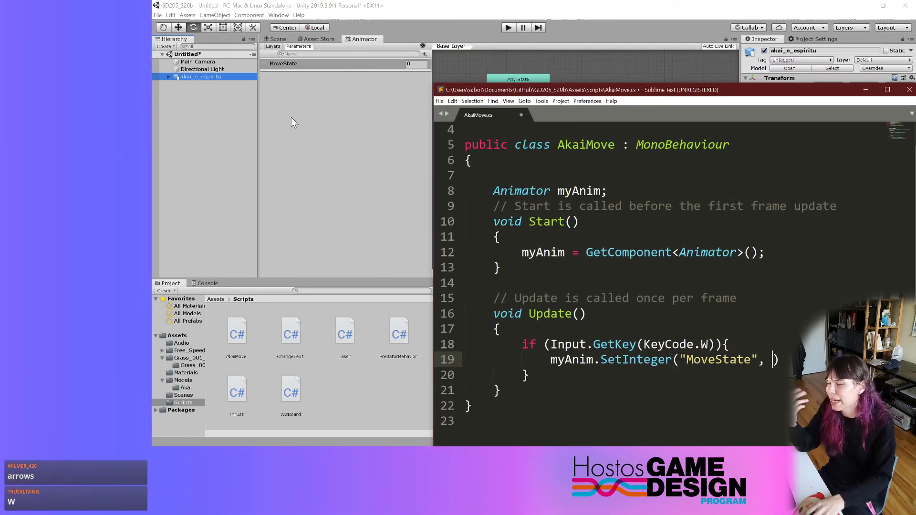
{"action": "type", "text": "1"}
{"action": "left_click", "coordinate": [688, 42]}
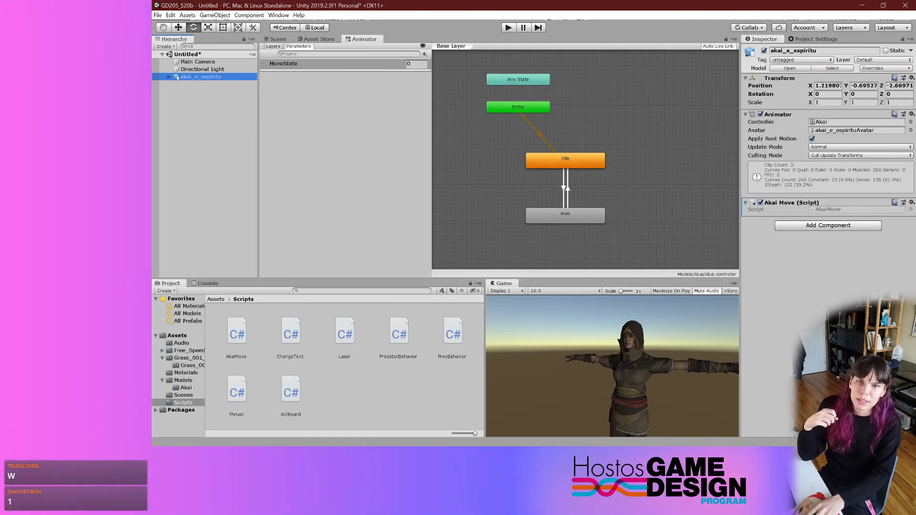
{"action": "left_click", "coordinate": [876, 192]}
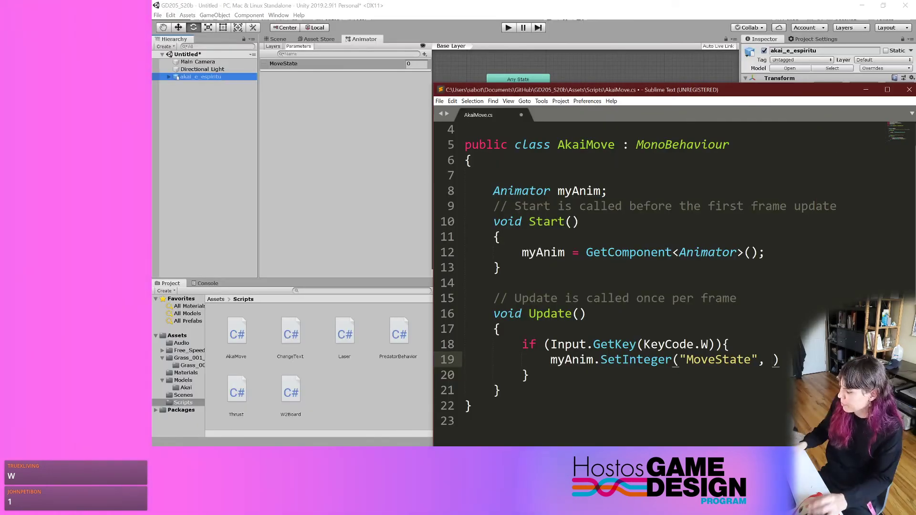
{"action": "type", "text": "1)"}
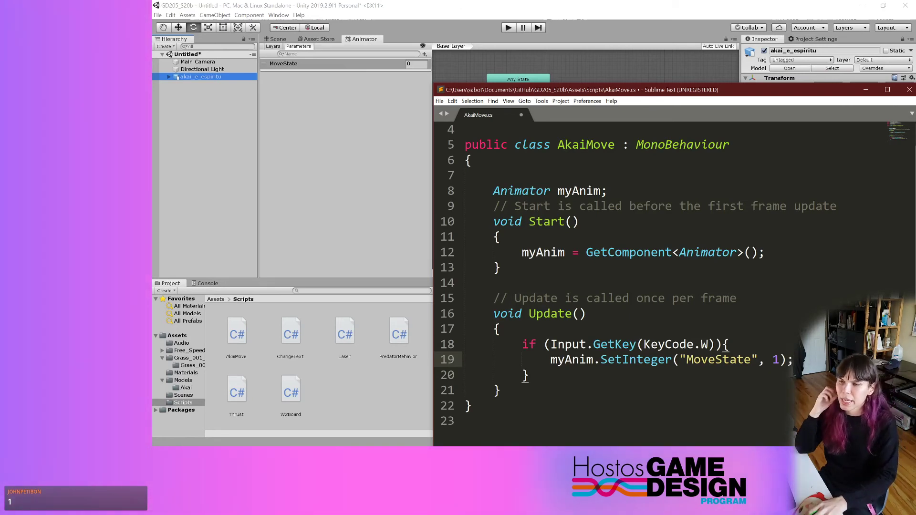
- Review the myAnim declaration and the GetComponent<Animator>() assignment in Start, highlighting the type and variable names
{"action": "left_click", "coordinate": [493, 191]}
{"action": "key", "text": "shift+Right"}
{"action": "key", "text": "shift+Right"}
{"action": "key", "text": "shift+Right"}
{"action": "key", "text": "shift+Right"}
{"action": "key", "text": "shift+Right"}
{"action": "key", "text": "shift+Right"}
{"action": "key", "text": "shift+Right"}
{"action": "key", "text": "shift+Right"}
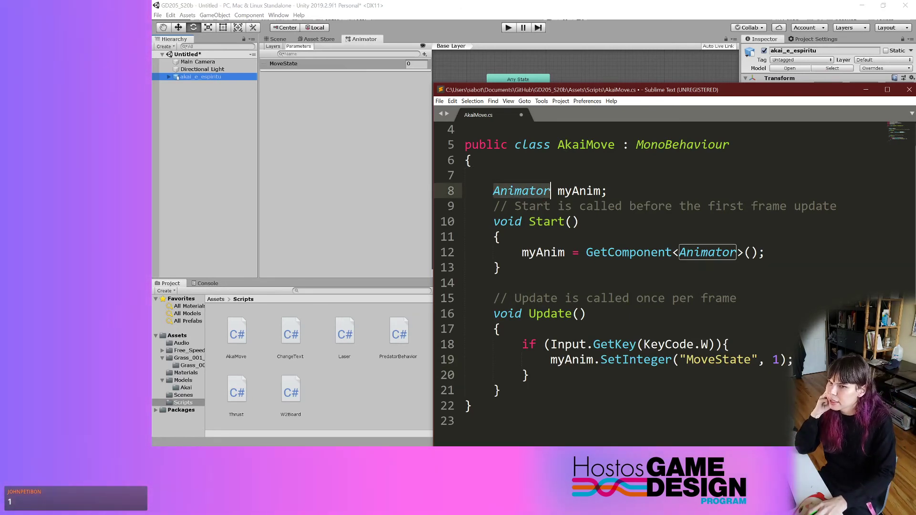
{"action": "key", "text": "shift+End"}
{"action": "left_click", "coordinate": [551, 191]}
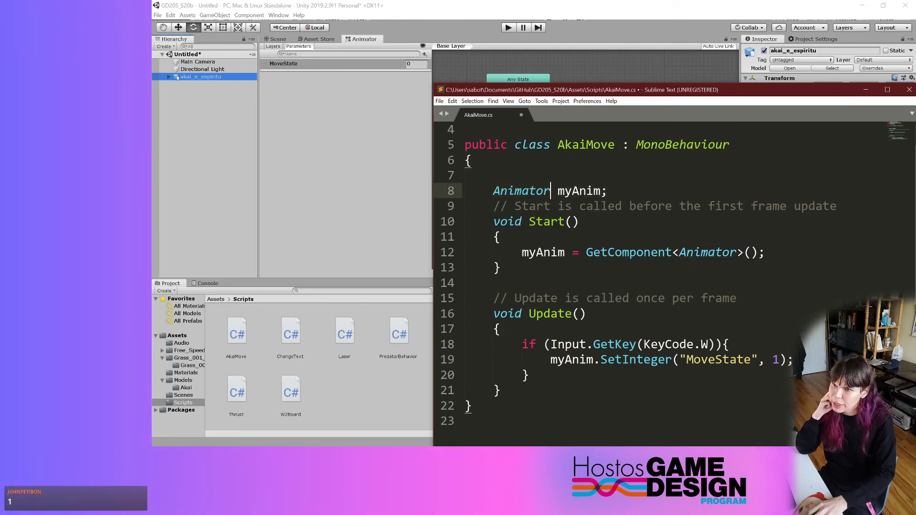
{"action": "double_click", "coordinate": [579, 190]}
{"action": "key", "text": "End"}
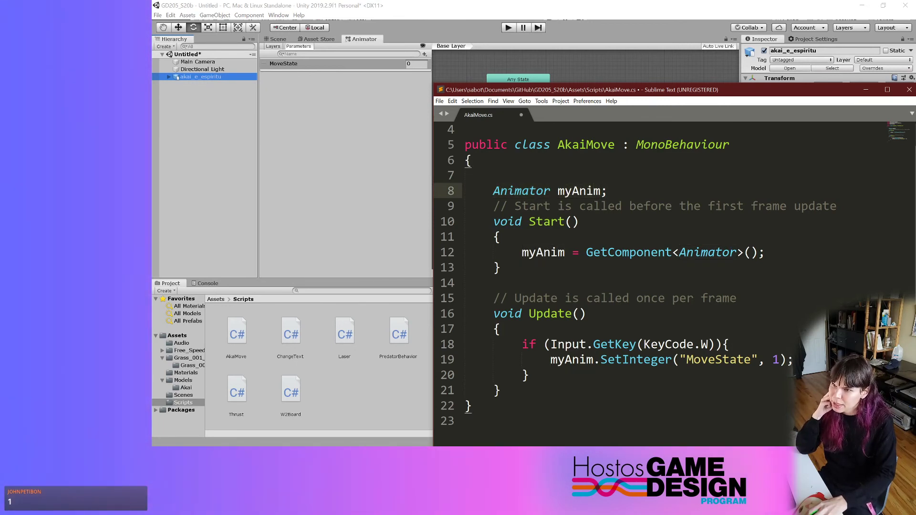
{"action": "double_click", "coordinate": [543, 253]}
{"action": "left_click", "coordinate": [572, 253]}
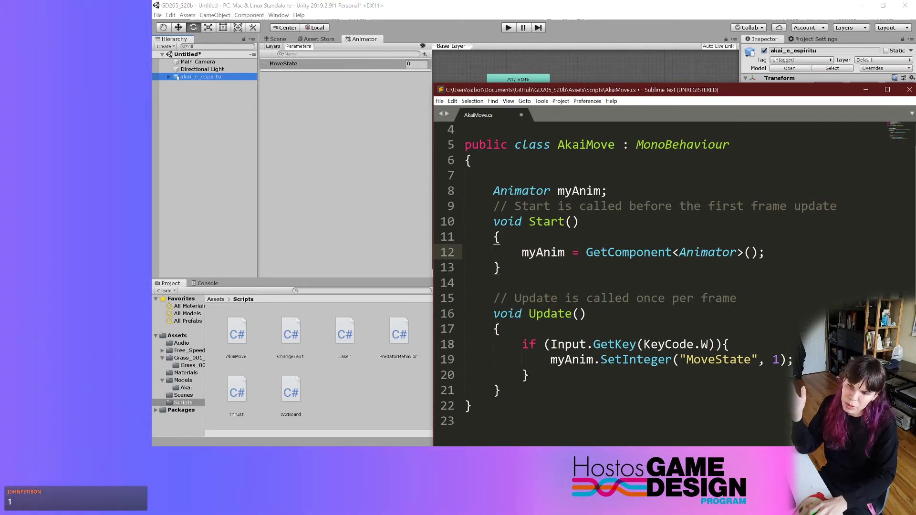
{"action": "left_click_drag", "start_coordinate": [586, 252], "coordinate": [678, 252]}
{"action": "double_click", "coordinate": [707, 252]}
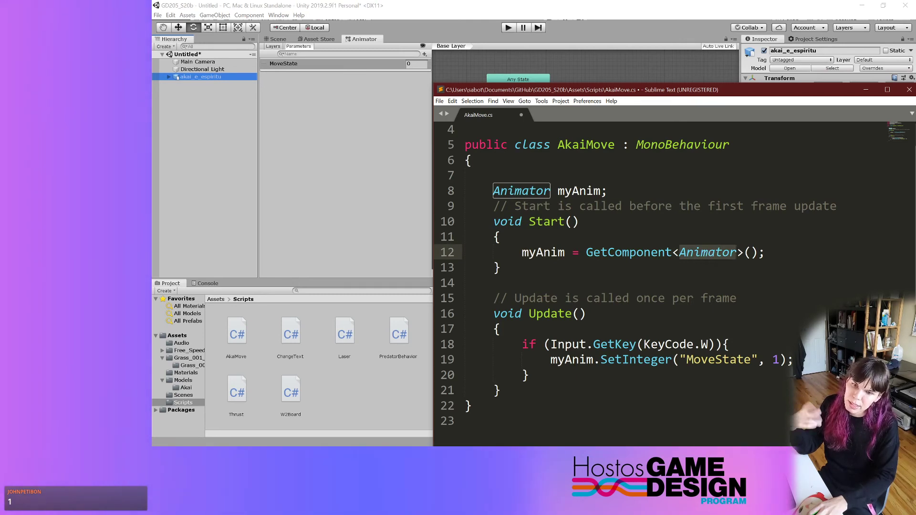
{"action": "left_click", "coordinate": [499, 268]}
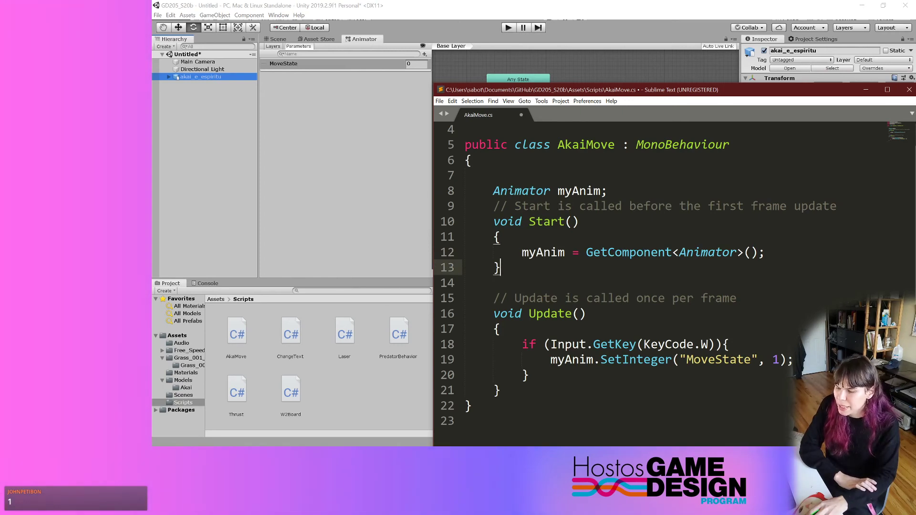
- Review the Input.GetKey condition and the SetInteger call in Update, highlighting the method, the MoveState parameter and its value
{"action": "left_click_drag", "start_coordinate": [550, 344], "coordinate": [594, 344]}
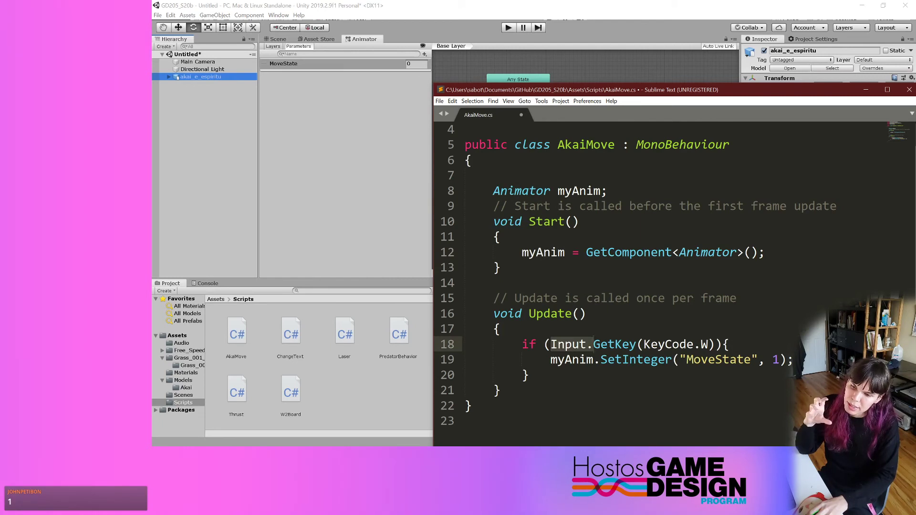
{"action": "left_click", "coordinate": [600, 344]}
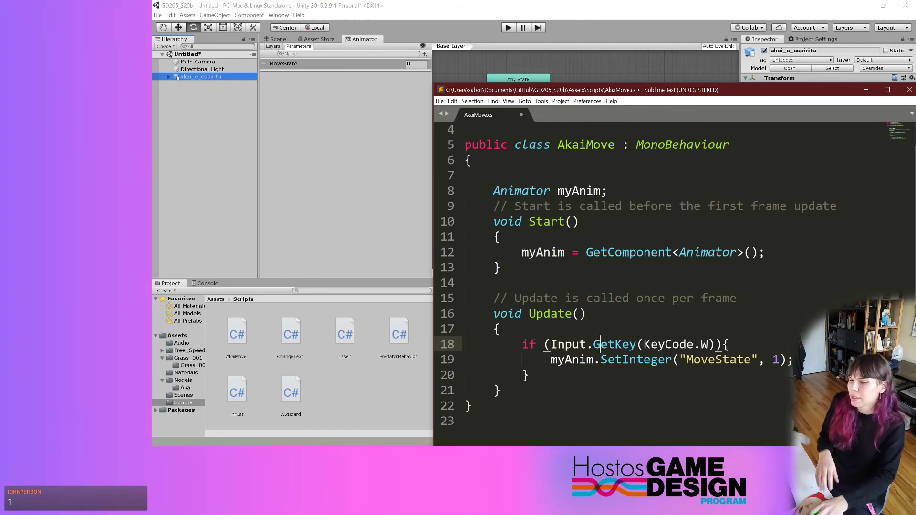
{"action": "key", "text": "Down"}
{"action": "key", "text": "ctrl+d"}
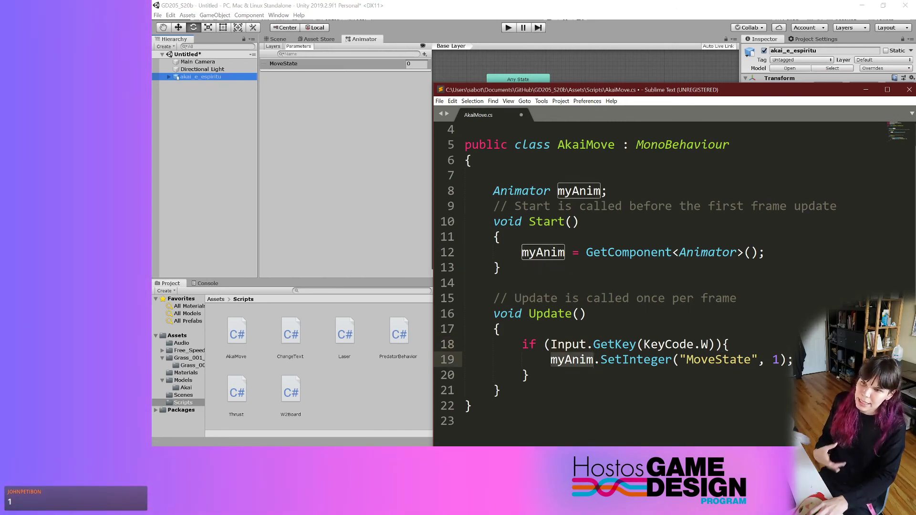
{"action": "key", "text": "Right"}
{"action": "key", "text": "Right"}
{"action": "key", "text": "Right"}
{"action": "key", "text": "Right"}
{"action": "key", "text": "Right"}
{"action": "key", "text": "Right"}
{"action": "key", "text": "Right"}
{"action": "key", "text": "Right"}
{"action": "key", "text": "Right"}
{"action": "key", "text": "Right"}
{"action": "key", "text": "Right"}
{"action": "key", "text": "Right"}
{"action": "key", "text": "Right"}
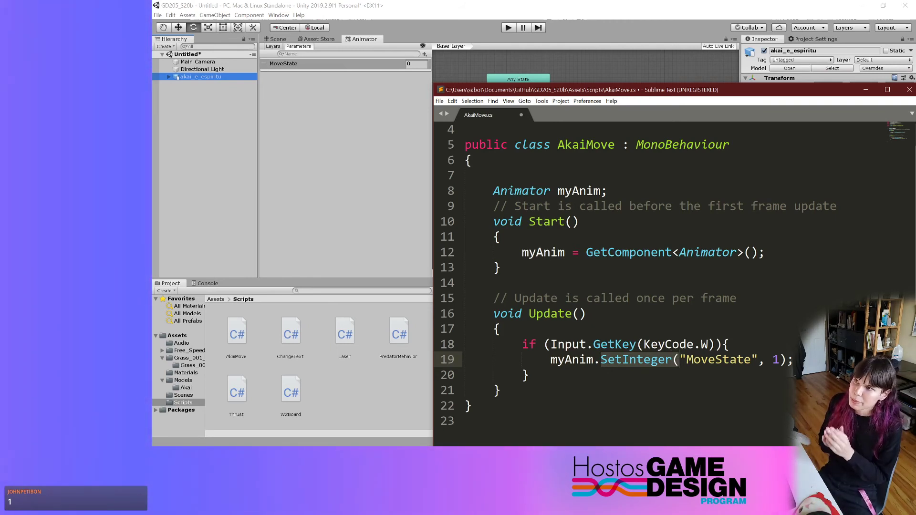
{"action": "left_click", "coordinate": [586, 314]}
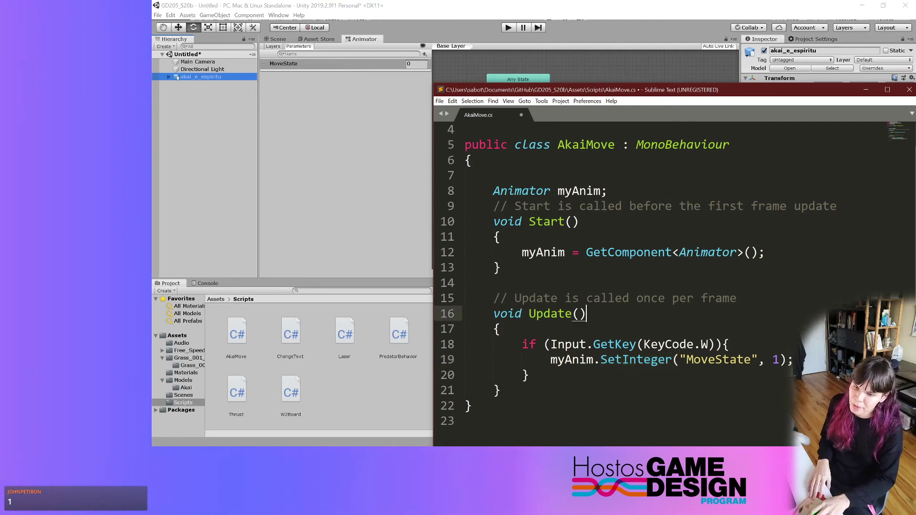
{"action": "left_click_drag", "start_coordinate": [680, 360], "coordinate": [758, 360]}
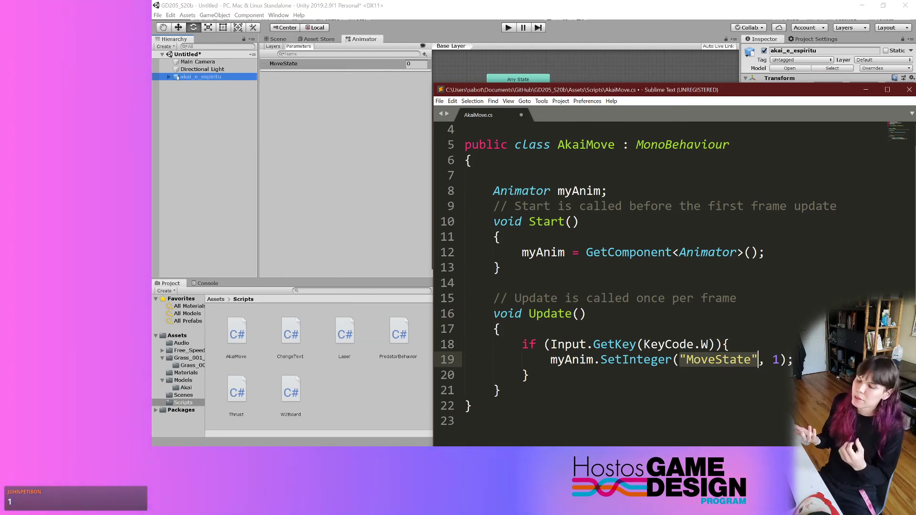
{"action": "left_click", "coordinate": [793, 359]}
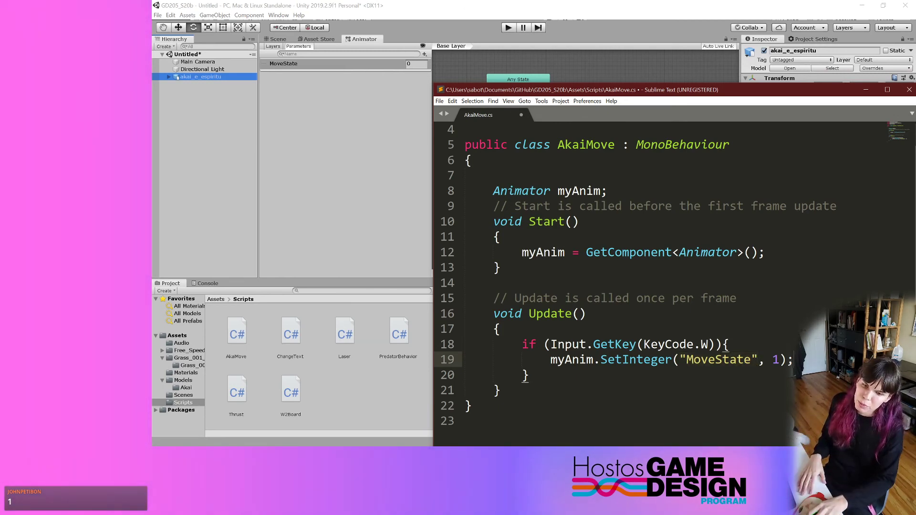
{"action": "left_click_drag", "start_coordinate": [779, 359], "coordinate": [758, 360]}
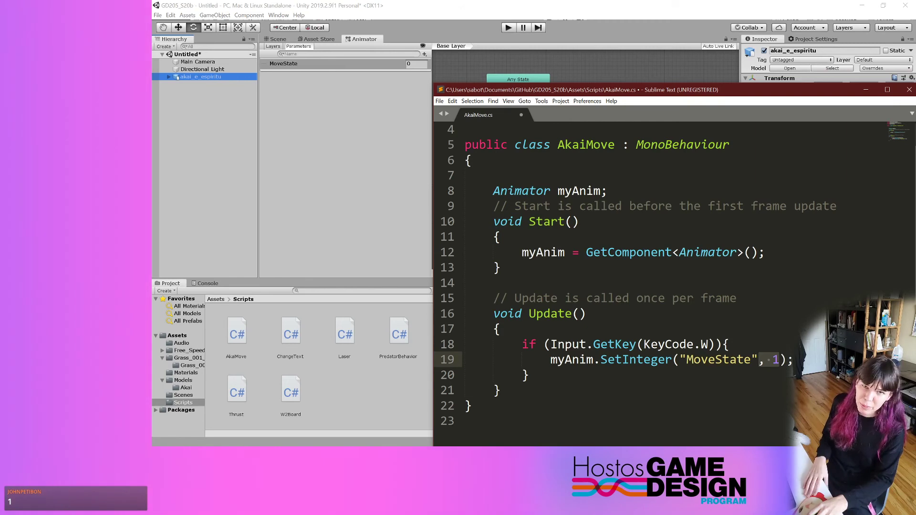
{"action": "left_click", "coordinate": [793, 360]}
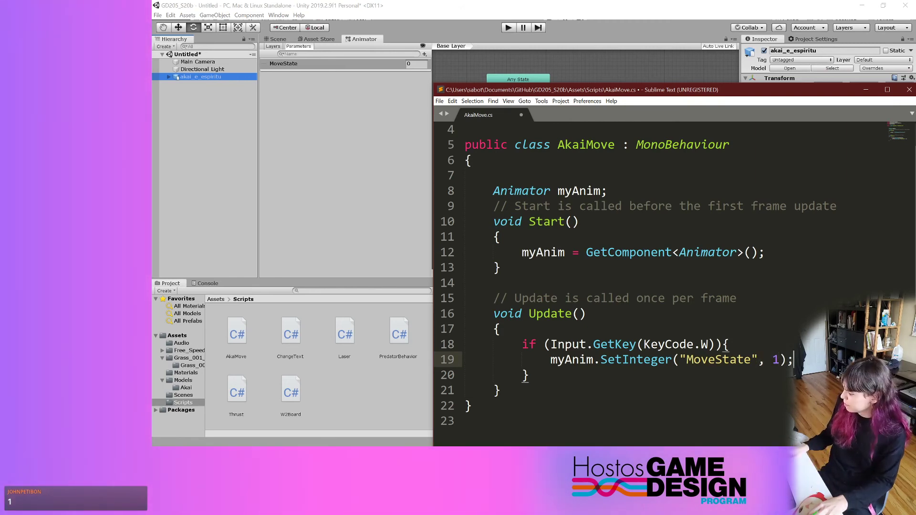
- Save the AkaiMove script, switch to Unity and test the W input in Play mode
{"action": "key", "text": "ctrl+s"}
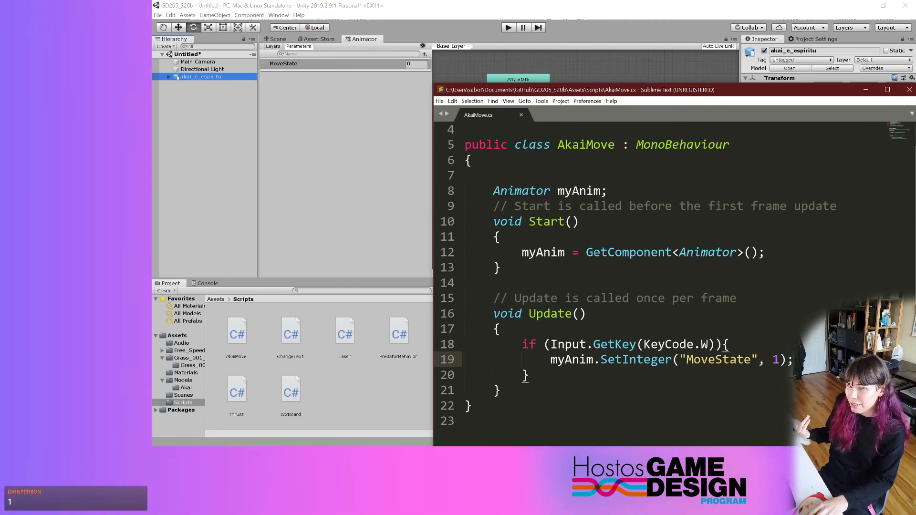
{"action": "left_click", "coordinate": [435, 3]}
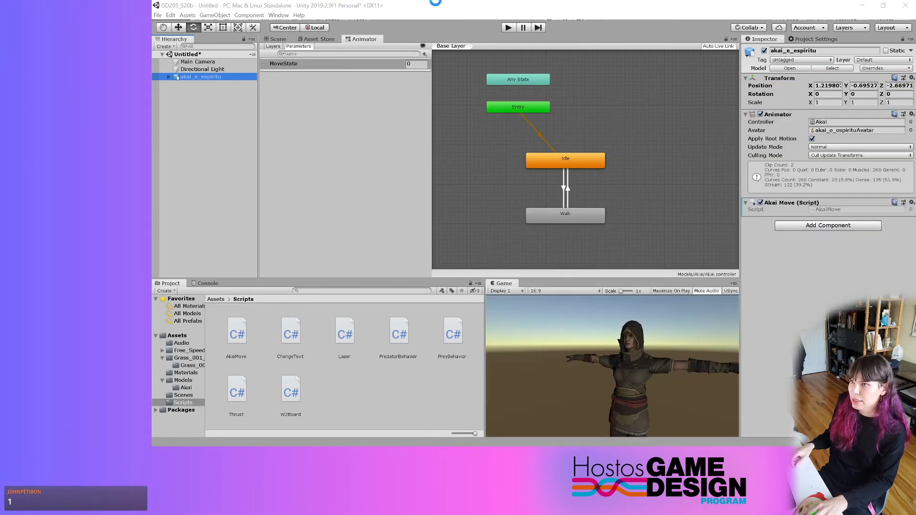
{"action": "left_click", "coordinate": [507, 30]}
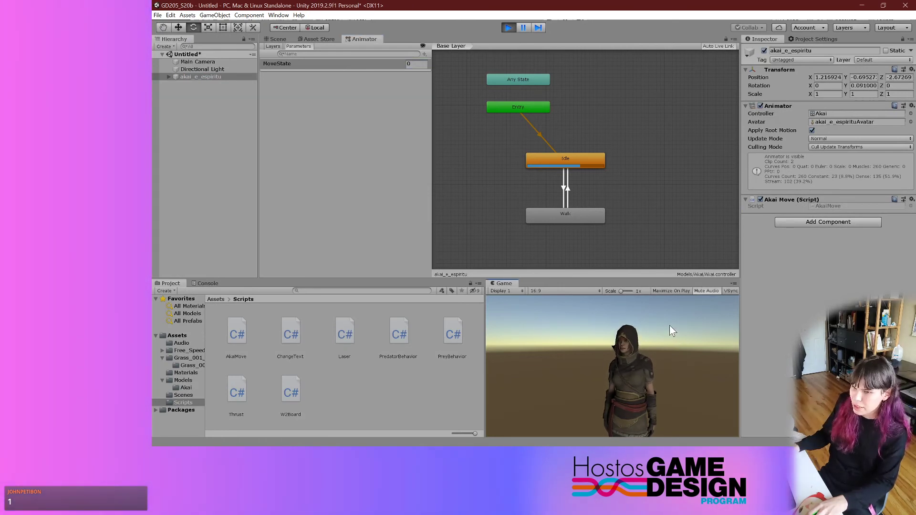
{"action": "key", "text": "w"}
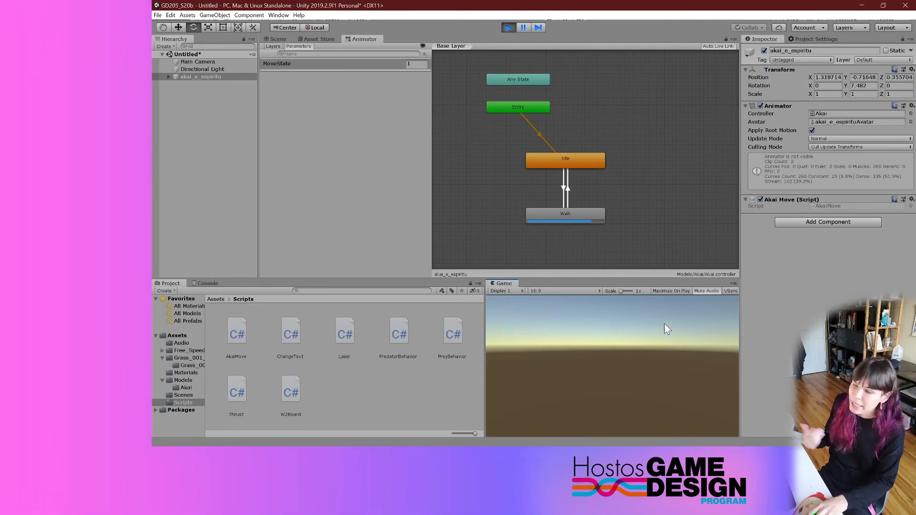
- Examine the walking Akai character from the front and behind in the Scene view, and stop Play mode
{"action": "left_click", "coordinate": [273, 39]}
{"action": "right_click_drag", "start_coordinate": [494, 109], "coordinate": [436, 168]}
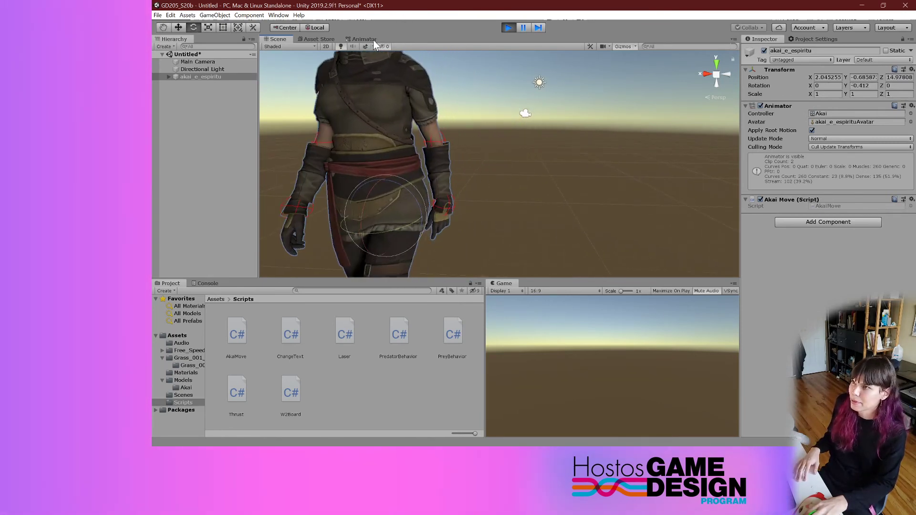
{"action": "right_click_drag", "start_coordinate": [458, 143], "coordinate": [419, 143]}
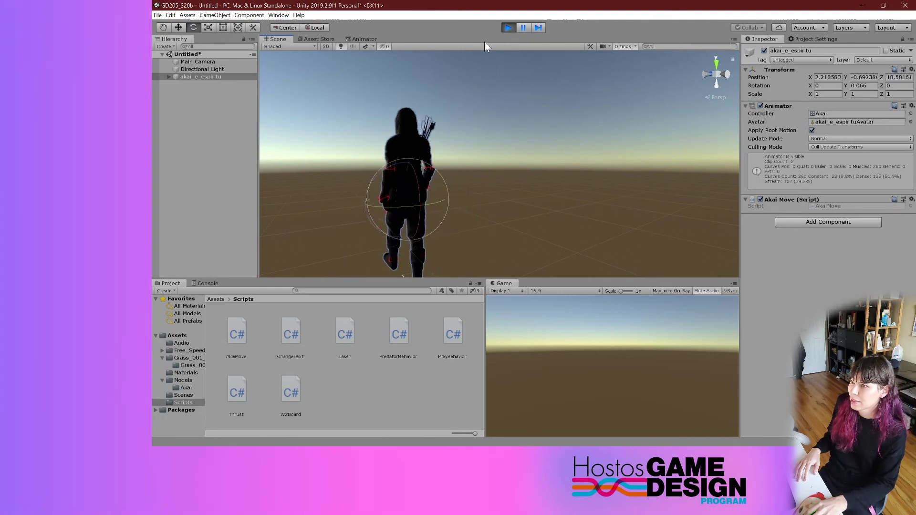
{"action": "left_click", "coordinate": [508, 27]}
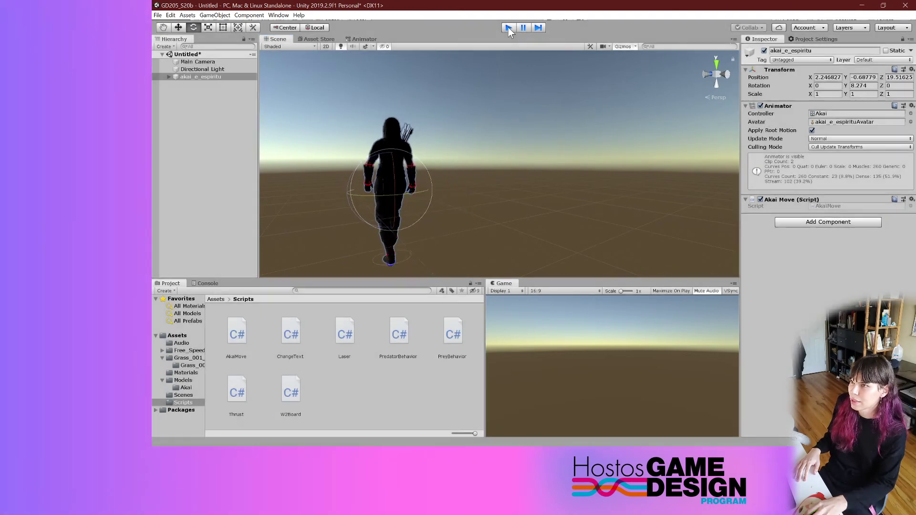
- Switch to the AkaiMove script in Sublime Text and insert a blank line in Update above the Input.GetKey condition
{"action": "left_click", "coordinate": [355, 39]}
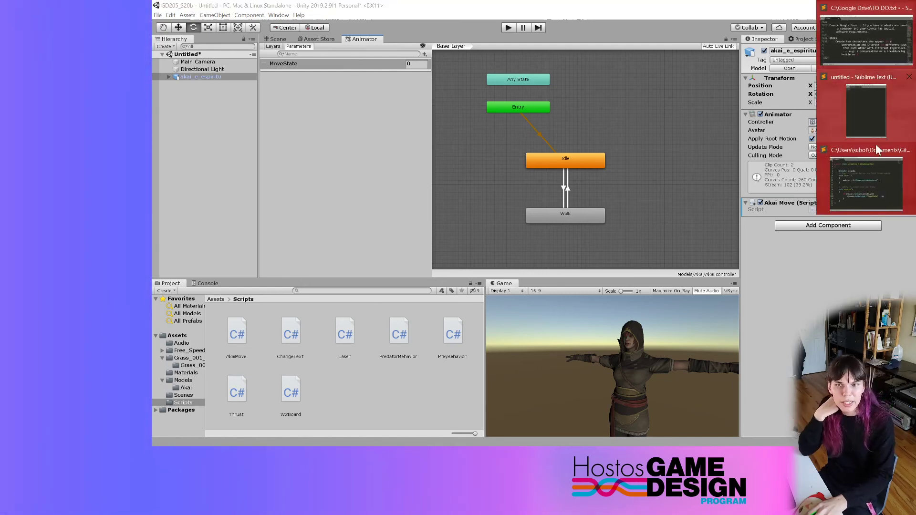
{"action": "left_click", "coordinate": [878, 165]}
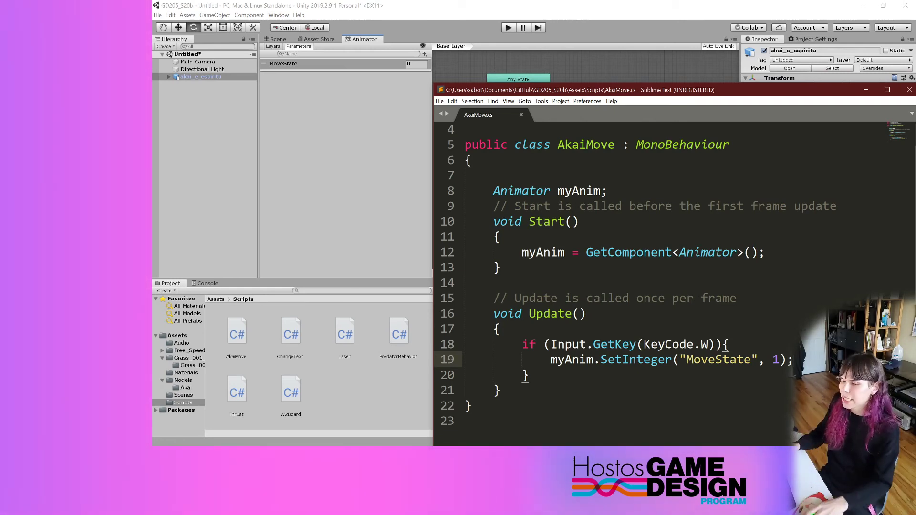
{"action": "left_click", "coordinate": [499, 329]}
{"action": "key", "text": "Return"}
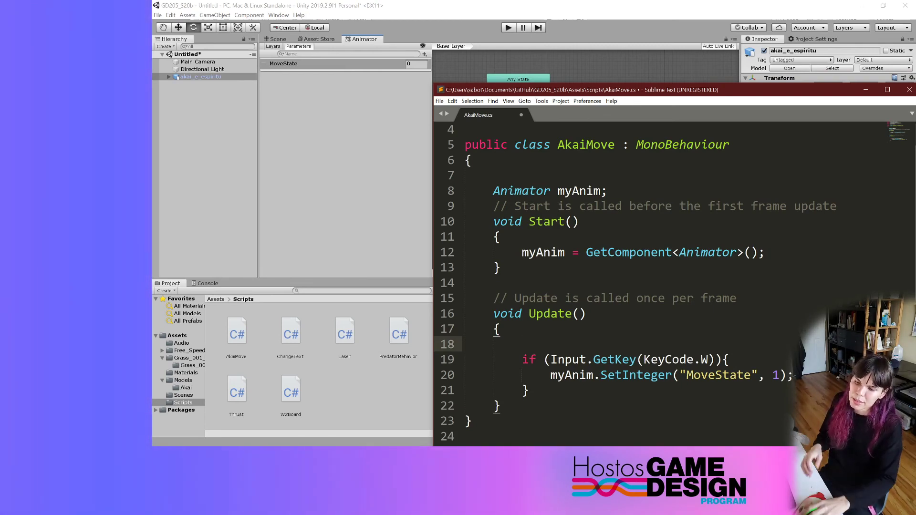
{"action": "key", "text": "Down"}
{"action": "key", "text": "shift+Down"}
{"action": "key", "text": "shift+Down"}
{"action": "key", "text": "shift+End"}
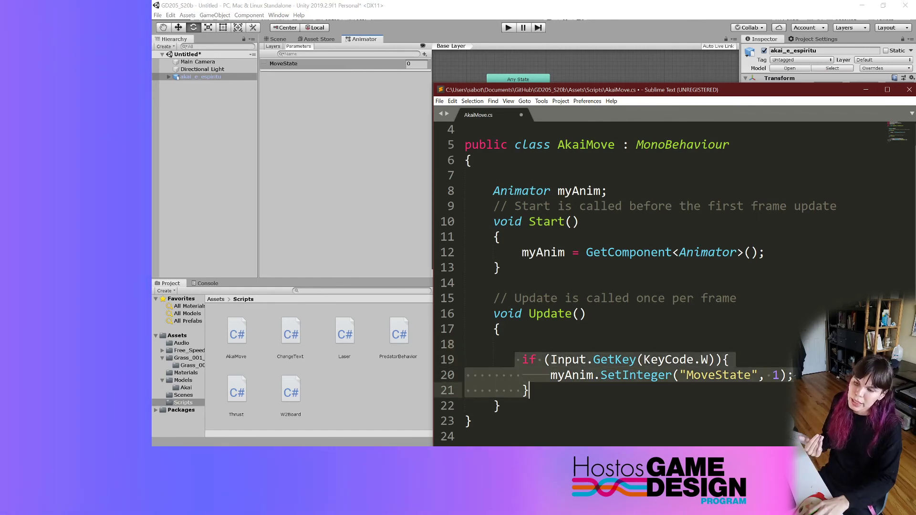
{"action": "key", "text": "Left"}
{"action": "key", "text": "Up"}
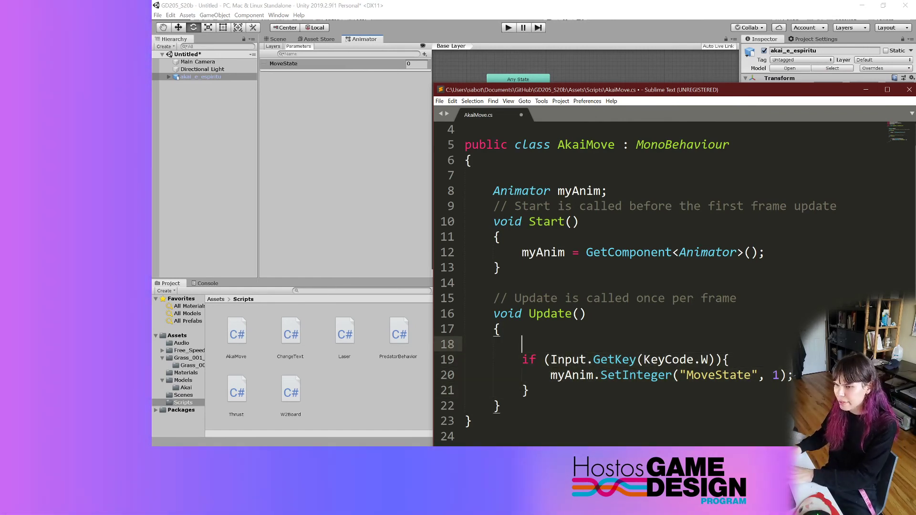
- Add the statement myAnim.SetInteger("MoveState", 0); at the start of Update, before the W key condition
{"action": "type", "text": "myAnim."}
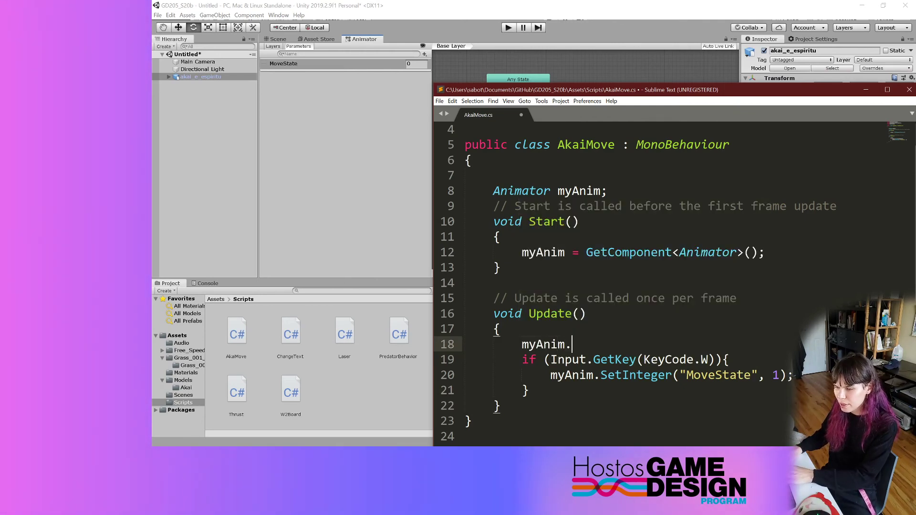
{"action": "type", "text": "SetInteg"}
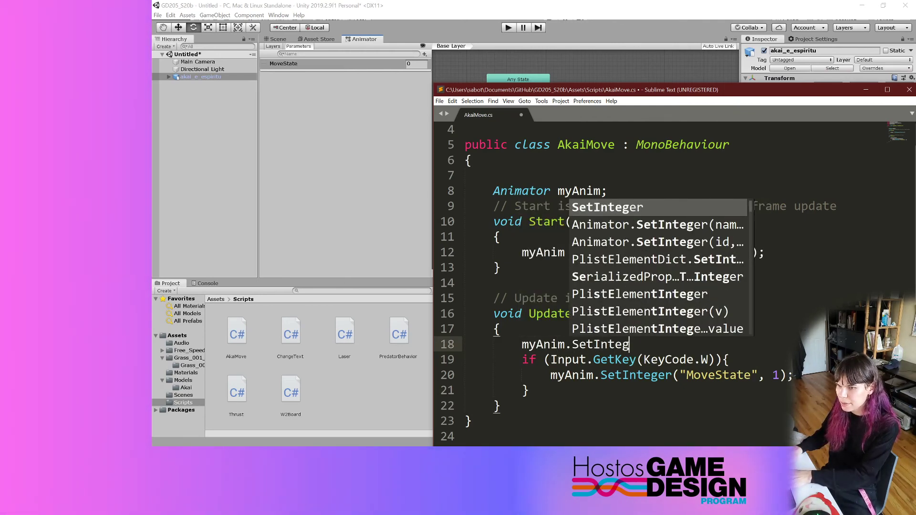
{"action": "type", "text": "er(\"Mo"}
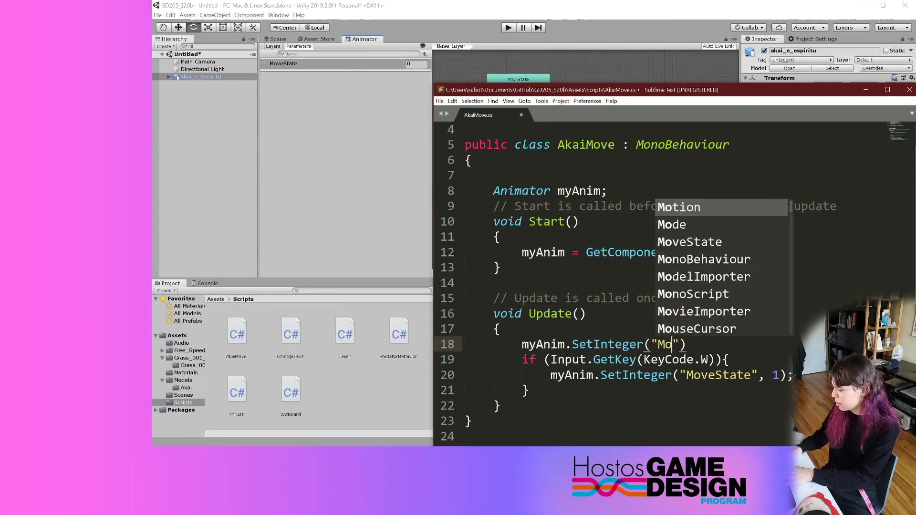
{"action": "type", "text": "veState"}
{"action": "type", "text": "\", "}
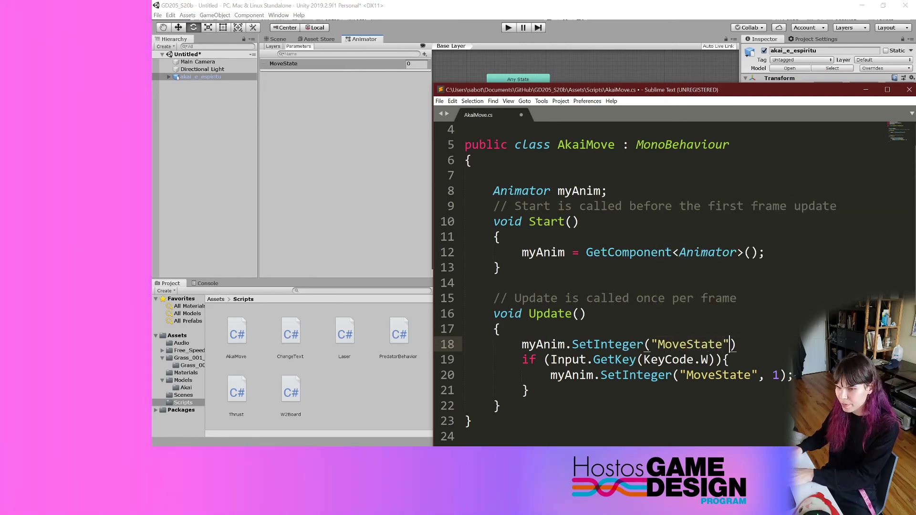
{"action": "type", "text": "0);"}
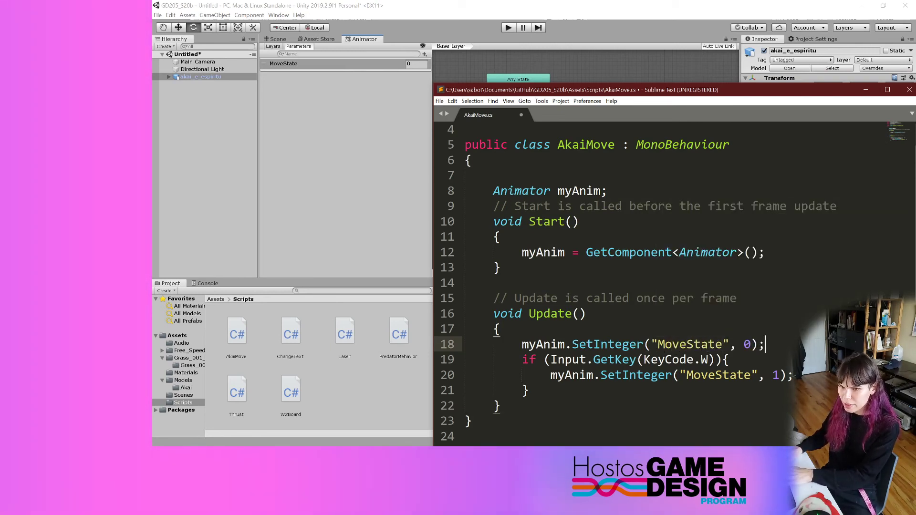
{"action": "scroll", "coordinate": [620, 276], "scroll_direction": "down", "scroll_amount": 1}
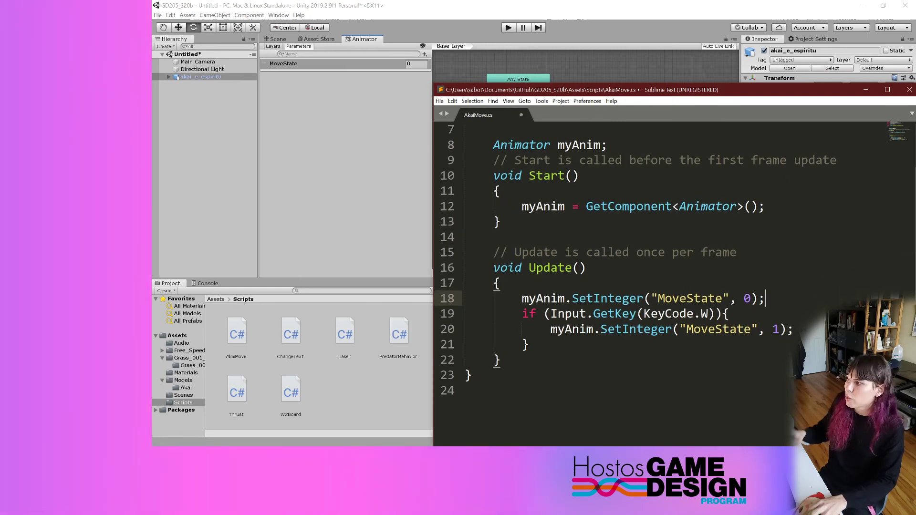
- Review the new MoveState reset line and the Input.GetKey block beneath it, highlighting each in turn
{"action": "left_click_drag", "start_coordinate": [523, 298], "coordinate": [781, 299]}
{"action": "key", "text": "Right"}
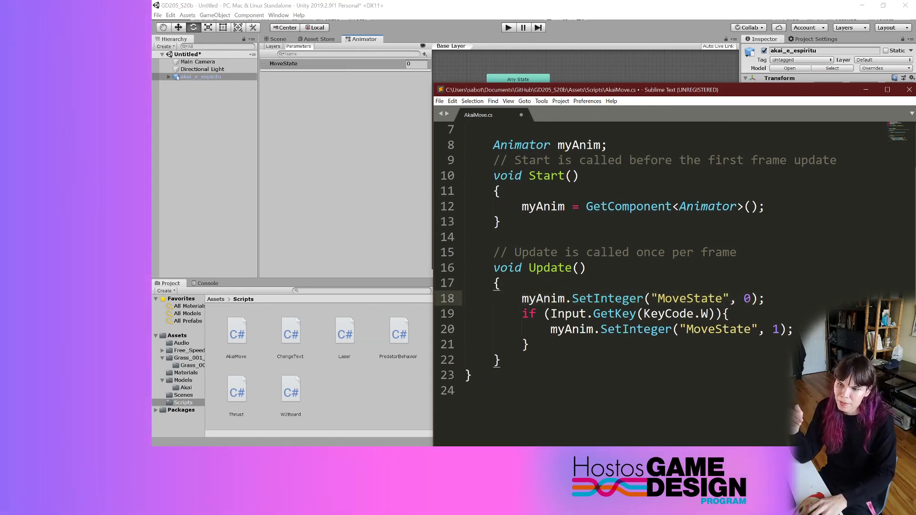
{"action": "key", "text": "Down"}
{"action": "key", "text": "Home"}
{"action": "key", "text": "shift+Down"}
{"action": "key", "text": "shift+Down"}
{"action": "key", "text": "shift+End"}
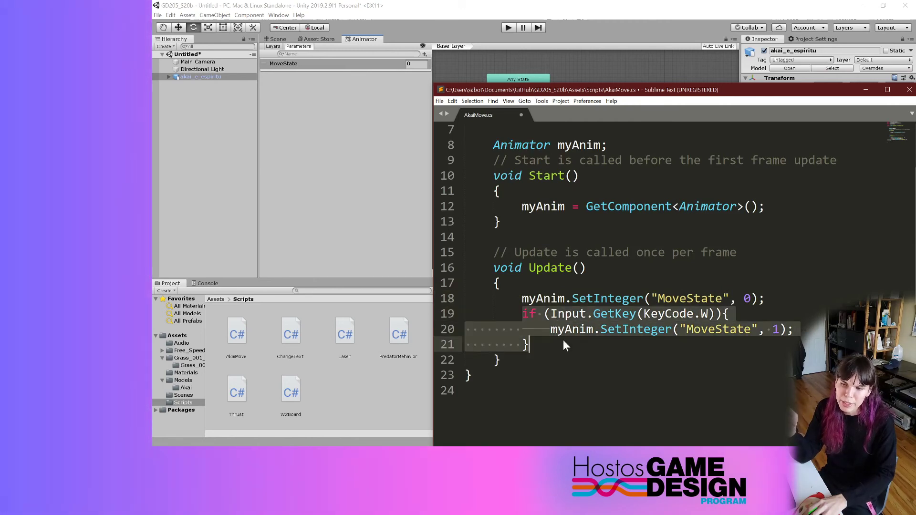
{"action": "key", "text": "Right"}
{"action": "key", "text": "shift+Up"}
{"action": "key", "text": "shift+Home"}
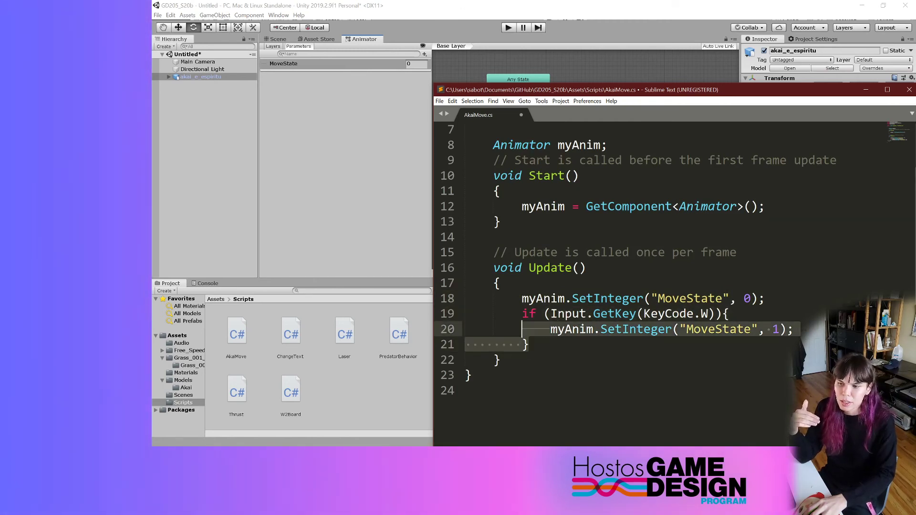
{"action": "key", "text": "shift+Up"}
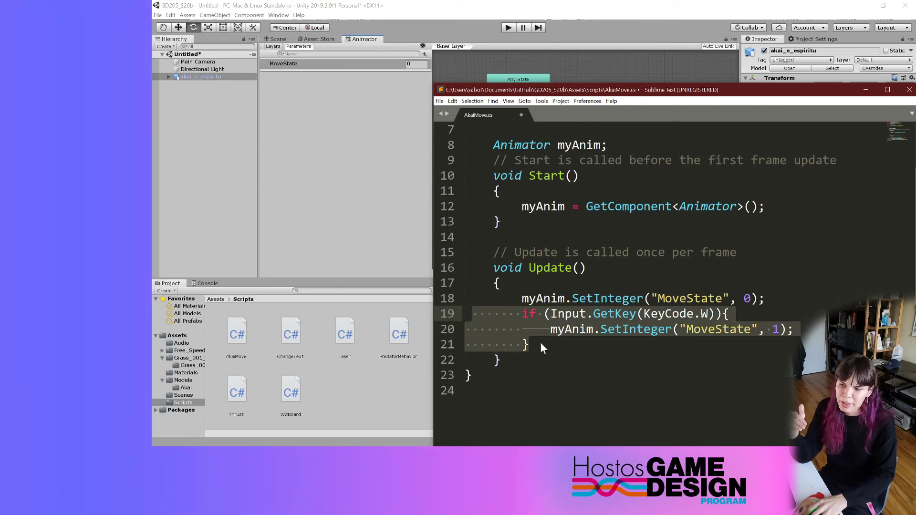
- Review the execution order in Update by highlighting the SetInteger reset line and the W key condition again
{"action": "key", "text": "Right"}
{"action": "key", "text": "Up"}
{"action": "key", "text": "Up"}
{"action": "key", "text": "Up"}
{"action": "key", "text": "End"}
{"action": "key", "text": "shift+Home"}
{"action": "key", "text": "shift+Home"}
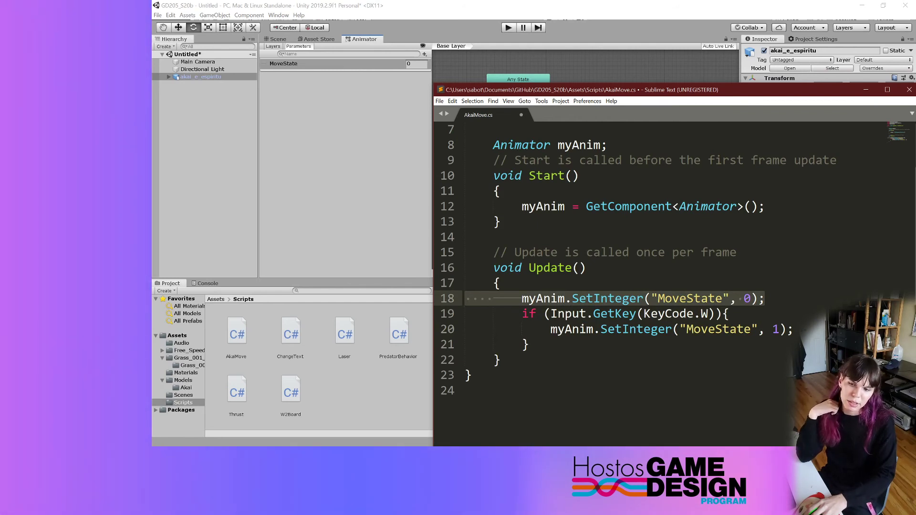
{"action": "left_click_drag", "start_coordinate": [523, 314], "coordinate": [529, 345]}
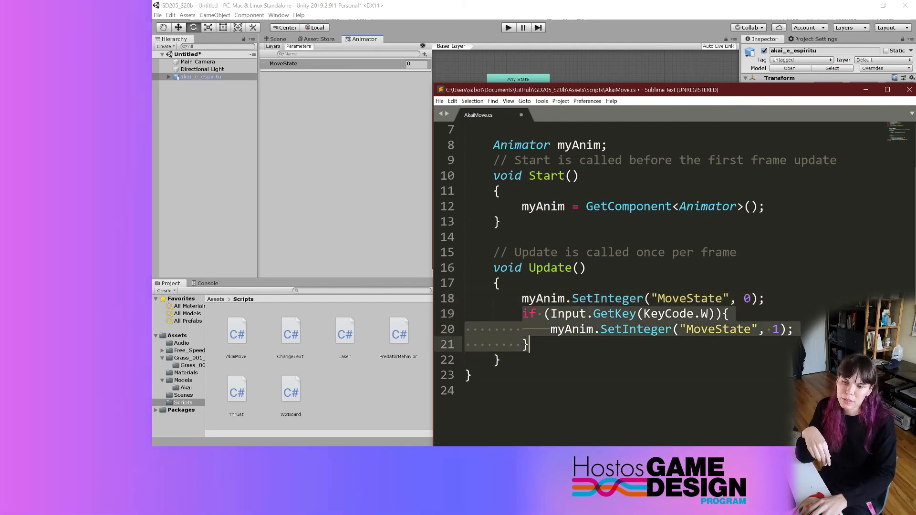
{"action": "left_click", "coordinate": [551, 337]}
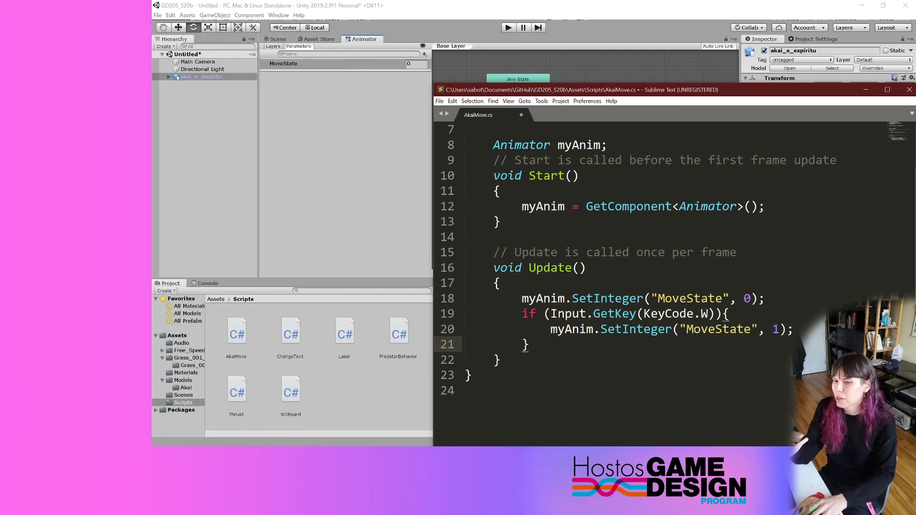
{"action": "mouse_move", "coordinate": [592, 299]}
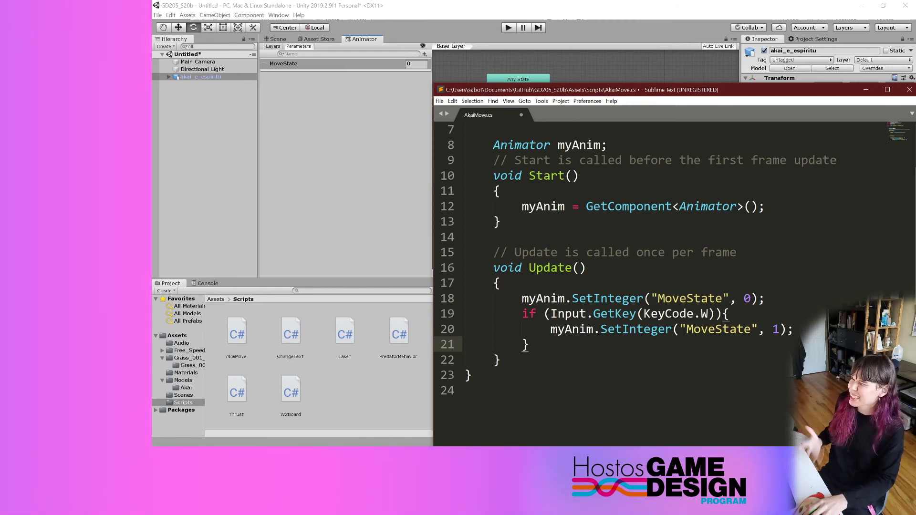
{"action": "left_click_drag", "start_coordinate": [759, 299], "coordinate": [465, 299]}
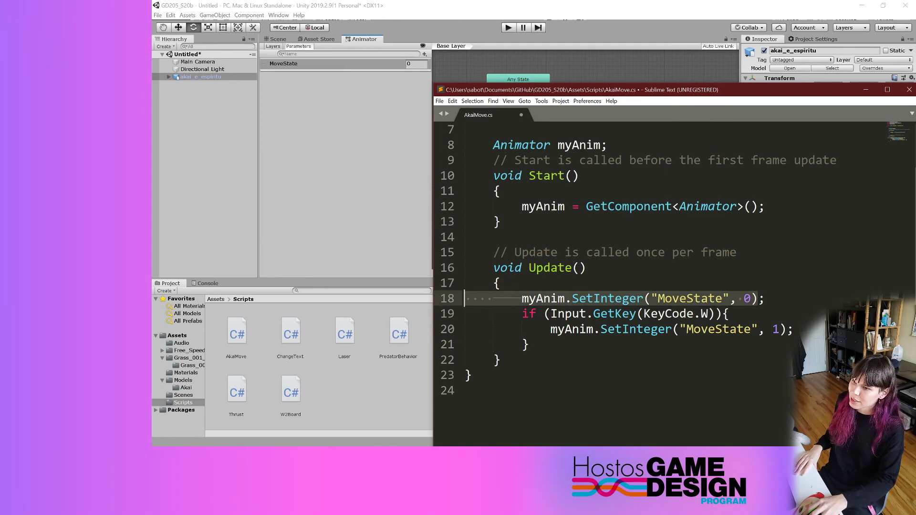
{"action": "left_click", "coordinate": [730, 299]}
{"action": "left_click_drag", "start_coordinate": [766, 298], "coordinate": [501, 286]}
{"action": "left_click", "coordinate": [501, 285]}
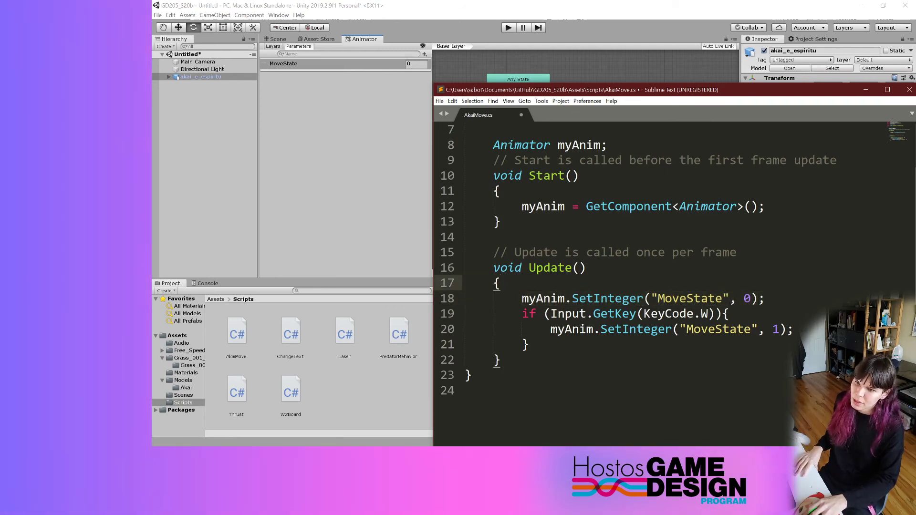
{"action": "left_click_drag", "start_coordinate": [465, 314], "coordinate": [527, 345]}
{"action": "key", "text": "Right"}
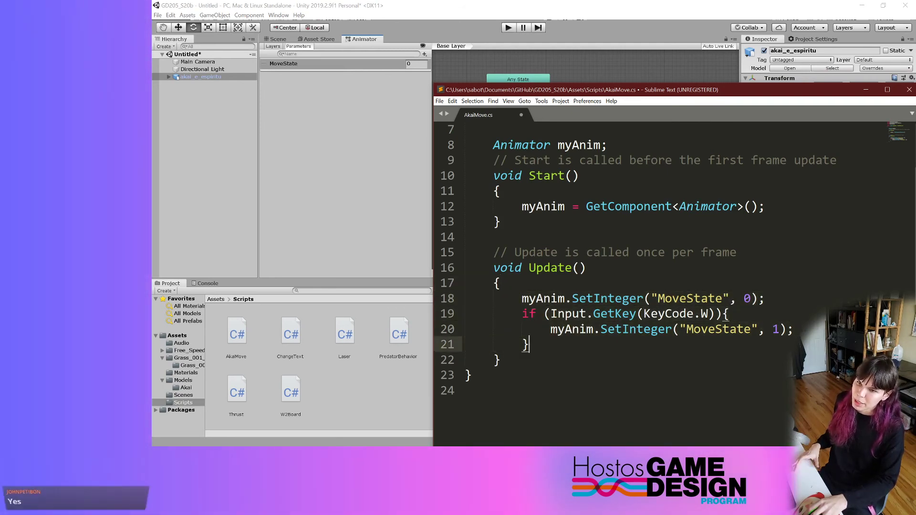
- Save the AkaiMove script, switch to Unity and start Play mode
{"action": "key", "text": "ctrl+s"}
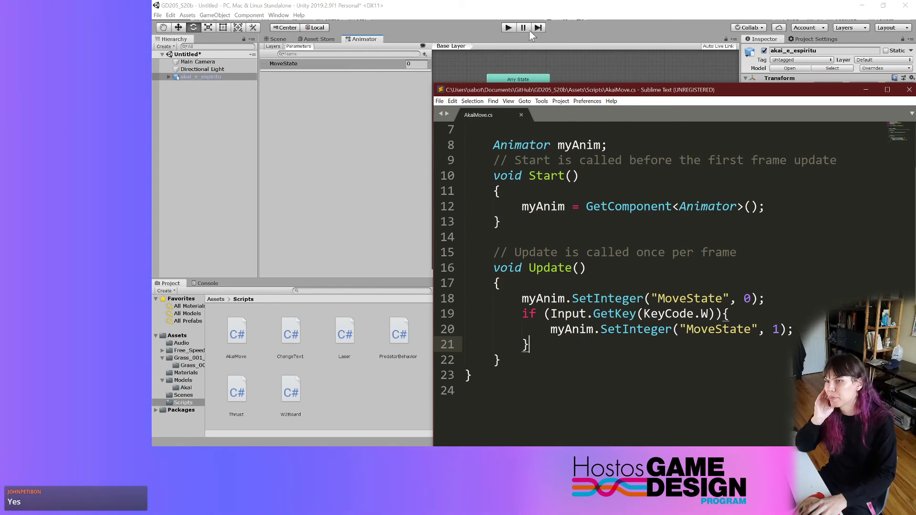
{"action": "left_click_drag", "start_coordinate": [582, 91], "coordinate": [514, 73]}
{"action": "left_click", "coordinate": [573, 6]}
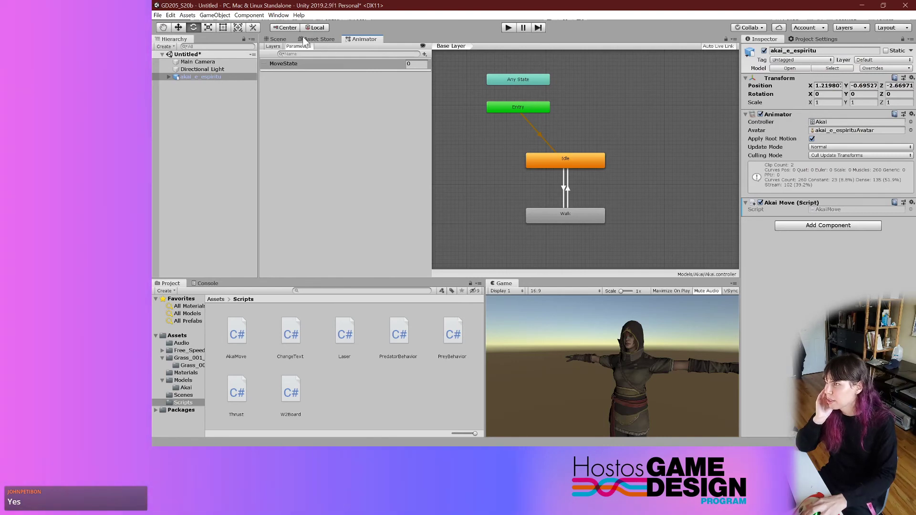
{"action": "left_click", "coordinate": [508, 28]}
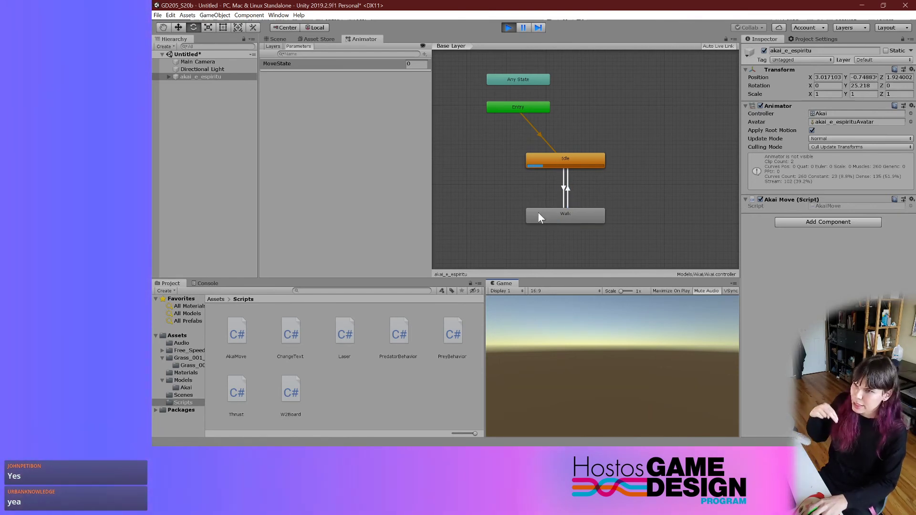
- Frame the akai_e_espiritu character in the Scene view and test walking with W in the Game view
{"action": "left_click", "coordinate": [279, 39]}
{"action": "right_click_drag", "start_coordinate": [556, 156], "coordinate": [458, 153]}
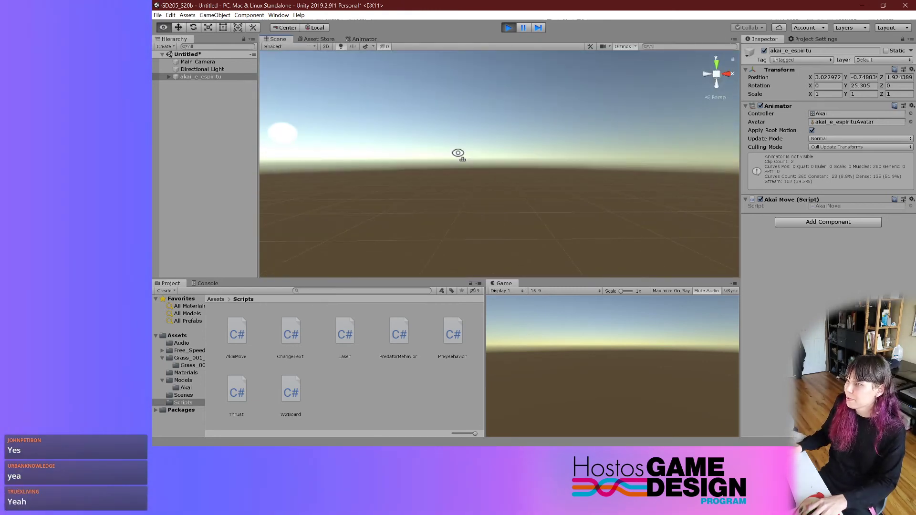
{"action": "left_click", "coordinate": [228, 77]}
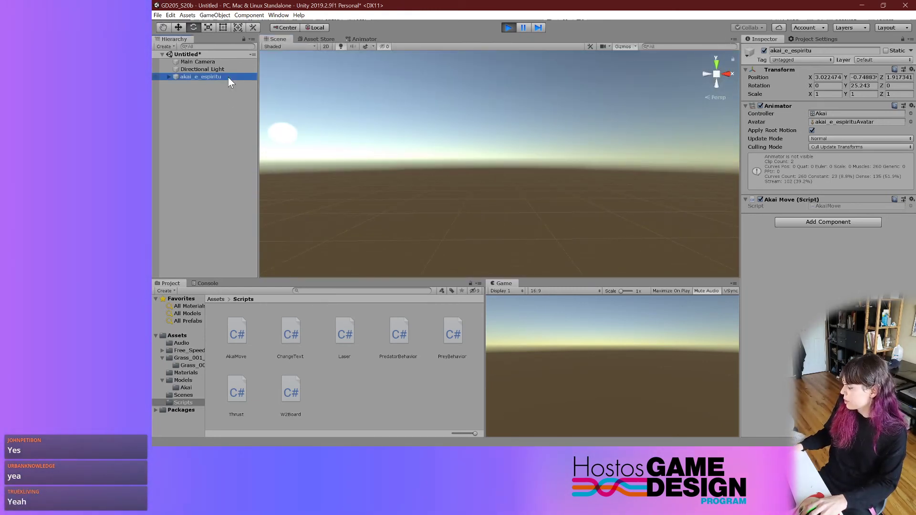
{"action": "left_click", "coordinate": [589, 395]}
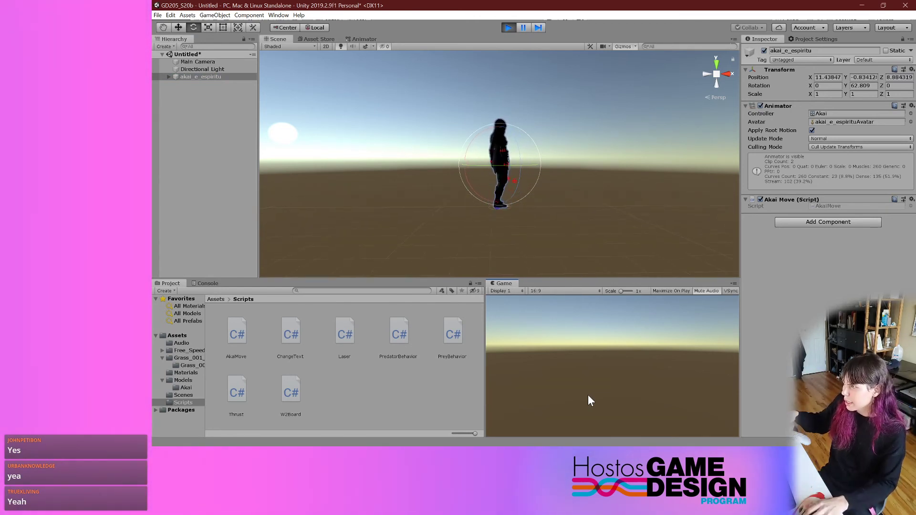
- Examine the idle Akai character from behind and the front in the Scene view, then reselect and frame akai_e_espiritu
{"action": "right_click_drag", "start_coordinate": [598, 224], "coordinate": [419, 195]}
{"action": "middle_click_drag", "start_coordinate": [513, 196], "coordinate": [302, 202]}
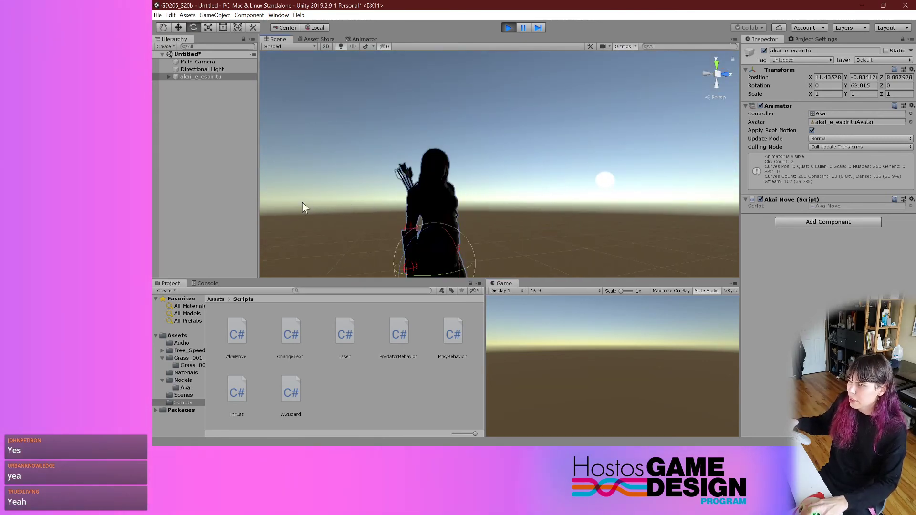
{"action": "right_click_drag", "start_coordinate": [570, 177], "coordinate": [484, 248]}
{"action": "middle_click_drag", "start_coordinate": [546, 205], "coordinate": [451, 223]}
{"action": "right_click_drag", "start_coordinate": [515, 214], "coordinate": [446, 212]}
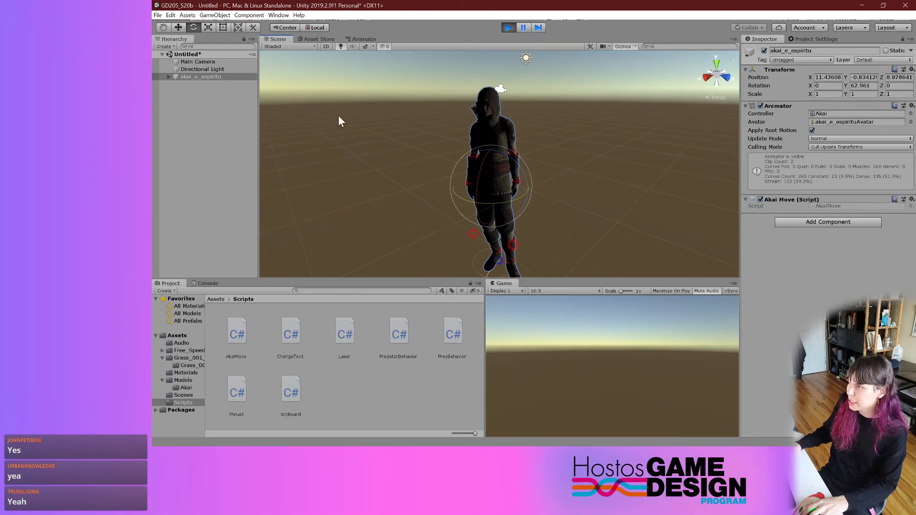
{"action": "left_click", "coordinate": [477, 154]}
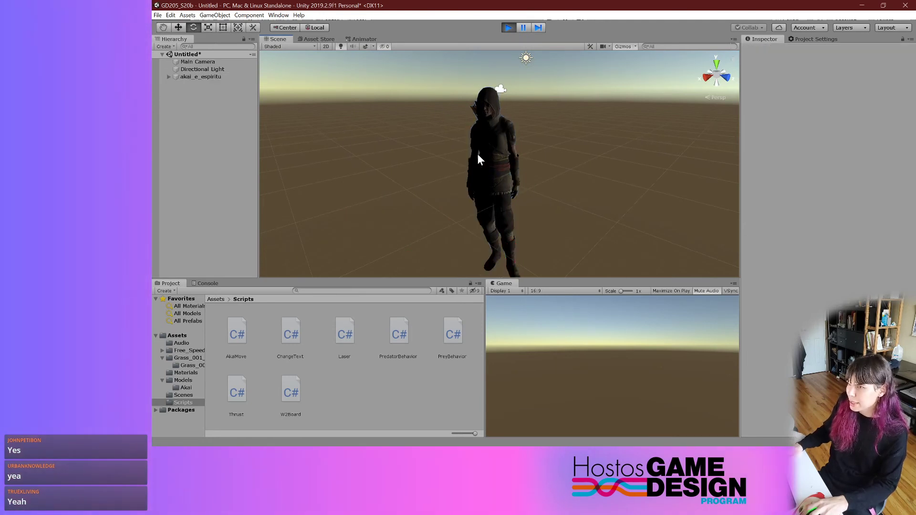
{"action": "left_click", "coordinate": [187, 71]}
{"action": "left_click", "coordinate": [188, 76]}
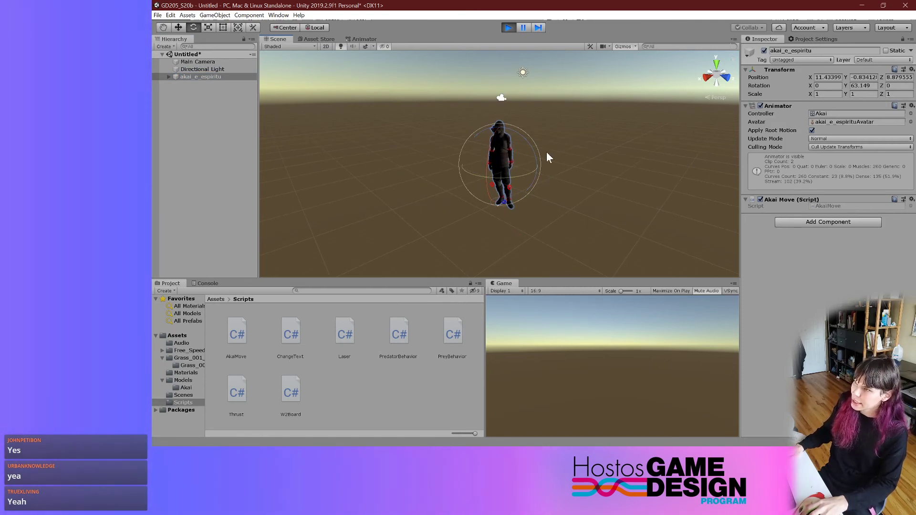
- Test the W input once more with the character framed in the Scene view, and stop Play mode
{"action": "left_click", "coordinate": [589, 347]}
{"action": "key", "text": "w"}
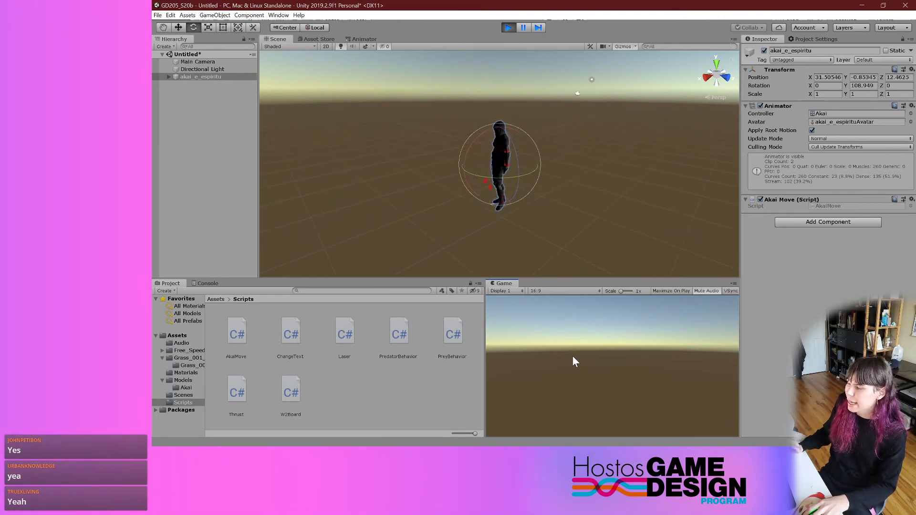
{"action": "left_click", "coordinate": [509, 28]}
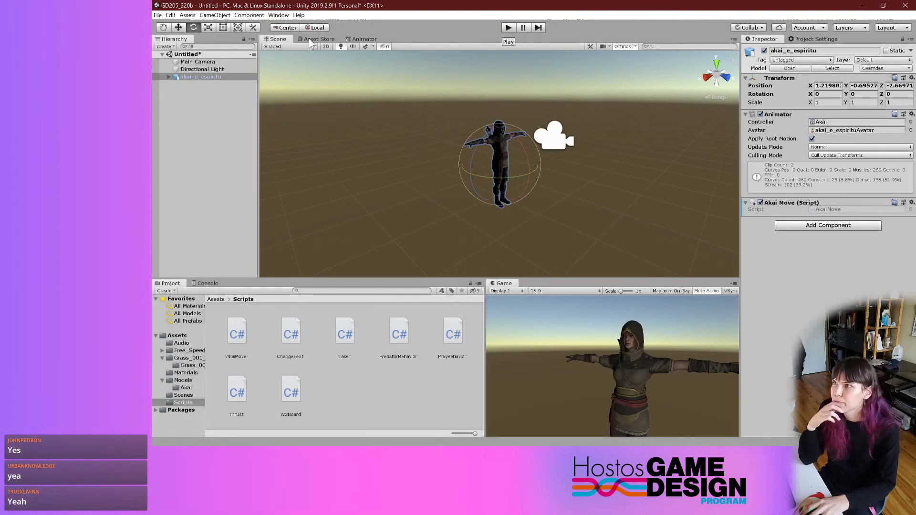
- Create an empty state to the right of Idle and Walk in Akai's Animator graph and name it Jump
{"action": "left_click", "coordinate": [360, 39]}
{"action": "middle_click_drag", "start_coordinate": [660, 175], "coordinate": [625, 172]}
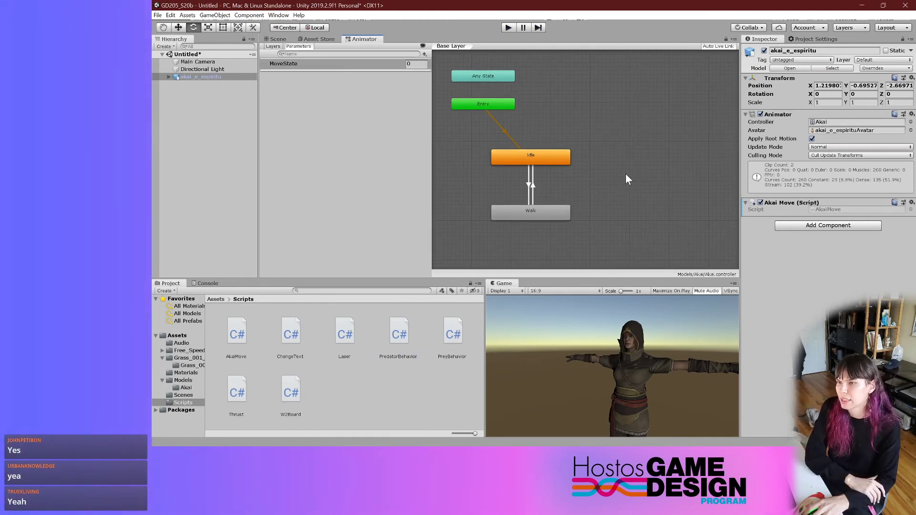
{"action": "right_click", "coordinate": [622, 182]}
{"action": "mouse_move", "coordinate": [658, 183]}
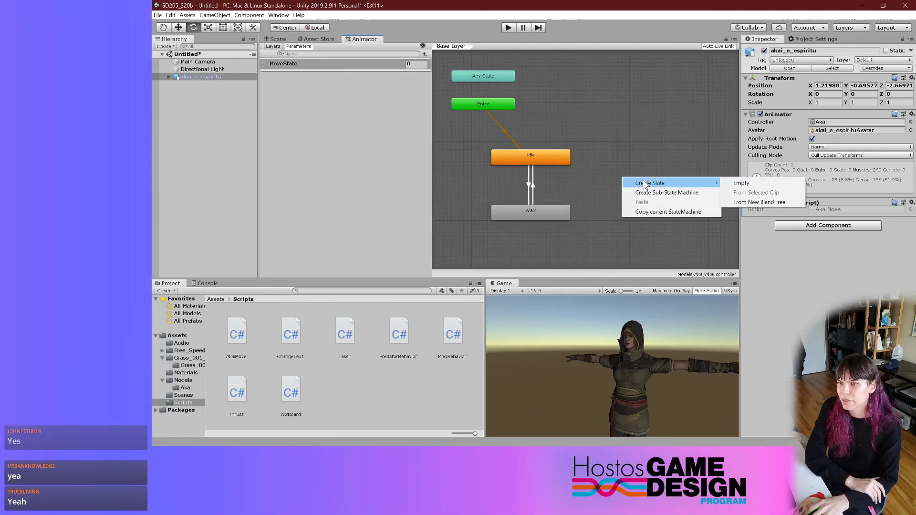
{"action": "left_click", "coordinate": [741, 183]}
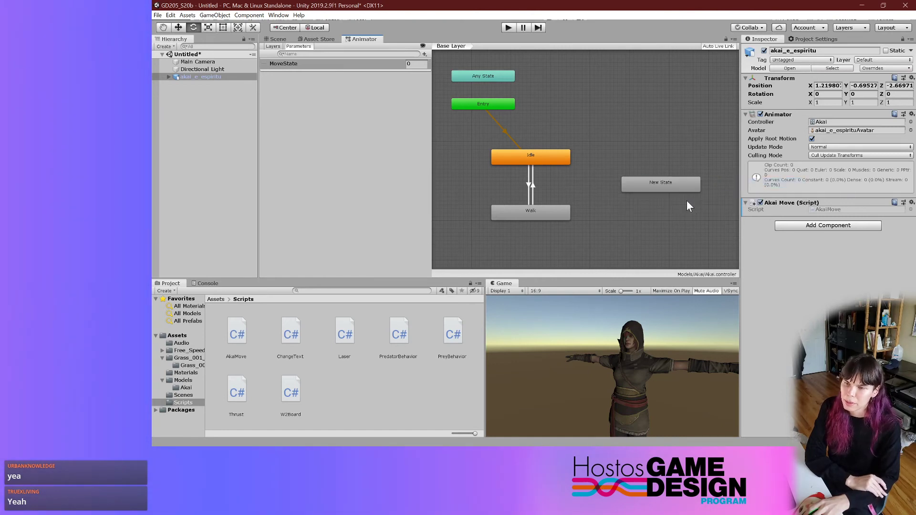
{"action": "left_click", "coordinate": [680, 187]}
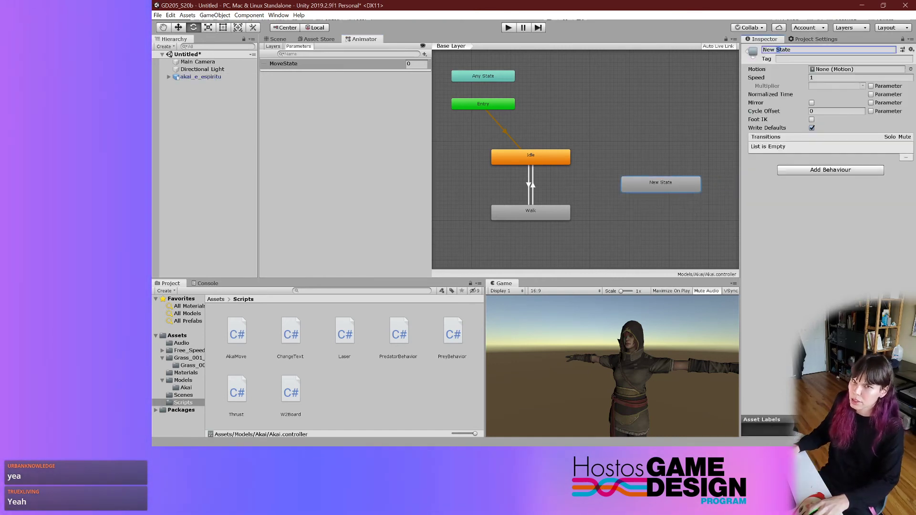
{"action": "left_click", "coordinate": [776, 50]}
{"action": "type", "text": "J"}
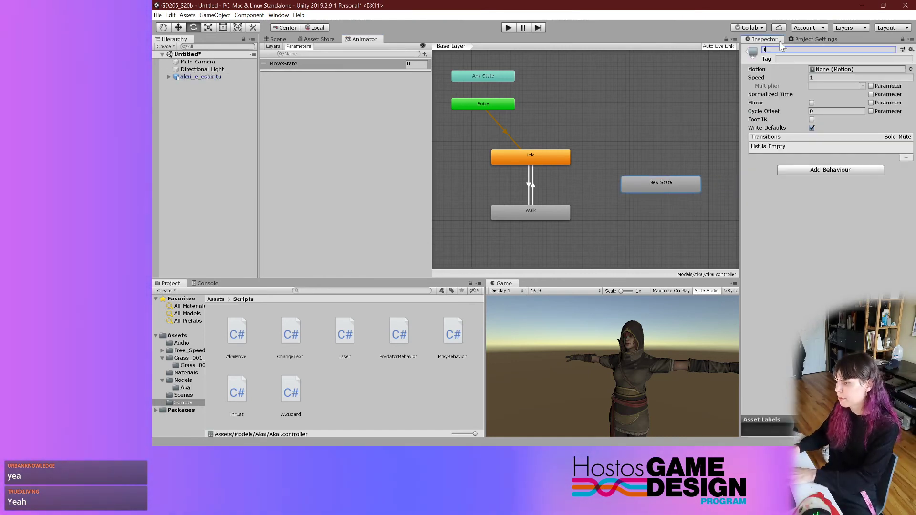
{"action": "type", "text": "ump"}
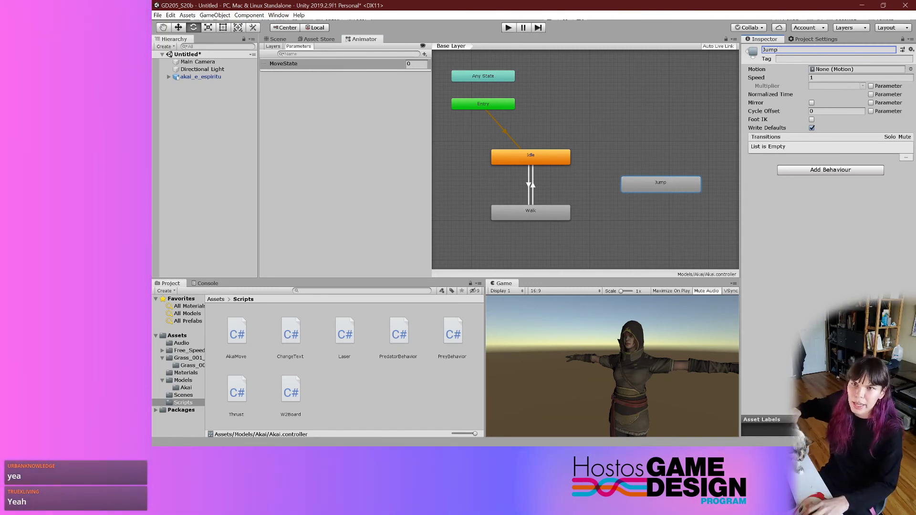
- Assign the mixamo.com clip from Assets/Models/Akai/jump.fbx as the Jump state's motion and nudge the state slightly in the graph
{"action": "left_click", "coordinate": [864, 70]}
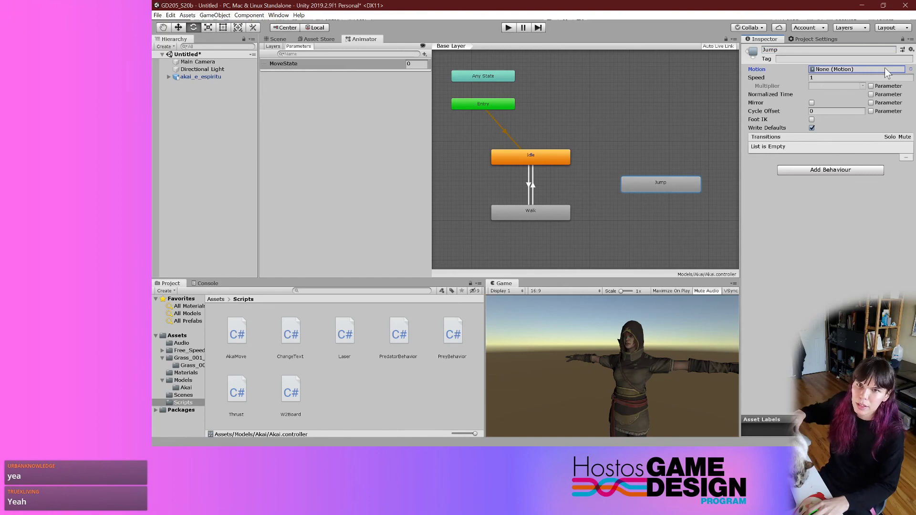
{"action": "left_click", "coordinate": [911, 70]}
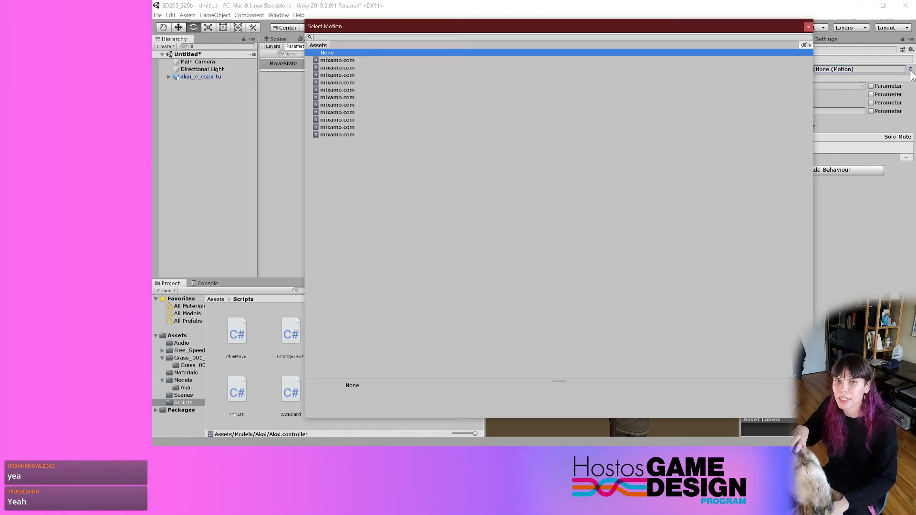
{"action": "left_click", "coordinate": [386, 60]}
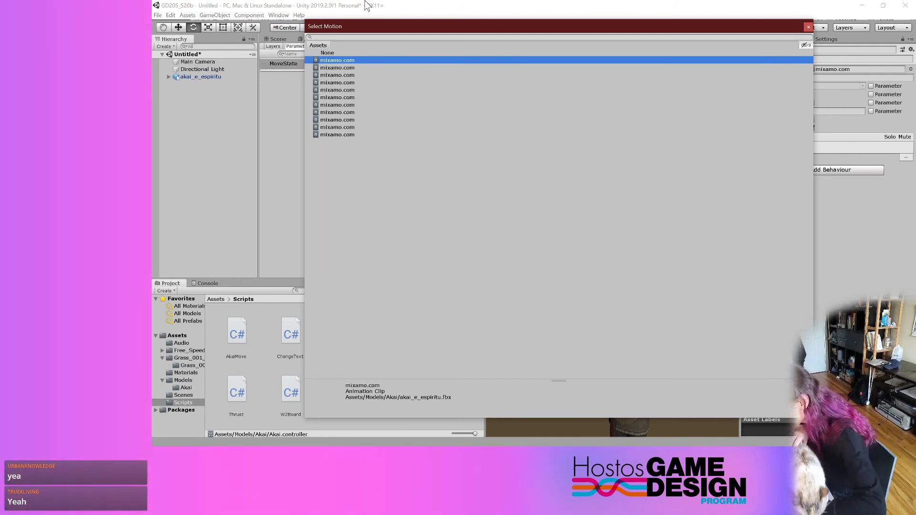
{"action": "key", "text": "Down"}
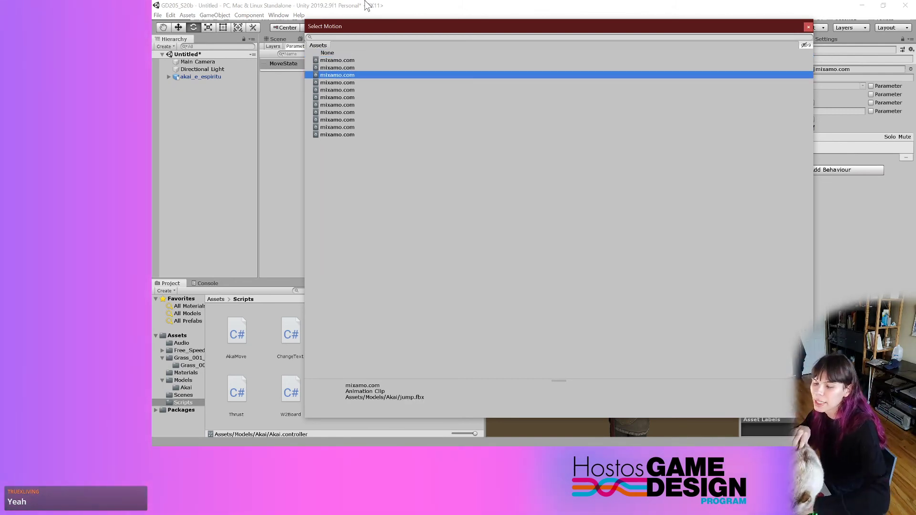
{"action": "left_click", "coordinate": [366, 5]}
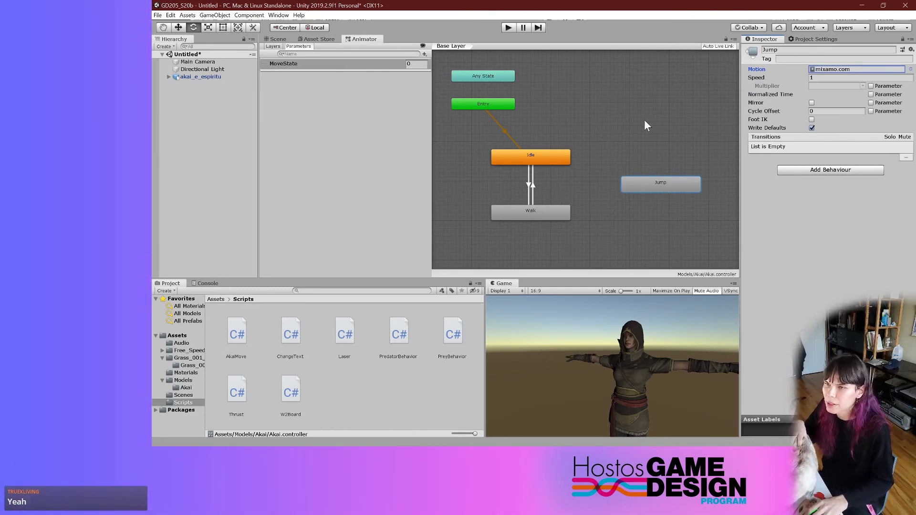
{"action": "left_click_drag", "start_coordinate": [658, 184], "coordinate": [657, 182]}
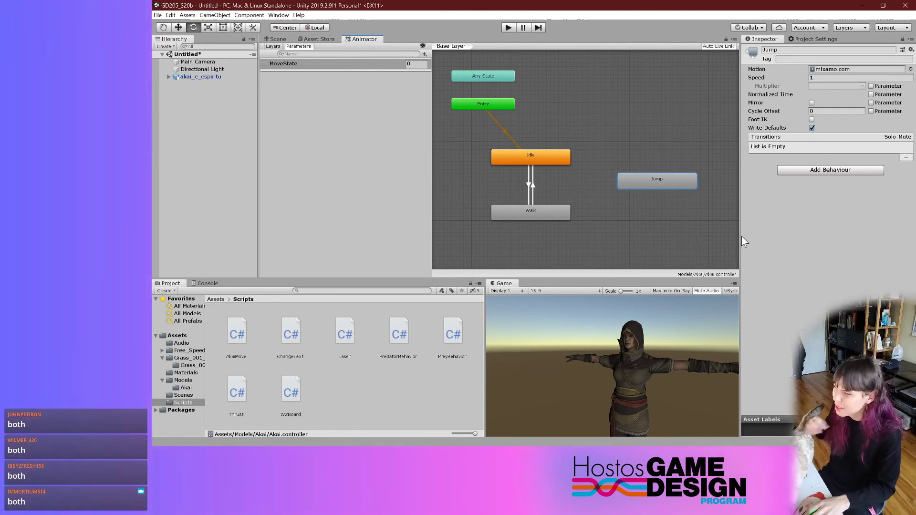
- Make transitions from Idle to Jump and from Jump back to Idle
{"action": "left_click", "coordinate": [545, 159]}
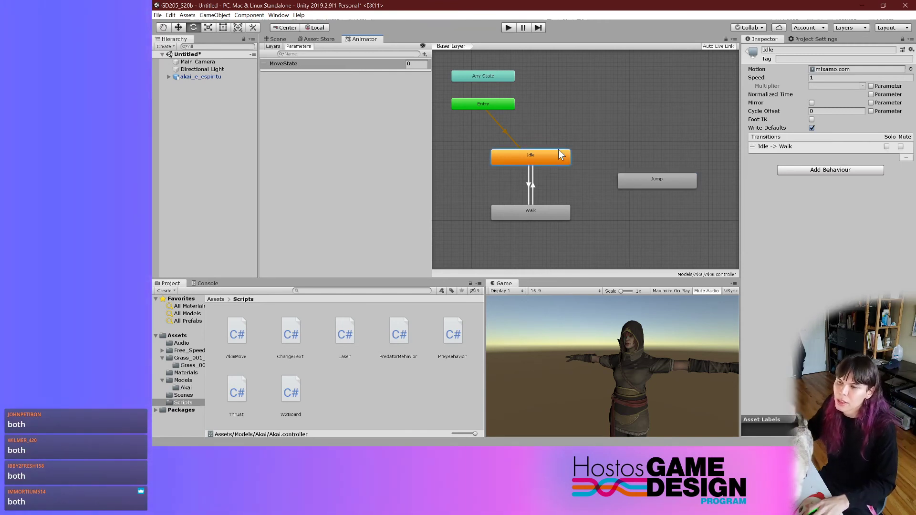
{"action": "right_click", "coordinate": [559, 159]}
{"action": "left_click", "coordinate": [579, 157]}
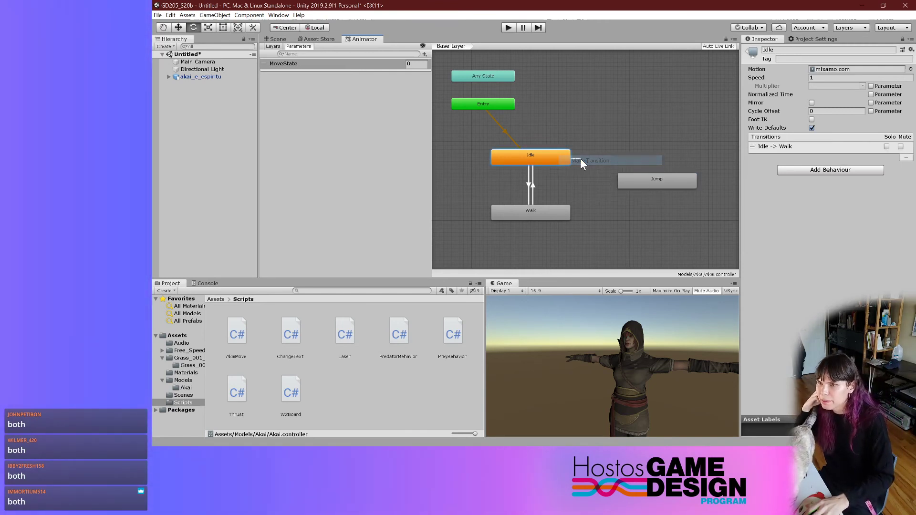
{"action": "left_click", "coordinate": [655, 185]}
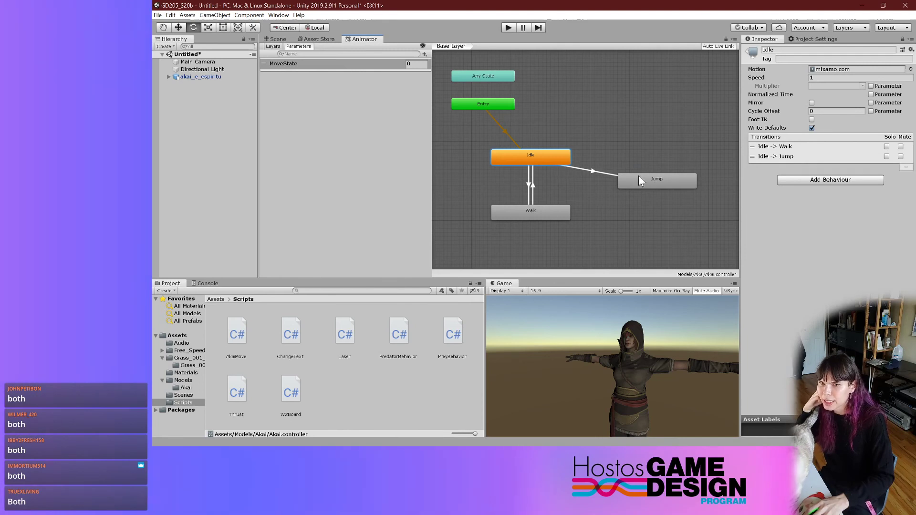
{"action": "left_click", "coordinate": [648, 179]}
{"action": "right_click", "coordinate": [648, 183]}
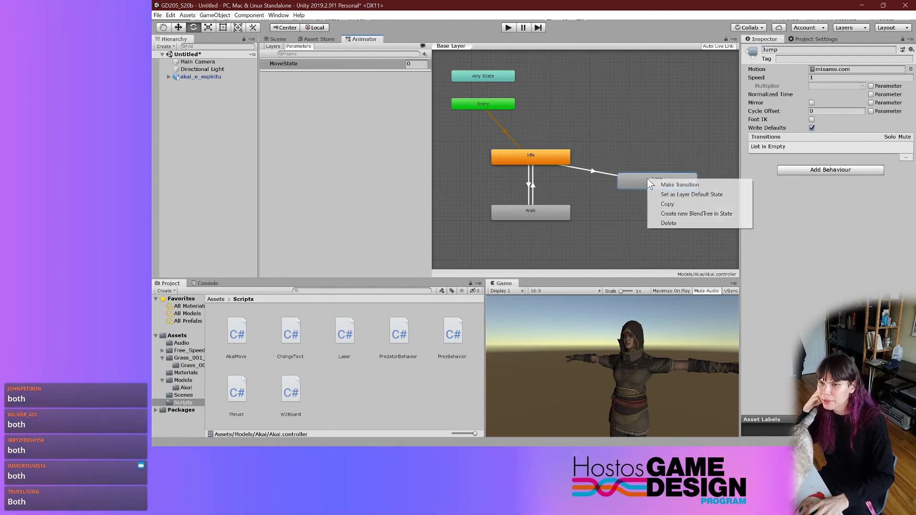
{"action": "left_click", "coordinate": [679, 185]}
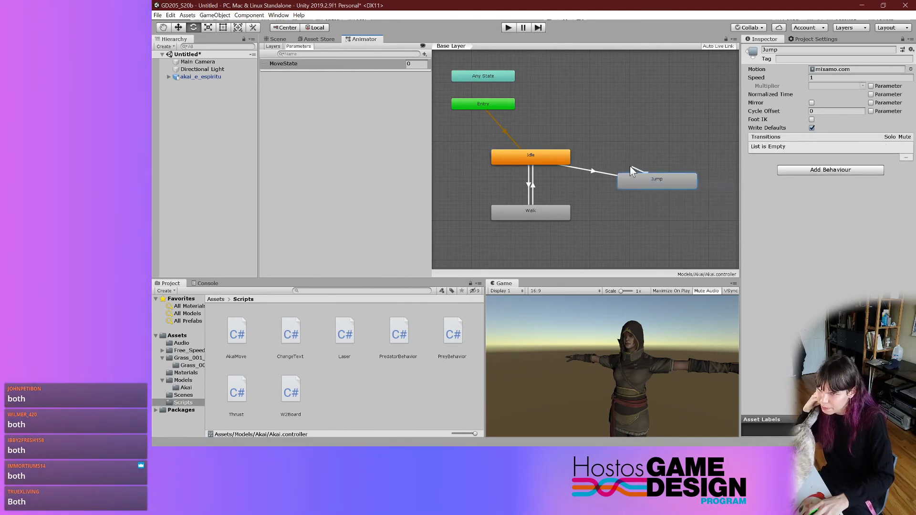
{"action": "left_click", "coordinate": [565, 157]}
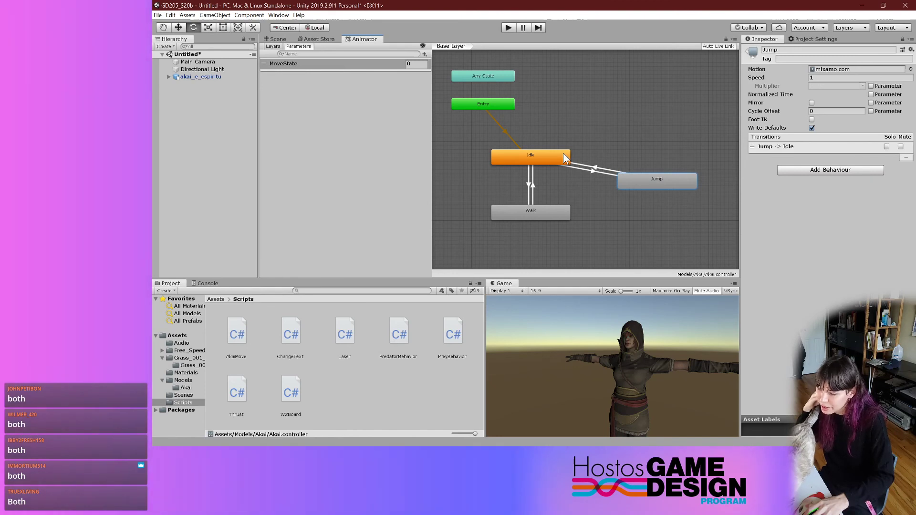
- Make transitions from Walk to Jump and from Jump back to Walk
{"action": "left_click", "coordinate": [562, 217]}
{"action": "right_click", "coordinate": [567, 218]}
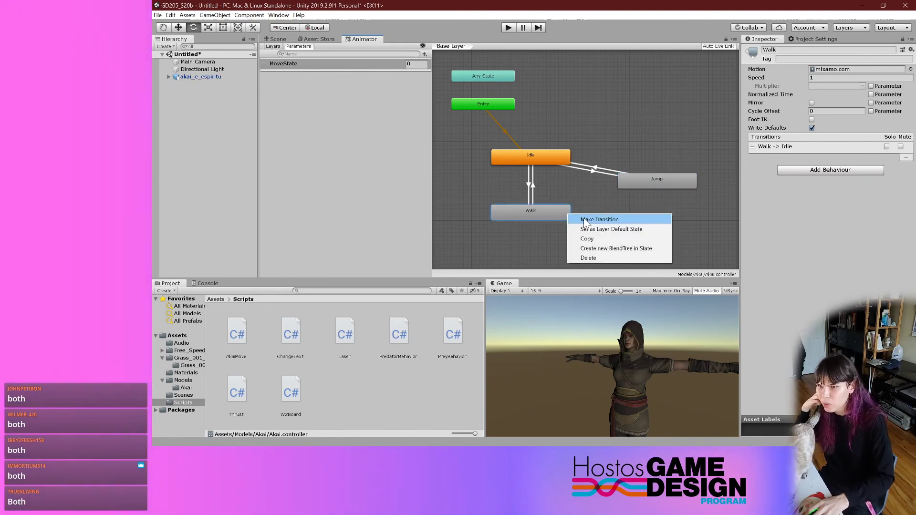
{"action": "left_click", "coordinate": [579, 219]}
{"action": "left_click", "coordinate": [639, 183]}
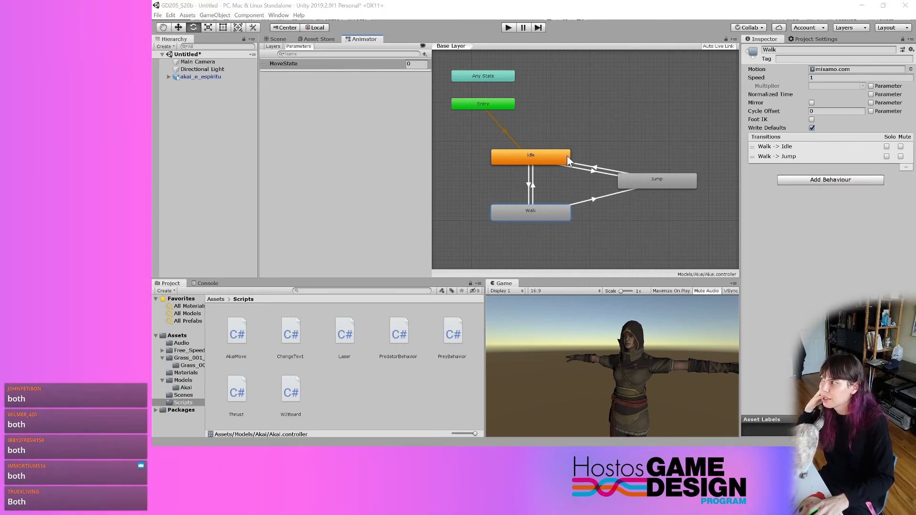
{"action": "left_click", "coordinate": [668, 176]}
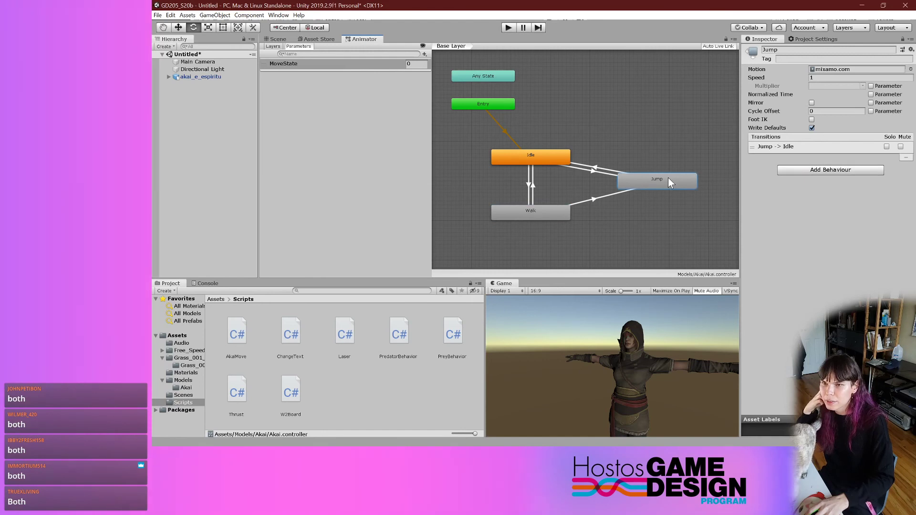
{"action": "right_click", "coordinate": [668, 178]}
{"action": "left_click", "coordinate": [694, 186]}
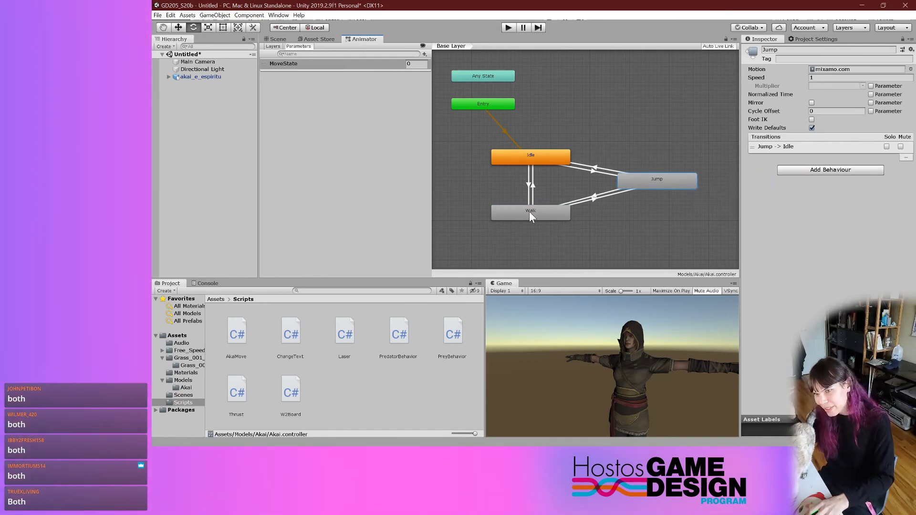
{"action": "left_click", "coordinate": [539, 211]}
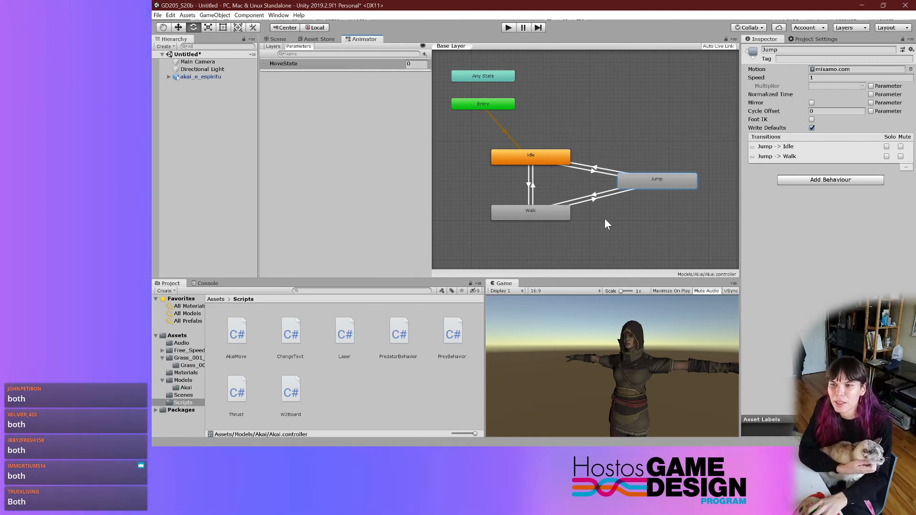
- Examine the Idle and Jump states and the settings of the transitions between them
{"action": "left_click", "coordinate": [594, 168]}
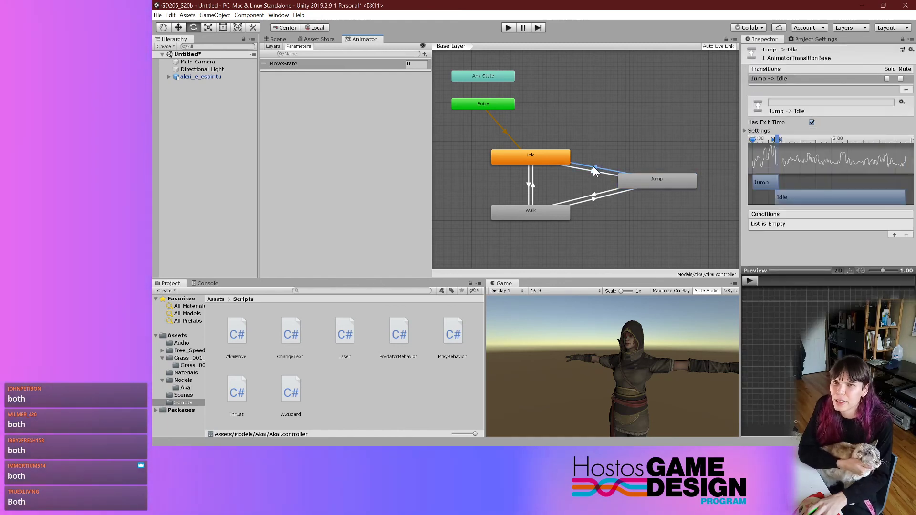
{"action": "left_click", "coordinate": [596, 173]}
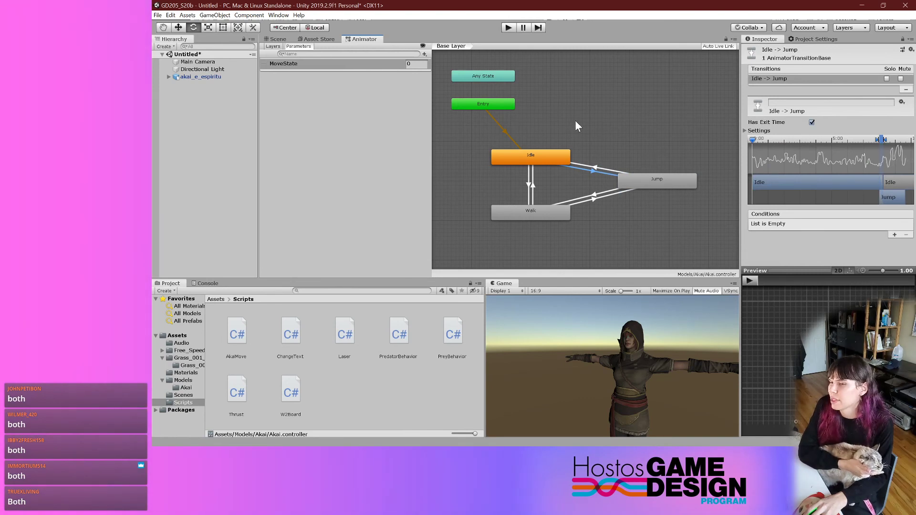
{"action": "scroll", "coordinate": [632, 165], "scroll_direction": "up", "scroll_amount": 1}
{"action": "left_click", "coordinate": [513, 156]}
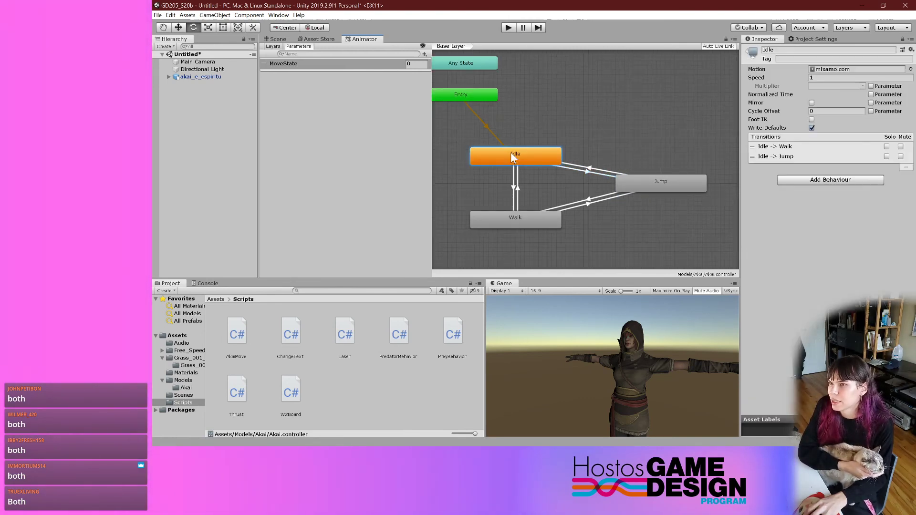
{"action": "left_click", "coordinate": [619, 179]}
{"action": "left_click", "coordinate": [552, 154]}
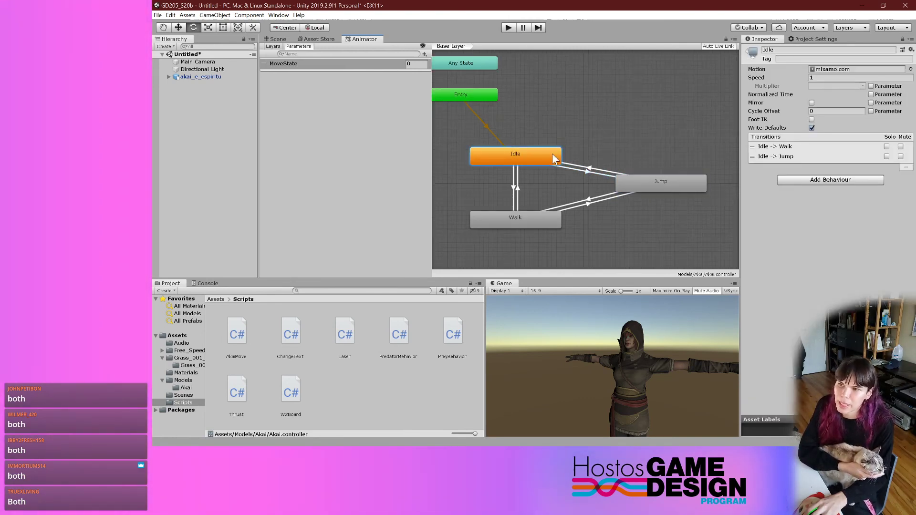
{"action": "left_click", "coordinate": [644, 184]}
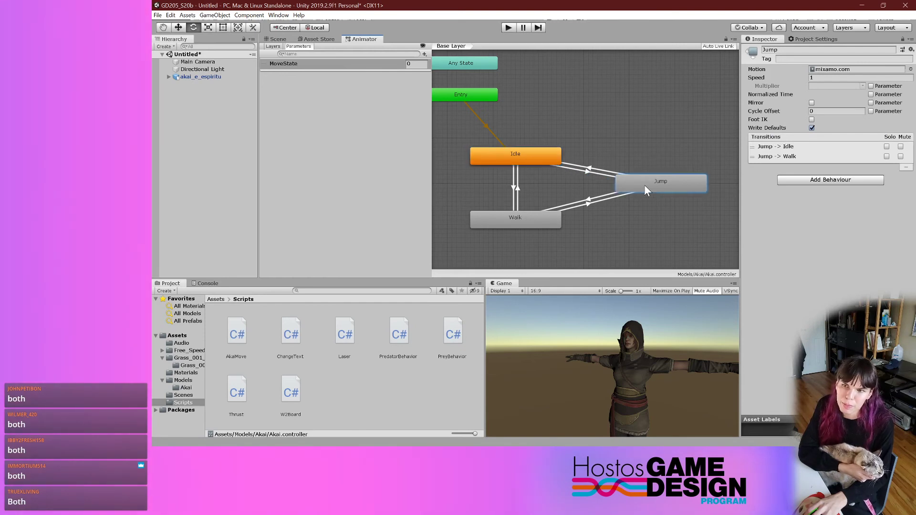
{"action": "left_click", "coordinate": [543, 161]}
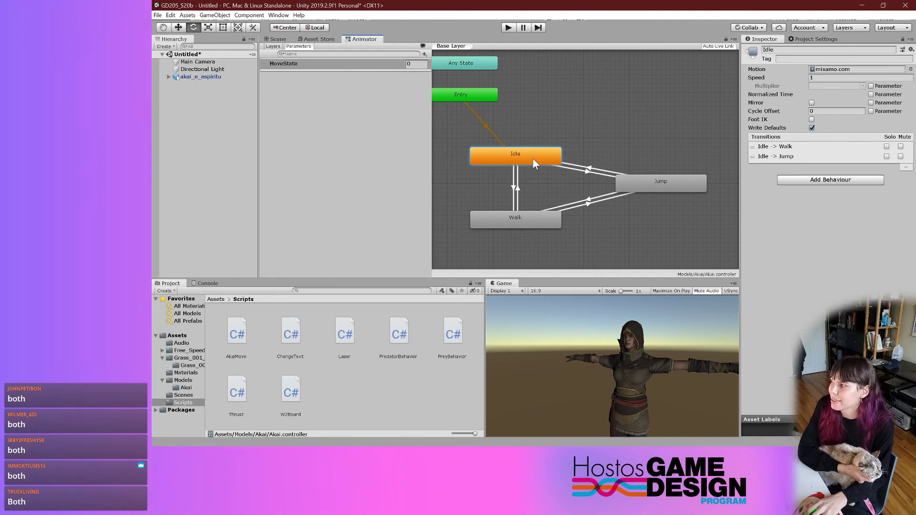
- Turn off Has Exit Time for the Idle -> Jump and Walk -> Jump transitions, and select the Jump -> Idle transition
{"action": "left_click", "coordinate": [585, 172]}
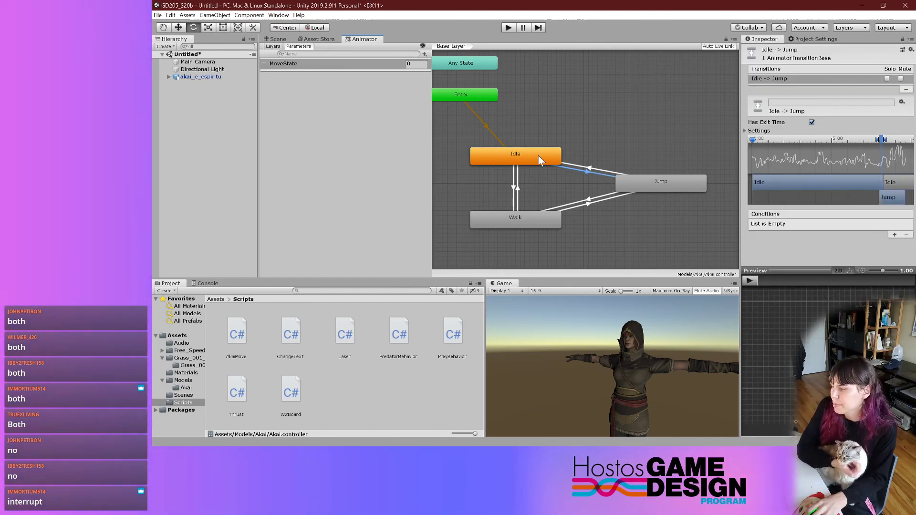
{"action": "left_click", "coordinate": [812, 124]}
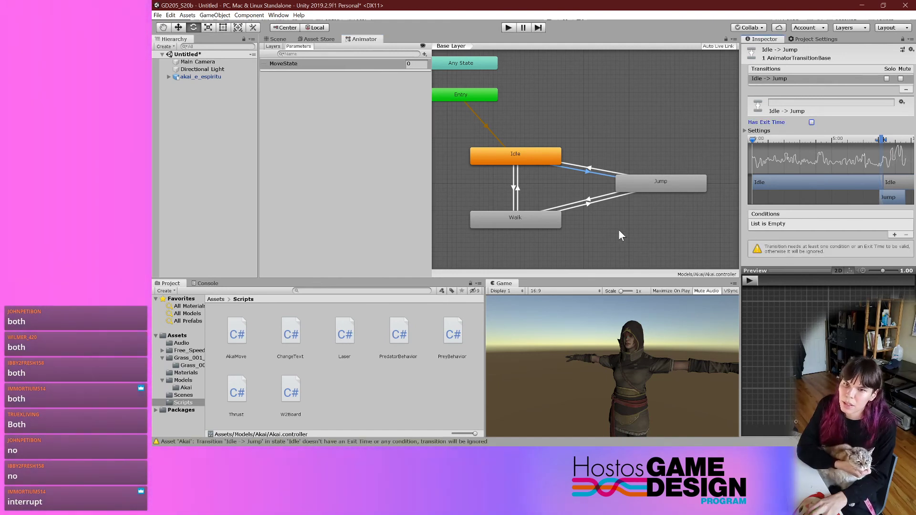
{"action": "left_click", "coordinate": [542, 220]}
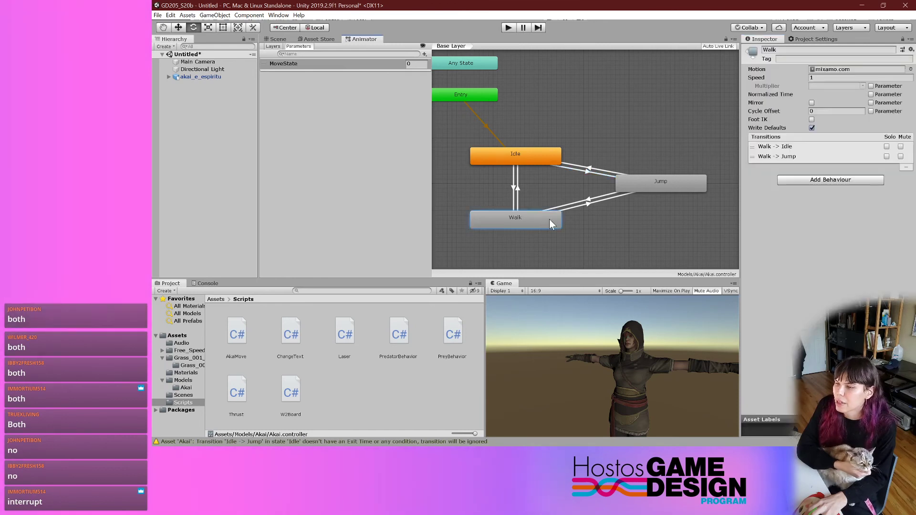
{"action": "left_click", "coordinate": [586, 203]}
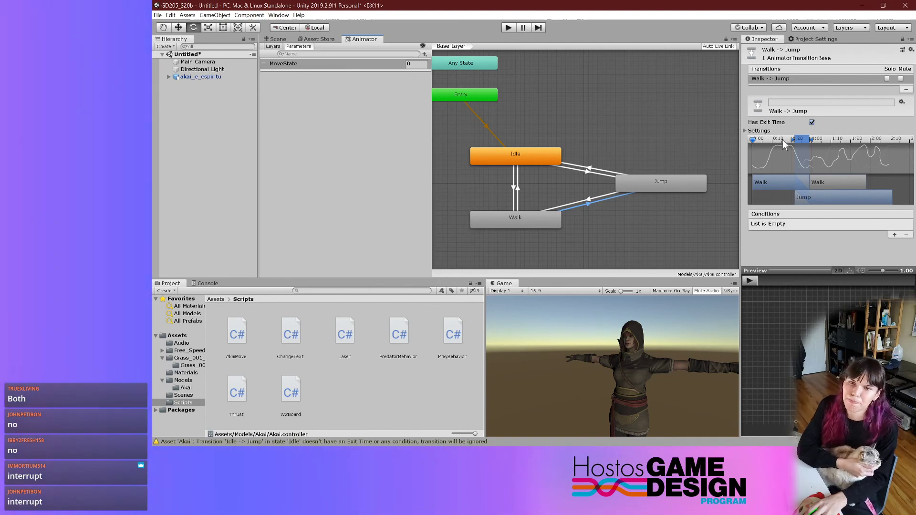
{"action": "left_click", "coordinate": [811, 123]}
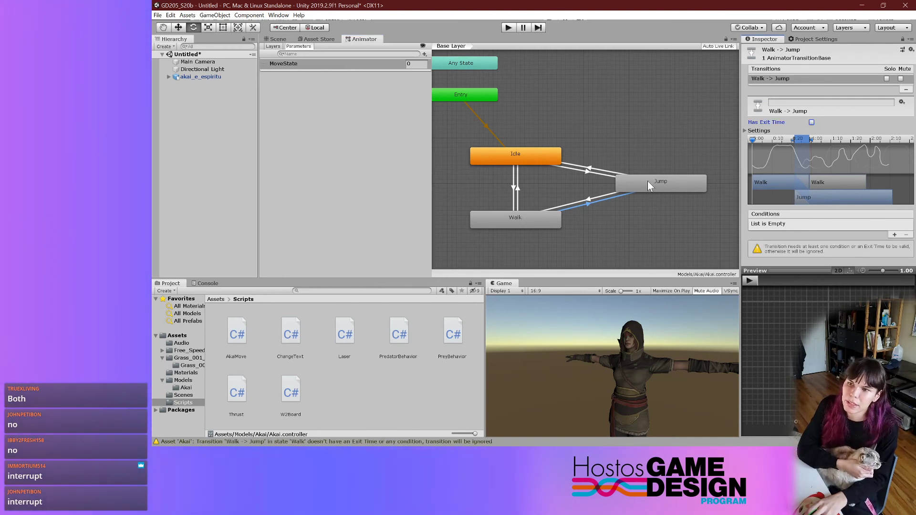
{"action": "left_click", "coordinate": [610, 171]}
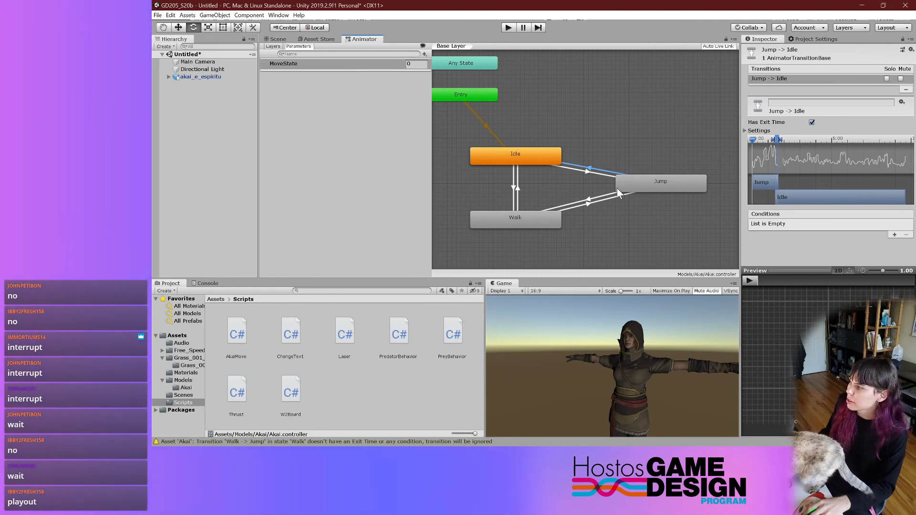
- Add a condition to the Idle -> Jump transition requiring MoveState Equals -1
{"action": "left_click", "coordinate": [589, 172]}
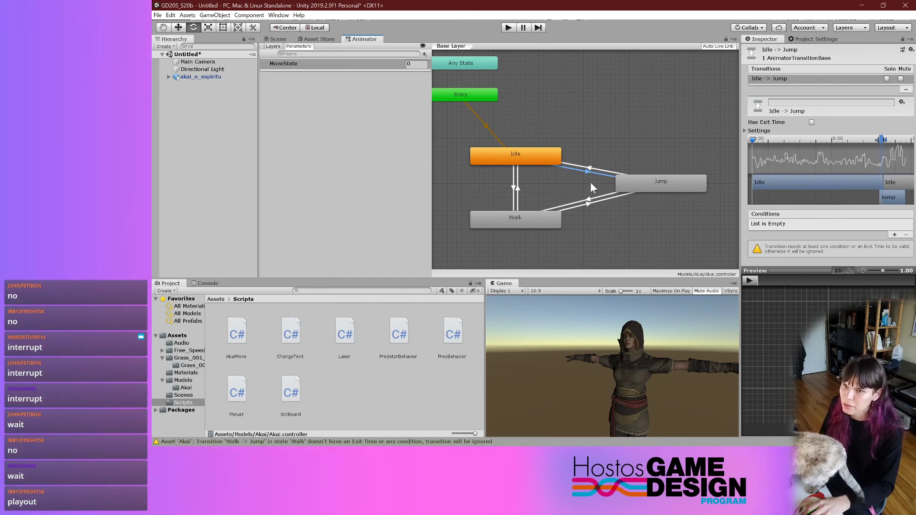
{"action": "left_click", "coordinate": [893, 235]}
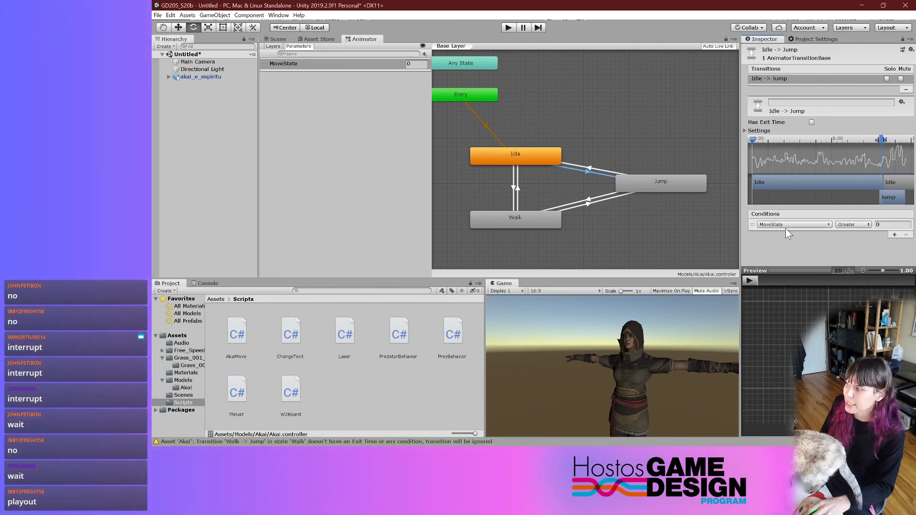
{"action": "left_click", "coordinate": [847, 225]}
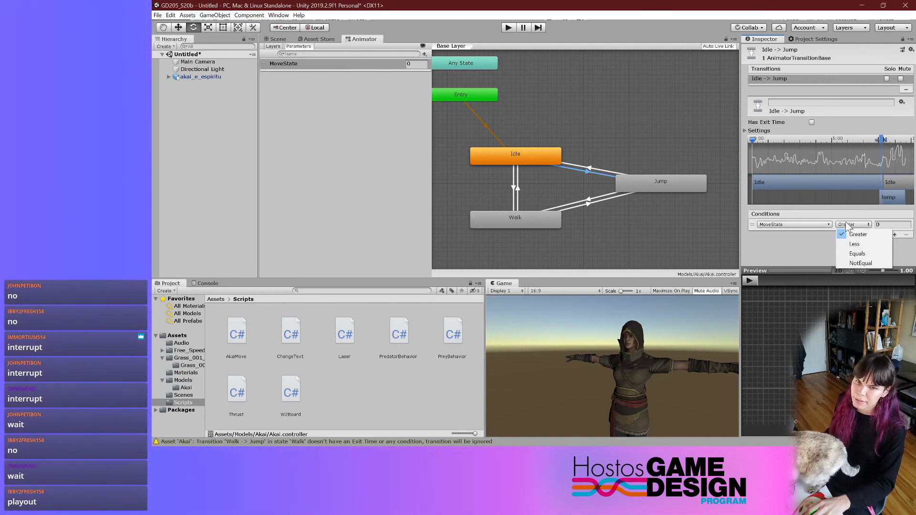
{"action": "left_click", "coordinate": [854, 254]}
{"action": "left_click", "coordinate": [880, 225]}
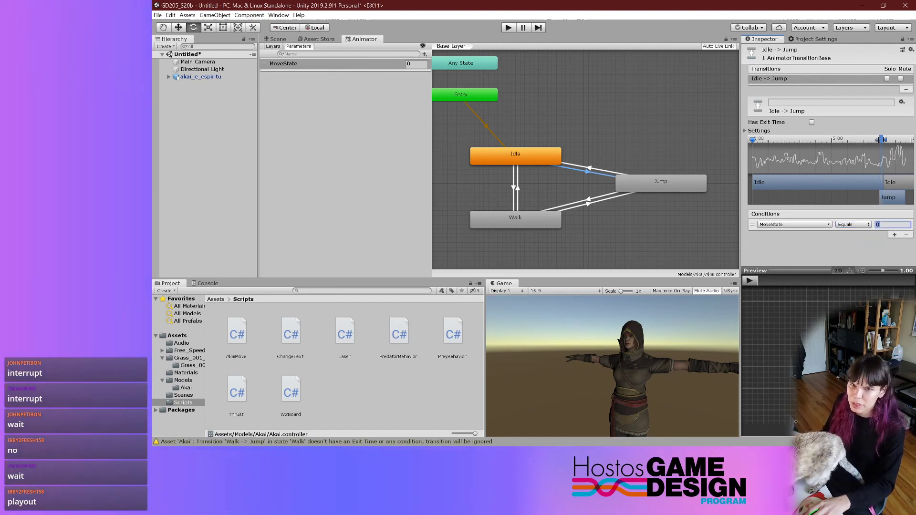
{"action": "type", "text": "-1"}
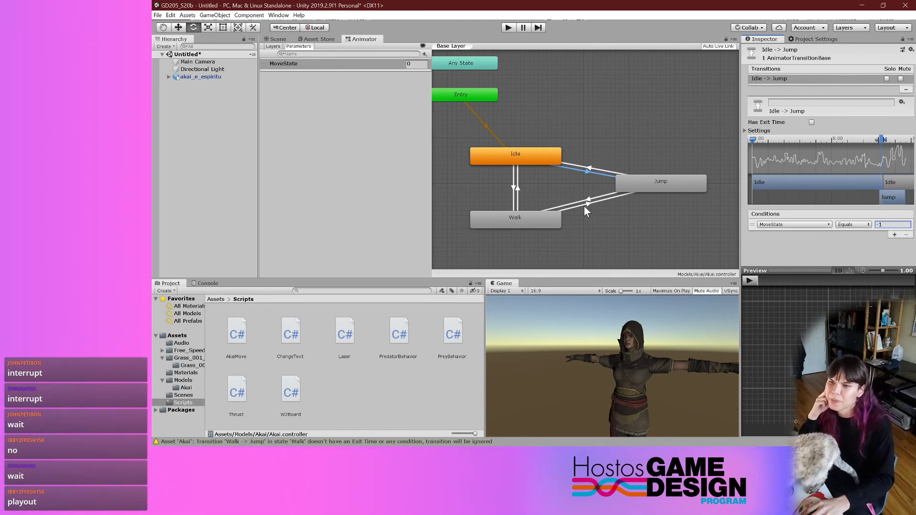
- Add a condition to the Jump -> Idle transition requiring MoveState Equals 0
{"action": "left_click", "coordinate": [591, 172]}
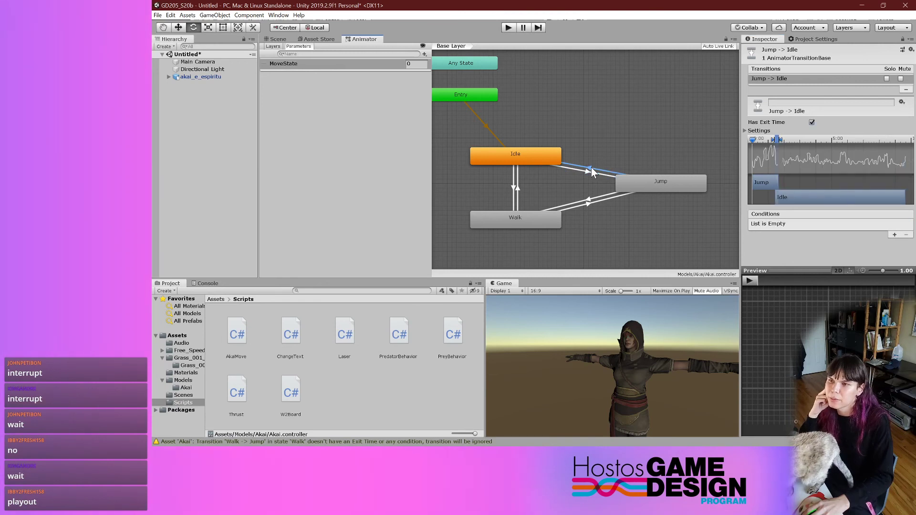
{"action": "left_click", "coordinate": [895, 235]}
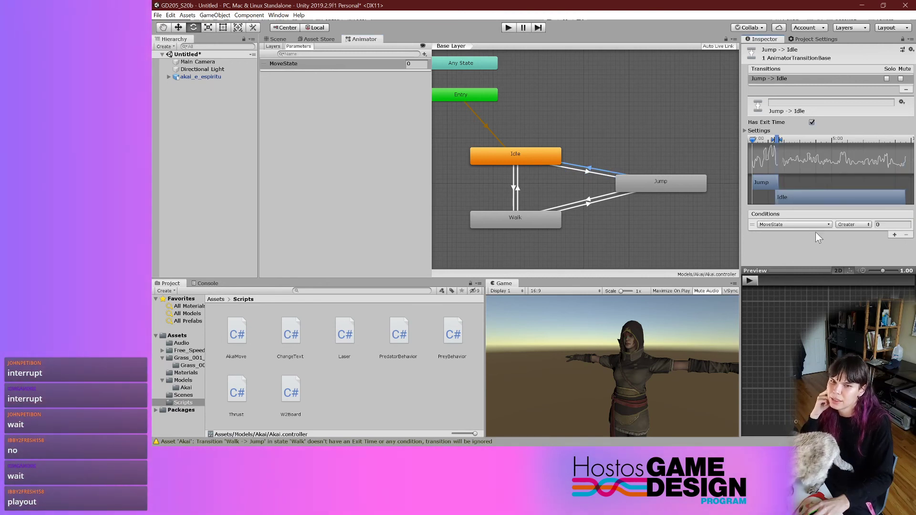
{"action": "left_click", "coordinate": [853, 225]}
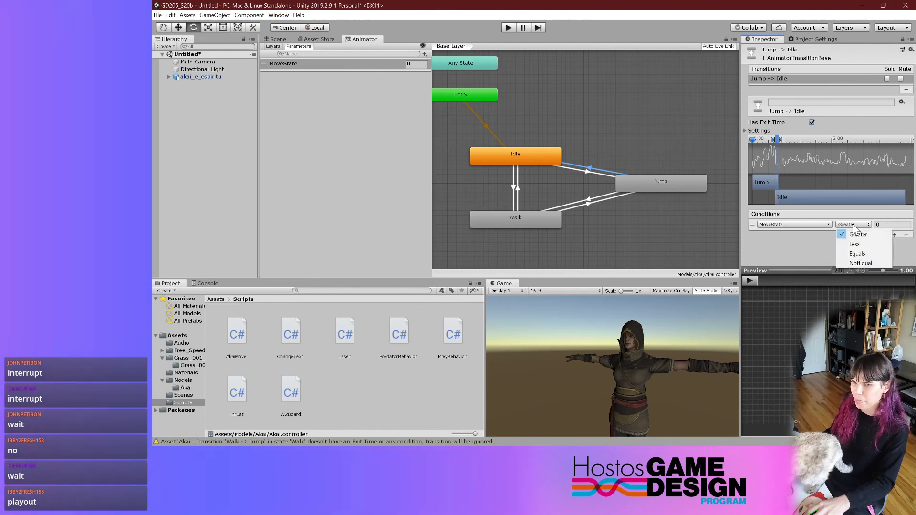
{"action": "left_click", "coordinate": [860, 254]}
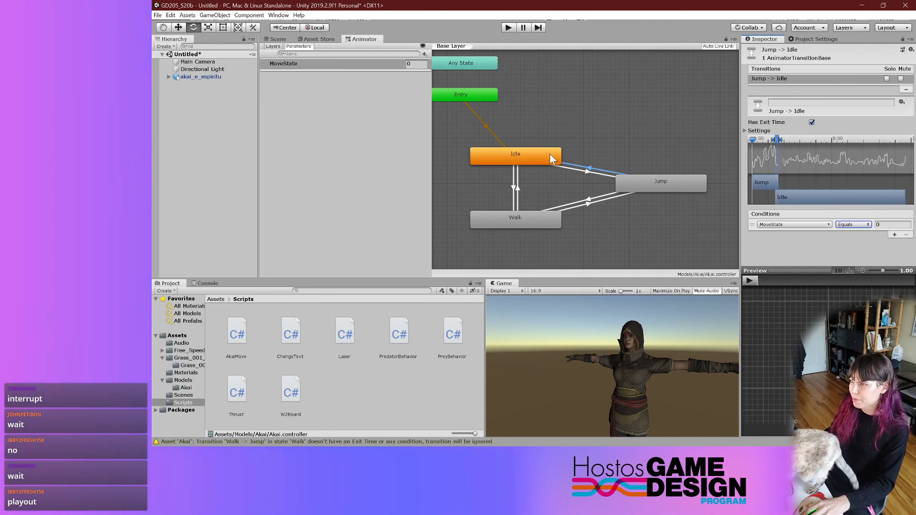
{"action": "left_click", "coordinate": [651, 180]}
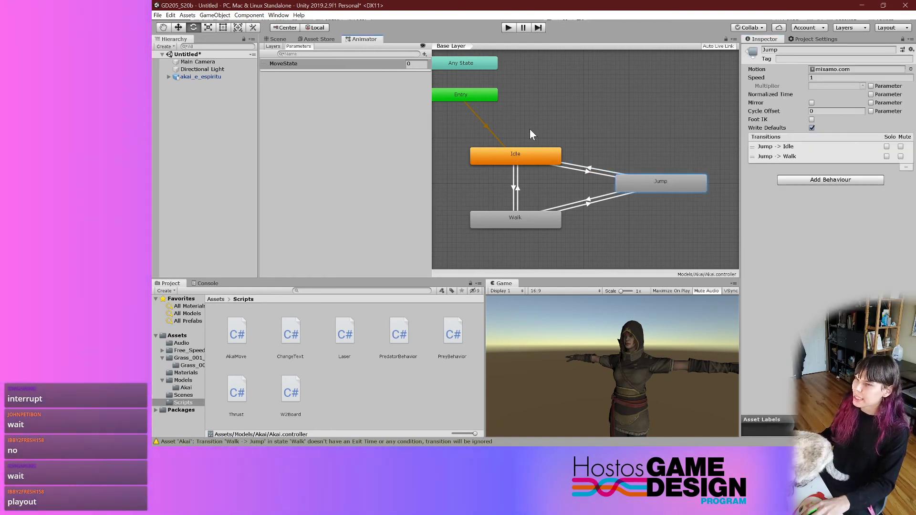
{"action": "left_click", "coordinate": [542, 154]}
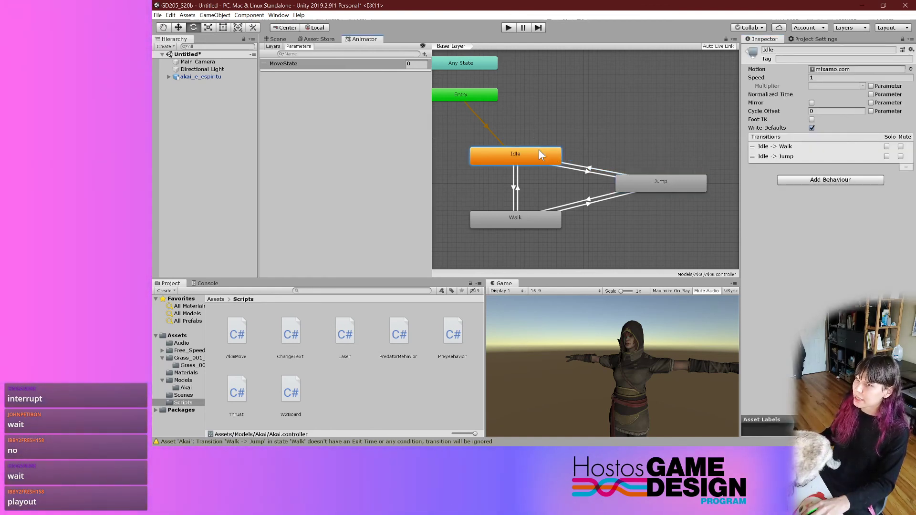
{"action": "left_click", "coordinate": [625, 181]}
{"action": "left_click", "coordinate": [505, 152]}
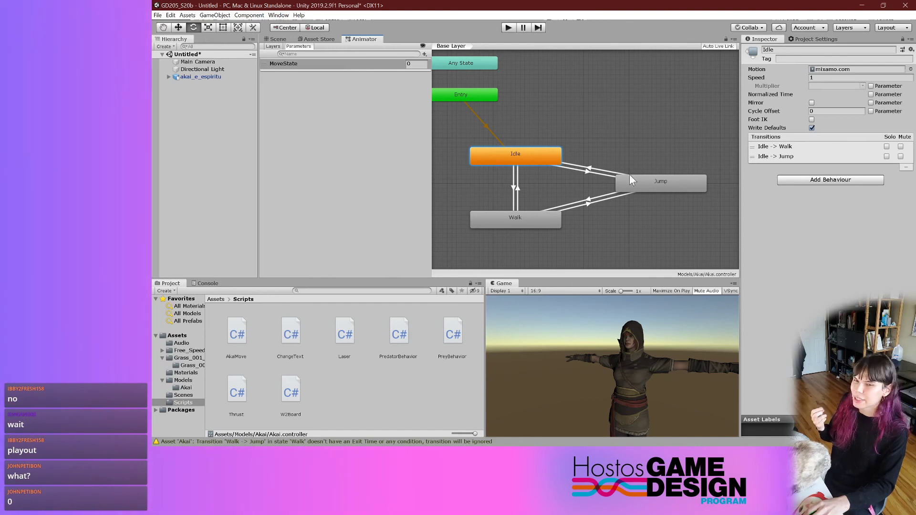
{"action": "left_click", "coordinate": [611, 170]}
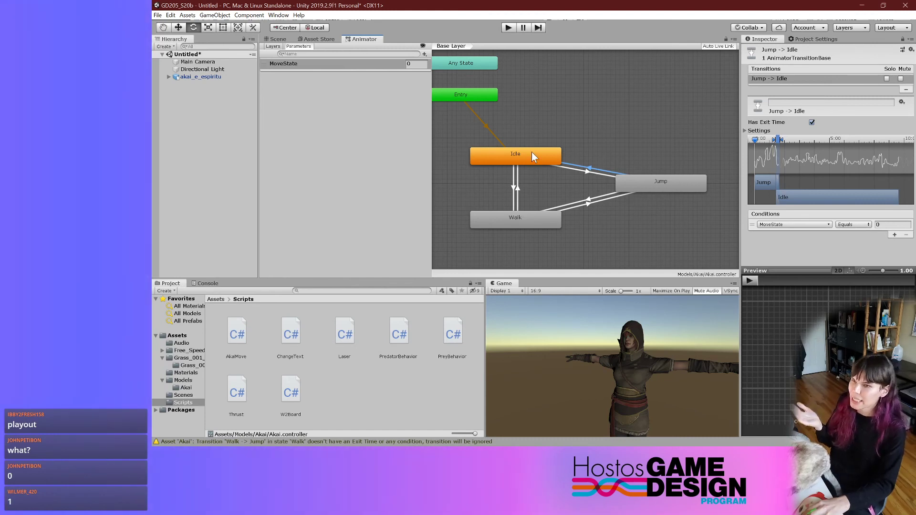
- Add a condition to the Jump -> Walk transition requiring MoveState Equals 1
{"action": "left_click", "coordinate": [593, 201]}
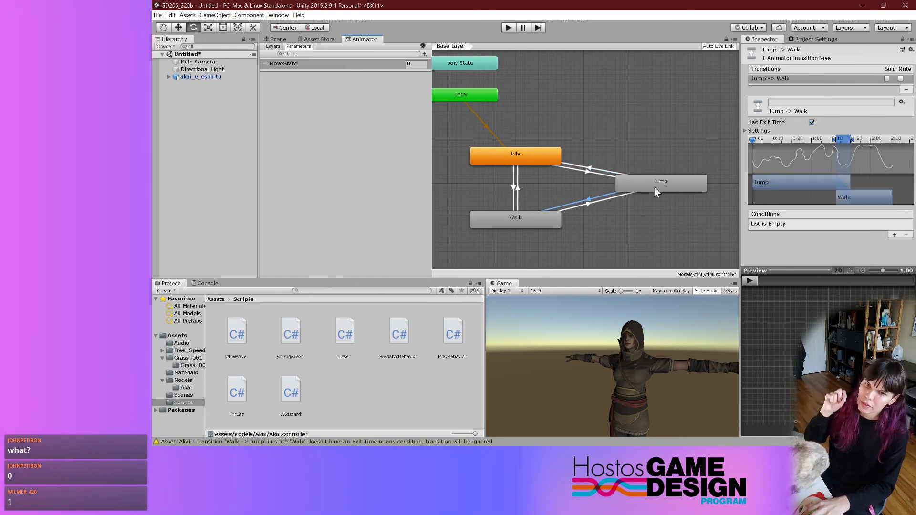
{"action": "left_click", "coordinate": [894, 234]}
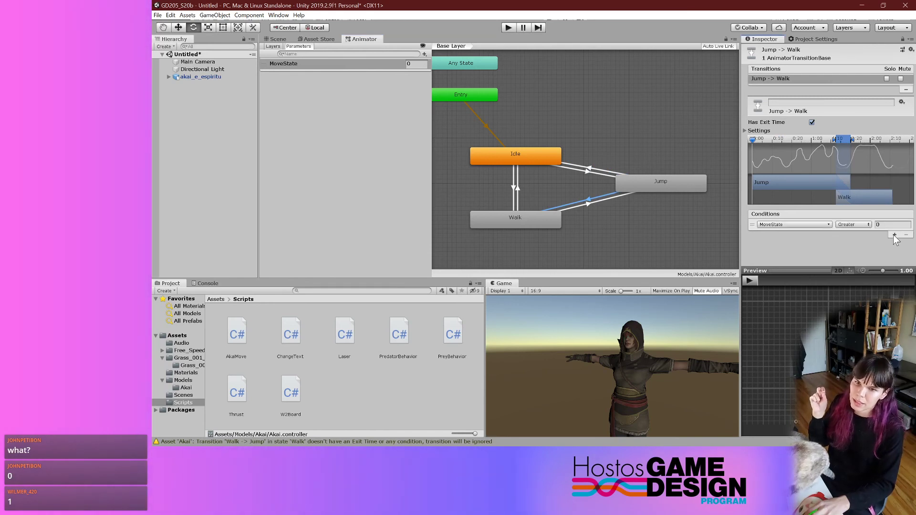
{"action": "left_click", "coordinate": [852, 225]}
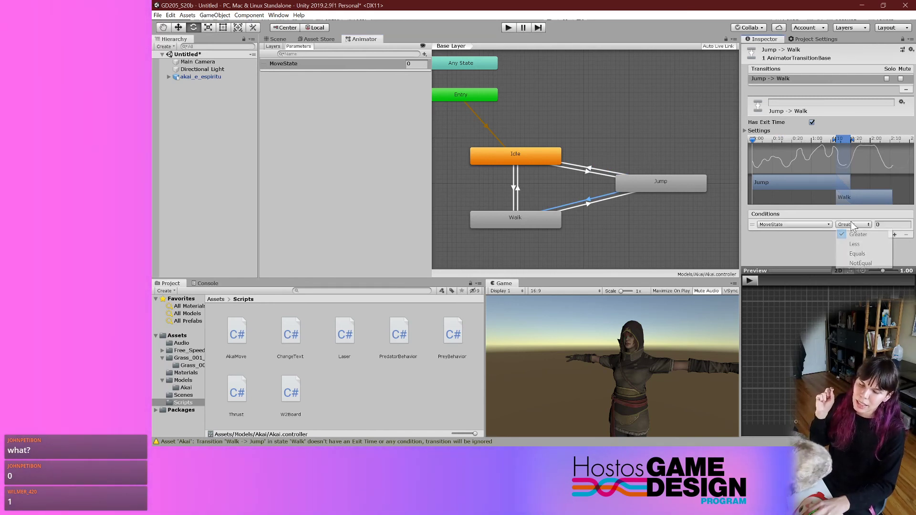
{"action": "left_click", "coordinate": [858, 253]}
{"action": "key", "text": "Tab"}
{"action": "type", "text": "1"}
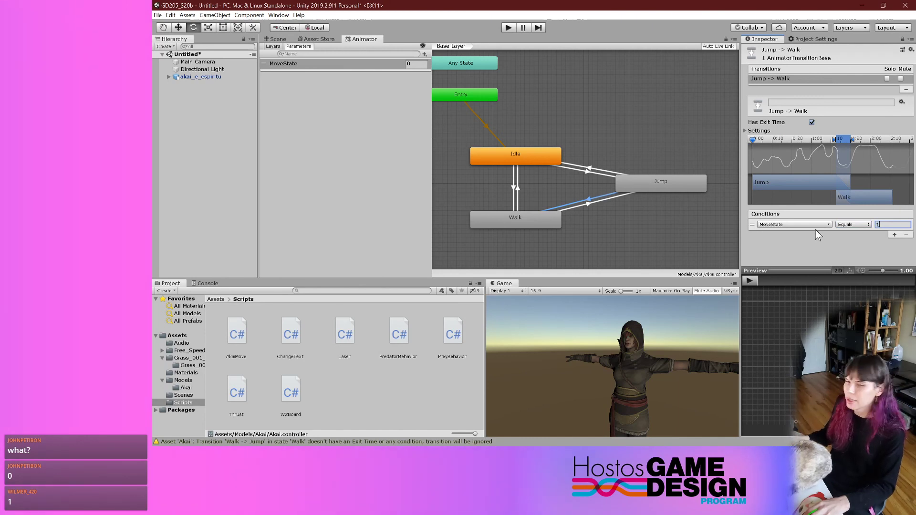
{"action": "left_click", "coordinate": [781, 241]}
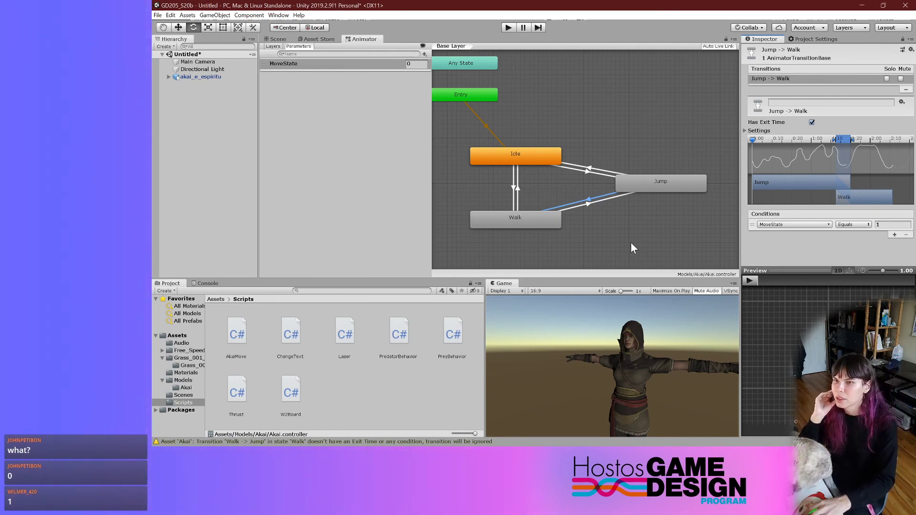
- Switch to AkaiMove.cs in Sublime Text and insert blank lines after the W-key if block in Update
{"action": "middle_click_drag", "start_coordinate": [631, 243], "coordinate": [621, 246]}
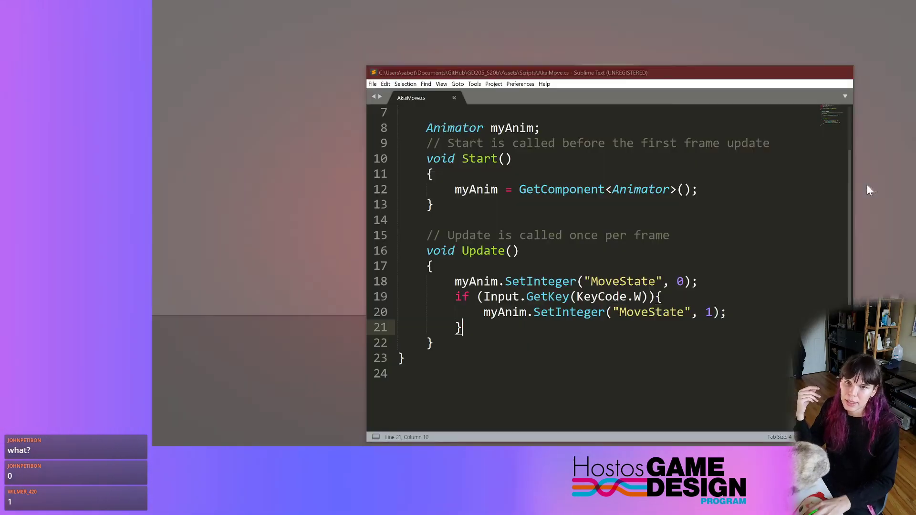
{"action": "left_click", "coordinate": [867, 185]}
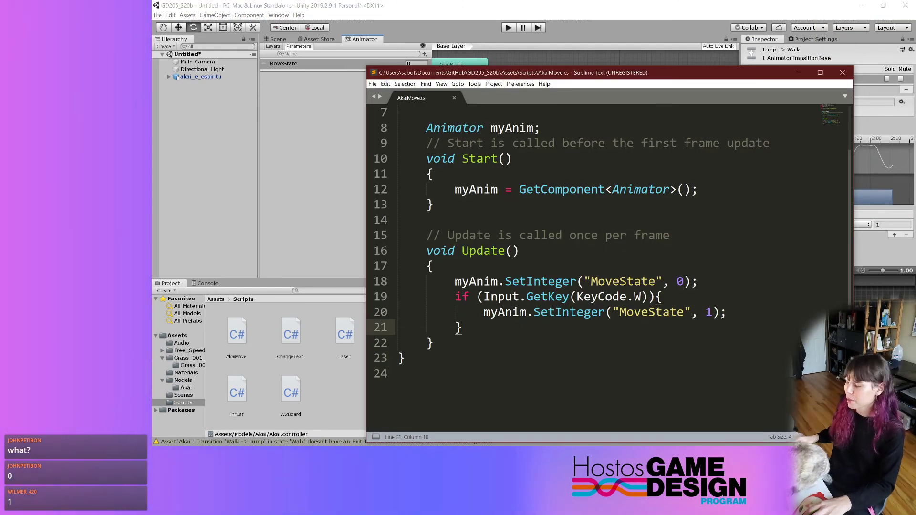
{"action": "key", "text": "Return"}
{"action": "key", "text": "Return"}
{"action": "key", "text": "Return"}
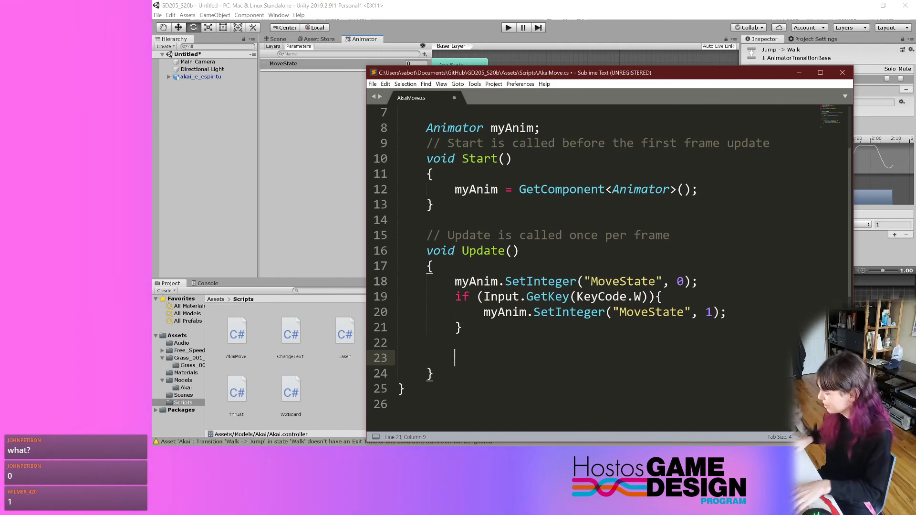
- Add an if block with the condition Input.GetKeyDown(KeyCode.Space) below the W-key block in Update
{"action": "mouse_move", "coordinate": [568, 312]}
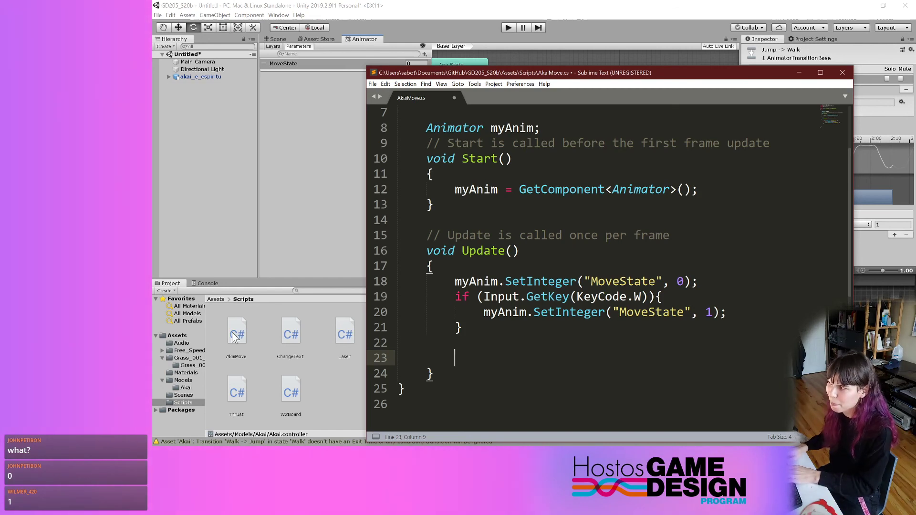
{"action": "type", "text": "if ("}
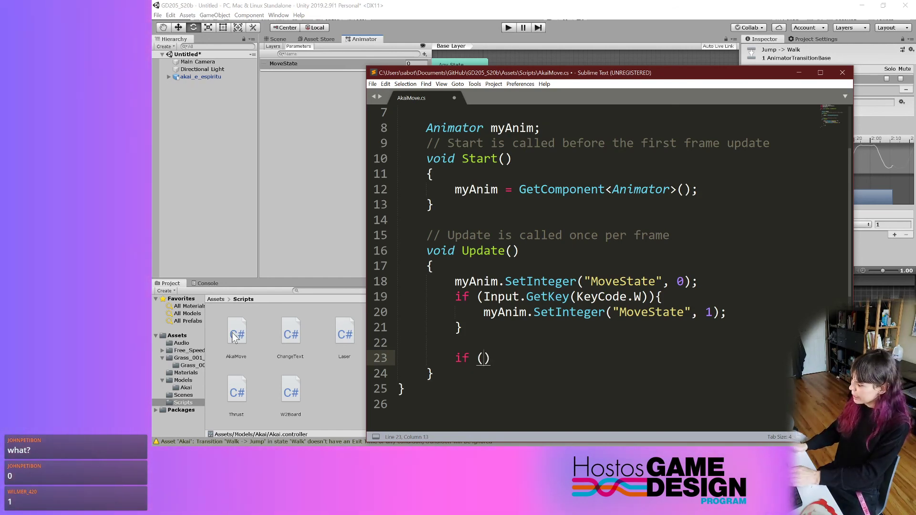
{"action": "type", "text": "Input.GetKey"}
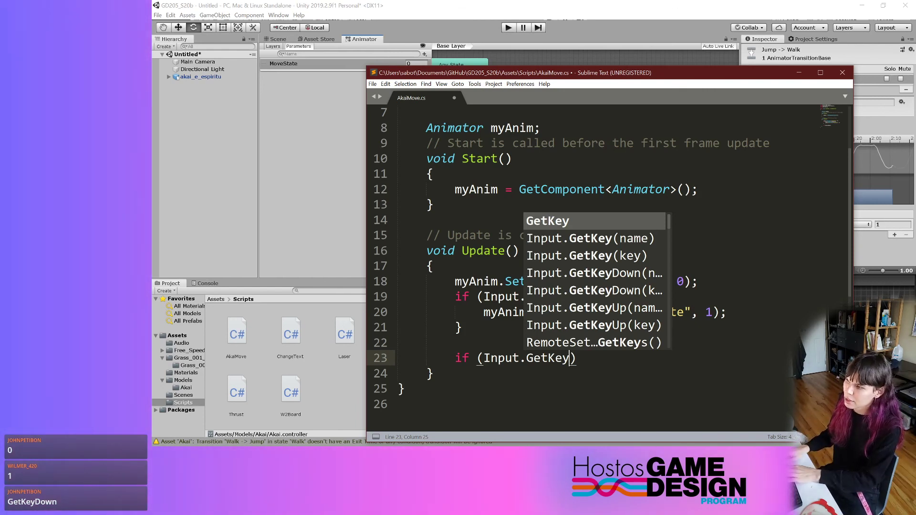
{"action": "type", "text": "Down"}
{"action": "key", "text": "Right"}
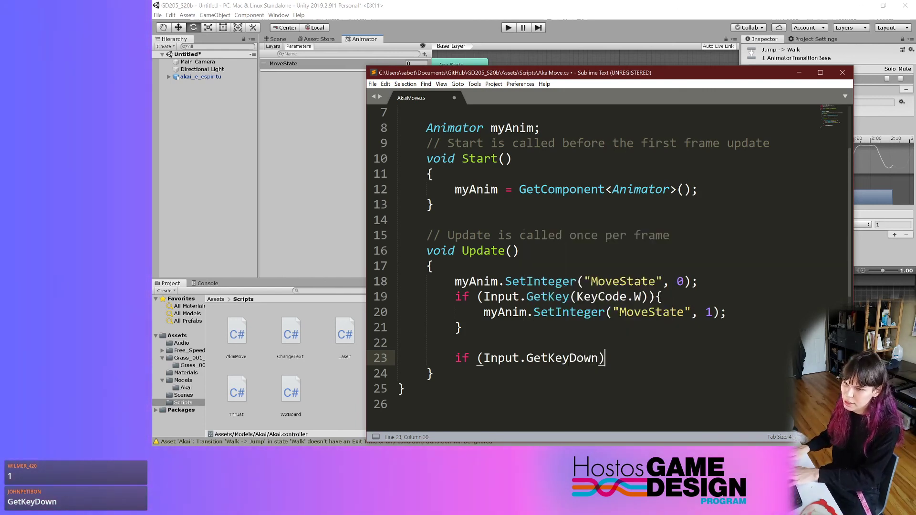
{"action": "key", "text": "BackSpace"}
{"action": "type", "text": "("}
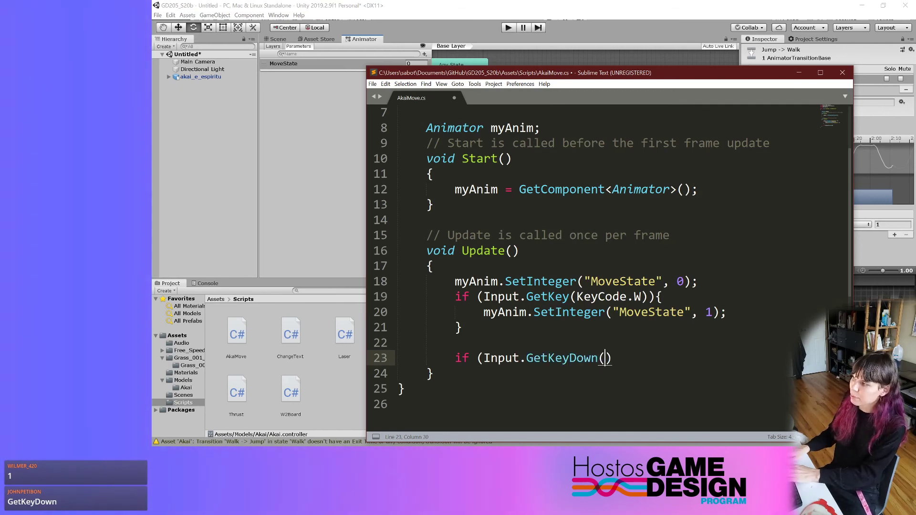
{"action": "type", "text": "KeyCode."}
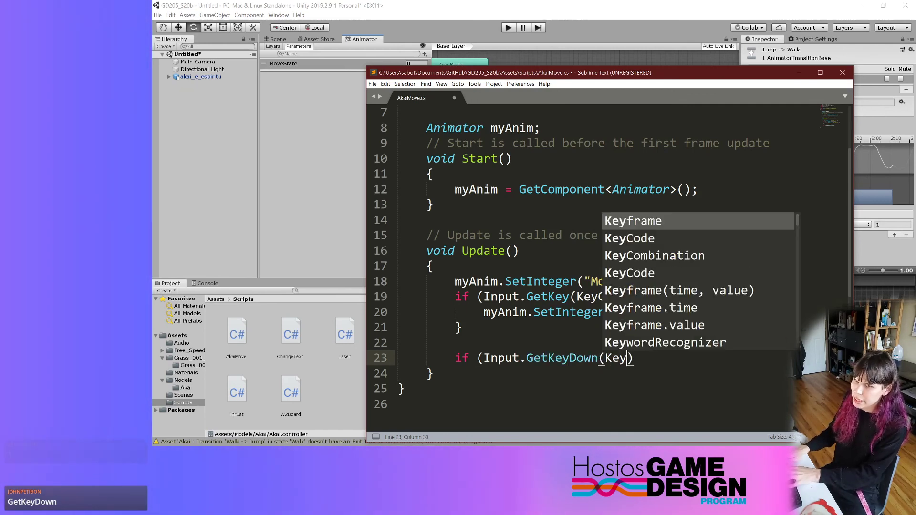
{"action": "type", "text": "Space"}
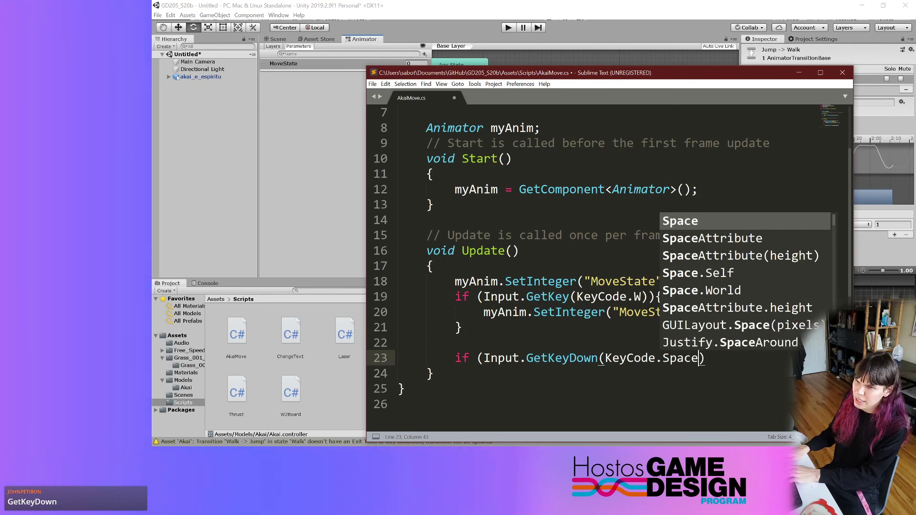
{"action": "type", "text": ")){"}
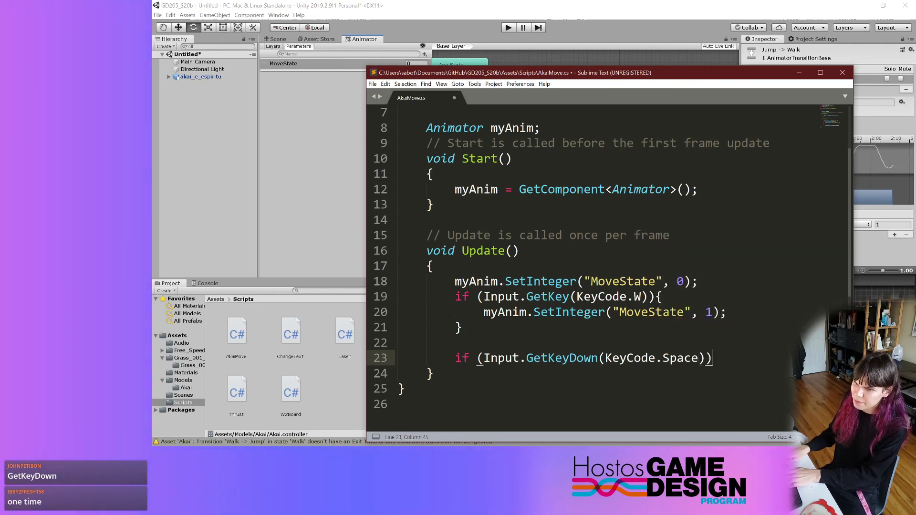
{"action": "key", "text": "Return"}
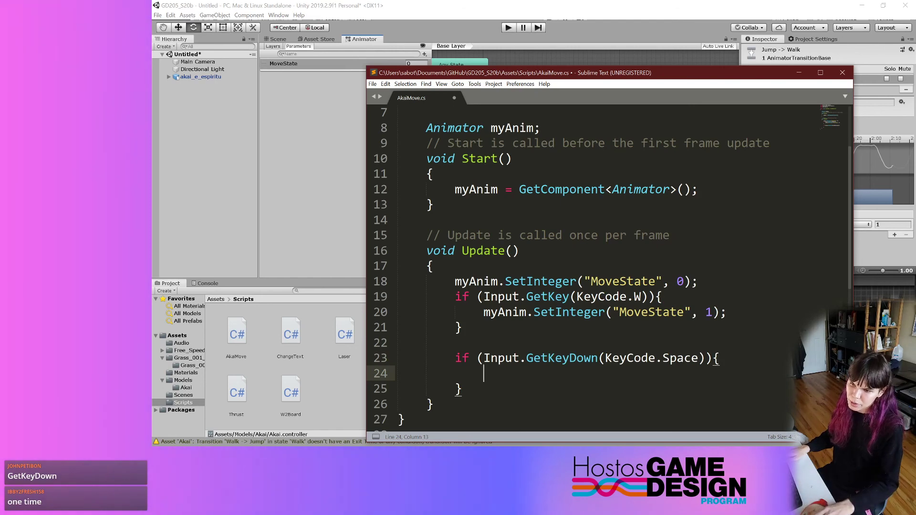
- Add myAnim.SetInteger("MoveState", -1); inside the Space-key if block in Update and save the script
{"action": "scroll", "coordinate": [608, 267], "scroll_direction": "down", "scroll_amount": 1}
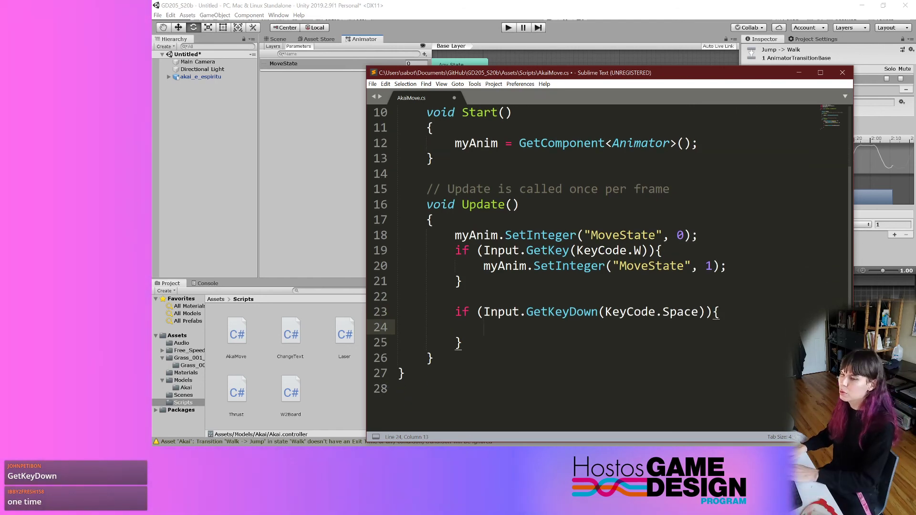
{"action": "type", "text": "myS"}
{"action": "key", "text": "BackSpace"}
{"action": "type", "text": "A"}
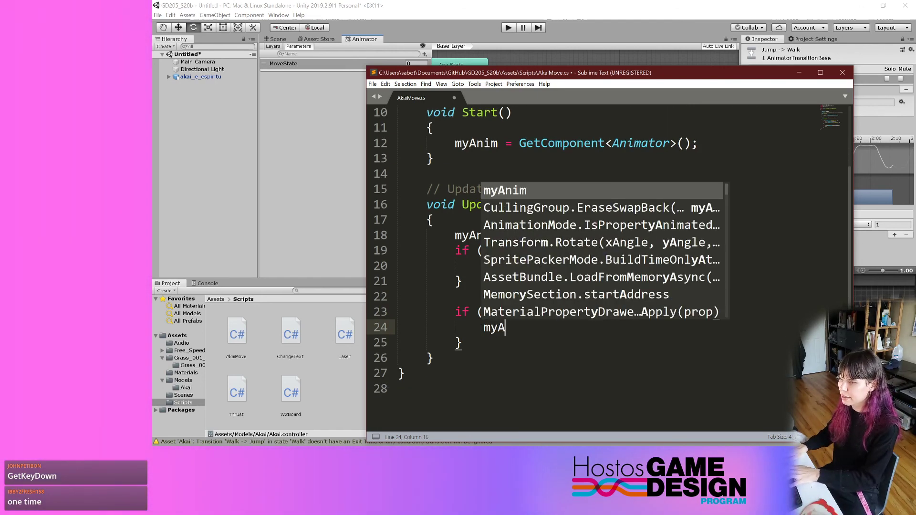
{"action": "type", "text": "nim.Set"}
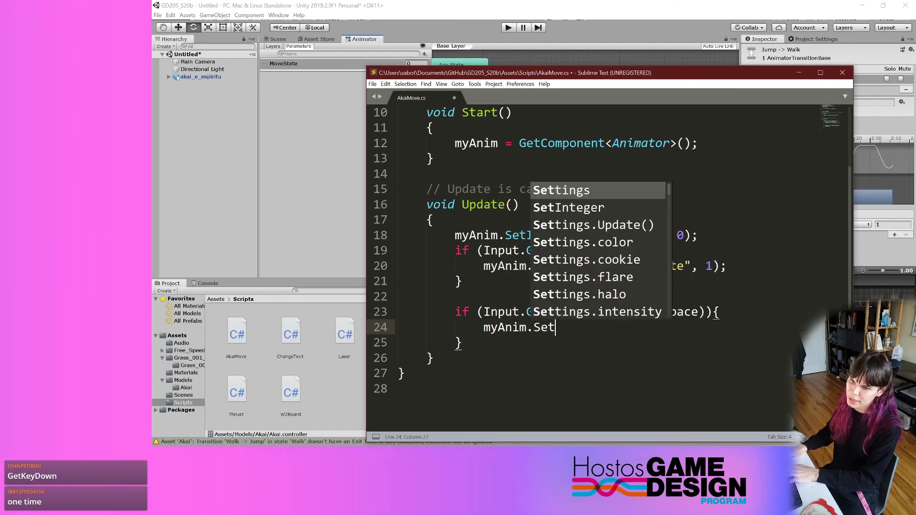
{"action": "type", "text": "Integer(\"M"}
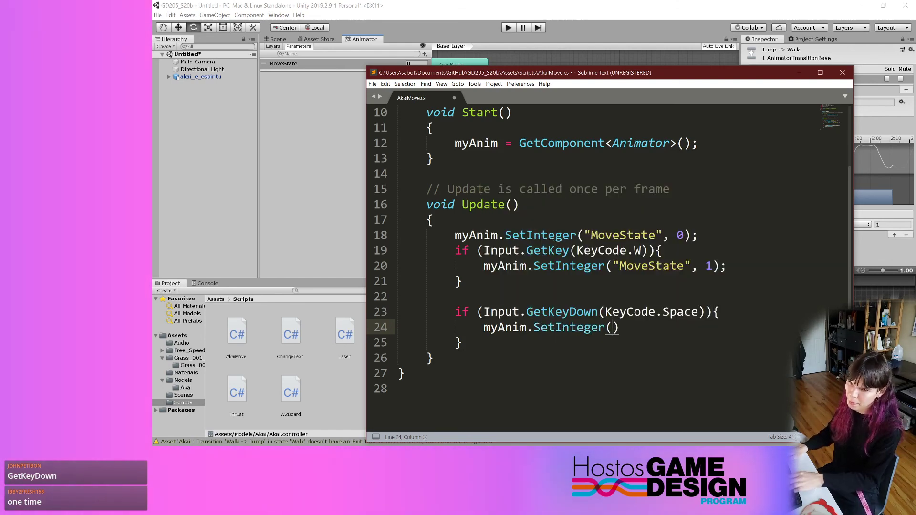
{"action": "type", "text": "oveState"}
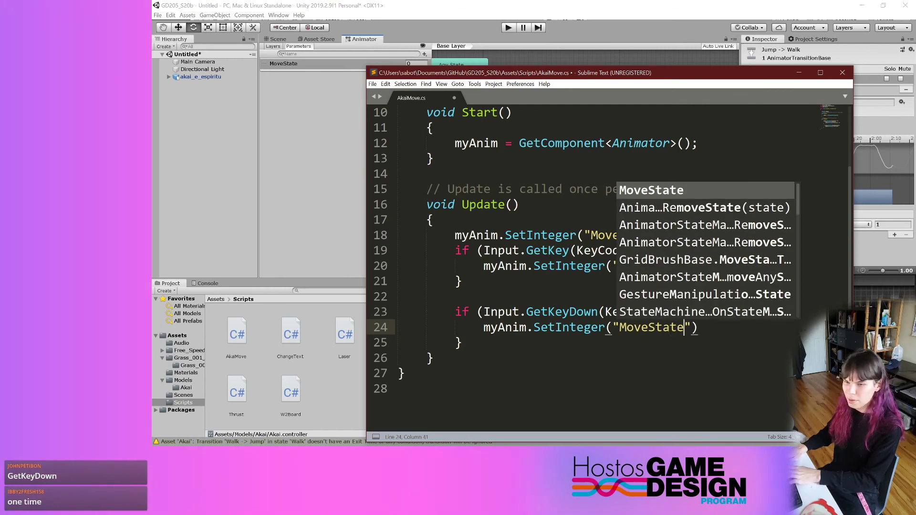
{"action": "type", "text": "\""}
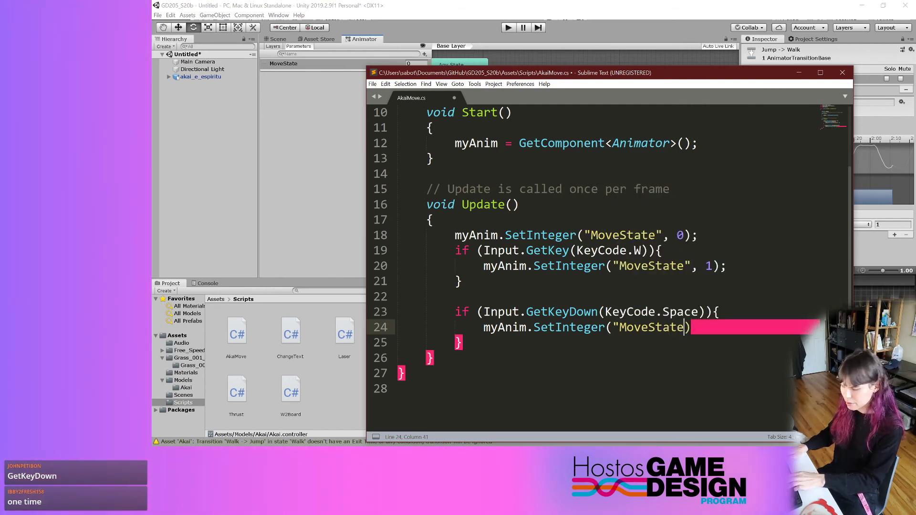
{"action": "type", "text": ", "}
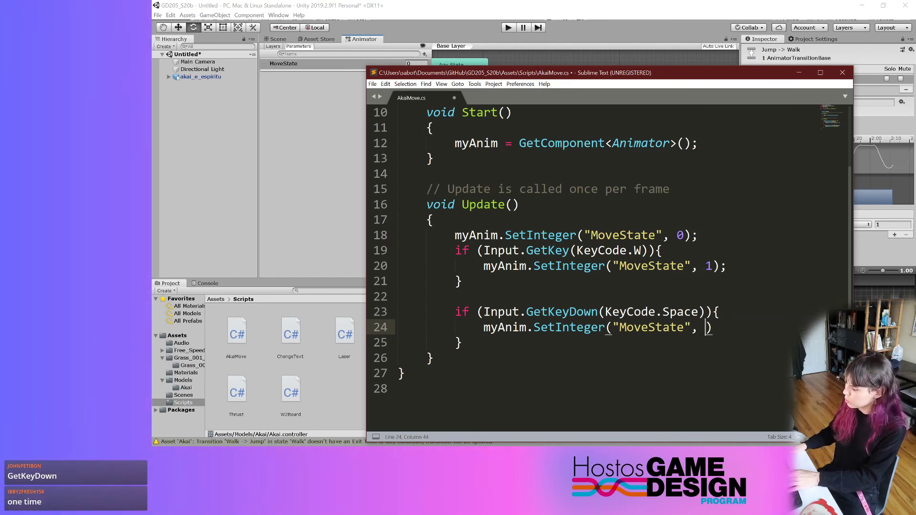
{"action": "type", "text": "-1)"}
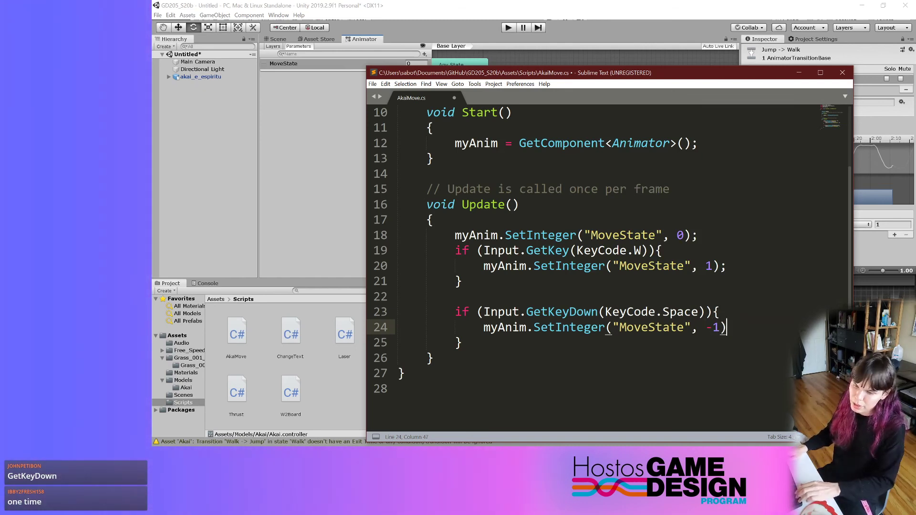
{"action": "type", "text": ";"}
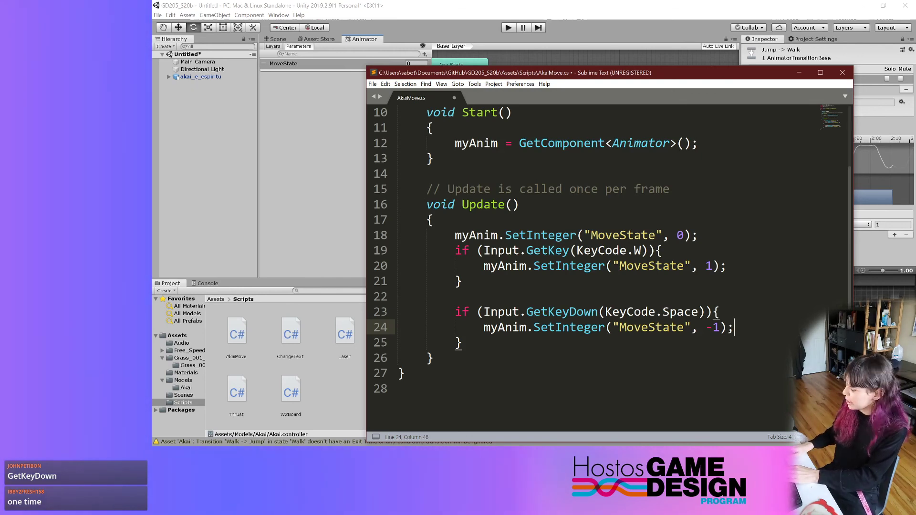
{"action": "key", "text": "ctrl+s"}
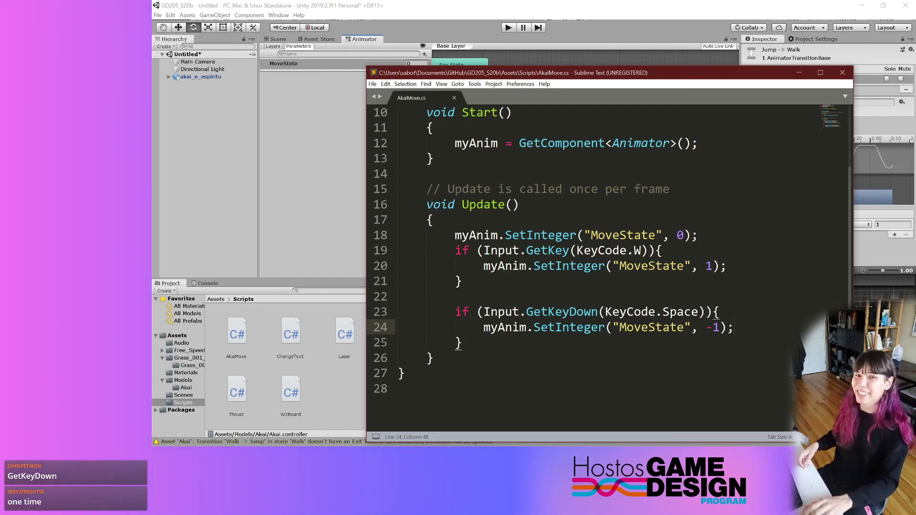
- Switch to Unity, play the scene and trigger Akai's jump while watching the state changes in the Animator graph
{"action": "left_click", "coordinate": [522, 2]}
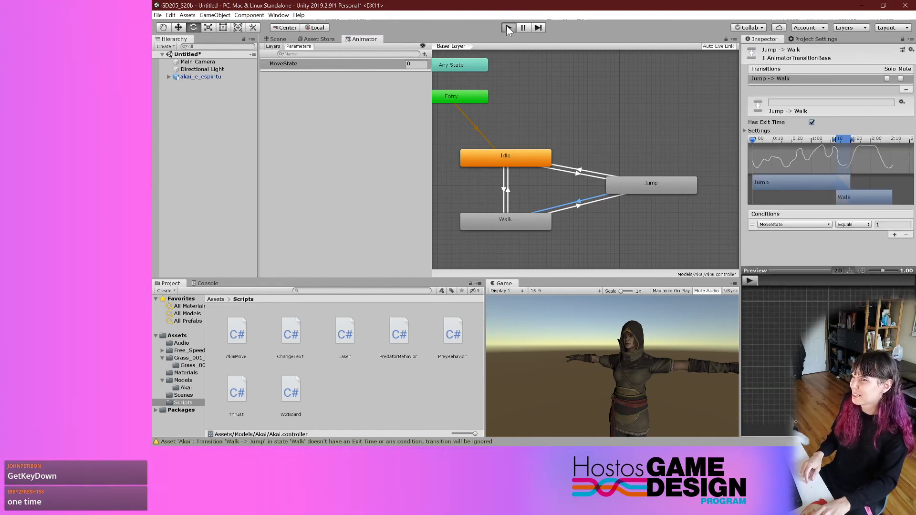
{"action": "left_click", "coordinate": [507, 28]}
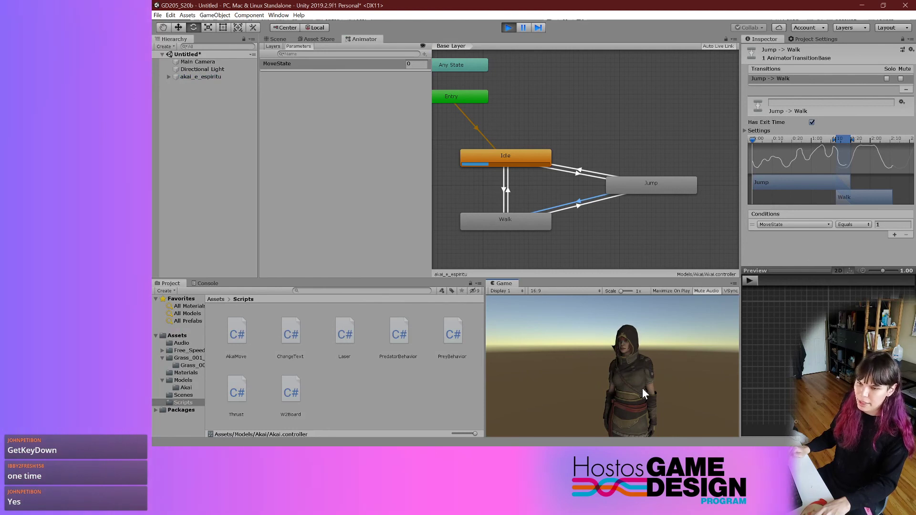
{"action": "key", "text": "space"}
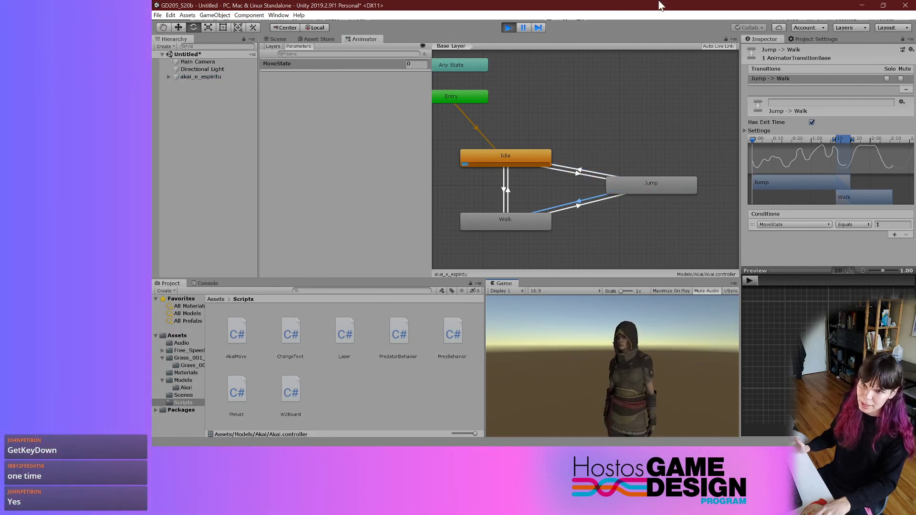
{"action": "key", "text": "space"}
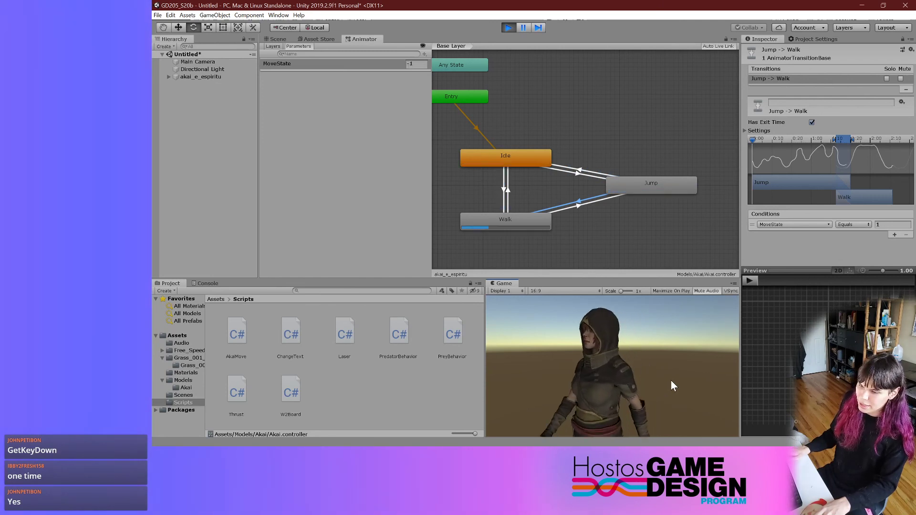
- Watch Akai's jump in the Scene view from several angles by triggering it repeatedly, and stop play mode
{"action": "left_click", "coordinate": [281, 39]}
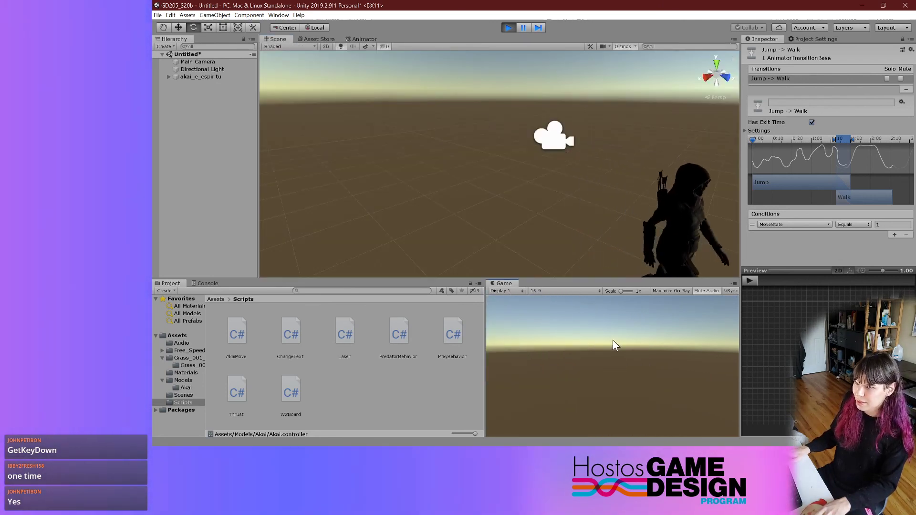
{"action": "right_click_drag", "start_coordinate": [618, 271], "coordinate": [711, 182]}
{"action": "left_click", "coordinate": [668, 325]}
{"action": "key", "text": "space"}
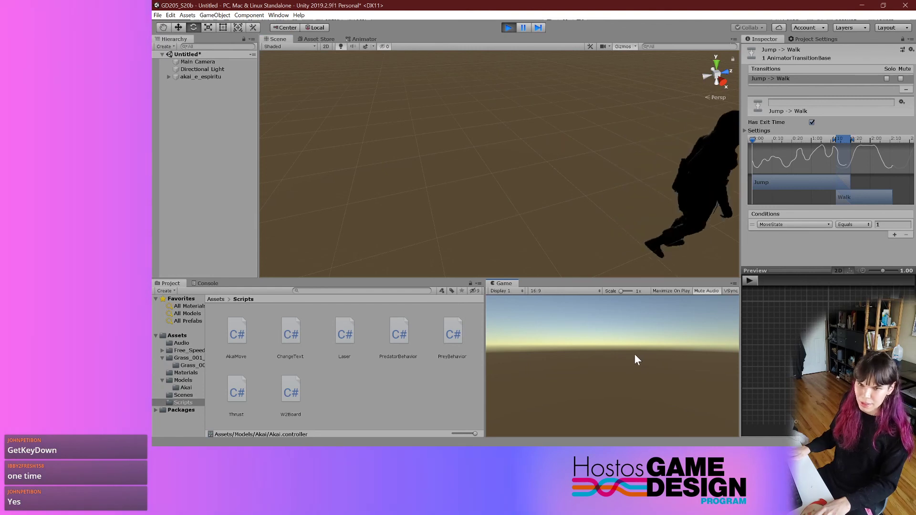
{"action": "right_click_drag", "start_coordinate": [616, 210], "coordinate": [642, 213]}
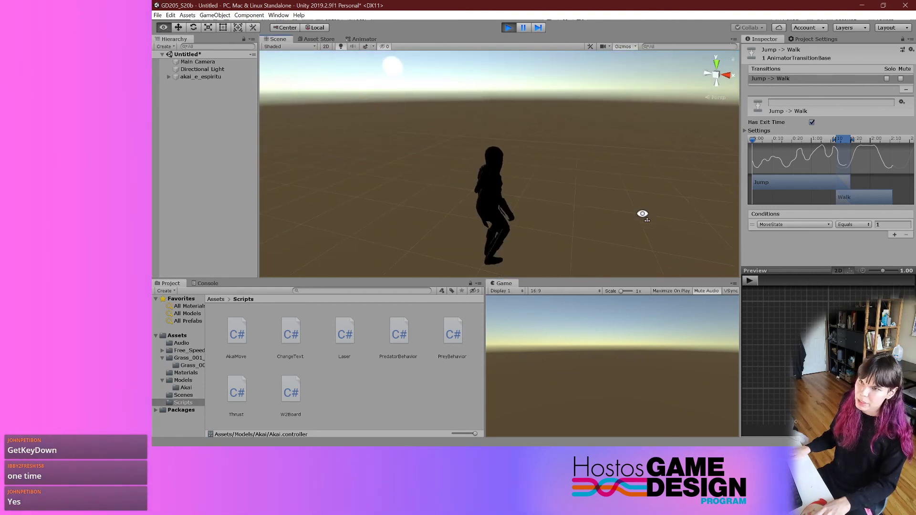
{"action": "key", "text": "space"}
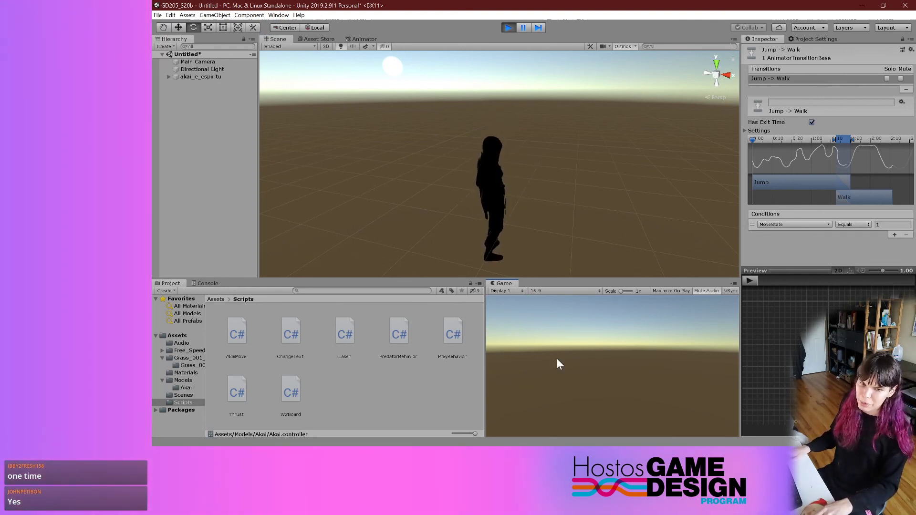
{"action": "left_click_drag", "start_coordinate": [544, 245], "coordinate": [597, 225], "text": "alt"}
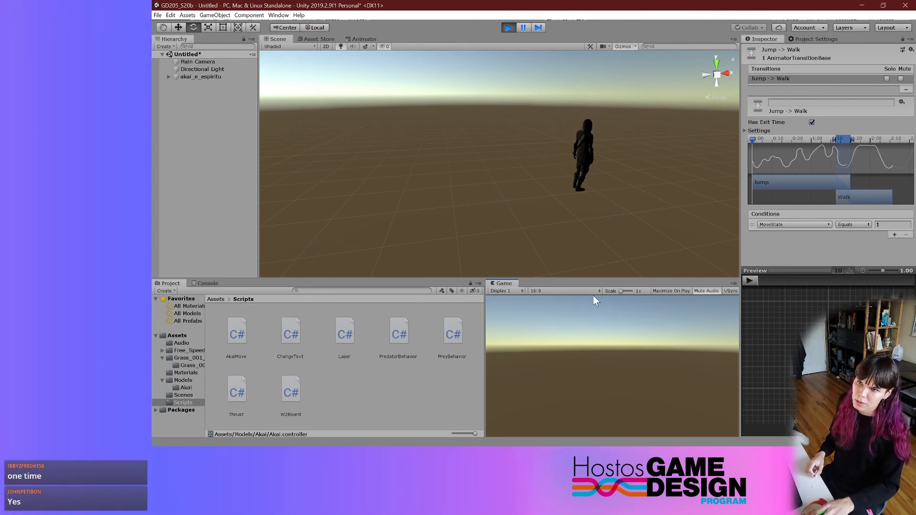
{"action": "left_click", "coordinate": [508, 28]}
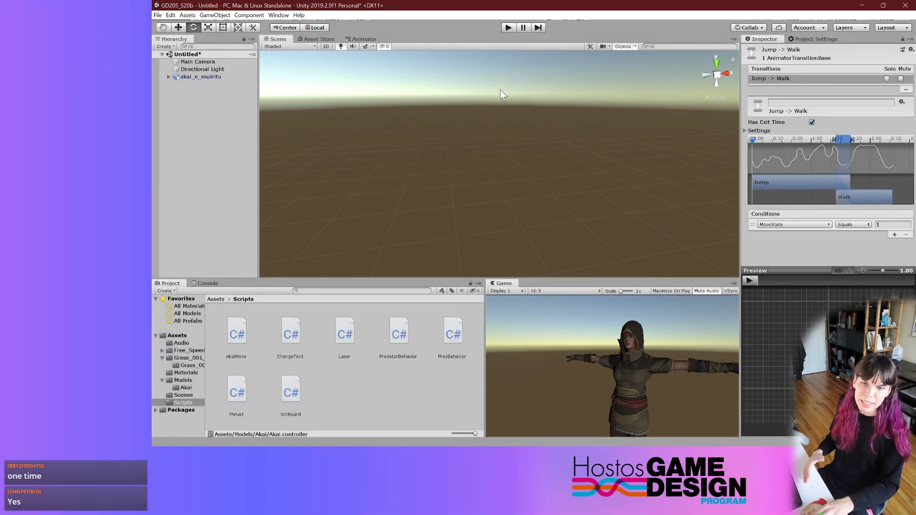
- Select akai_e_espiritu, frame it in the Scene view and turn off Apply Root Motion on its Animator component
{"action": "right_click_drag", "start_coordinate": [495, 147], "coordinate": [411, 150]}
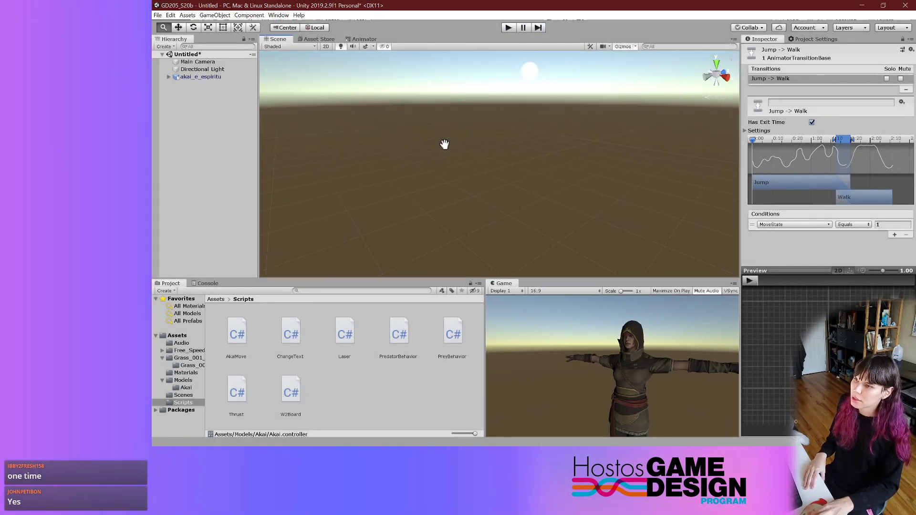
{"action": "left_click", "coordinate": [215, 78]}
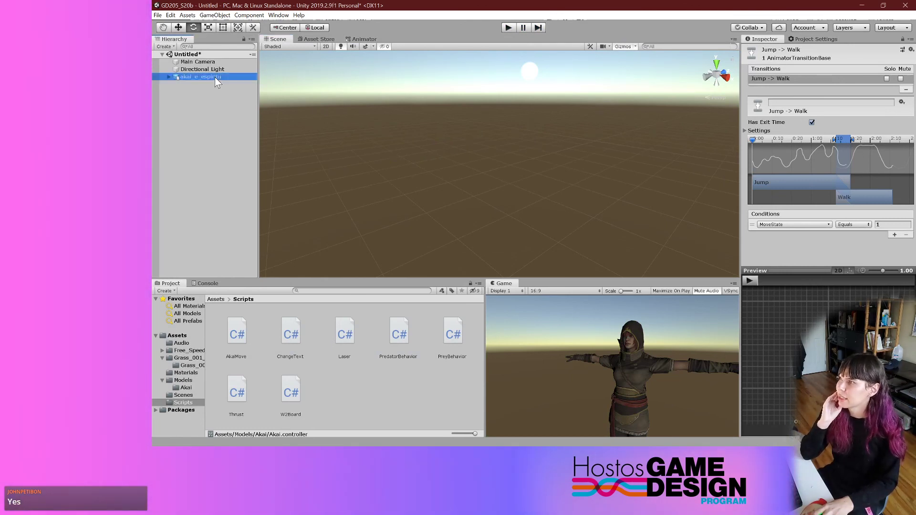
{"action": "left_click_drag", "start_coordinate": [546, 111], "coordinate": [403, 89], "text": "alt"}
{"action": "right_click_drag", "start_coordinate": [403, 89], "coordinate": [300, 102]}
{"action": "key", "text": "s"}
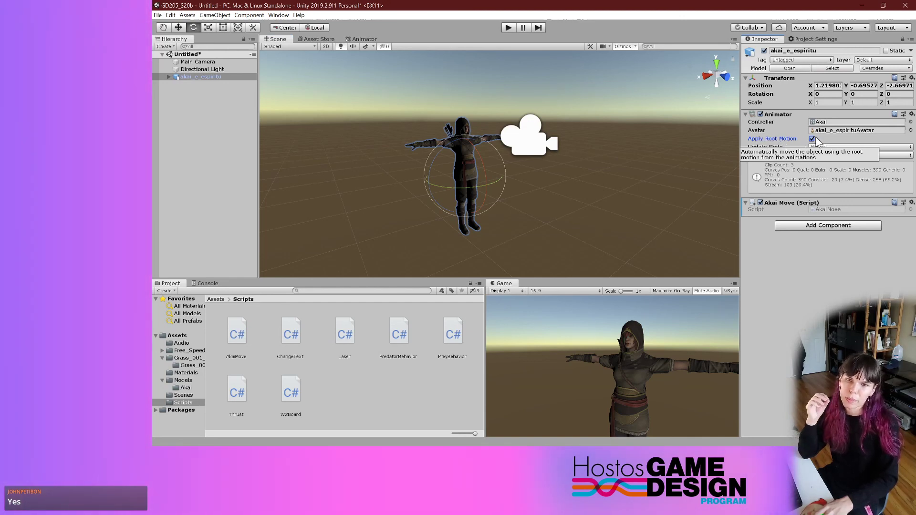
{"action": "left_click", "coordinate": [813, 139]}
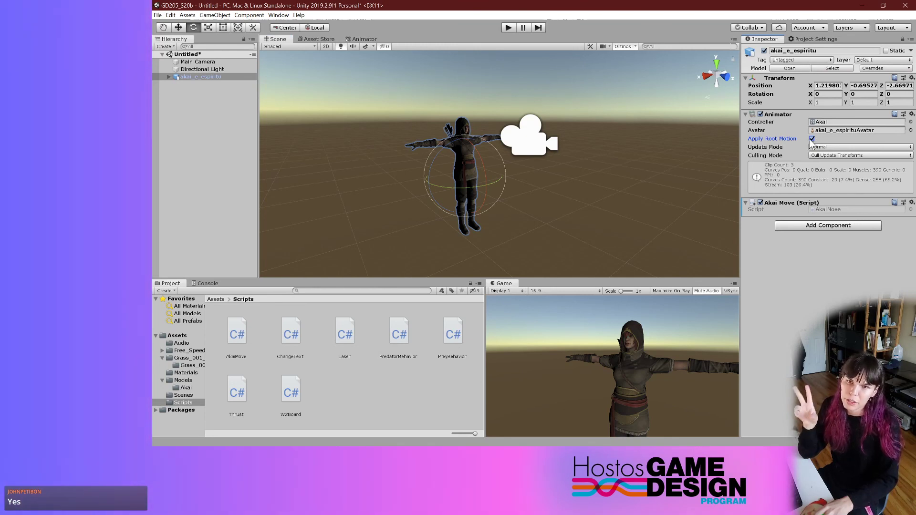
{"action": "left_click", "coordinate": [813, 139]}
- Play the scene to test Akai's animations with root motion off
{"action": "left_click", "coordinate": [511, 28]}
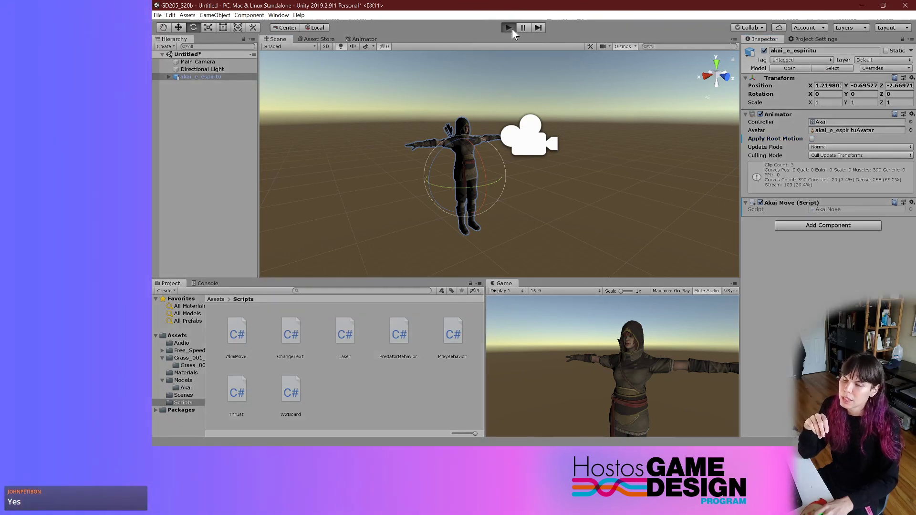